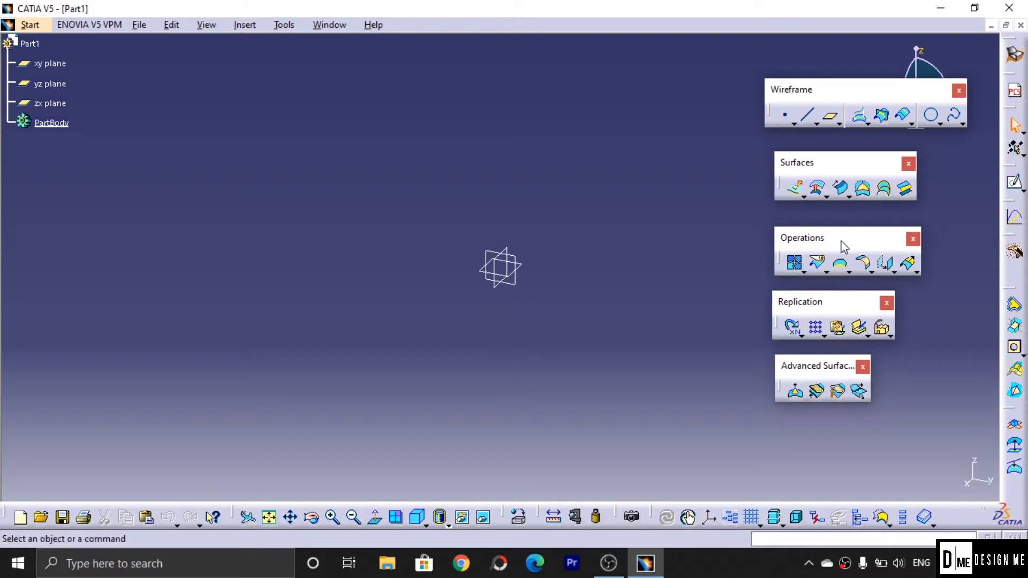
pyautogui.moveTo(842, 240); pyautogui.dragTo(841, 237)
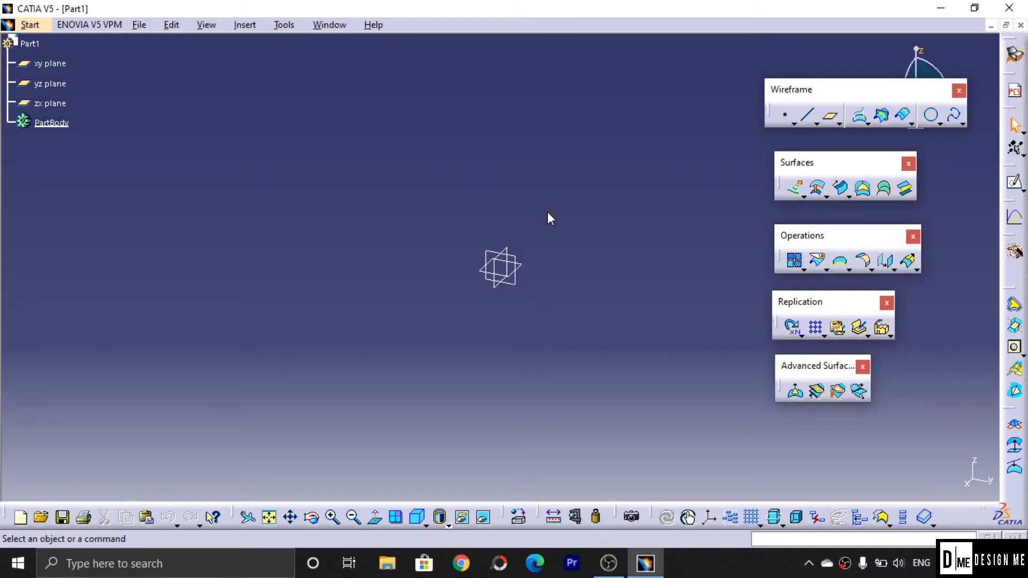
pyautogui.click(805, 270)
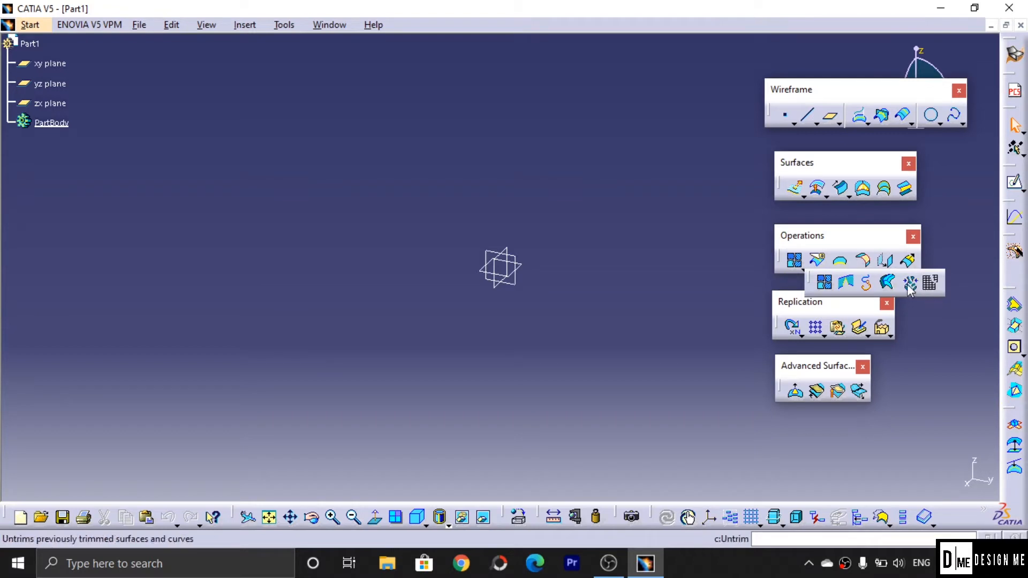
pyautogui.click(735, 267)
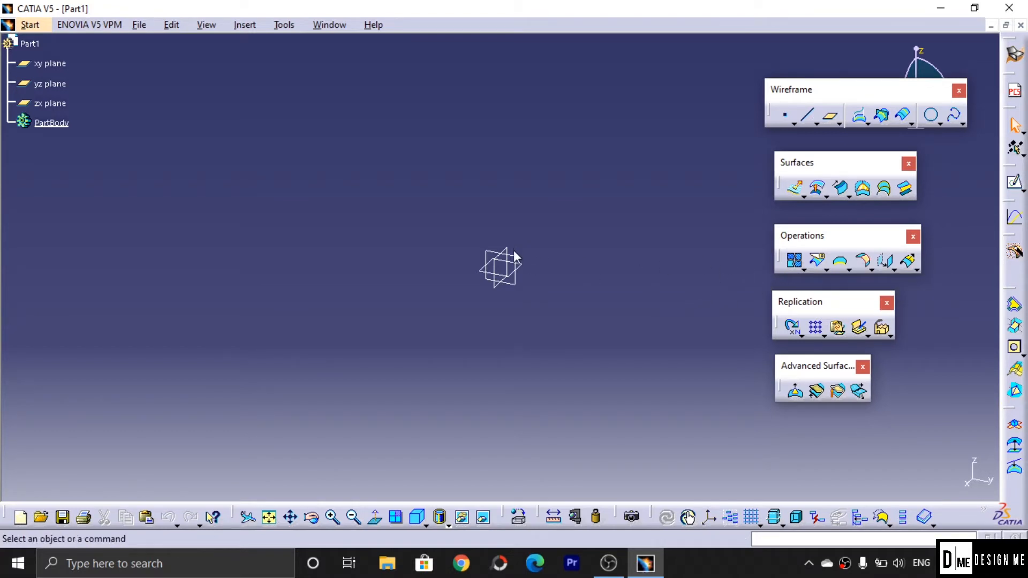
# Step: Sketch a rectangle centred on the origin in the xy plane and finish the sketch
pyautogui.click(789, 266)
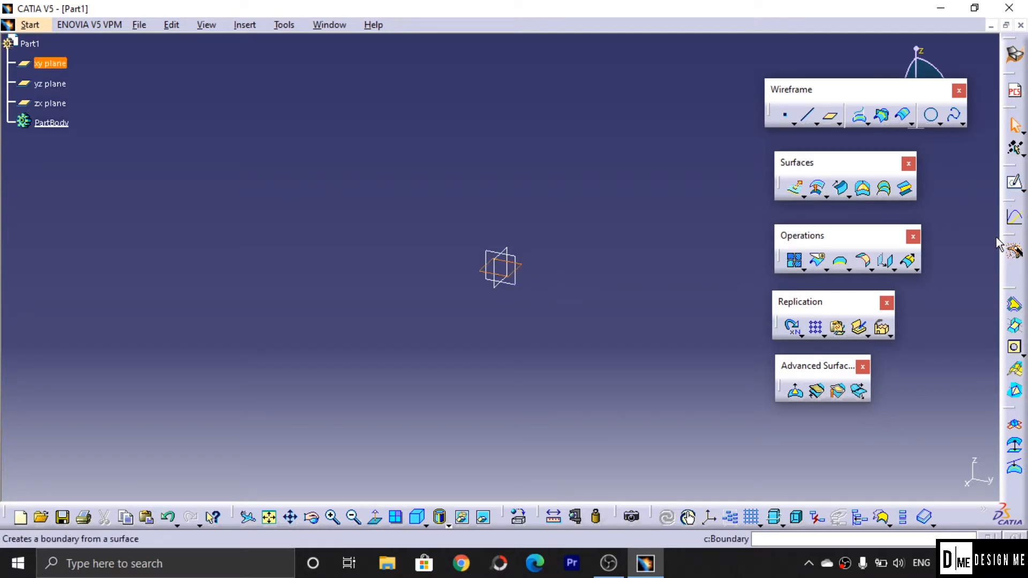
pyautogui.click(1012, 187)
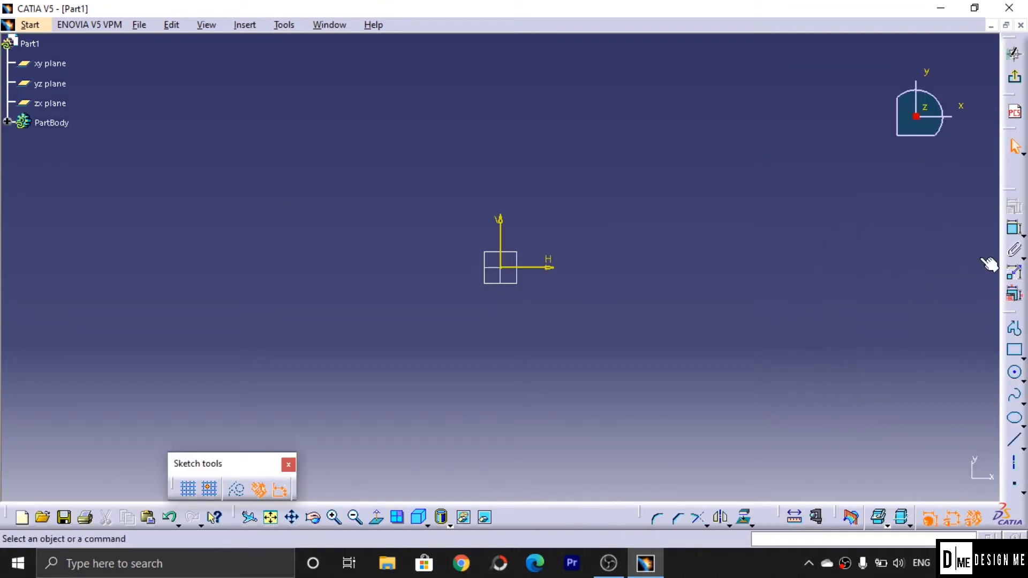
pyautogui.click(1023, 358)
pyautogui.click(991, 365)
pyautogui.click(501, 267)
pyautogui.click(632, 199)
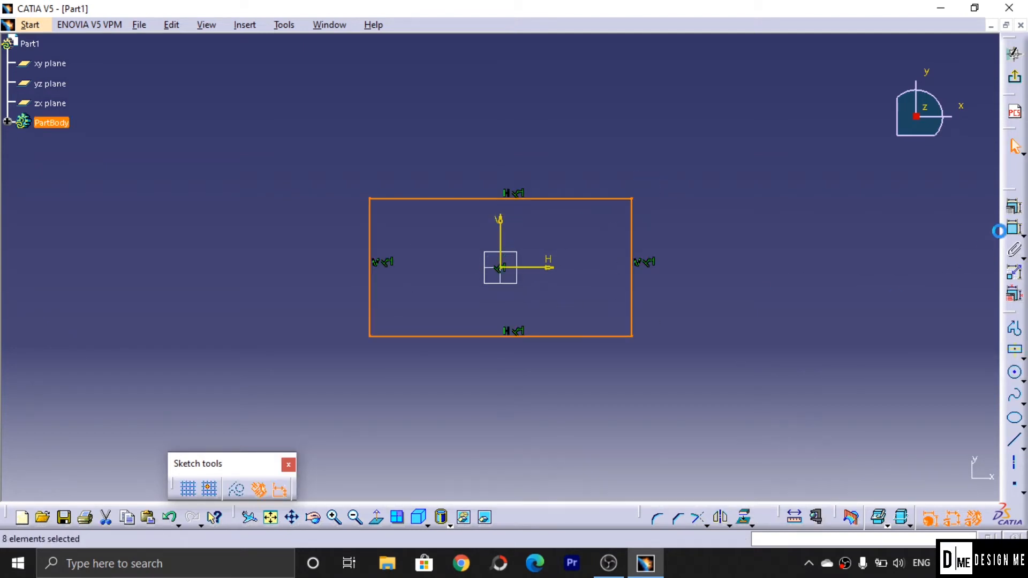
pyautogui.click(1017, 80)
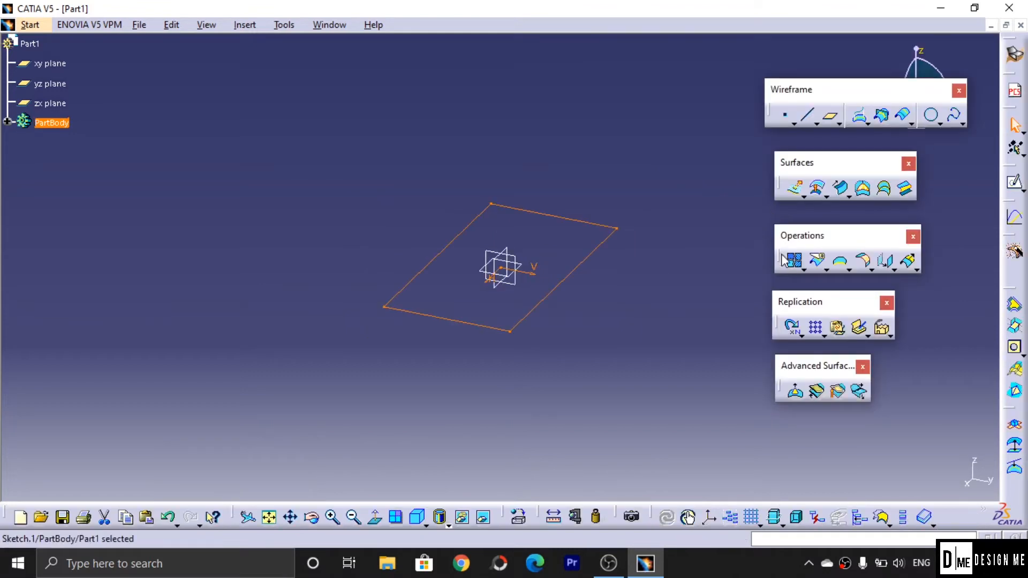
# Step: Extrude the rectangle normal to its sketch as a surface and fill the open base using the sketch as boundary
pyautogui.click(796, 188)
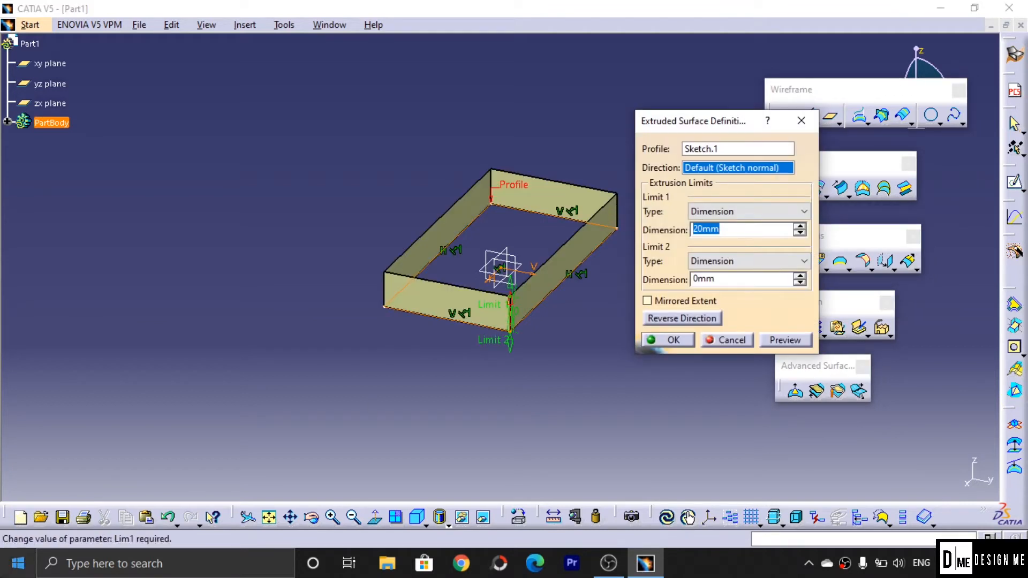
pyautogui.press('Return')
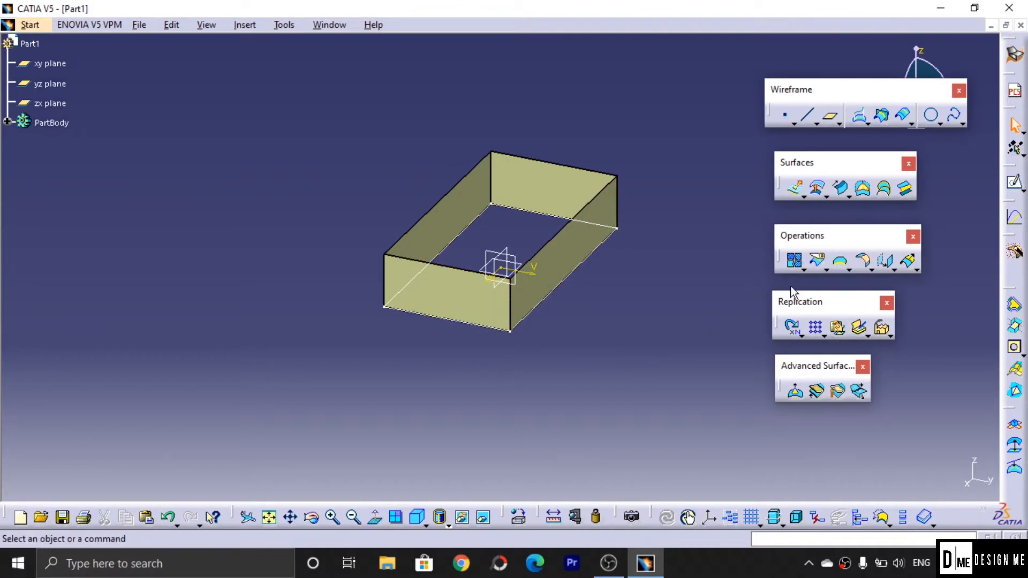
pyautogui.click(794, 261)
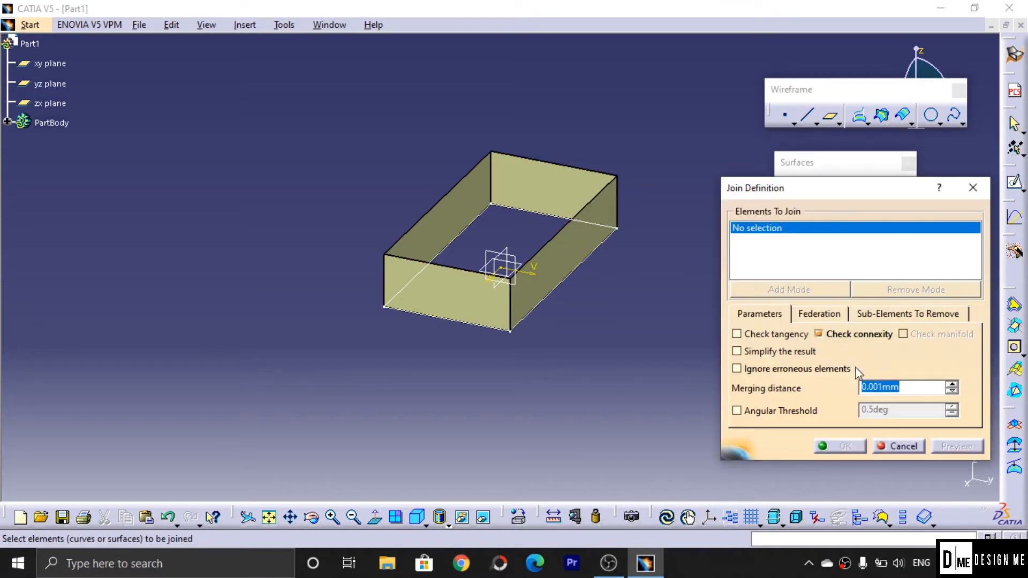
pyautogui.click(904, 447)
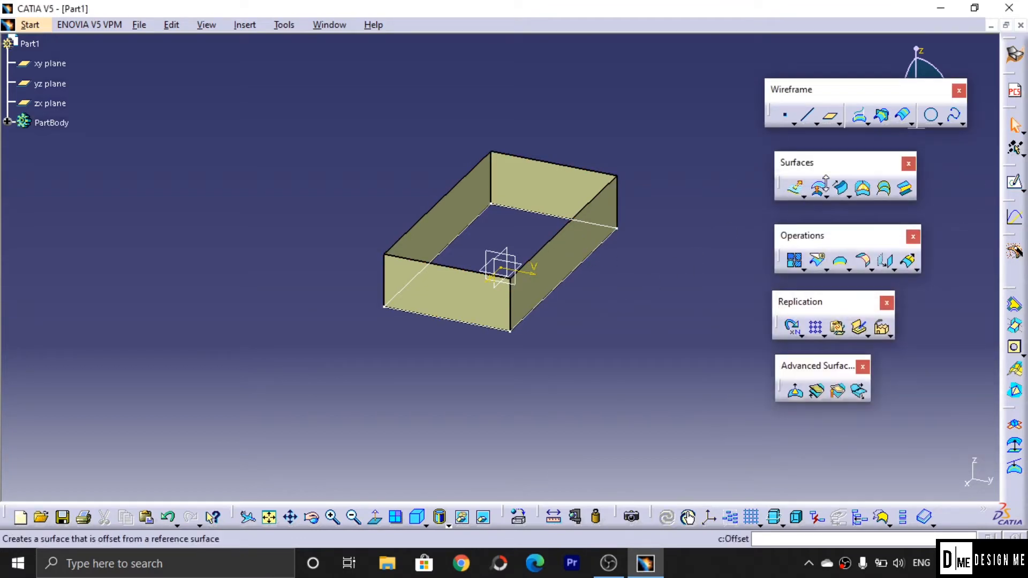
pyautogui.click(862, 188)
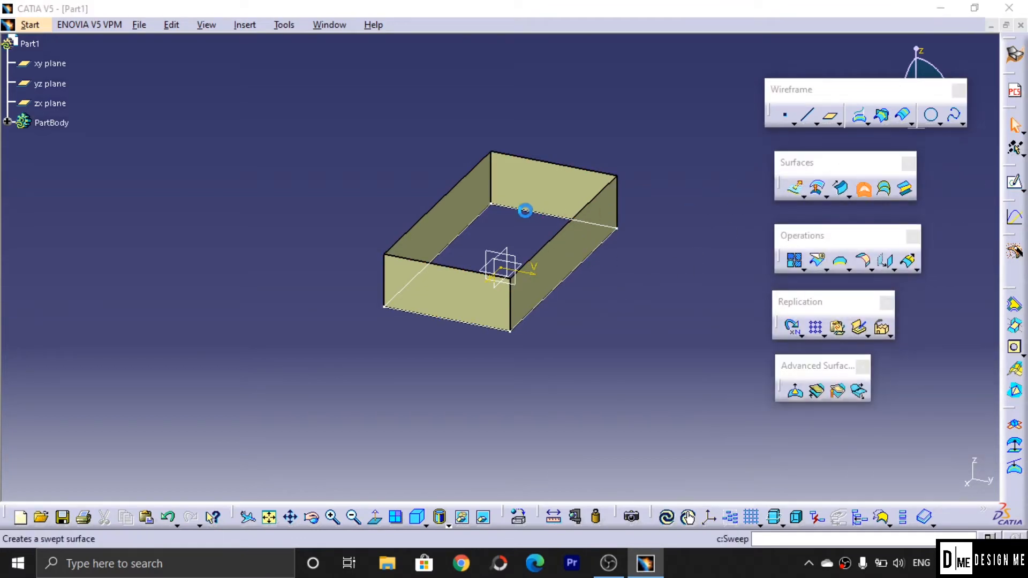
pyautogui.click(562, 219)
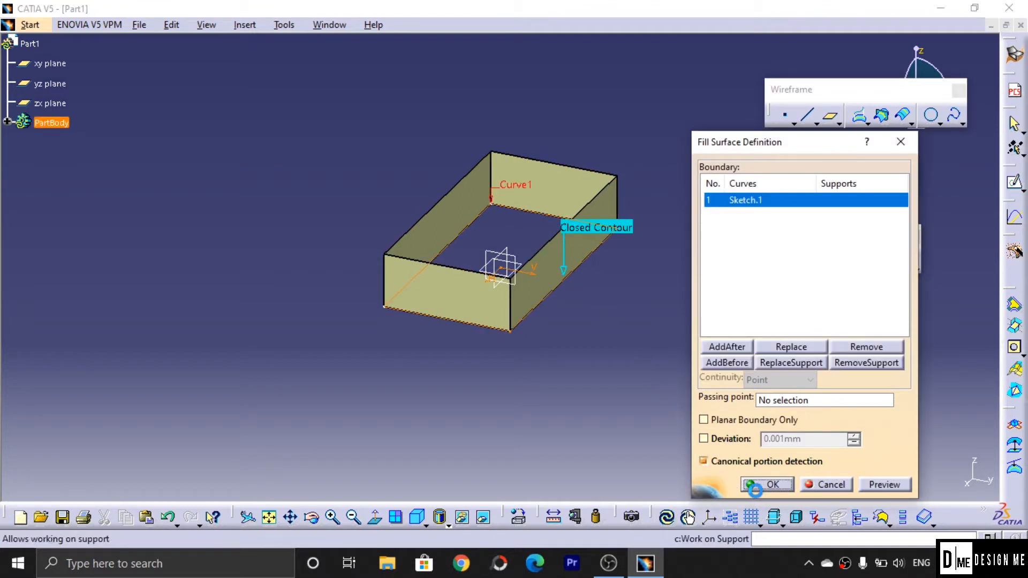
pyautogui.click(767, 485)
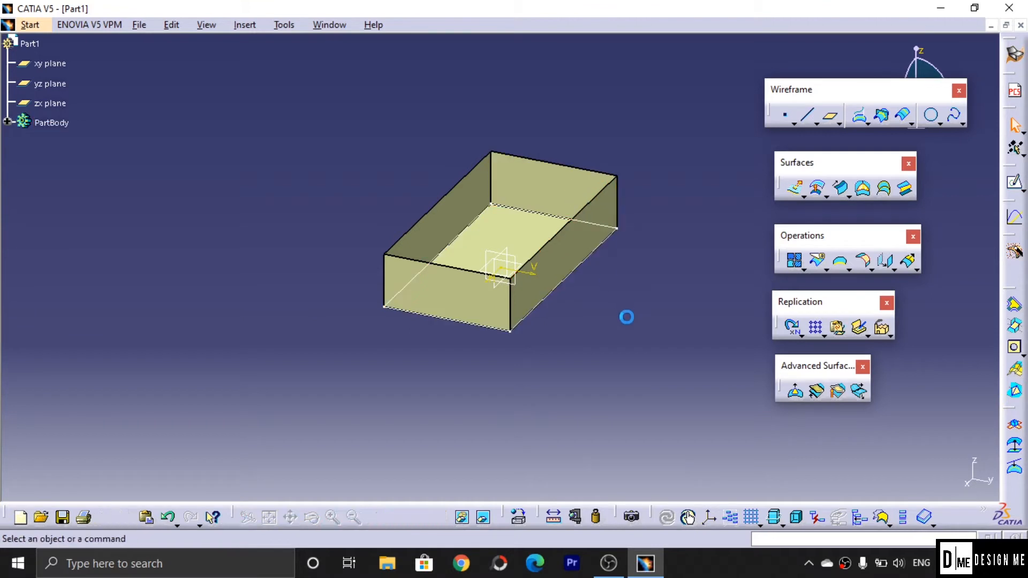
# Step: Join the extruded walls and the base fill into one surface with a merging distance of 0.001 mm
pyautogui.click(804, 270)
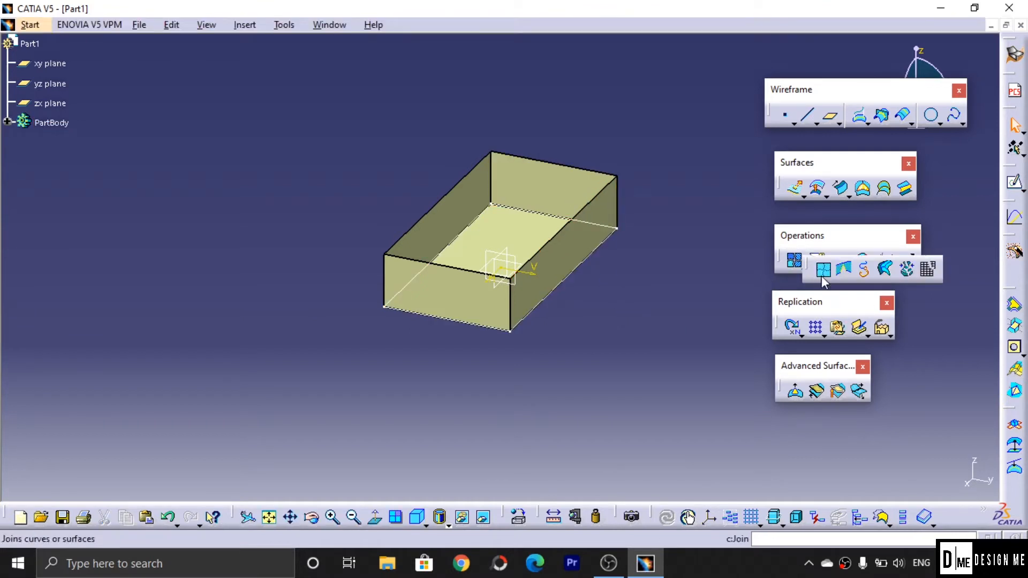
pyautogui.click(822, 274)
pyautogui.click(599, 237)
pyautogui.click(524, 241)
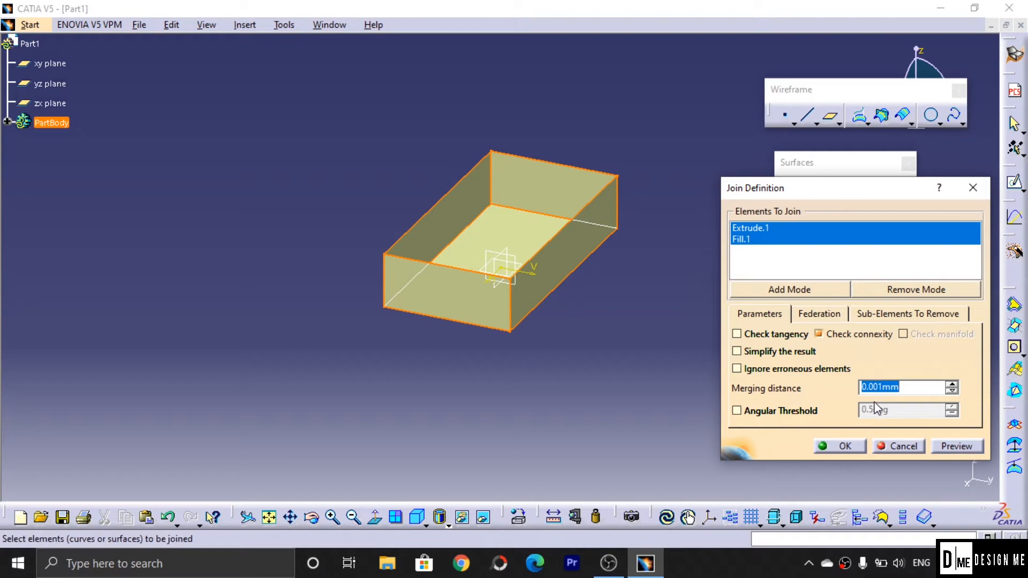
pyautogui.click(846, 446)
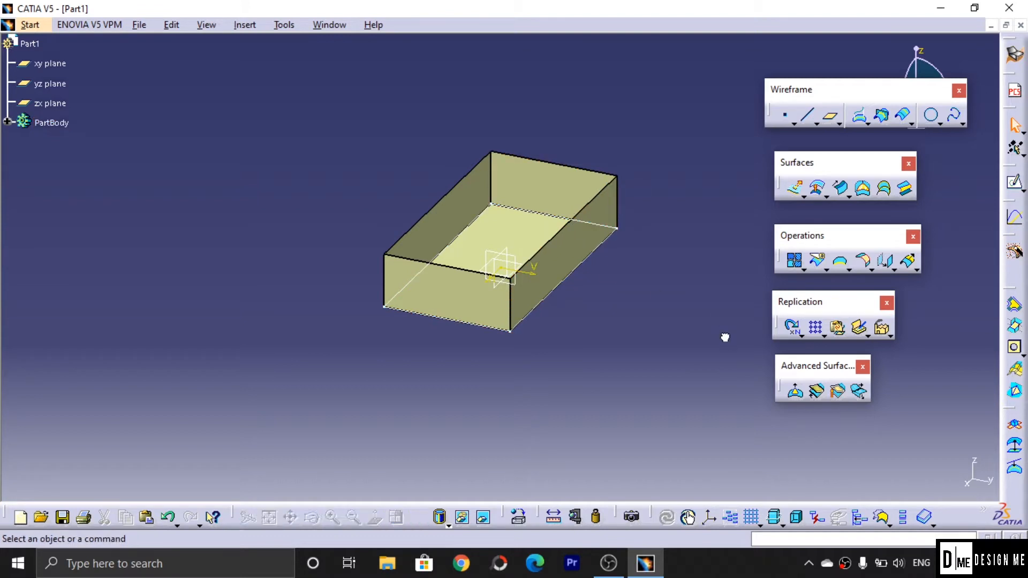
# Step: Try a second Join with the already joined surface as its only element, and cancel the command
pyautogui.click(796, 262)
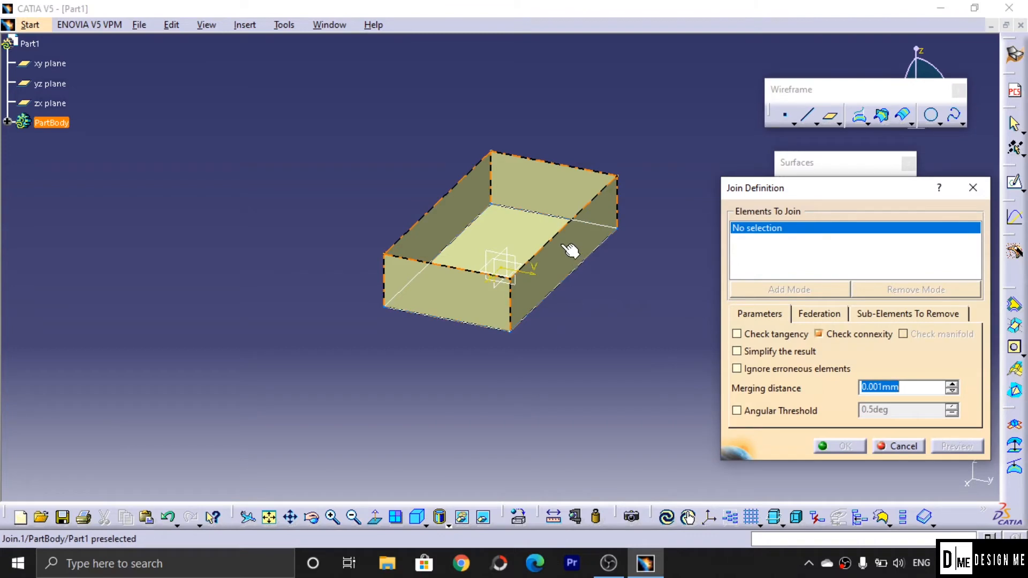
pyautogui.click(7, 121)
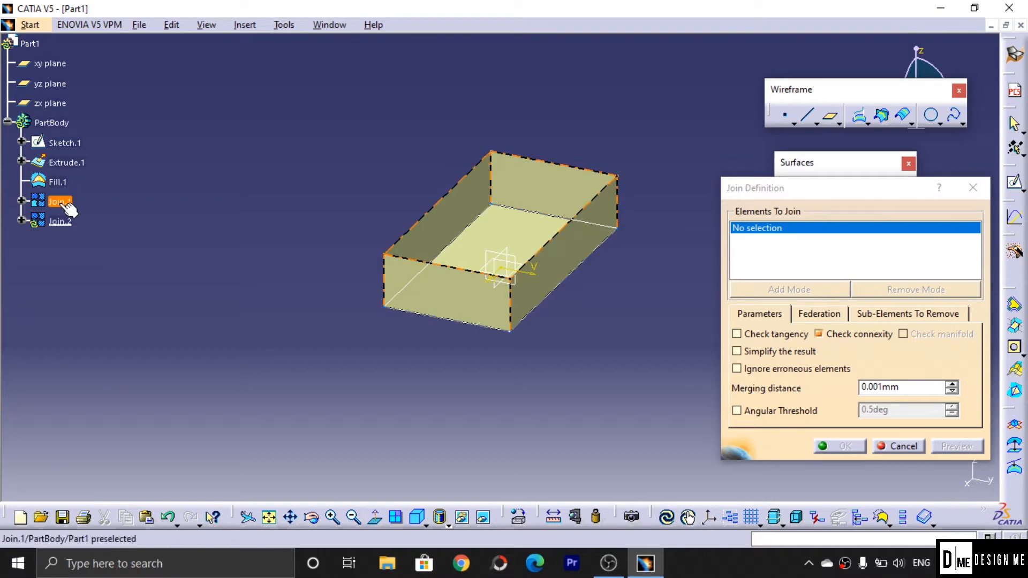
pyautogui.click(491, 229)
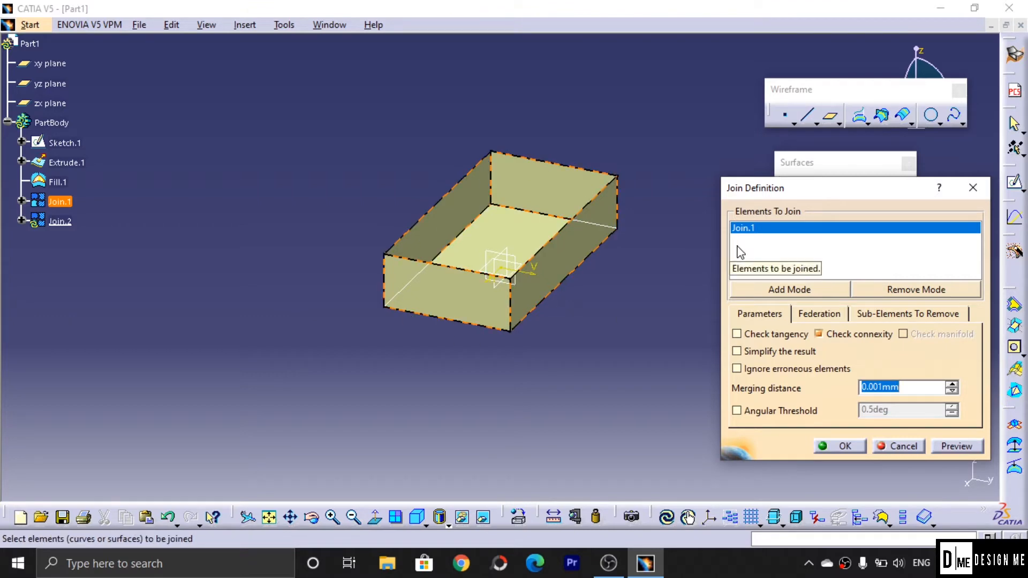
pyautogui.click(902, 446)
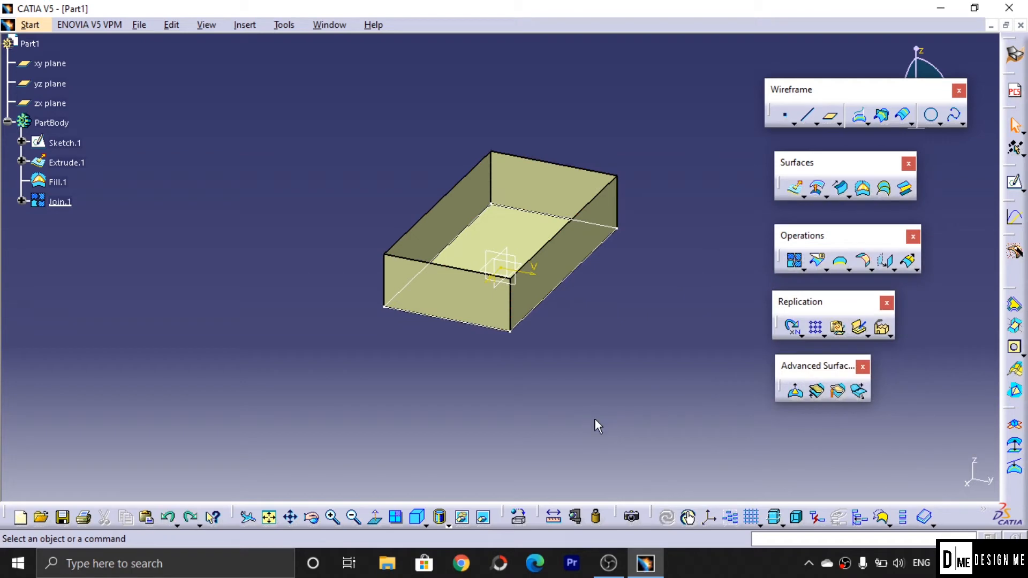
# Step: Undo the join, the fill, the extrusion and the rectangle sketch
pyautogui.hotkey('ctrl', 'z')
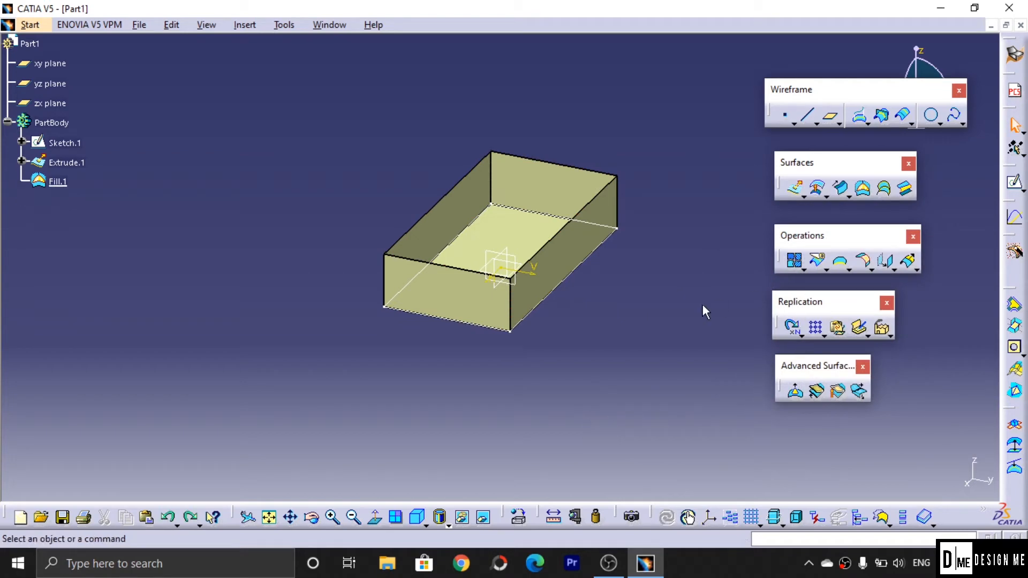
pyautogui.hotkey('ctrl', 'z')
pyautogui.hotkey('ctrl', 'z')
pyautogui.hotkey('ctrl', 'z')
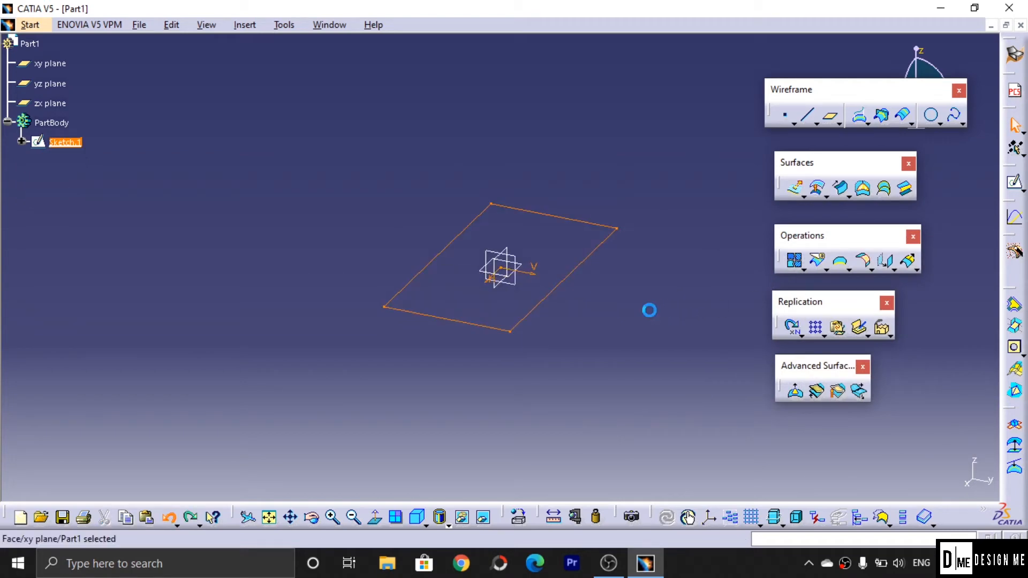
# Step: Sketch an S-shaped spline through five points on the zx plane, starting on the vertical axis above the origin, and finish the sketch
pyautogui.click(502, 246)
pyautogui.click(1012, 176)
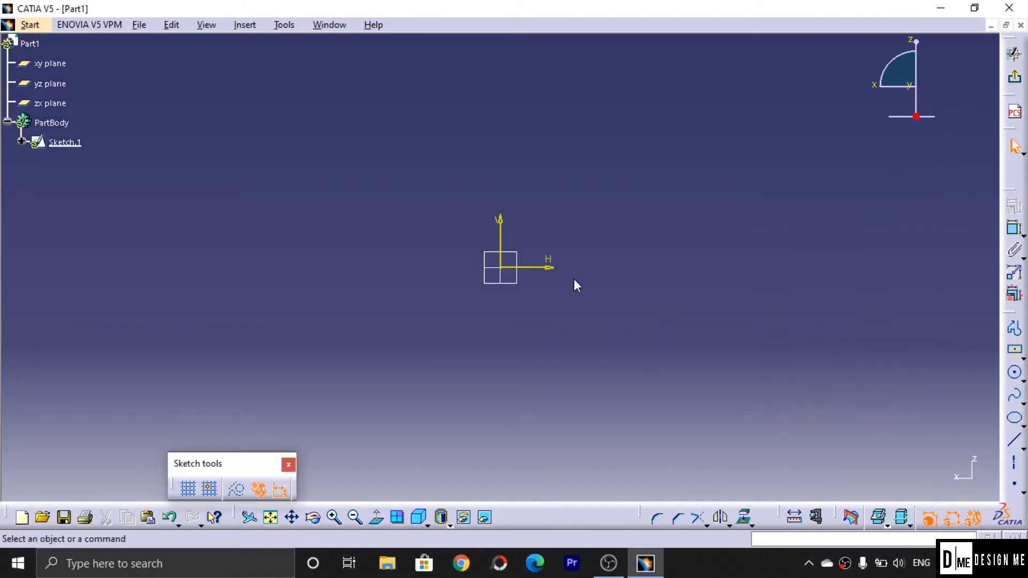
pyautogui.click(1015, 395)
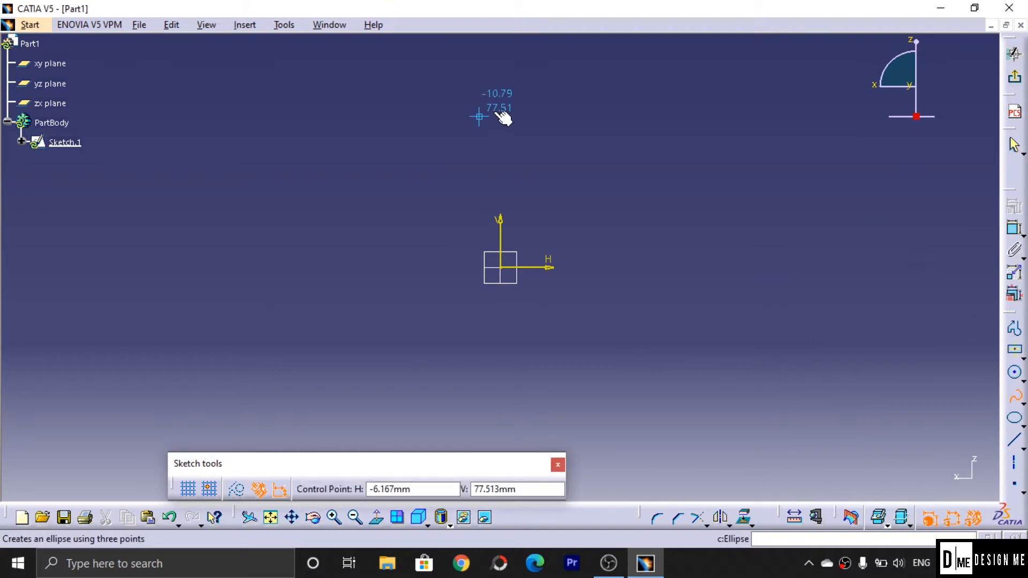
pyautogui.click(501, 168)
pyautogui.click(432, 168)
pyautogui.click(382, 212)
pyautogui.click(300, 268)
pyautogui.click(225, 213)
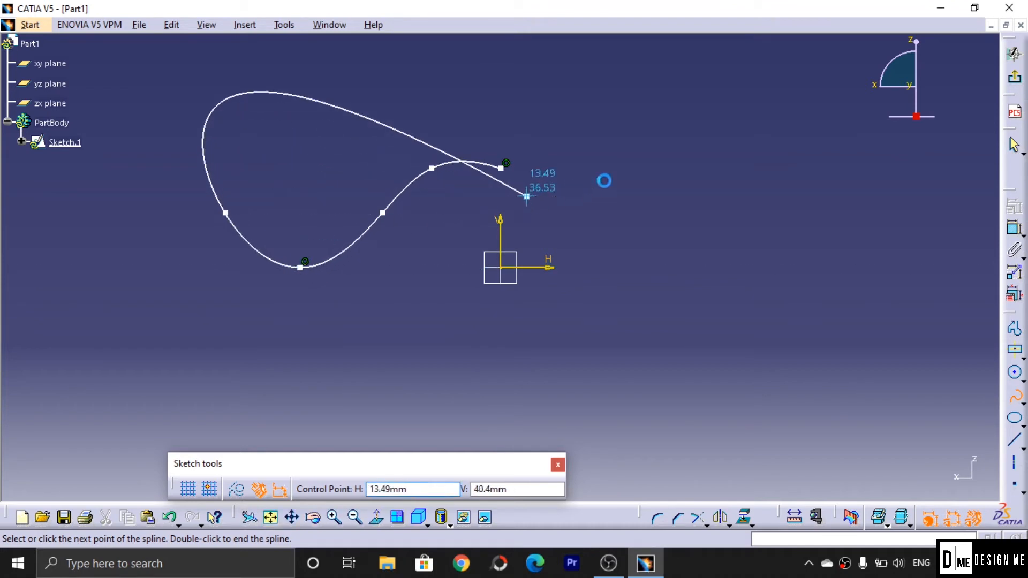
pyautogui.press('Escape')
pyautogui.click(1015, 77)
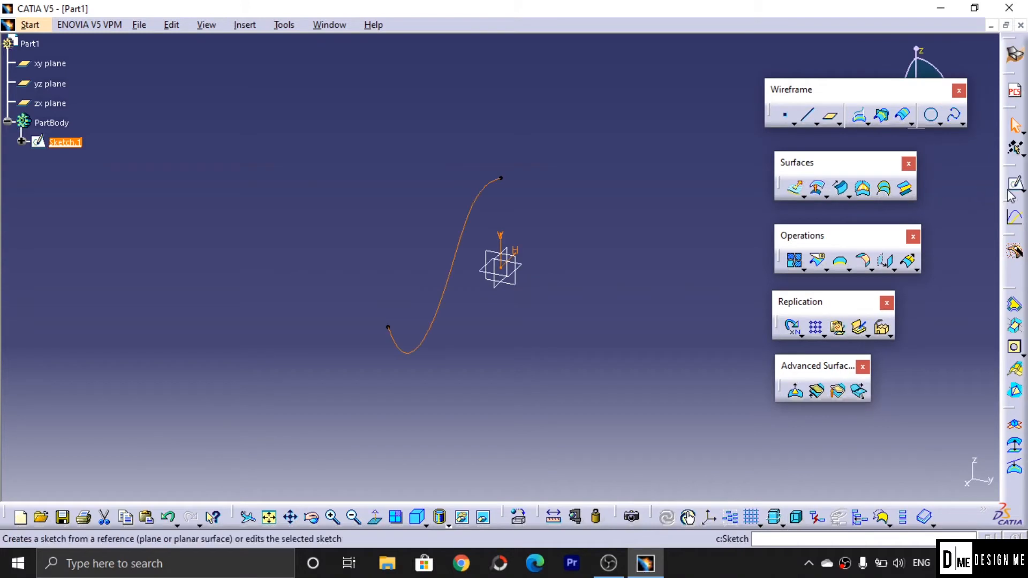
# Step: Create a second zx-plane sketch containing a winding seven-point spline that starts beside the first spline's end on the vertical axis
pyautogui.doubleClick(501, 271)
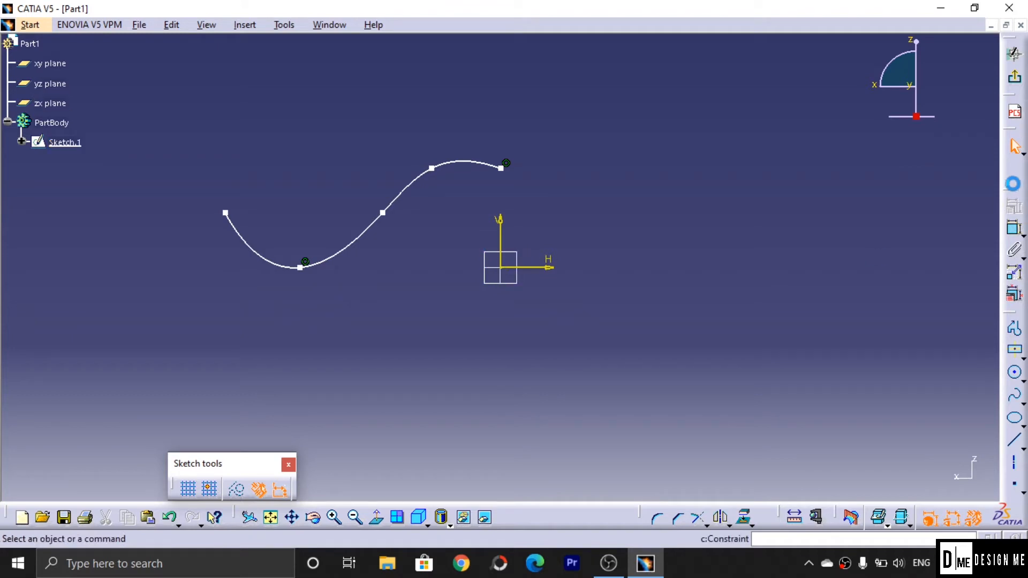
pyautogui.click(1014, 53)
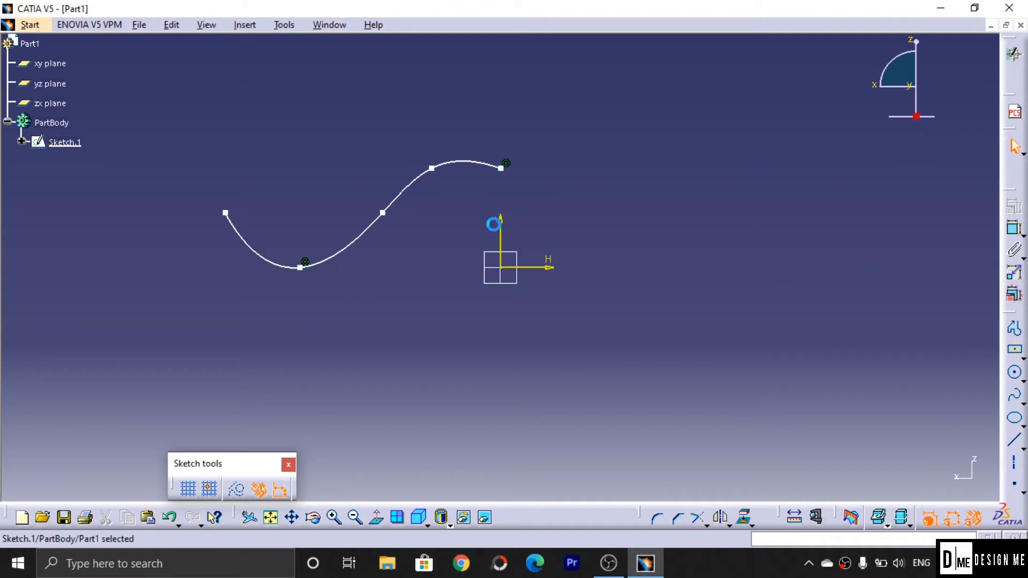
pyautogui.click(501, 283)
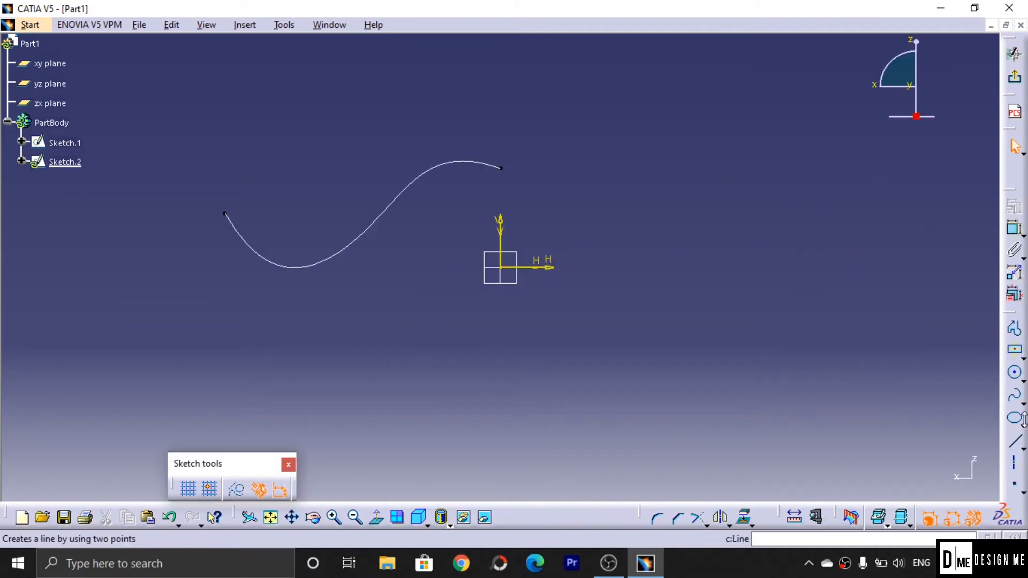
pyautogui.click(1015, 396)
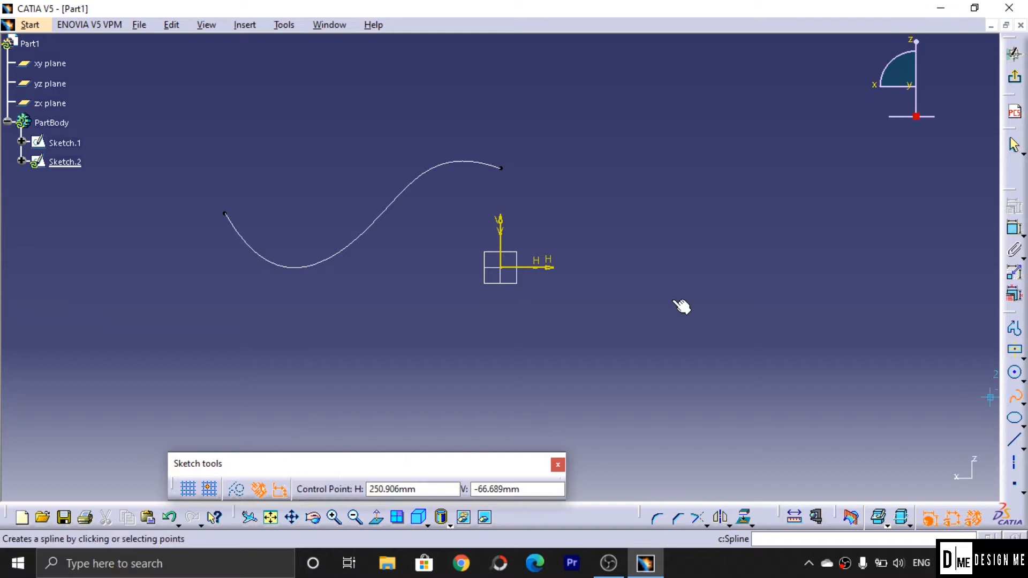
pyautogui.click(506, 168)
pyautogui.click(562, 167)
pyautogui.click(673, 114)
pyautogui.click(811, 191)
pyautogui.click(706, 344)
pyautogui.click(852, 330)
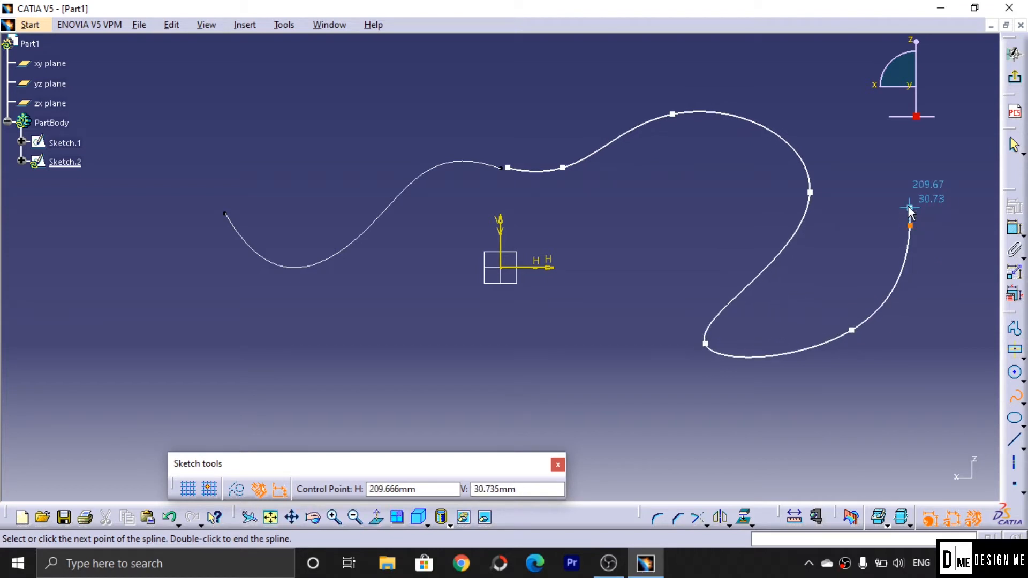
pyautogui.doubleClick(911, 226)
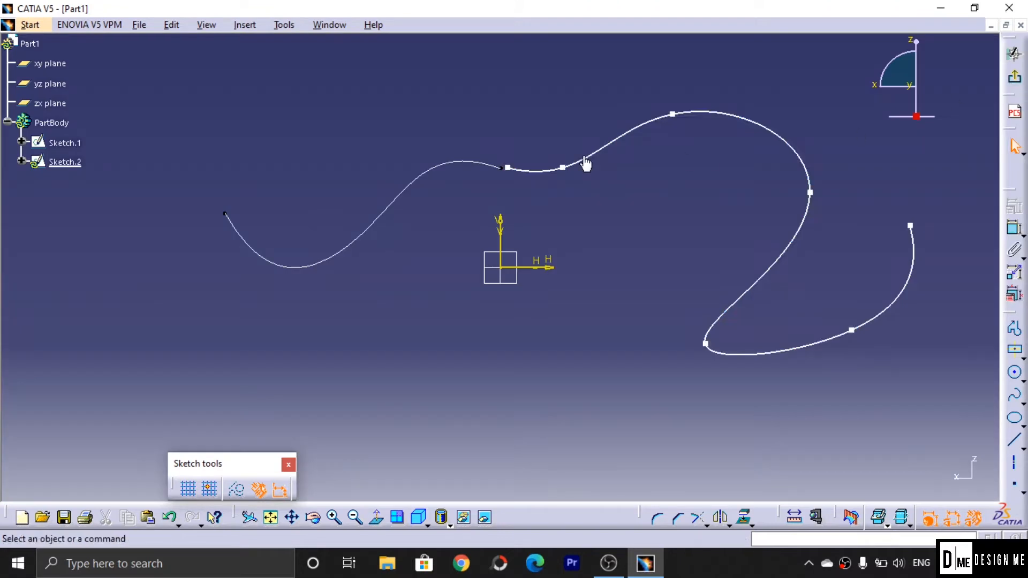
pyautogui.click(1015, 76)
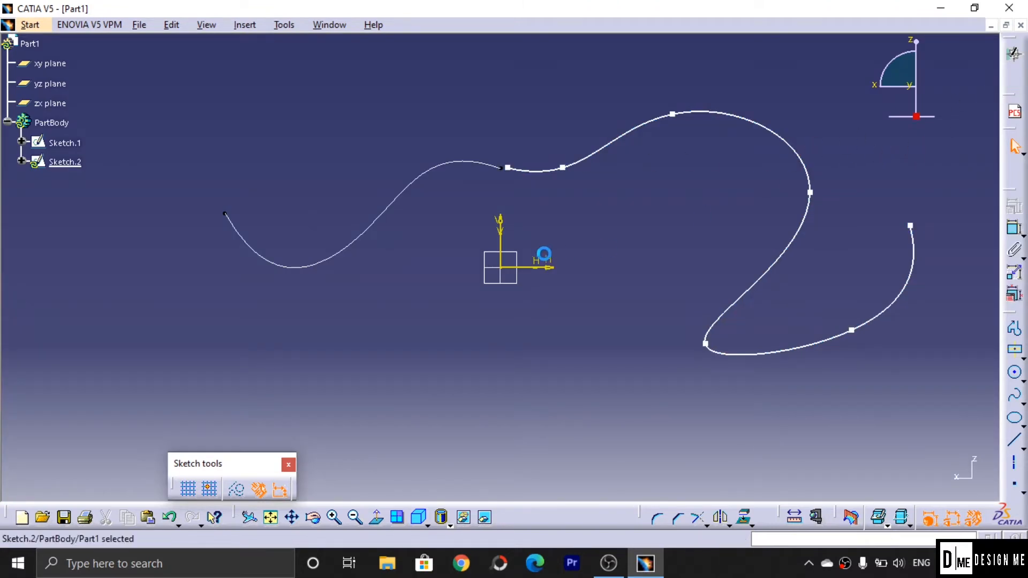
pyautogui.click(515, 210)
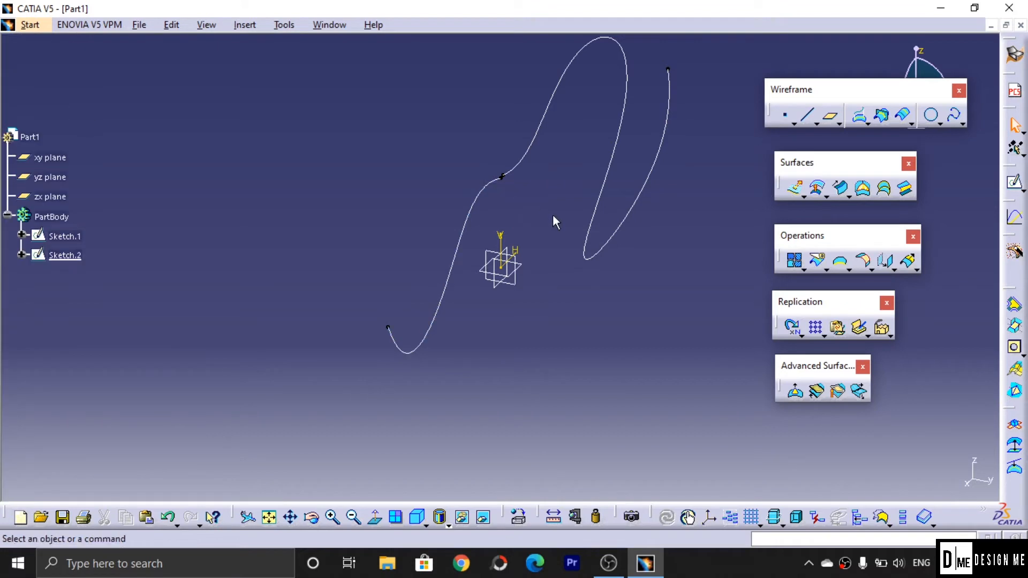
# Step: Extrude both spline sketches into surfaces, each 20 mm to both sides of its sketch plane
pyautogui.moveTo(510, 254)
pyautogui.mouseDown(button='middle')
pyautogui.moveTo(514, 171)
pyautogui.moveTo(493, 275)
pyautogui.moveTo(453, 179)
pyautogui.moveTo(501, 202)
pyautogui.moveTo(516, 278)
pyautogui.mouseUp(button='middle')
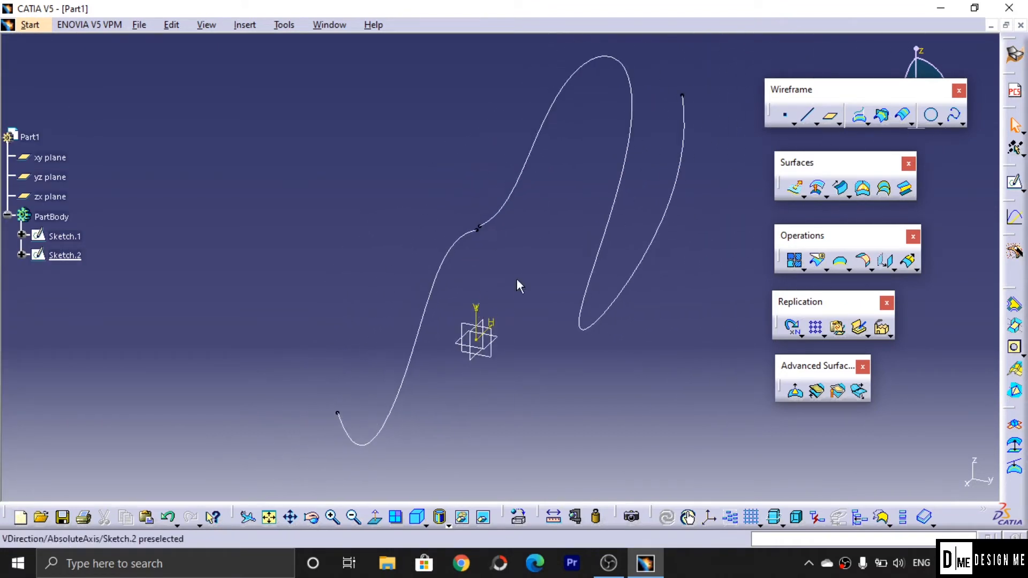
pyautogui.click(792, 186)
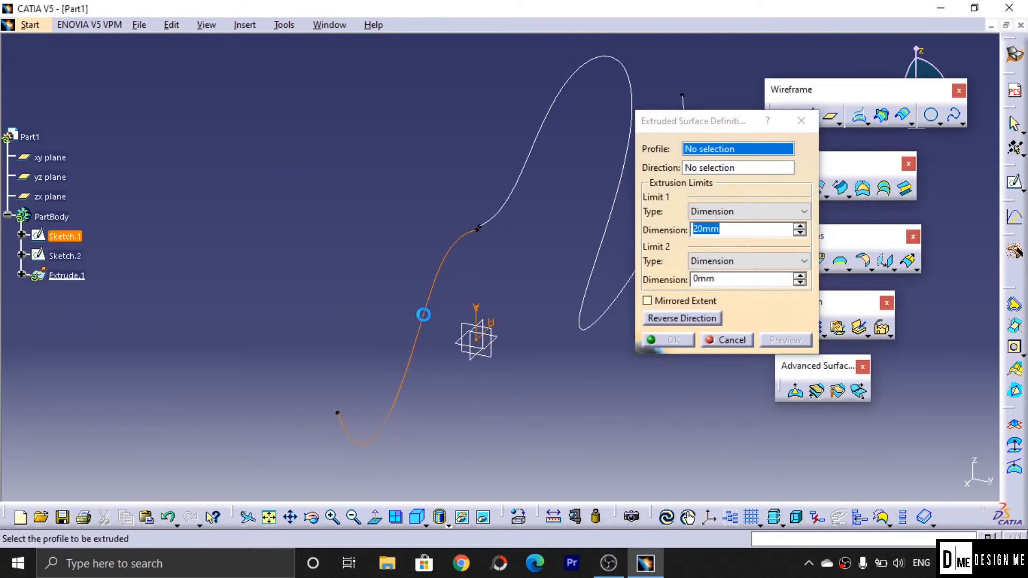
pyautogui.click(423, 315)
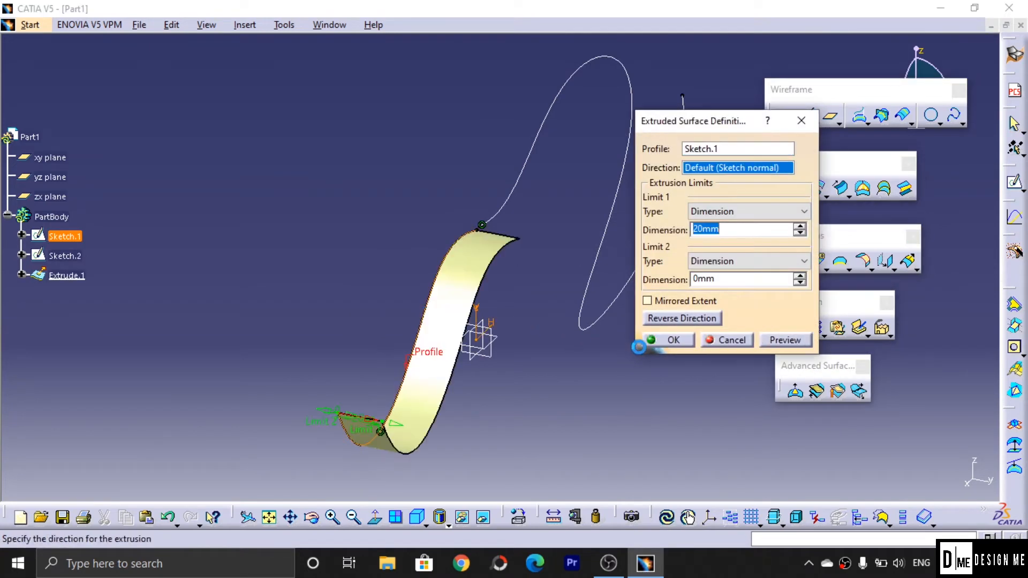
pyautogui.click(647, 301)
pyautogui.click(666, 345)
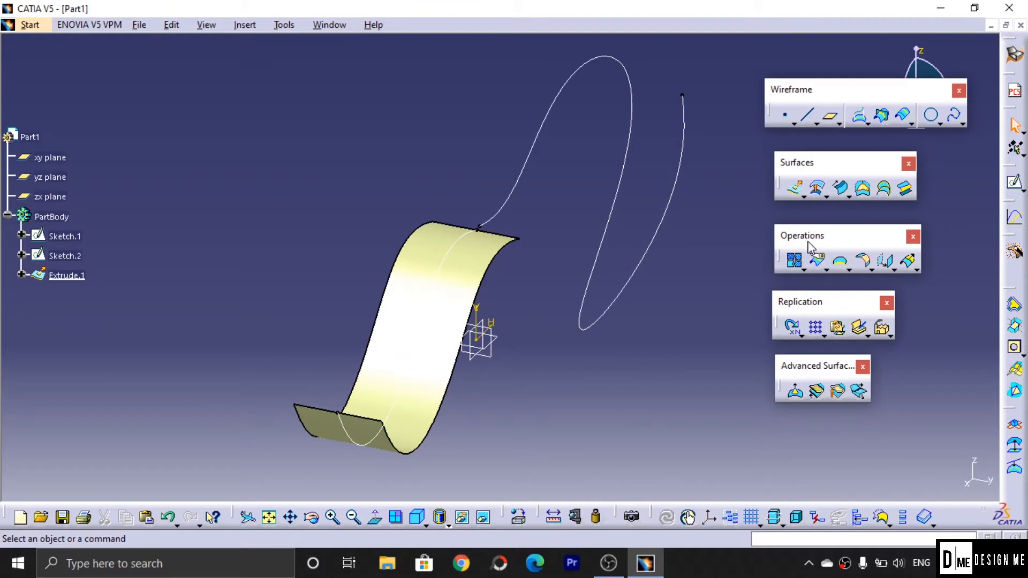
pyautogui.click(547, 110)
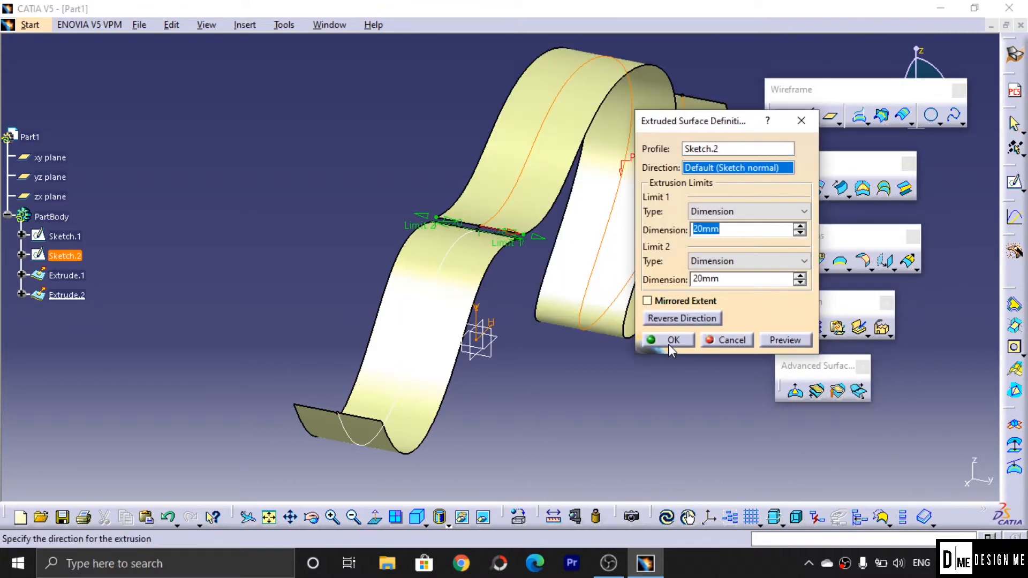
pyautogui.click(670, 346)
# Step: Edit the second spline sketch and dimension the horizontal gap between its start point and the first spline's end
pyautogui.moveTo(515, 405); pyautogui.dragTo(545, 273, button='middle')
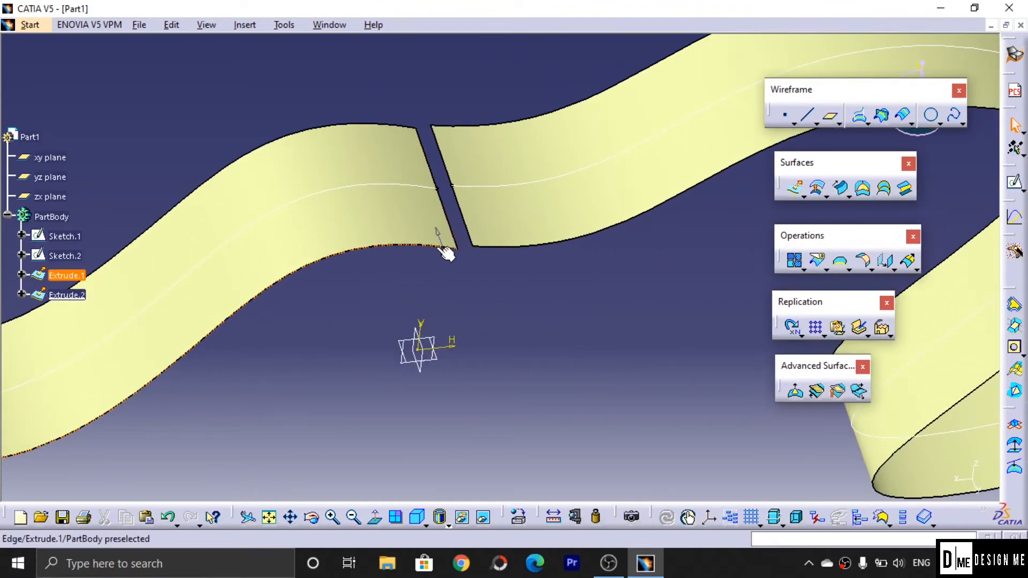
pyautogui.moveTo(539, 298); pyautogui.dragTo(554, 238, button='middle')
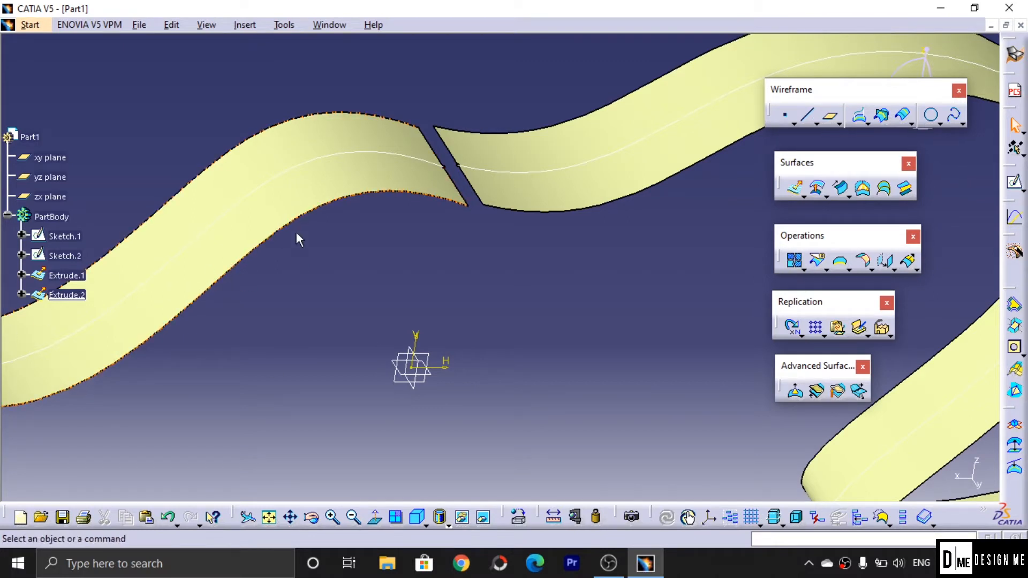
pyautogui.doubleClick(65, 256)
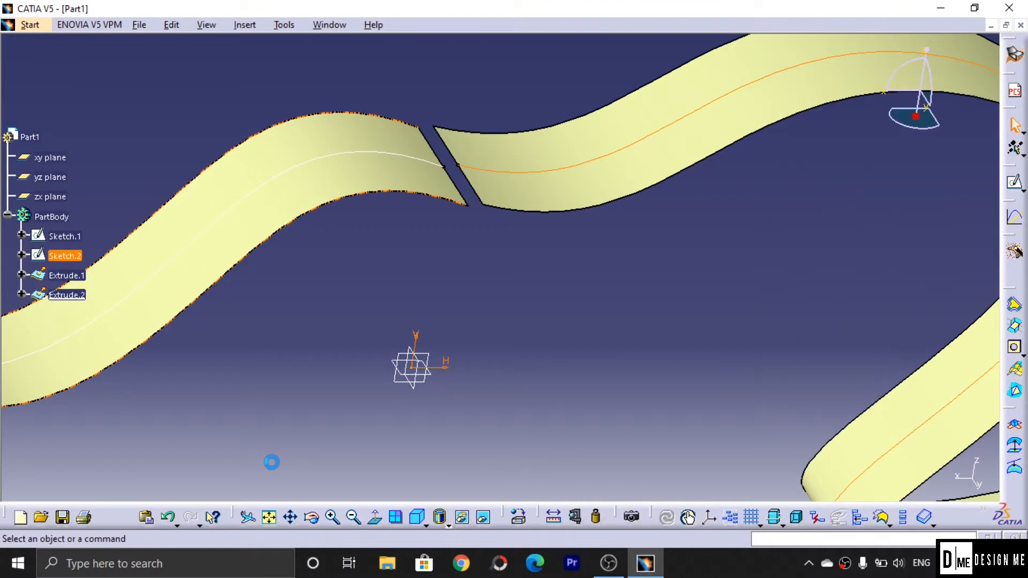
pyautogui.click(1015, 228)
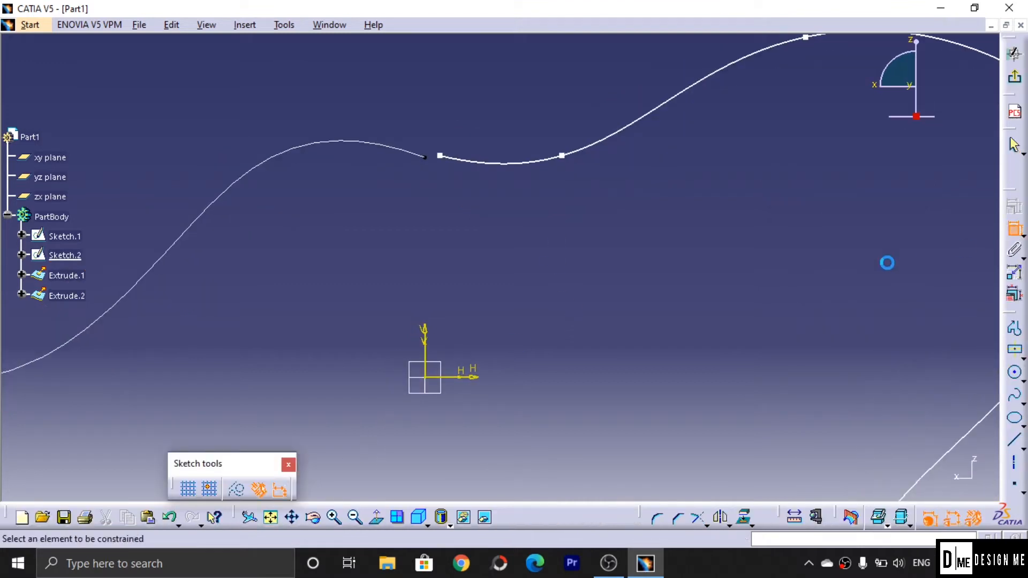
pyautogui.click(434, 158)
pyautogui.click(440, 158)
pyautogui.click(522, 287)
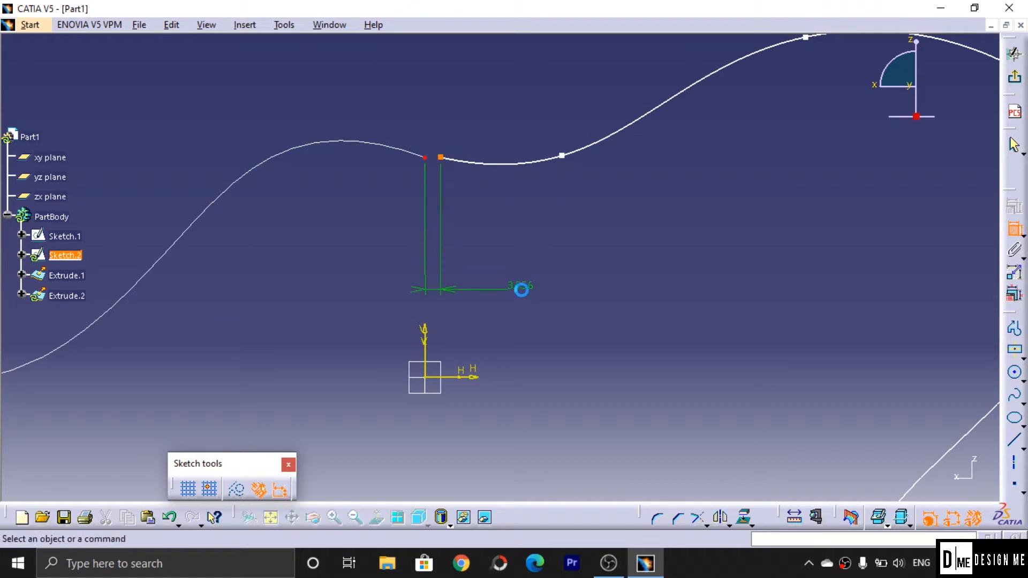
# Step: Set the gap between the two spline endpoints to 0.09 mm and finish the sketch
pyautogui.doubleClick(524, 287)
pyautogui.write('0.09mm')
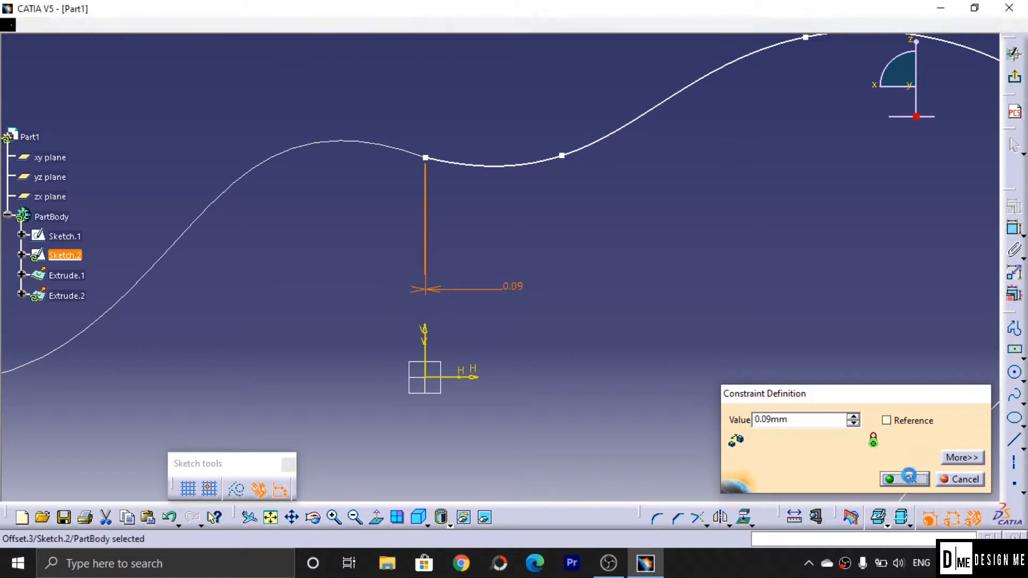
pyautogui.click(909, 479)
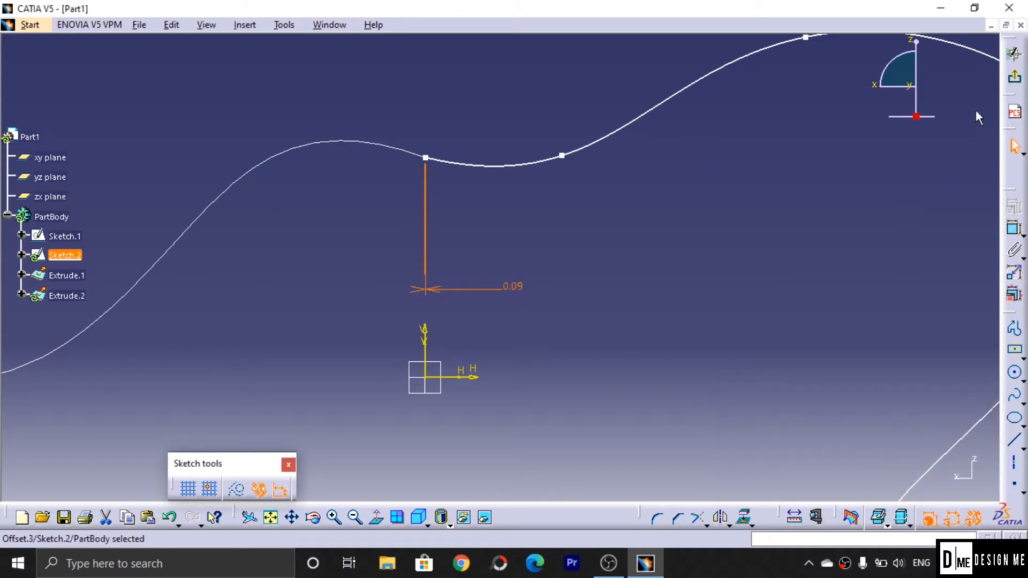
pyautogui.click(1014, 77)
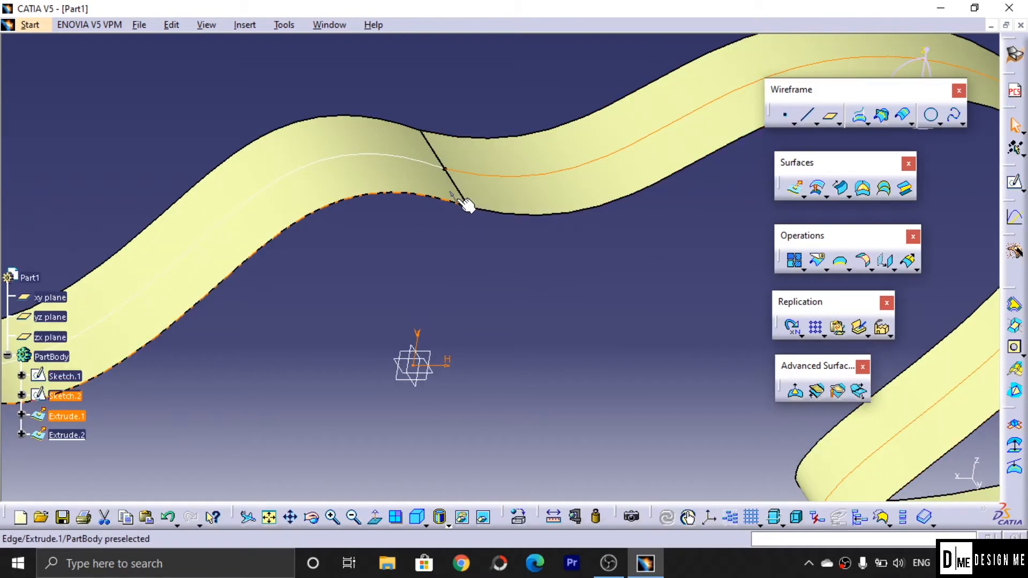
pyautogui.keyDown('ctrl'); pyautogui.moveTo(470, 264); pyautogui.dragTo(482, 64, button='middle'); pyautogui.keyUp('ctrl')
pyautogui.moveTo(364, 91); pyautogui.dragTo(478, 235, button='middle')
pyautogui.moveTo(289, 355)
pyautogui.mouseDown(button='middle')
pyautogui.moveTo(359, 354)
pyautogui.moveTo(574, 242)
pyautogui.mouseUp(button='middle')
pyautogui.keyDown('ctrl'); pyautogui.moveTo(500, 336); pyautogui.dragTo(507, 308, button='middle'); pyautogui.keyUp('ctrl')
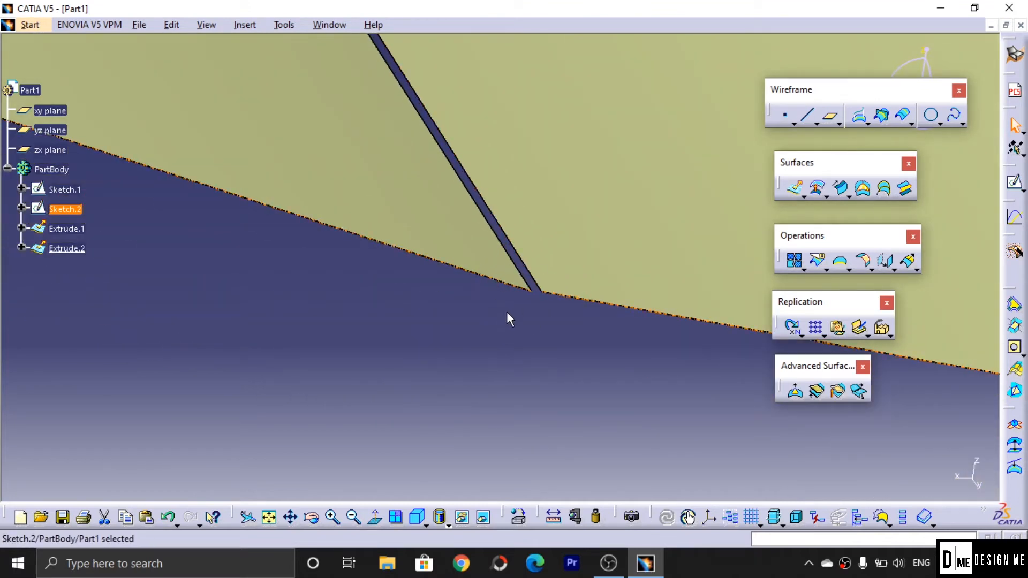
pyautogui.click(795, 261)
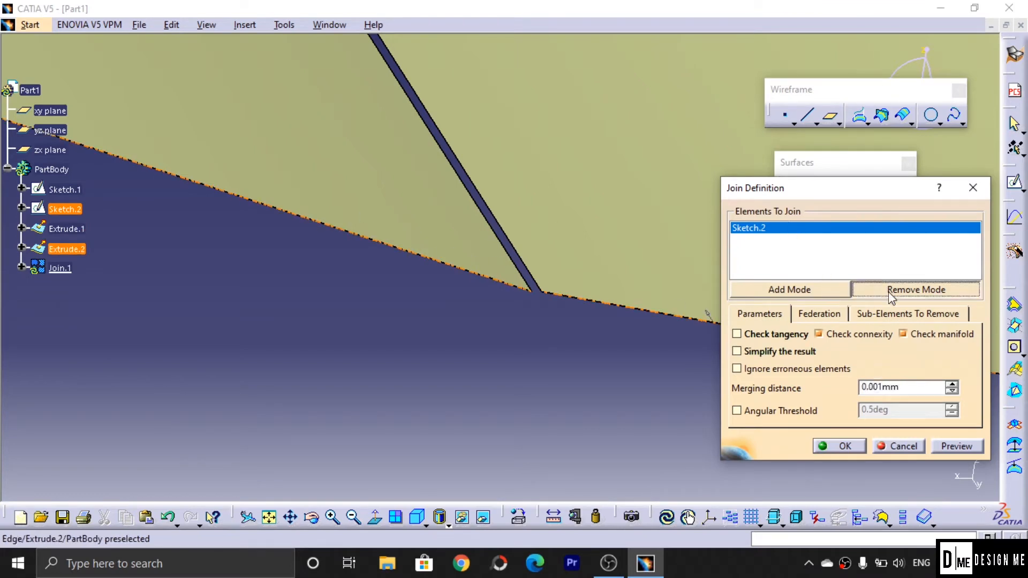
pyautogui.click(914, 289)
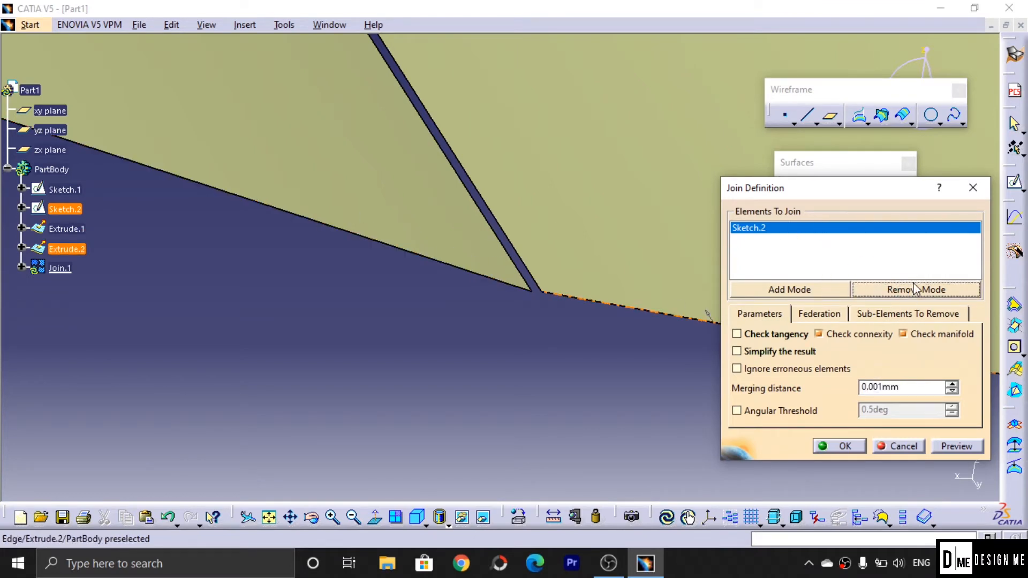
pyautogui.click(973, 187)
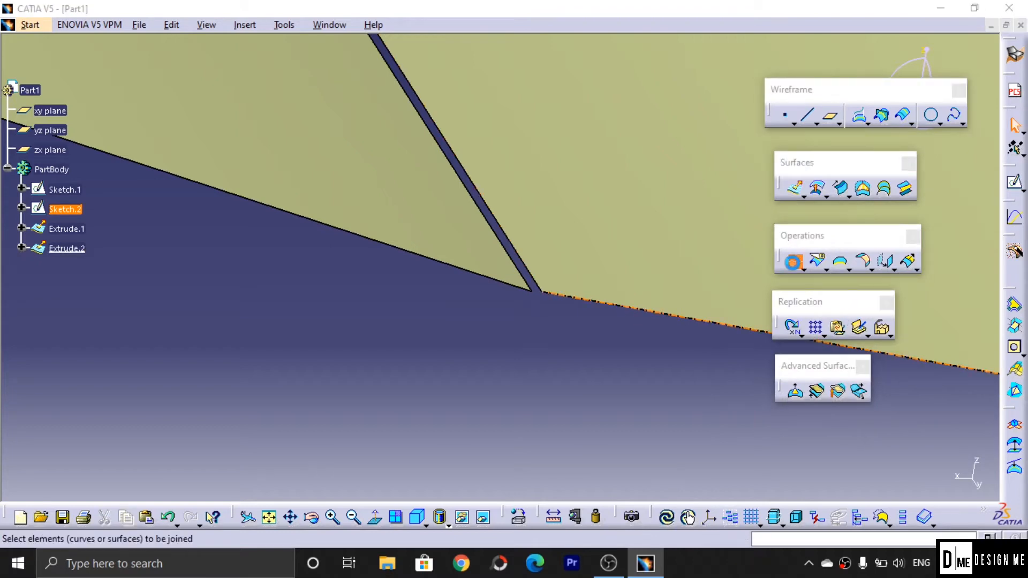
pyautogui.click(794, 261)
pyautogui.press('Escape')
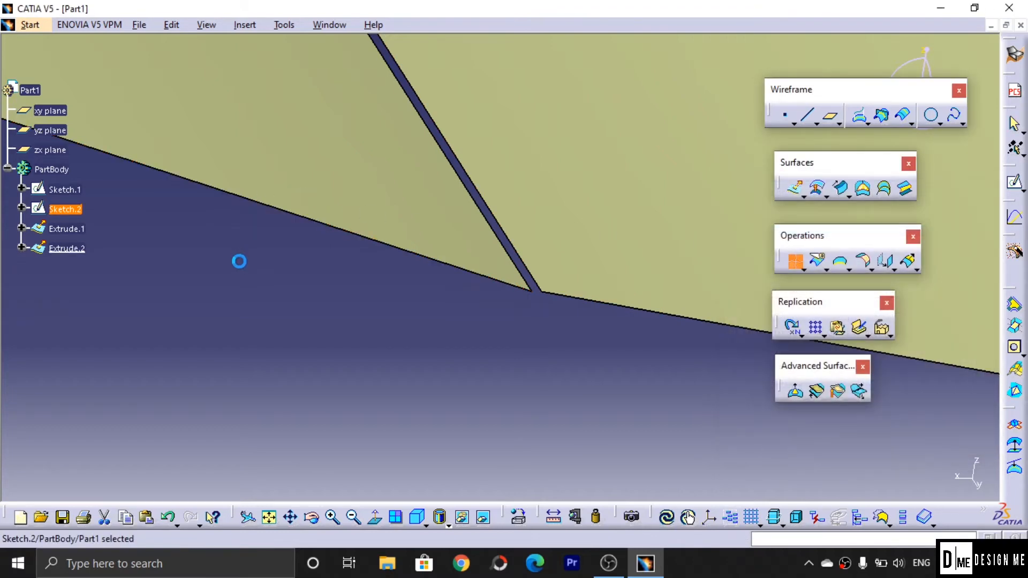
# Step: Join the two extruded surfaces across the gap, trying merging distances of 0.9 mm and 0.09 mm
pyautogui.click(66, 248)
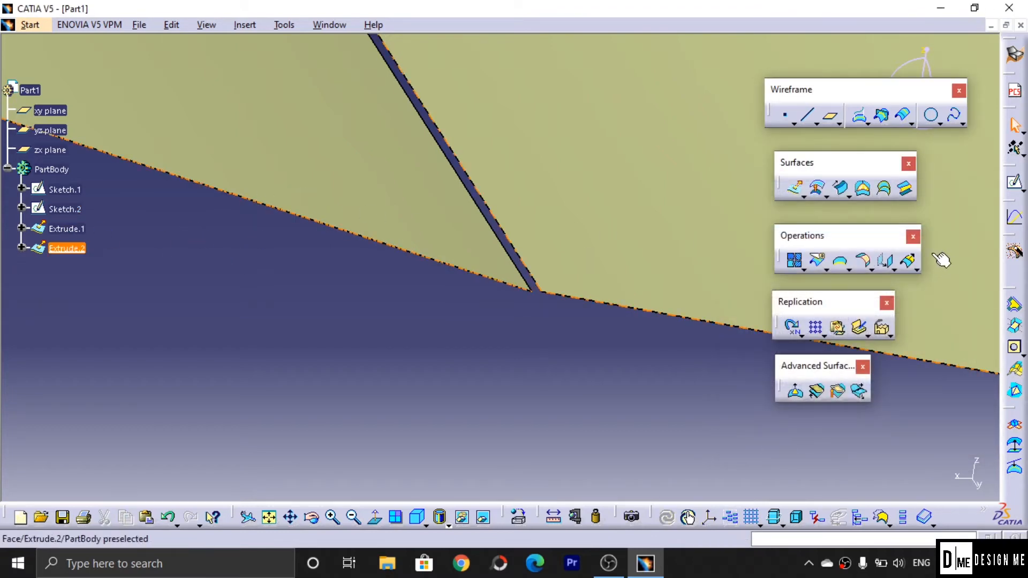
pyautogui.click(794, 260)
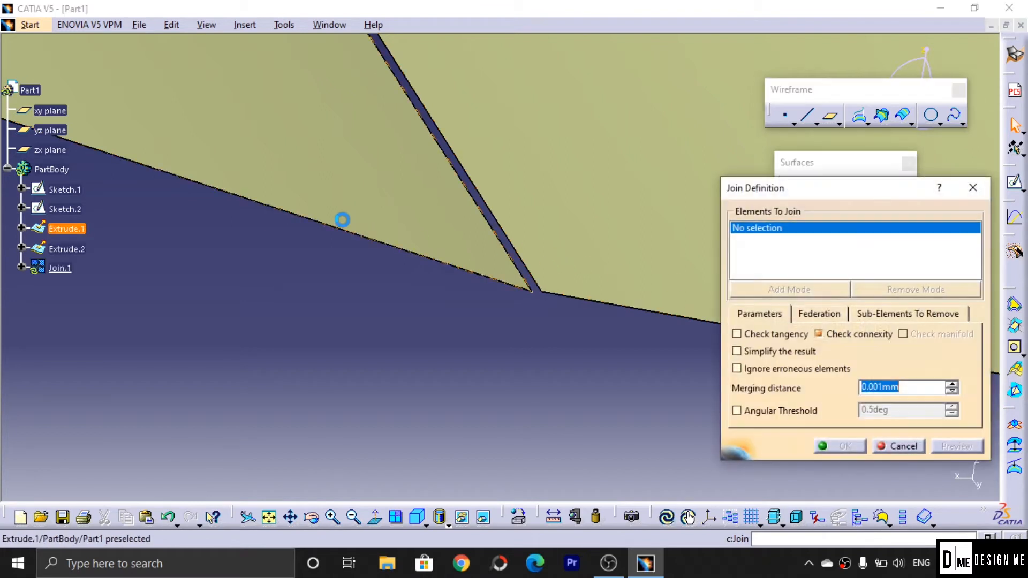
pyautogui.click(328, 154)
pyautogui.click(563, 170)
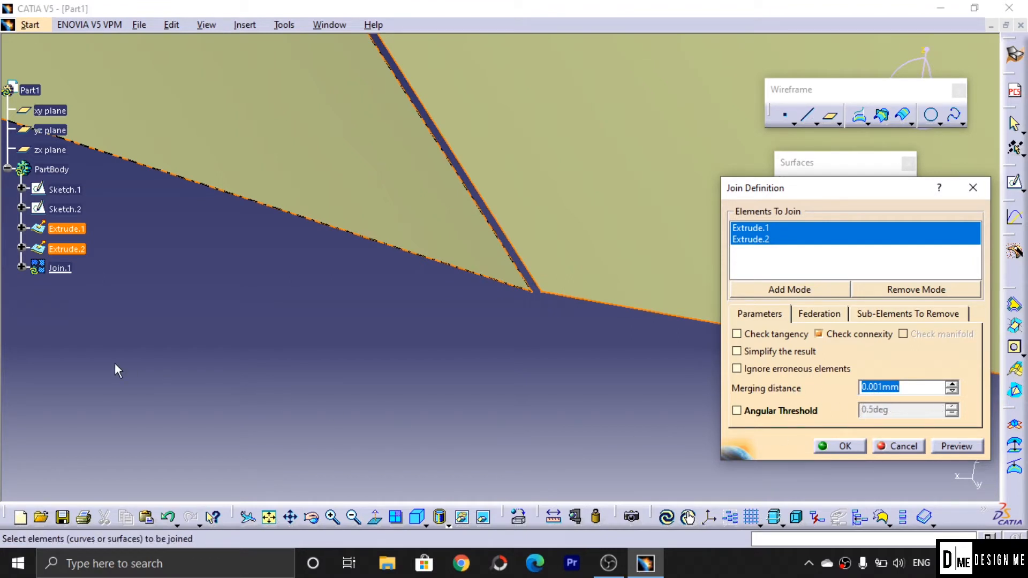
pyautogui.write('0.9')
pyautogui.click(855, 449)
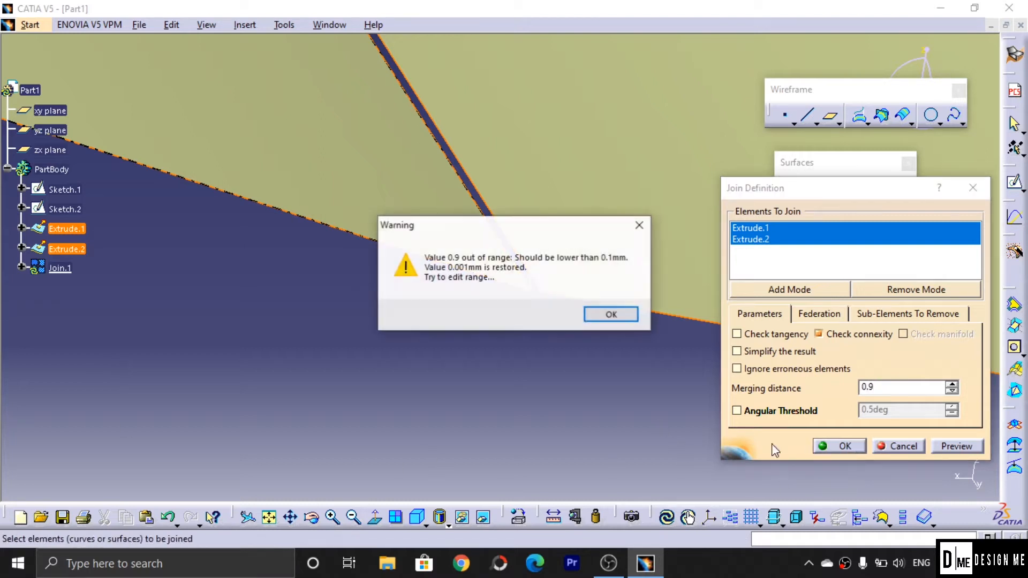
pyautogui.click(611, 315)
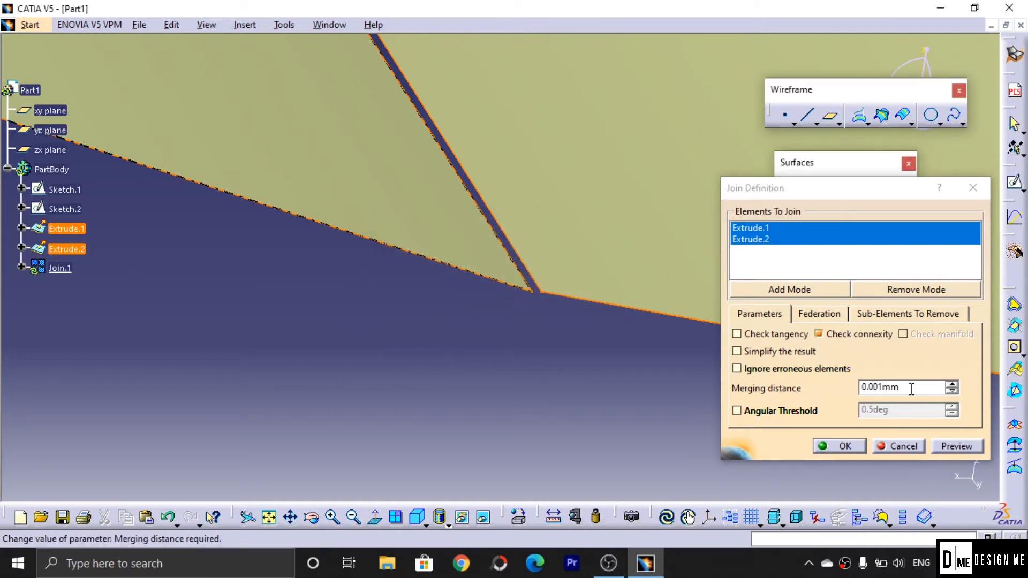
pyautogui.write('0.09')
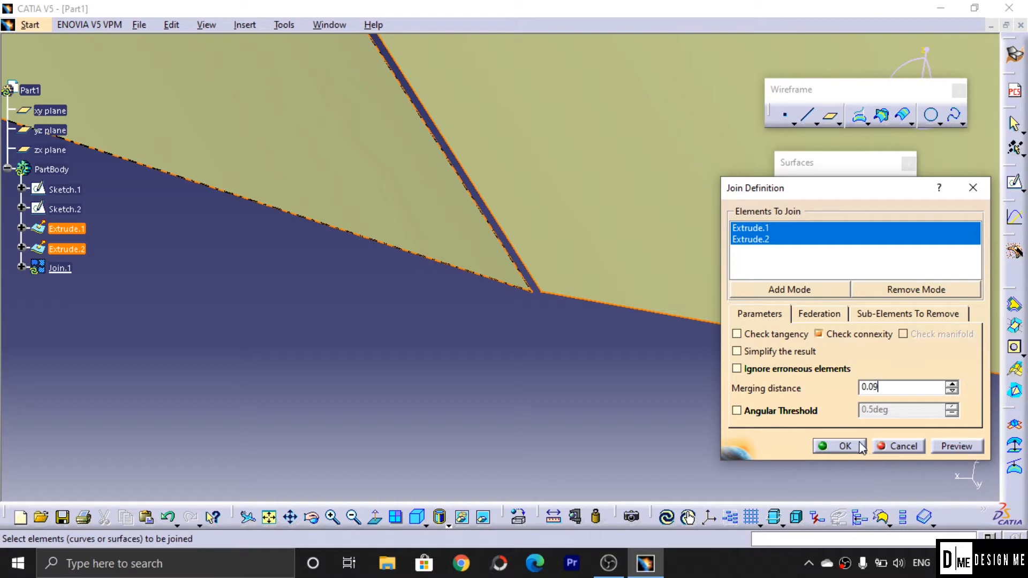
pyautogui.click(861, 447)
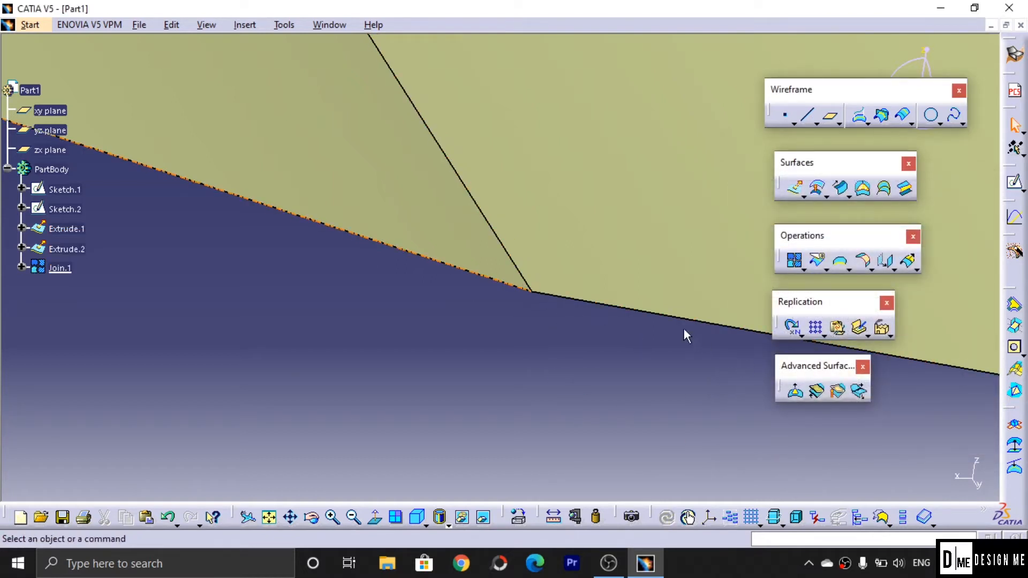
# Step: Try a Join merging distance of 0.9 mm without selecting any elements, and cancel the command
pyautogui.click(796, 263)
pyautogui.write('0.')
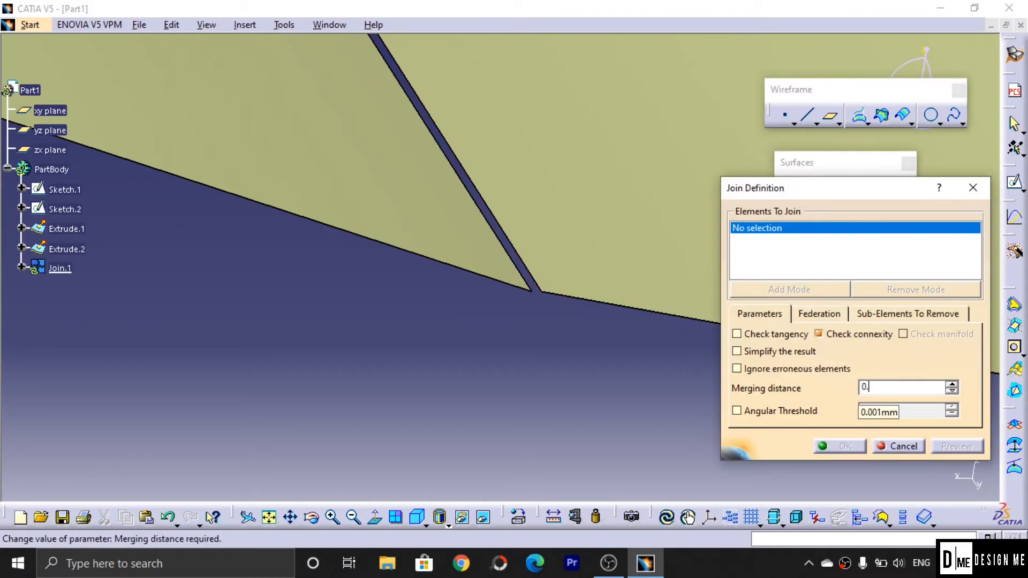
pyautogui.write('9')
pyautogui.press('Return')
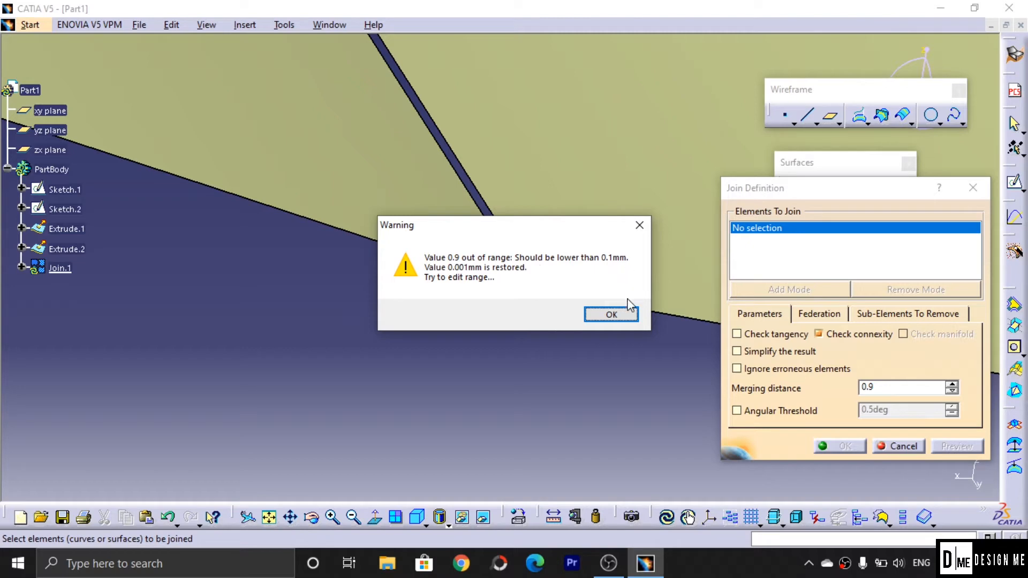
pyautogui.click(625, 315)
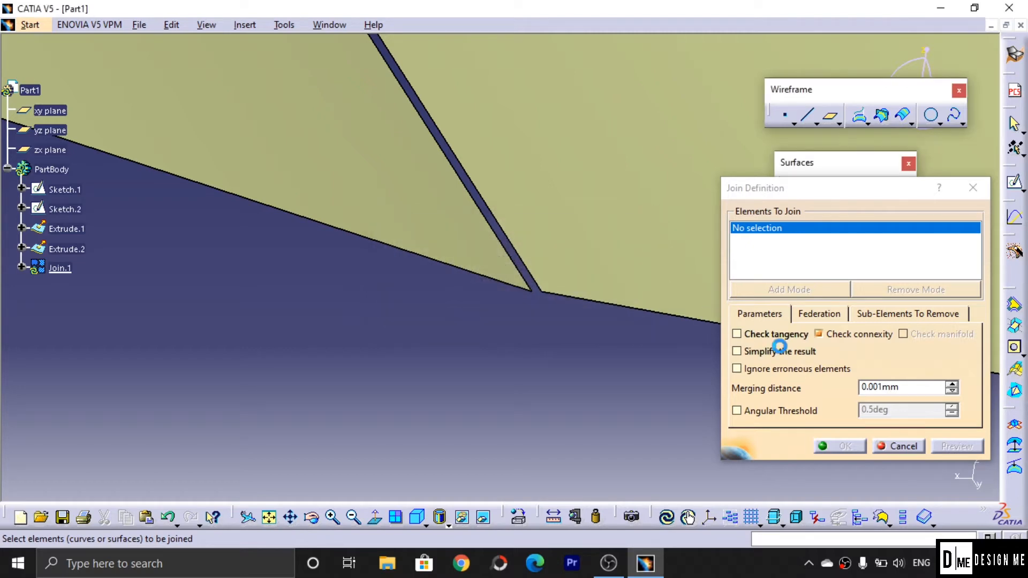
pyautogui.click(896, 447)
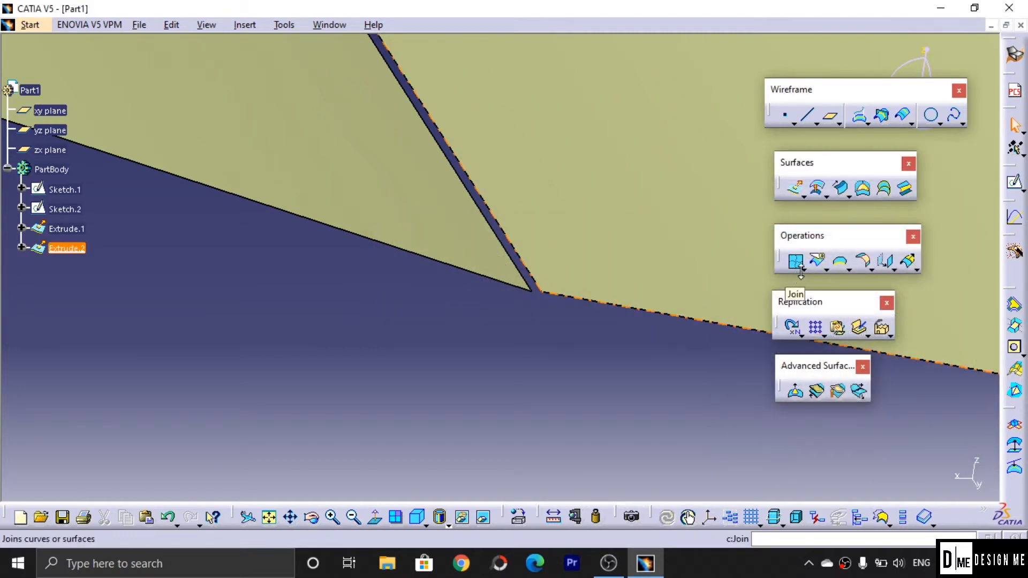
pyautogui.click(794, 263)
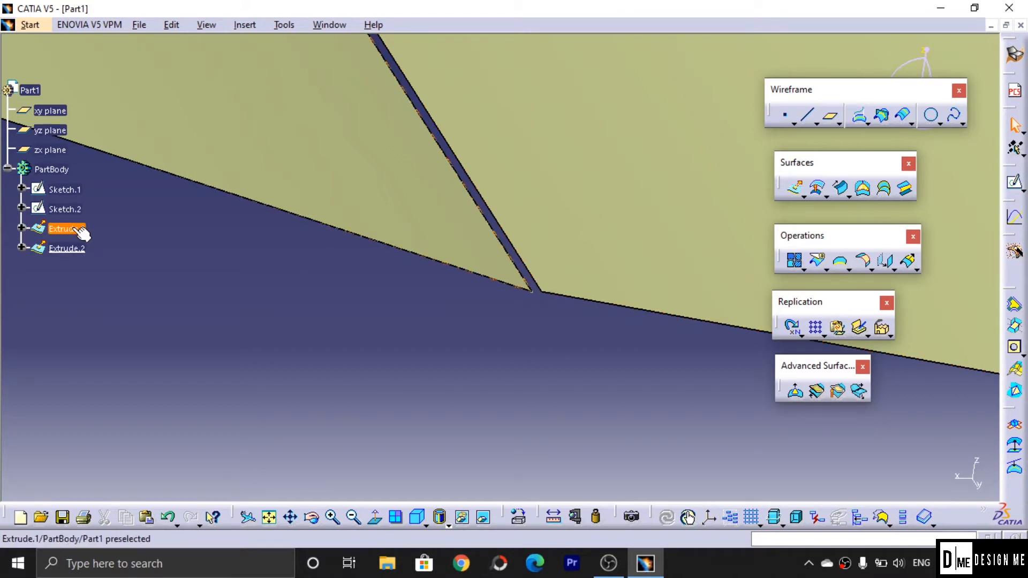
# Step: Edit the second spline sketch, set the gap between the spline endpoints to 2 mm, and finish the sketch
pyautogui.click(68, 209)
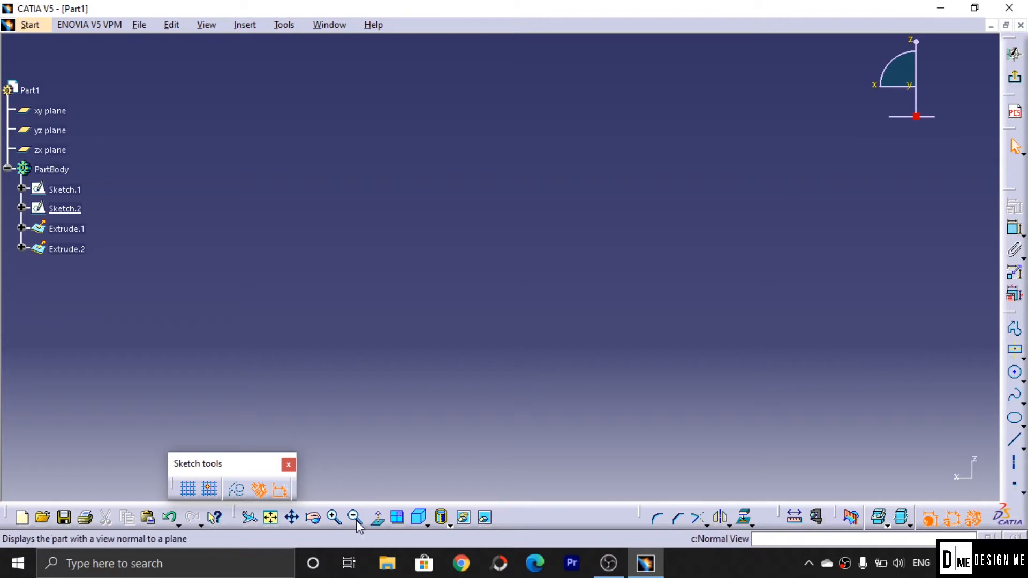
pyautogui.keyDown('ctrl'); pyautogui.moveTo(392, 367); pyautogui.dragTo(449, 235, button='middle'); pyautogui.keyUp('ctrl')
pyautogui.moveTo(450, 274); pyautogui.dragTo(528, 327, button='middle')
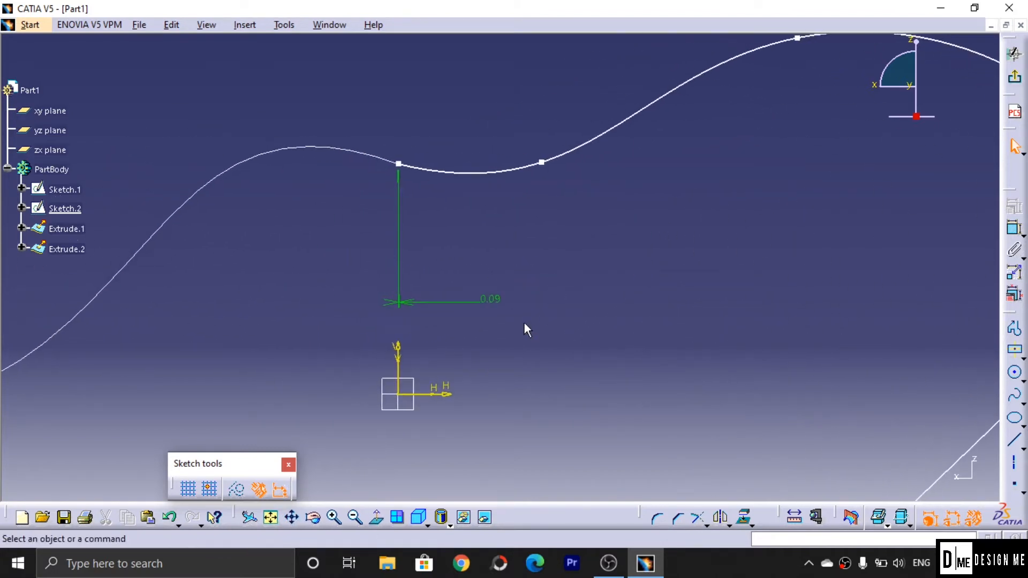
pyautogui.doubleClick(496, 296)
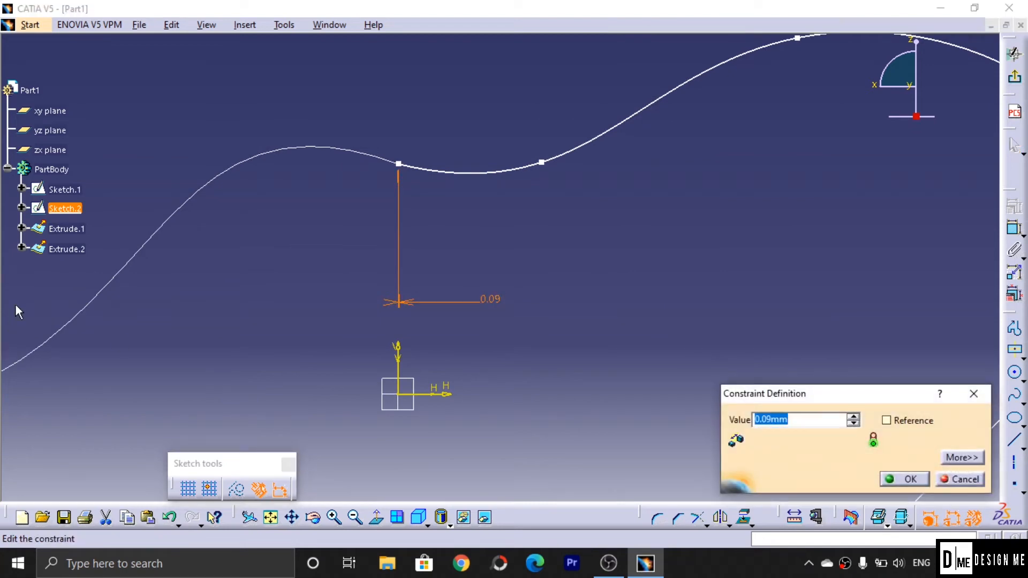
pyautogui.write('2')
pyautogui.press('Return')
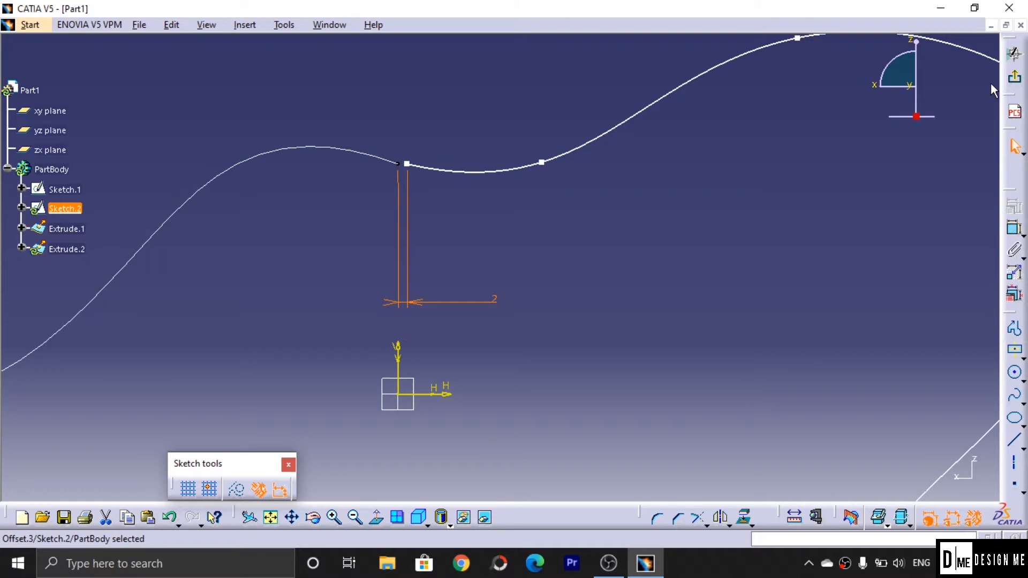
pyautogui.click(1014, 77)
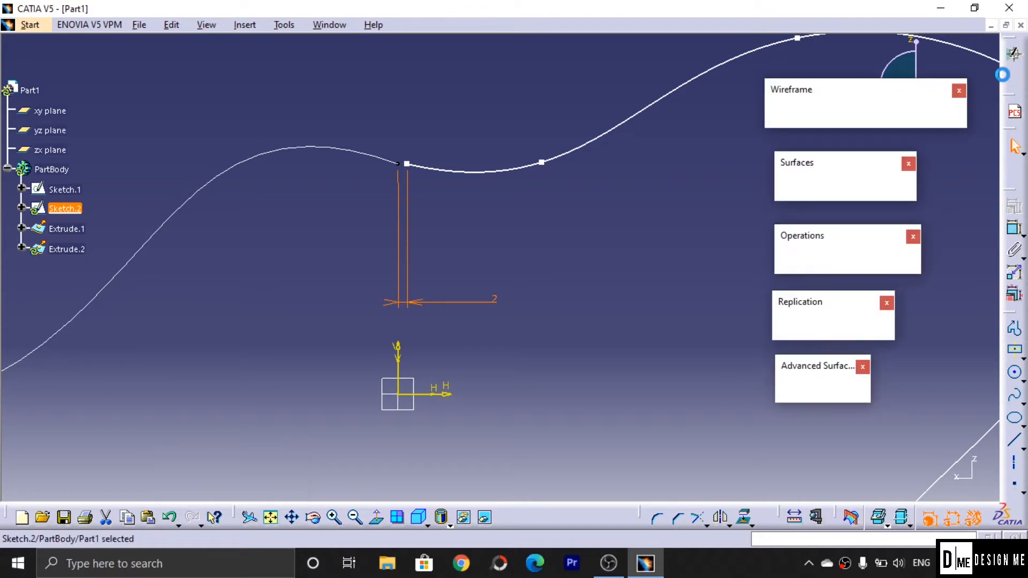
# Step: Heal the two extruded surfaces across the gap with point continuity and a merging distance of 2 mm, previewing the result
pyautogui.moveTo(407, 261); pyautogui.dragTo(421, 193, button='middle')
pyautogui.moveTo(430, 249); pyautogui.dragTo(579, 439, button='middle')
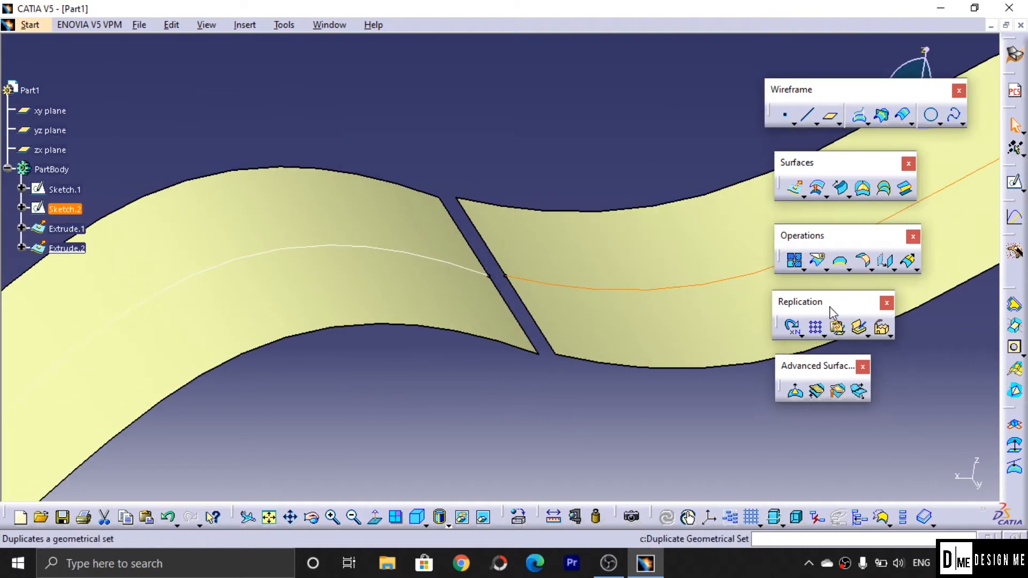
pyautogui.click(802, 270)
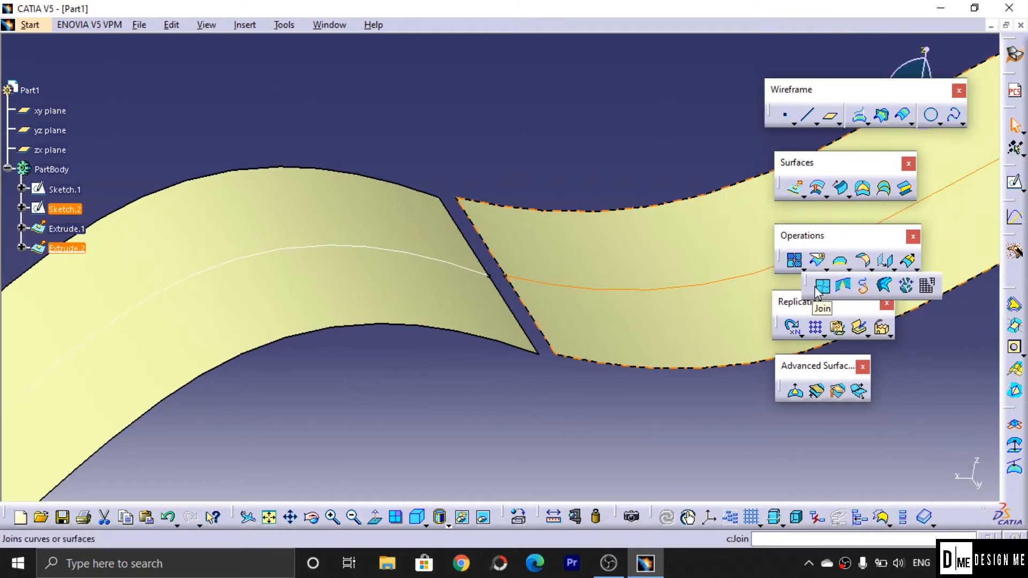
pyautogui.click(845, 288)
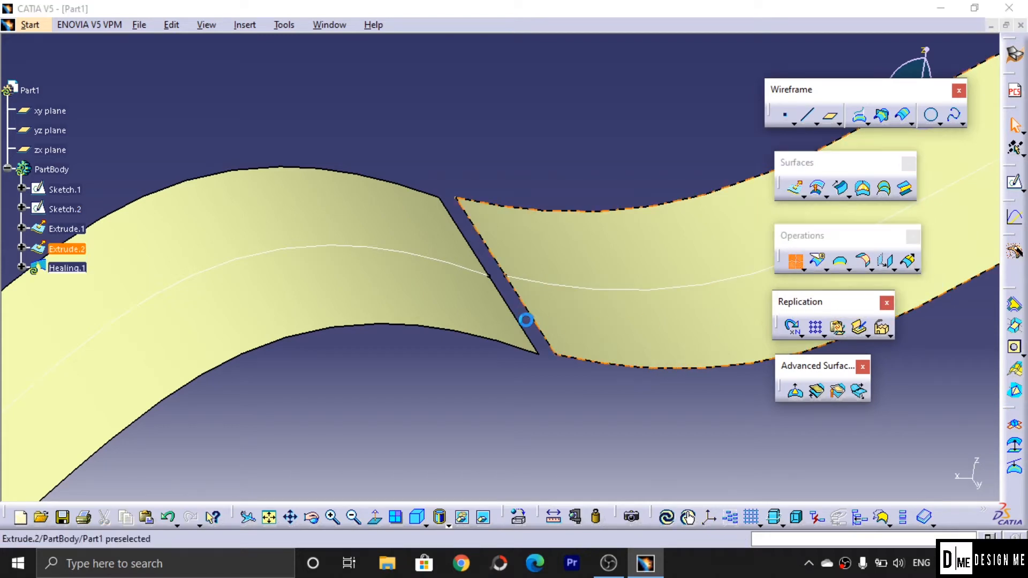
pyautogui.click(574, 252)
pyautogui.click(397, 252)
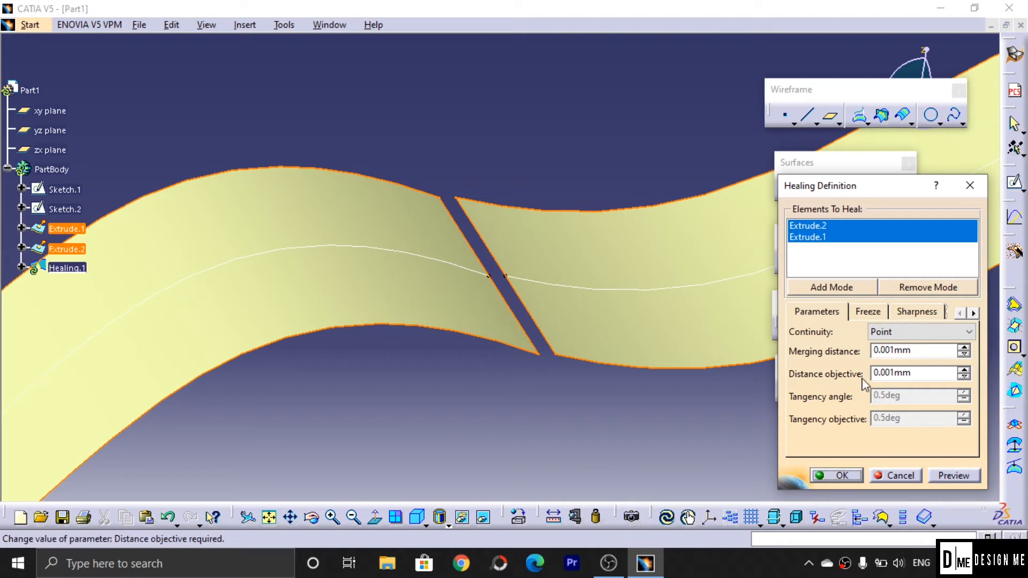
pyautogui.moveTo(934, 351); pyautogui.dragTo(854, 366)
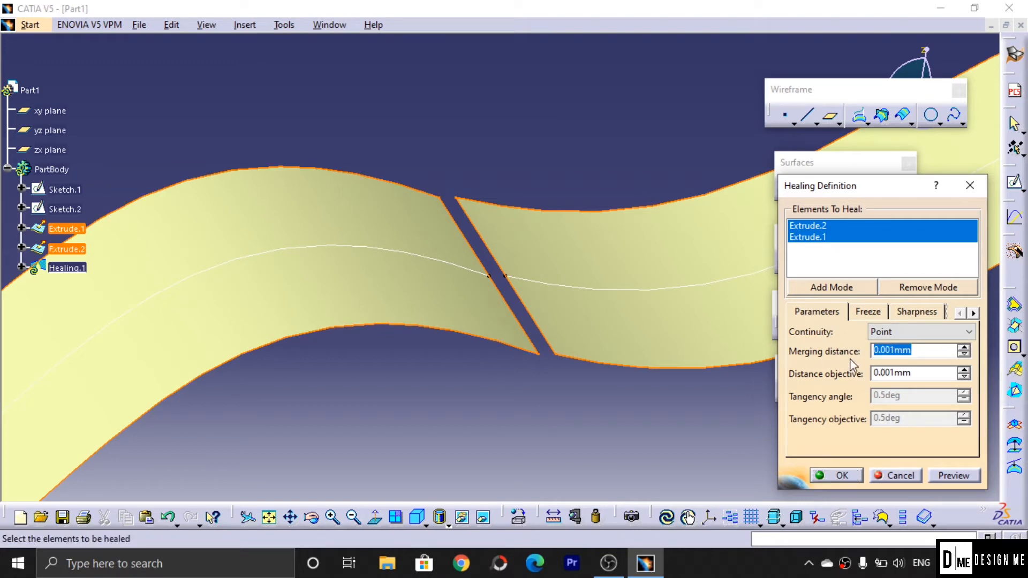
pyautogui.write('2')
pyautogui.click(843, 476)
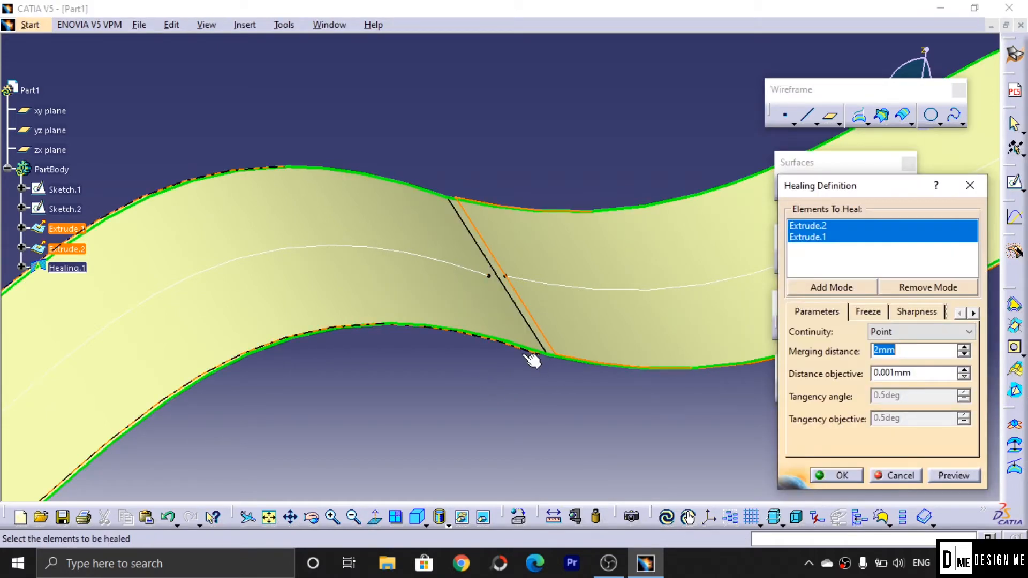
# Step: Change the healing continuity to Tangent, preview it, and create the healed surface
pyautogui.click(922, 333)
pyautogui.click(911, 357)
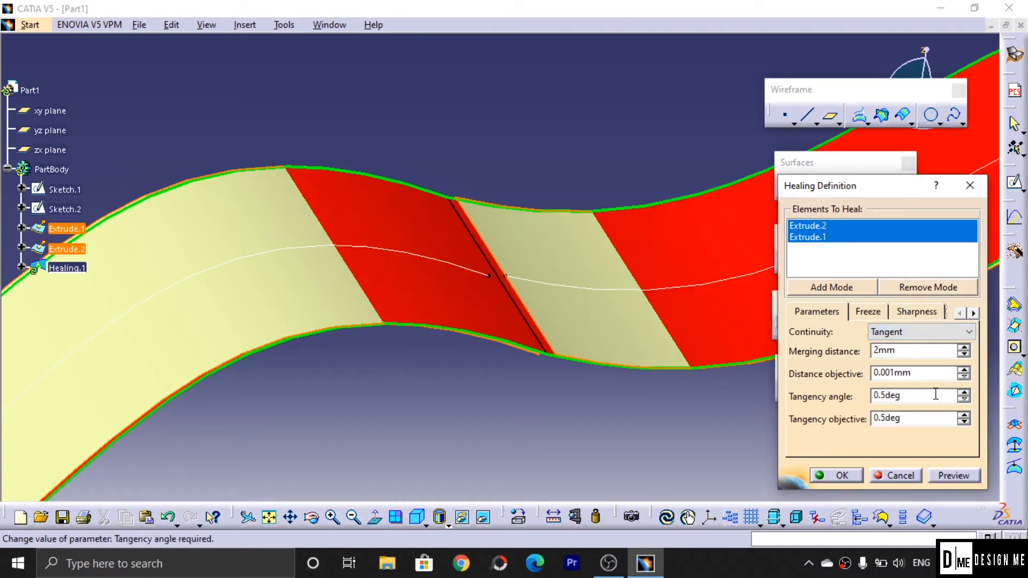
pyautogui.click(949, 479)
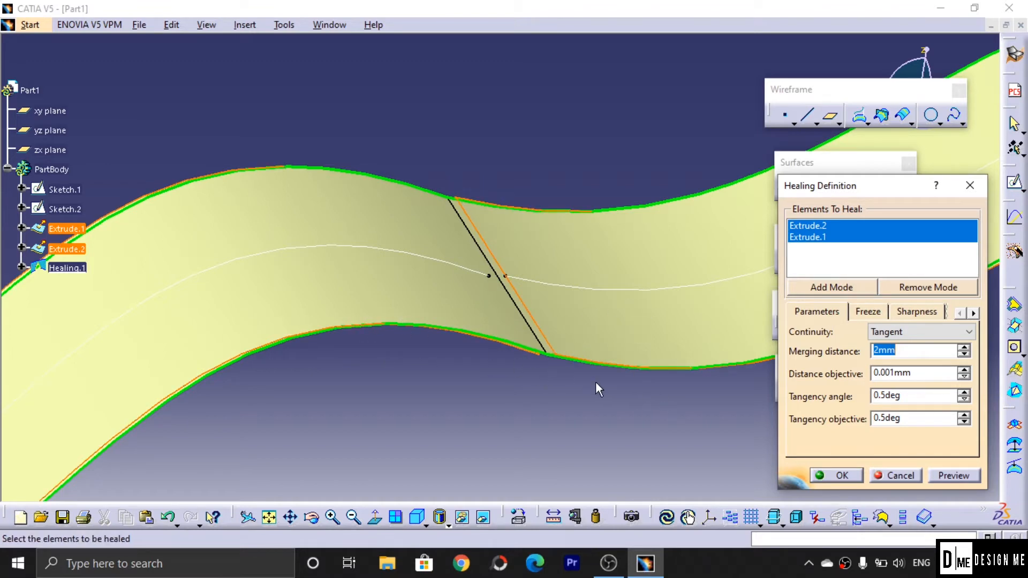
pyautogui.click(836, 476)
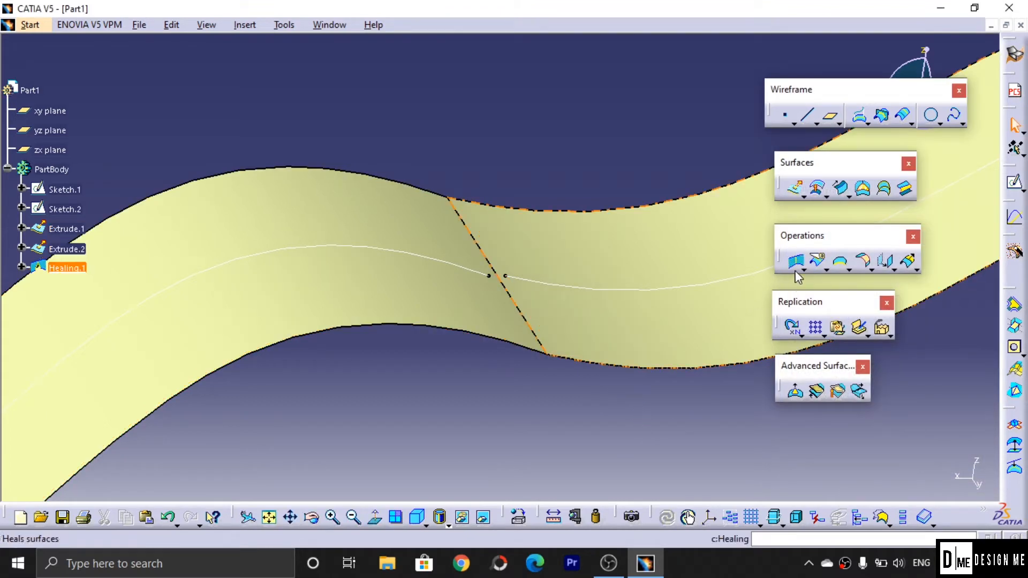
pyautogui.click(798, 267)
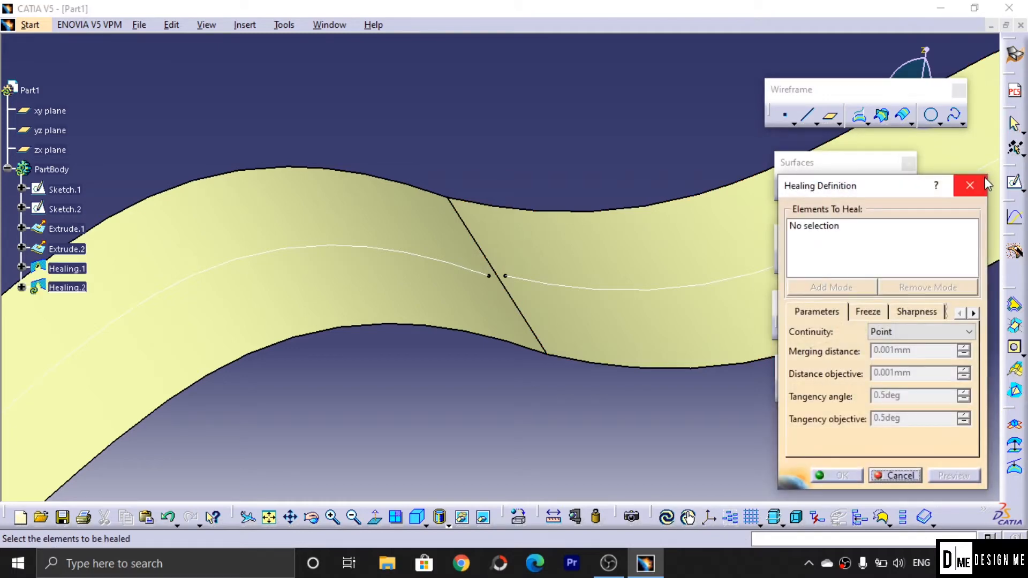
pyautogui.click(985, 178)
pyautogui.click(803, 270)
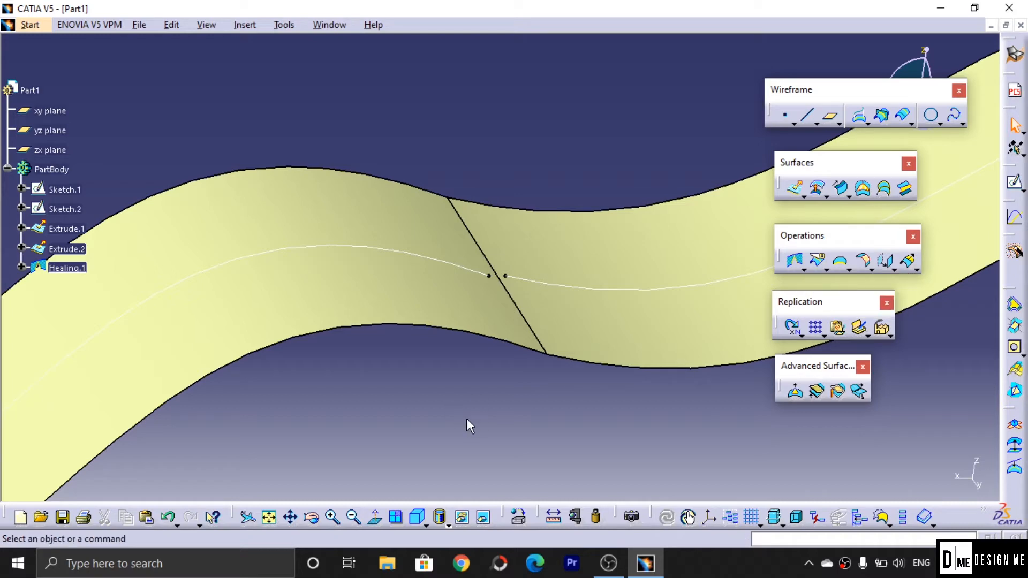
# Step: Undo the healing, the latest gap edits and both surface extrusions, back to the two spline sketches
pyautogui.hotkey('ctrl', 'z')
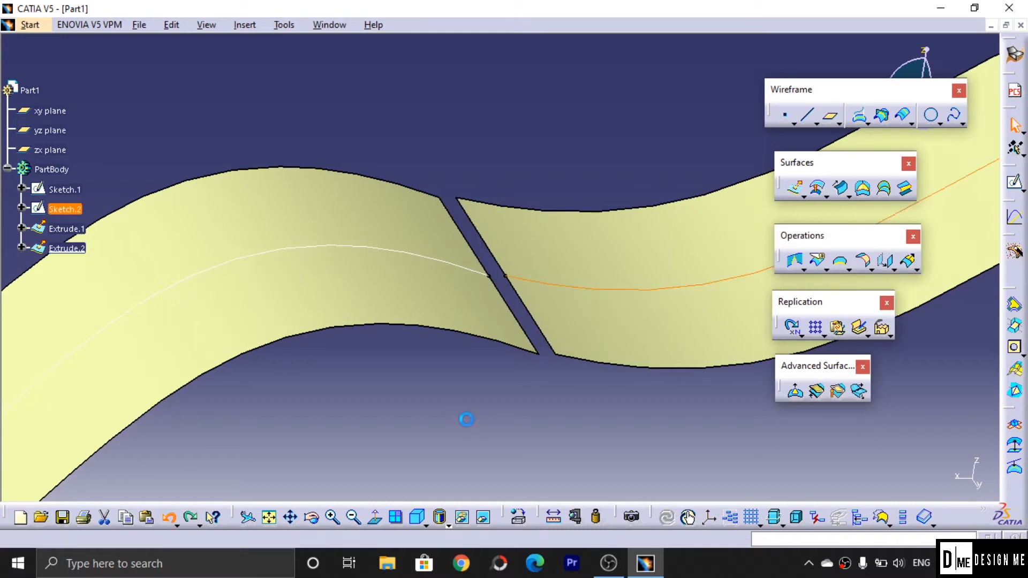
pyautogui.hotkey('ctrl', 'z')
pyautogui.hotkey('ctrl', 'z')
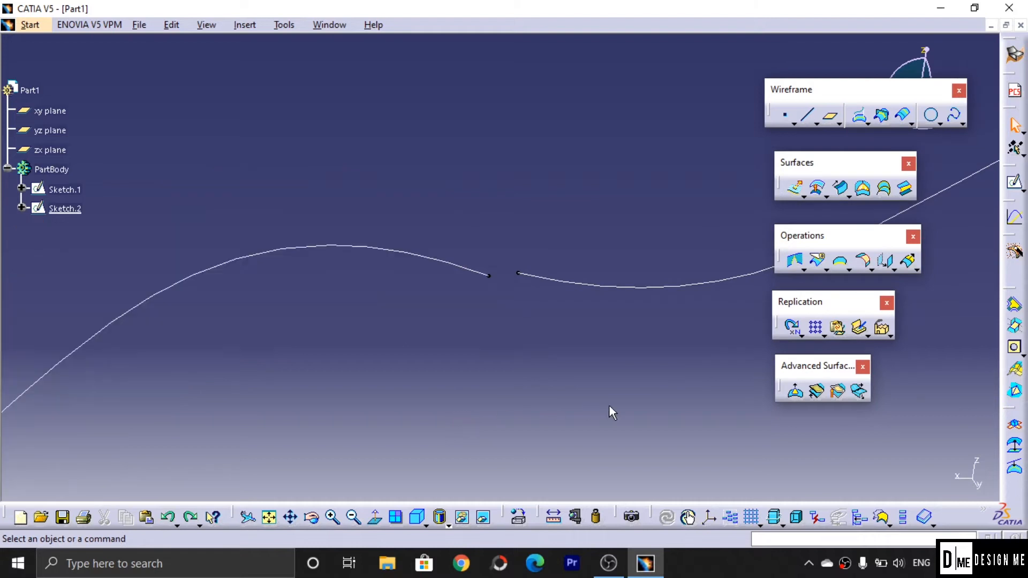
# Step: Edit the second spline sketch, add an angled line starting at the spline's far endpoint, and finish the sketch
pyautogui.moveTo(611, 392); pyautogui.dragTo(589, 466, button='middle')
pyautogui.moveTo(650, 371); pyautogui.dragTo(526, 389, button='middle')
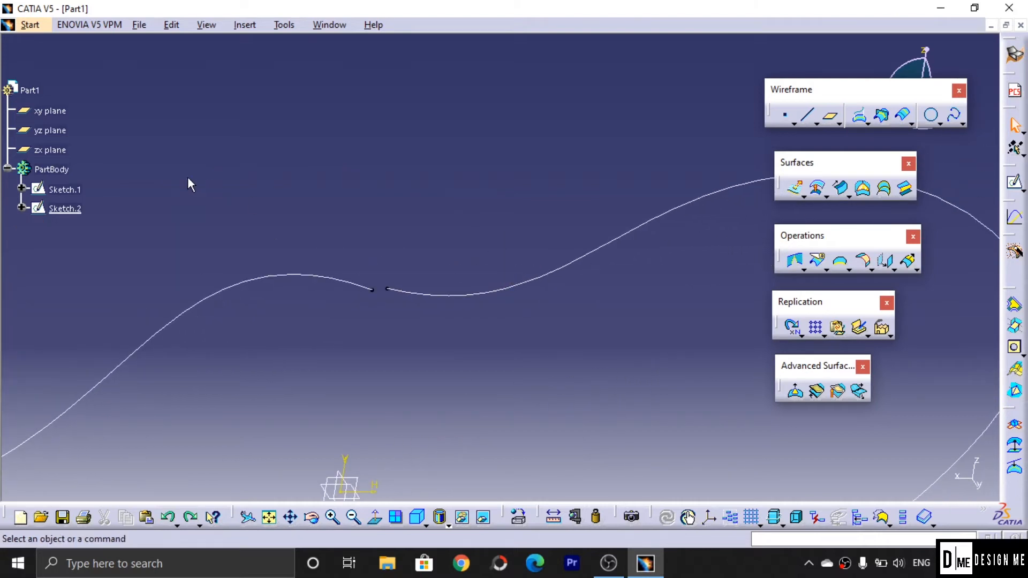
pyautogui.doubleClick(67, 209)
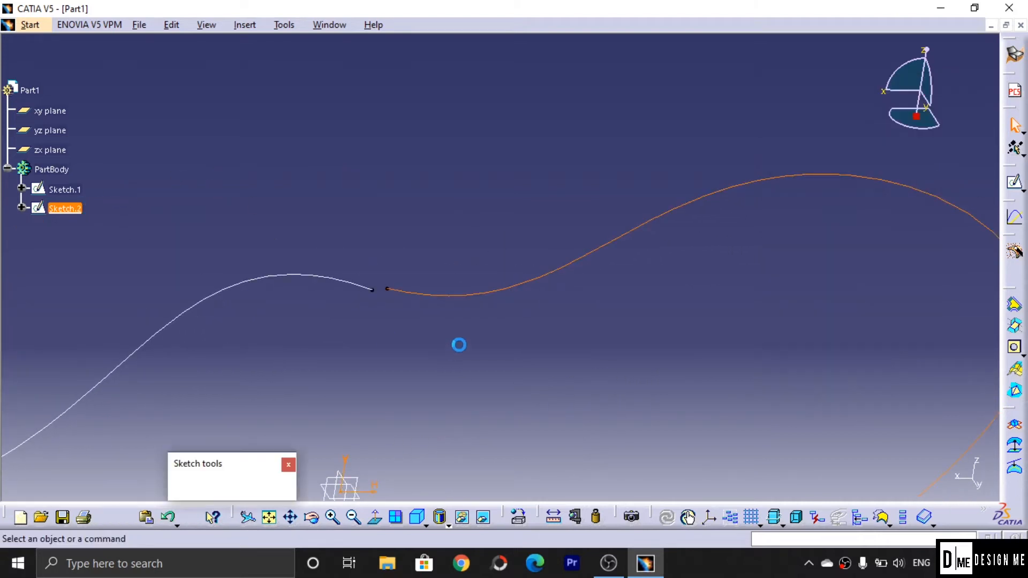
pyautogui.moveTo(534, 219); pyautogui.dragTo(364, 169, button='middle')
pyautogui.moveTo(536, 262); pyautogui.dragTo(555, 140, button='middle')
pyautogui.click(1015, 440)
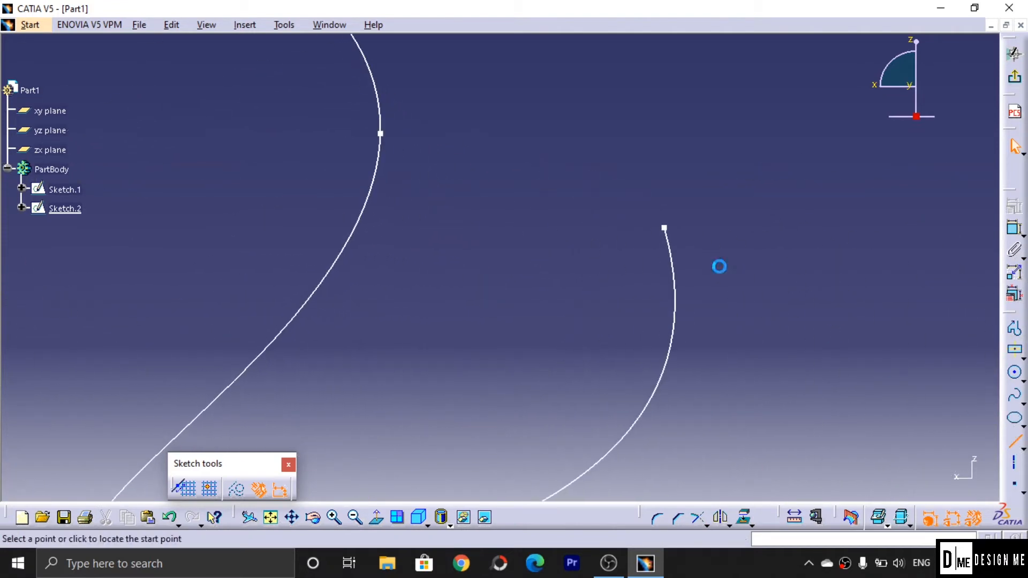
pyautogui.click(664, 230)
pyautogui.click(860, 148)
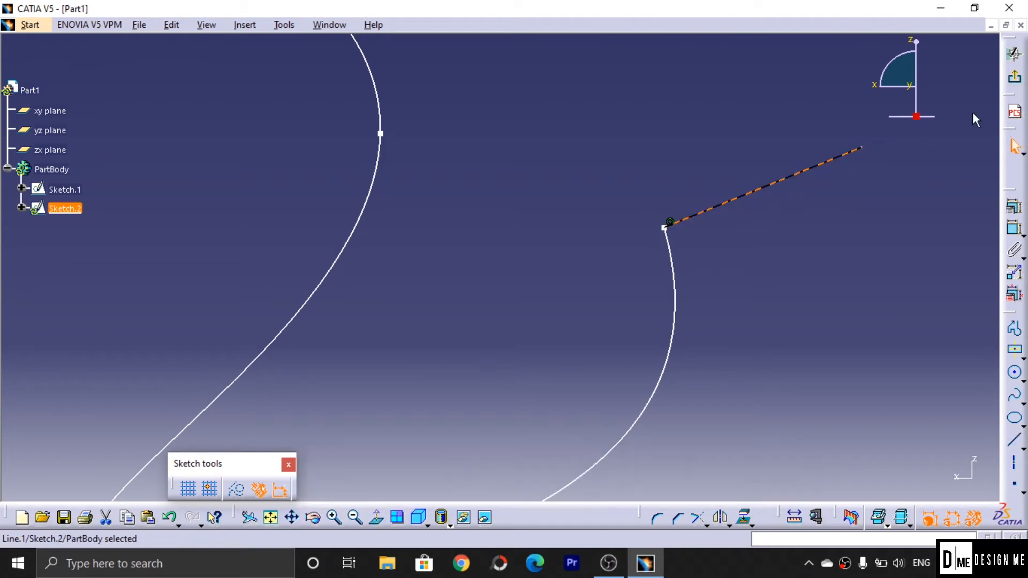
pyautogui.click(1015, 76)
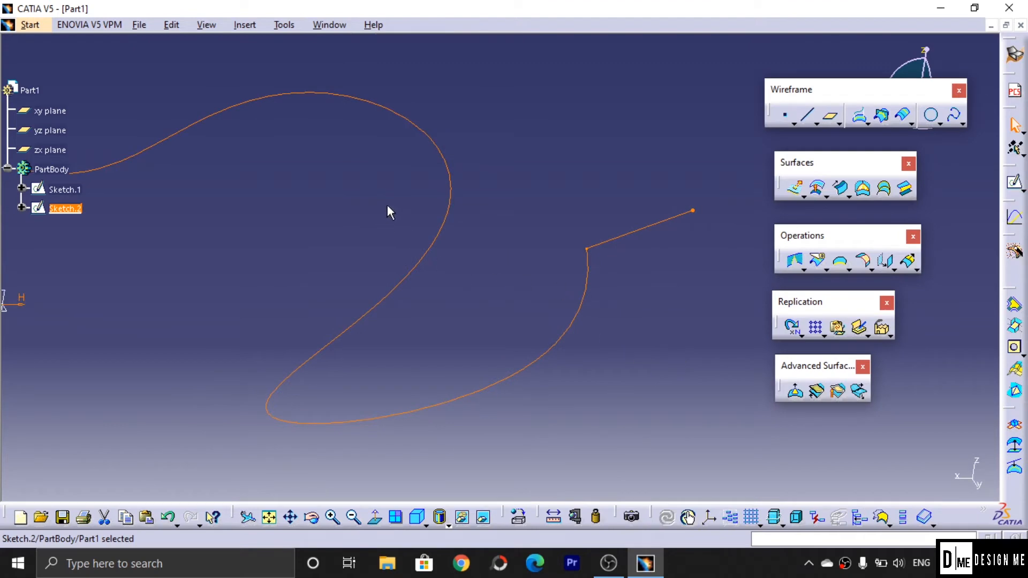
# Step: Extrude the second sketch 20 mm with mirrored extent and examine the sharp edge between the spline and line portions
pyautogui.click(802, 192)
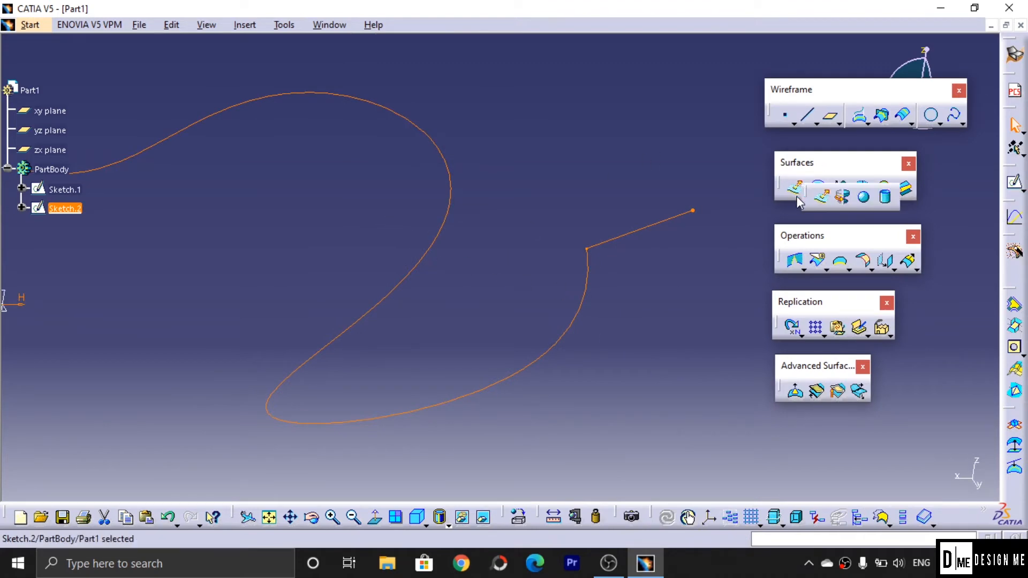
pyautogui.click(825, 198)
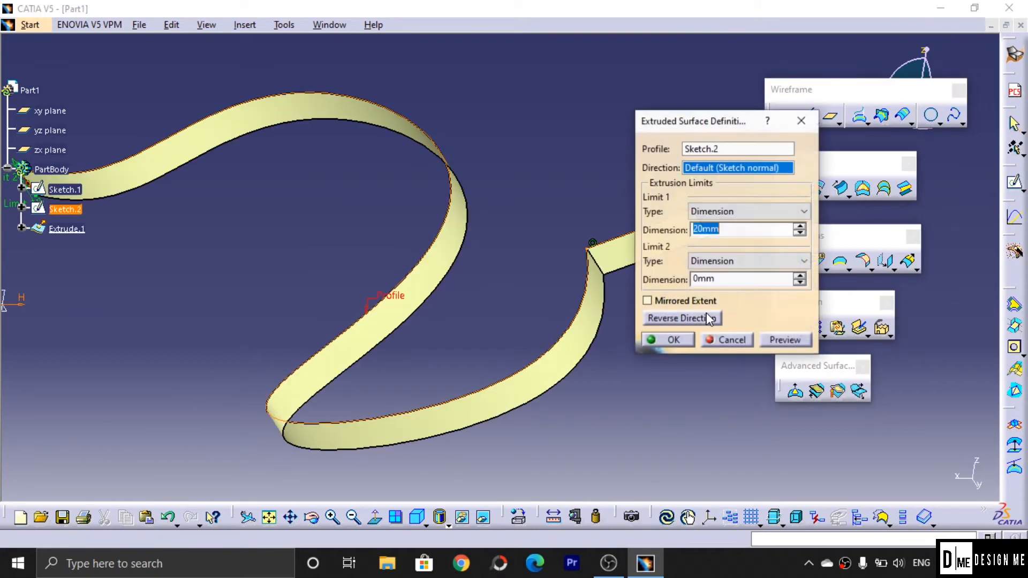
pyautogui.click(676, 301)
pyautogui.click(667, 340)
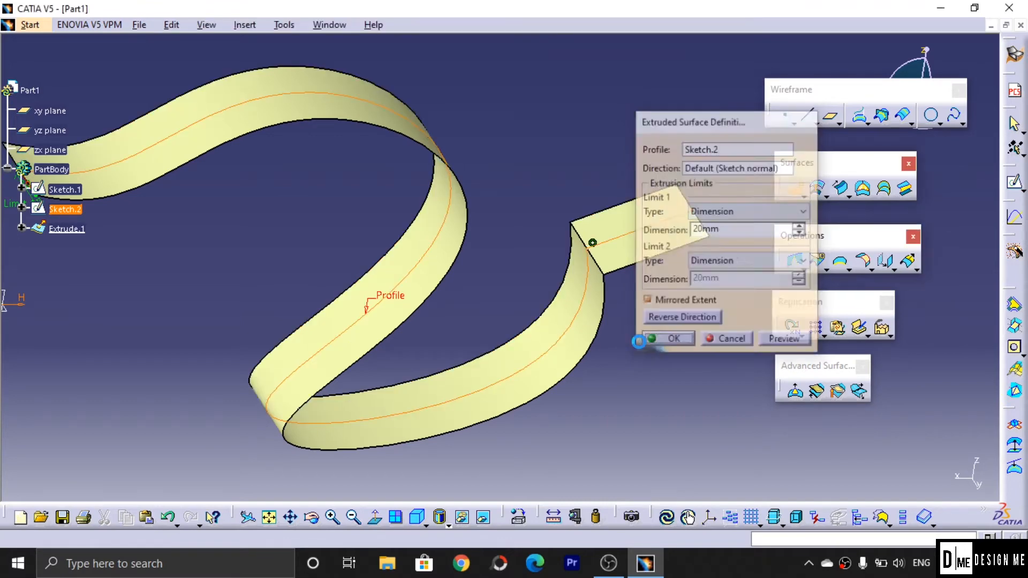
pyautogui.keyDown('ctrl'); pyautogui.moveTo(621, 327); pyautogui.dragTo(620, 257, button='middle'); pyautogui.keyUp('ctrl')
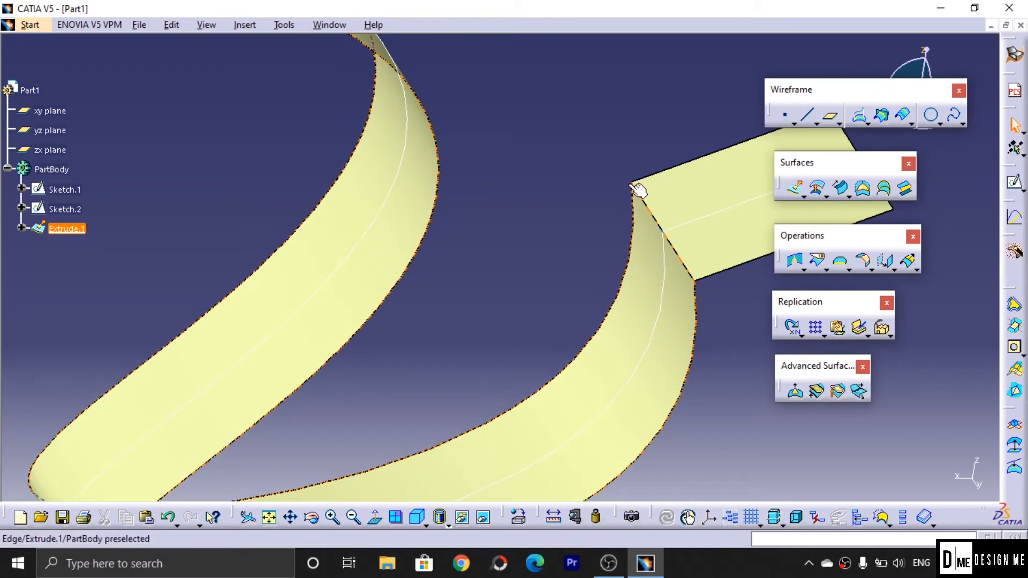
pyautogui.keyDown('ctrl'); pyautogui.moveTo(681, 305); pyautogui.dragTo(683, 344, button='middle'); pyautogui.keyUp('ctrl')
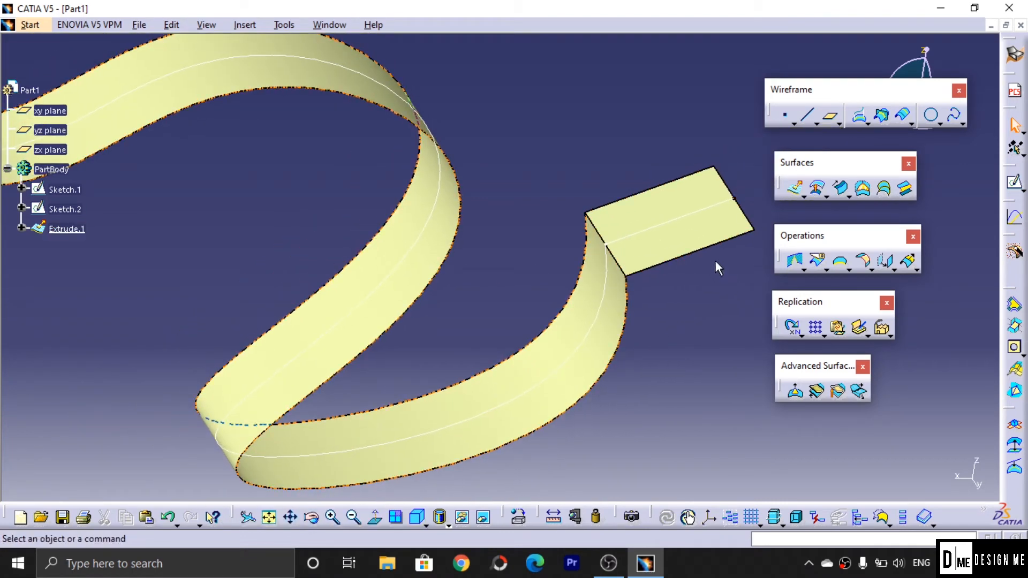
# Step: Undo the extrusion of the second sketch, then check the spline-line corner inside the sketch and exit it
pyautogui.hotkey('ctrl', 'z')
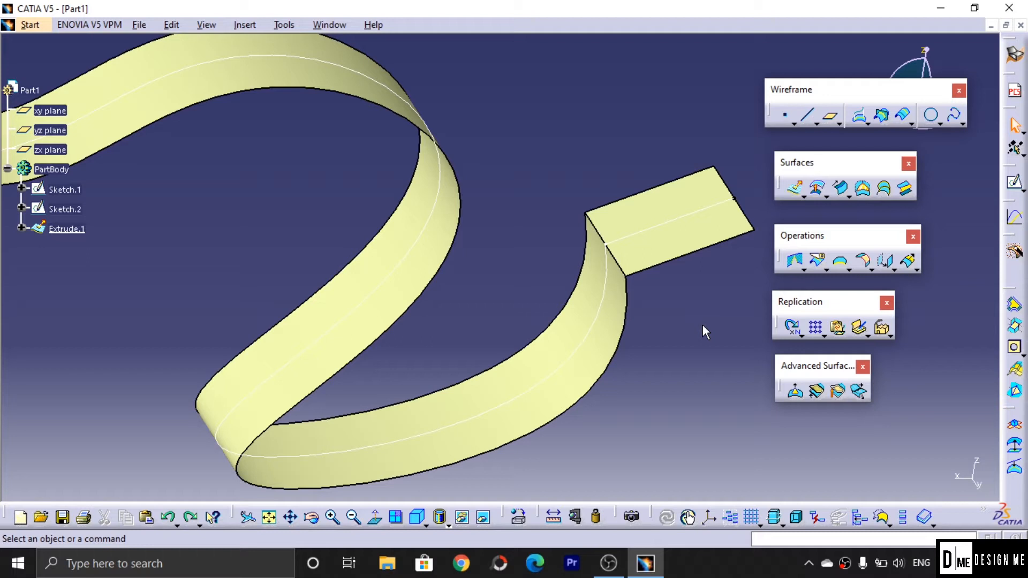
pyautogui.hotkey('ctrl', 'z')
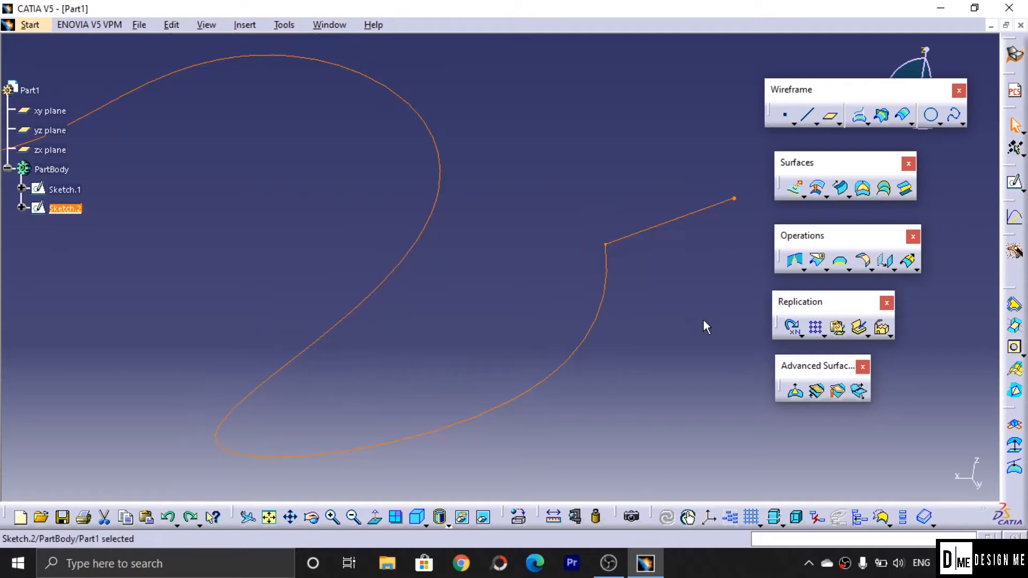
pyautogui.doubleClick(65, 209)
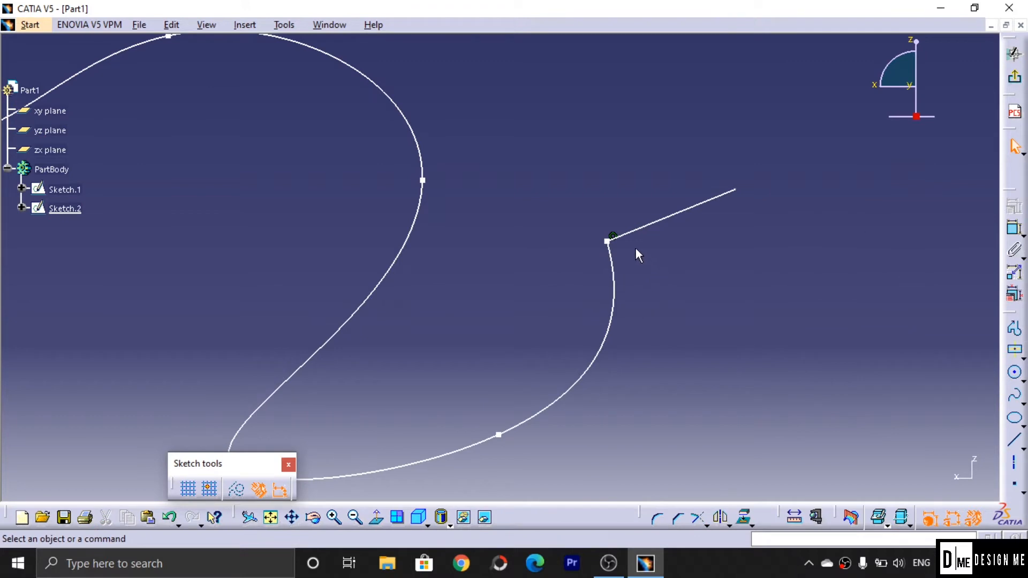
pyautogui.click(1014, 78)
pyautogui.click(711, 324)
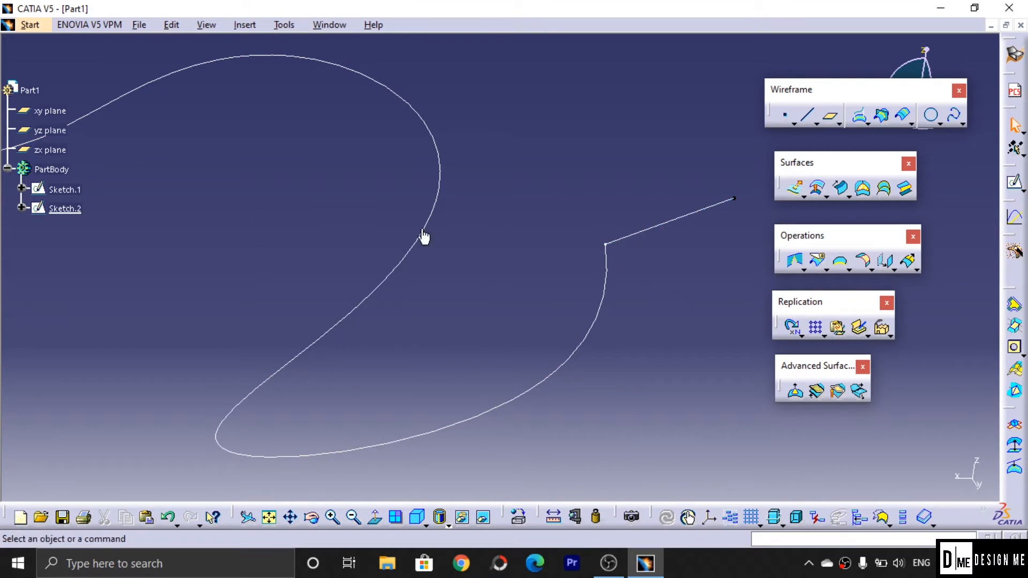
# Step: Apply Curve Smooth to the second sketch with Curvature continuity, preview the result, and create the smoothed curve
pyautogui.click(804, 269)
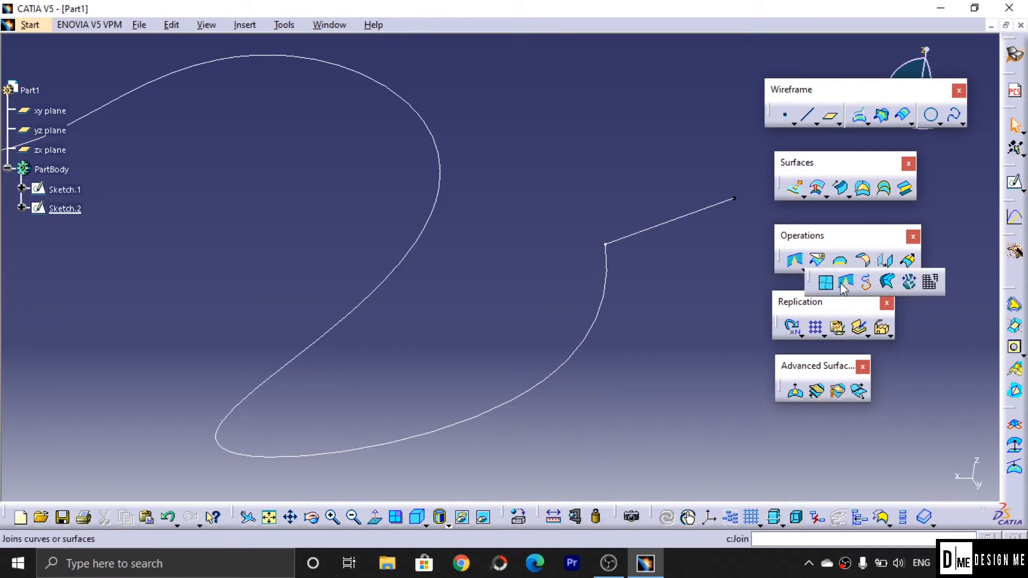
pyautogui.click(869, 289)
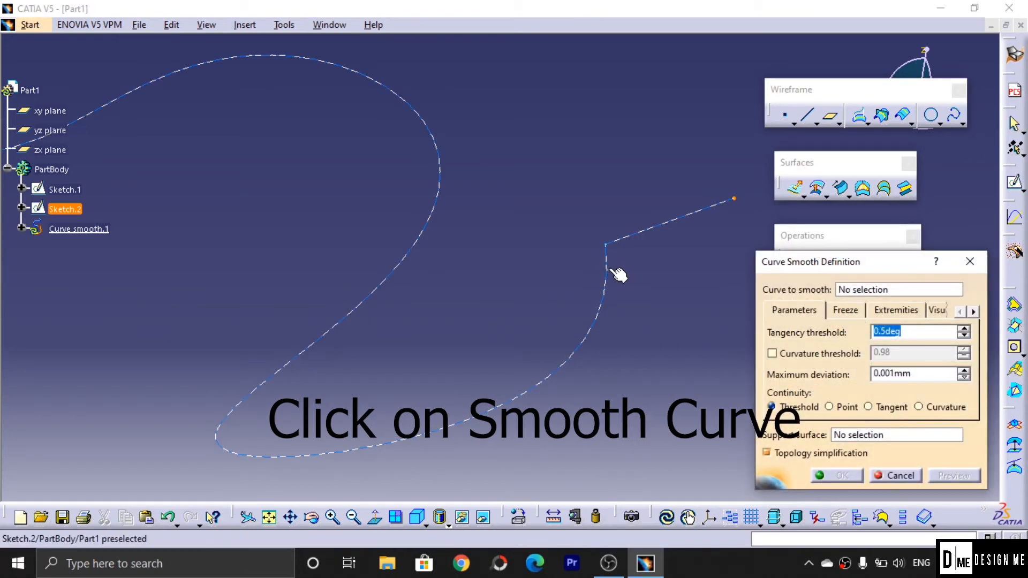
pyautogui.click(613, 270)
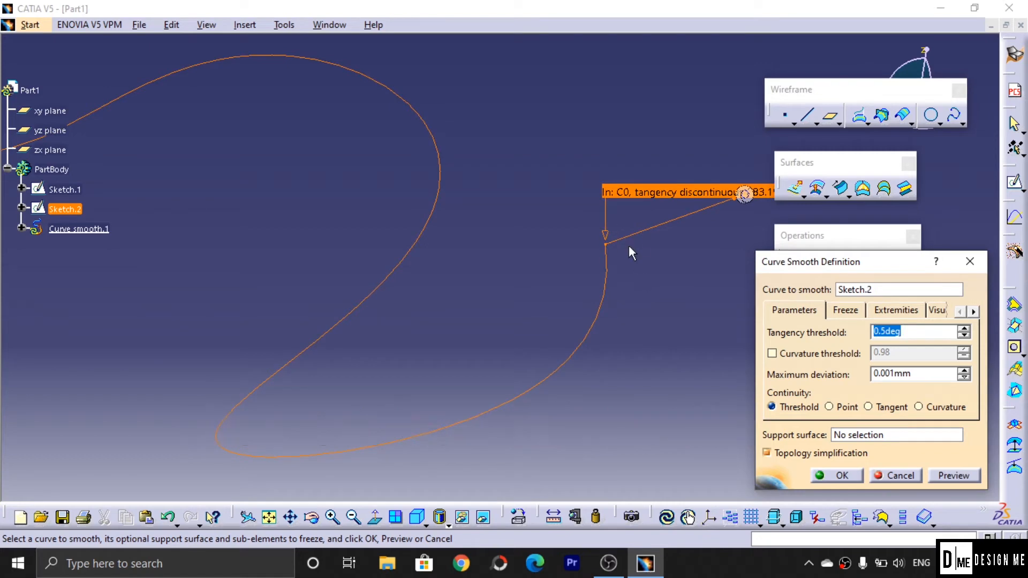
pyautogui.click(681, 245)
pyautogui.moveTo(684, 252); pyautogui.dragTo(619, 257, button='middle')
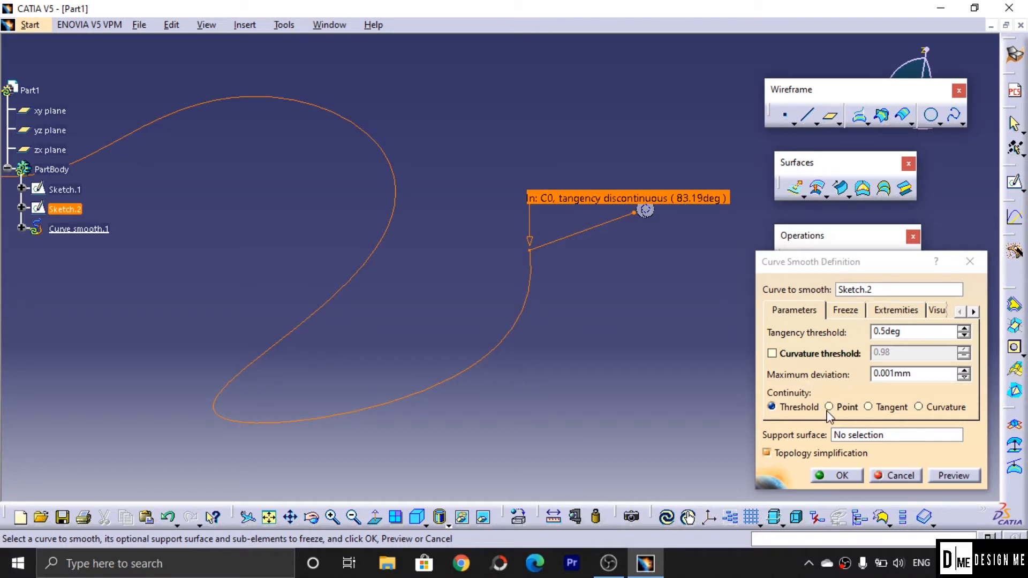
pyautogui.click(928, 408)
pyautogui.click(951, 477)
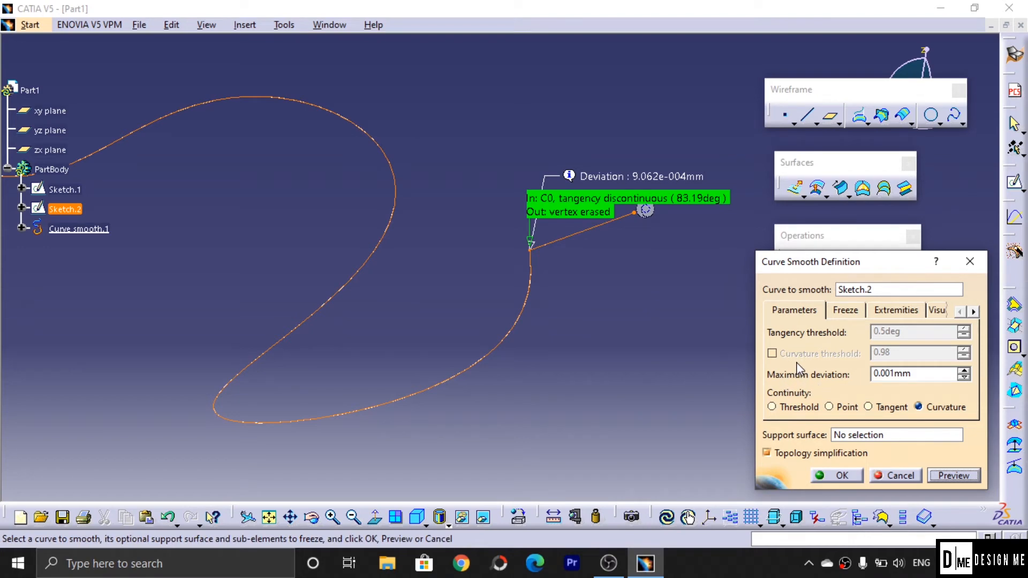
pyautogui.click(877, 374)
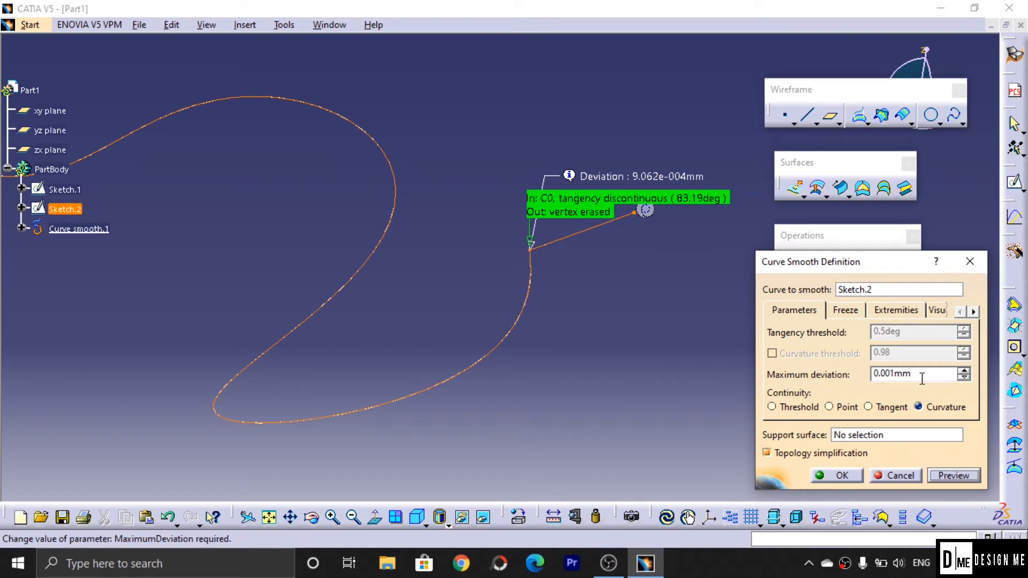
pyautogui.click(848, 477)
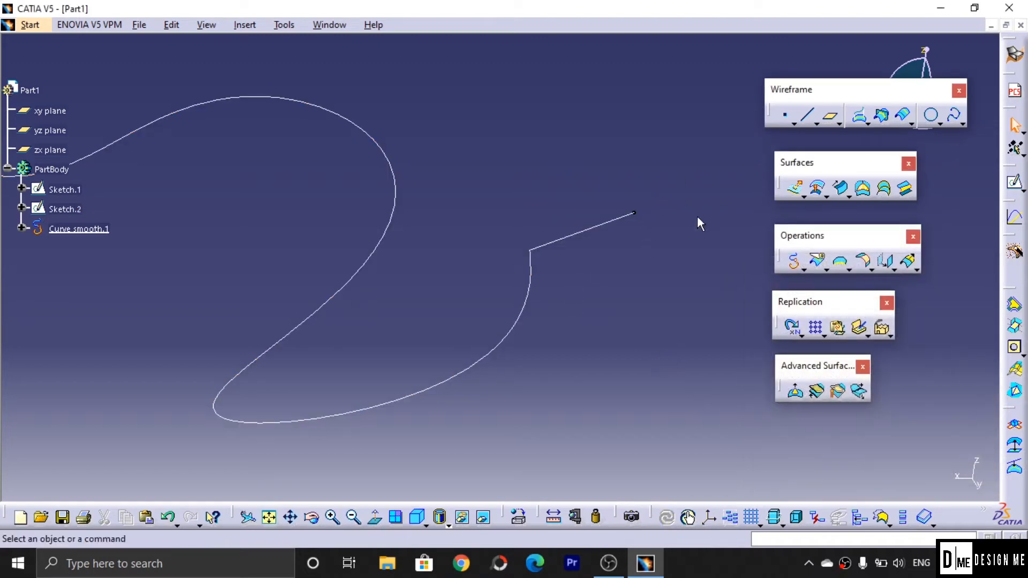
# Step: Extrude the smoothed curve 20 mm along the Y component with mirrored extent and examine the corner between the curved and straight portions
pyautogui.click(795, 187)
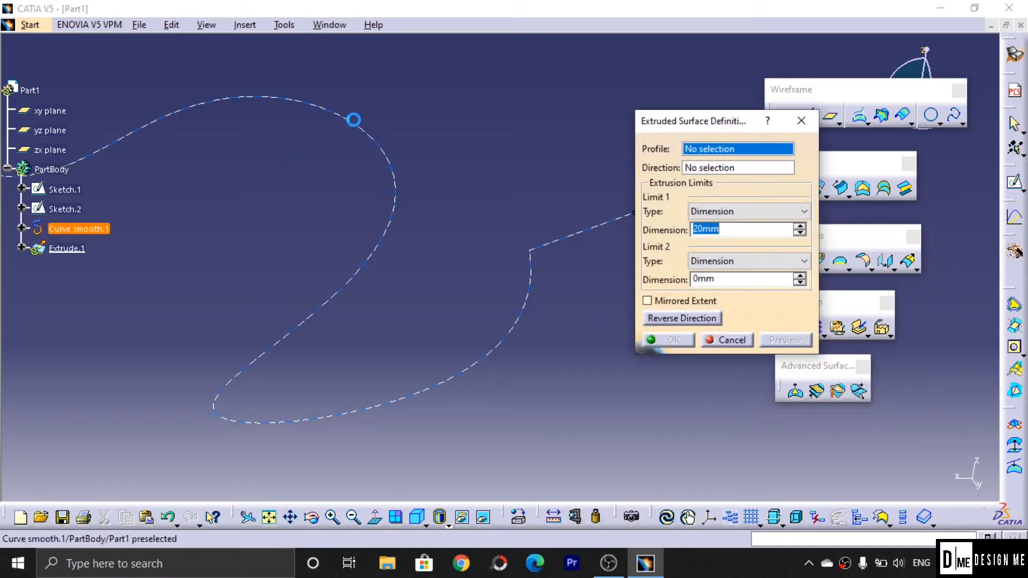
pyautogui.click(531, 267)
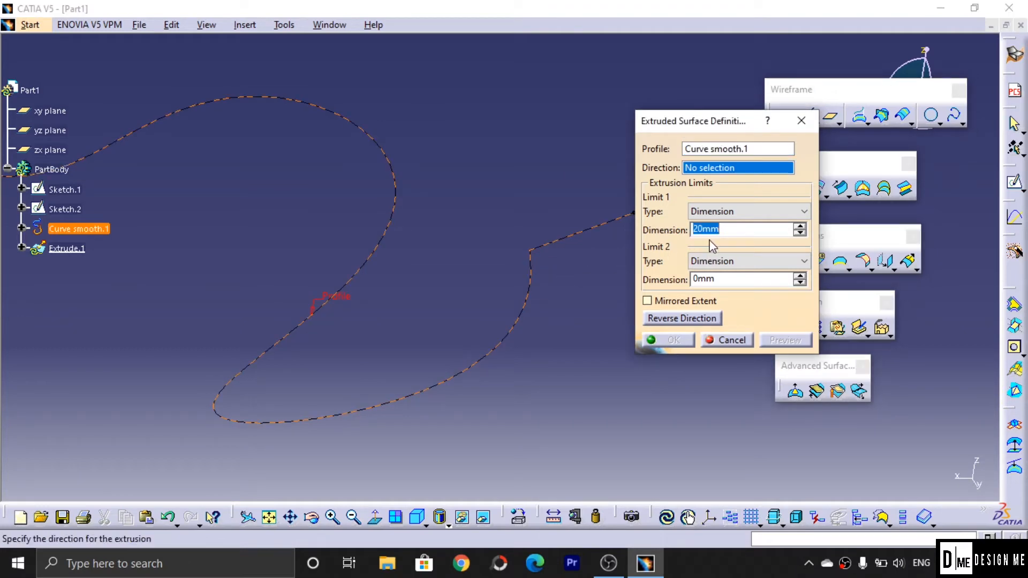
pyautogui.click(660, 303)
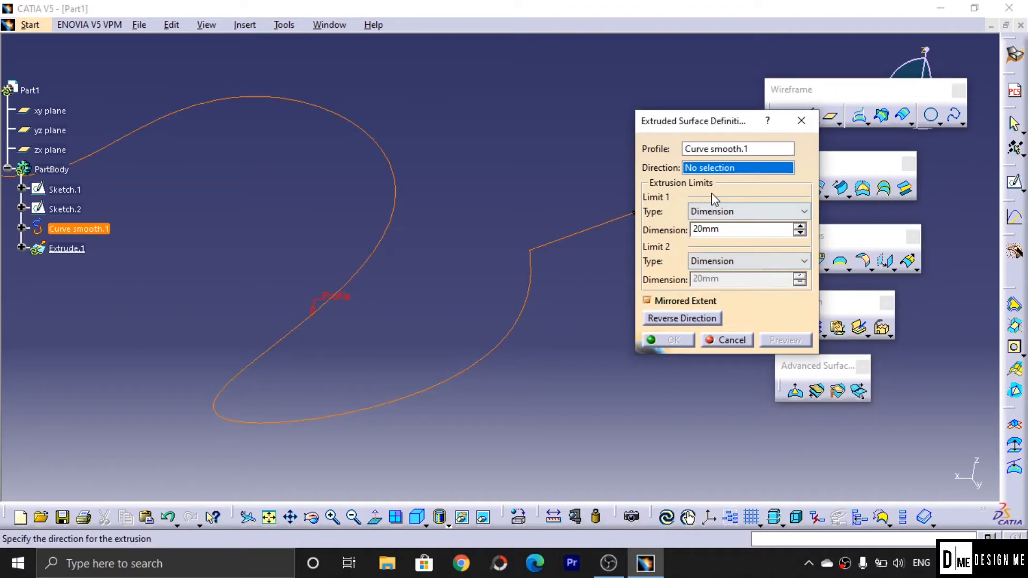
pyautogui.rightClick(730, 168)
pyautogui.click(761, 238)
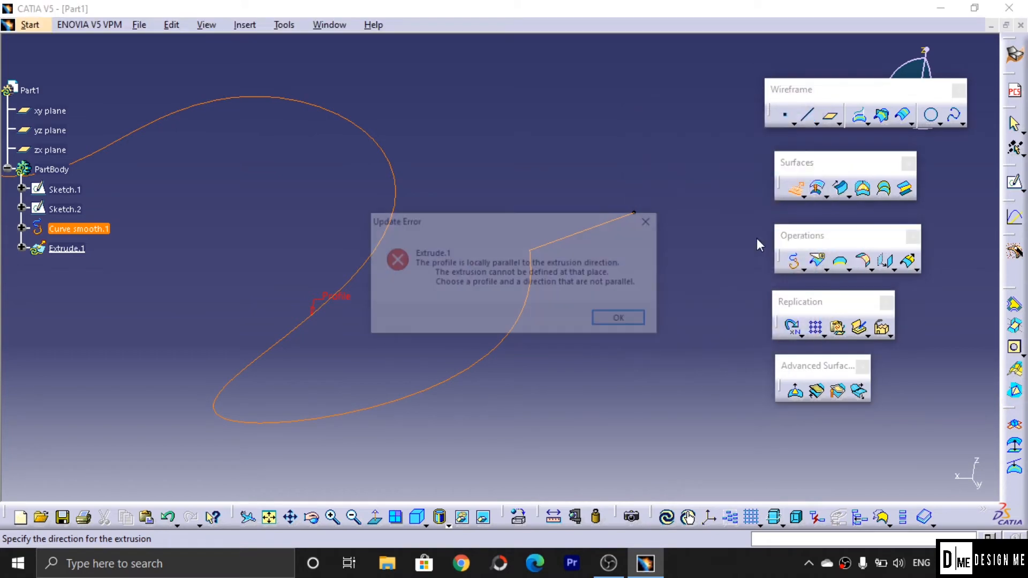
pyautogui.click(611, 319)
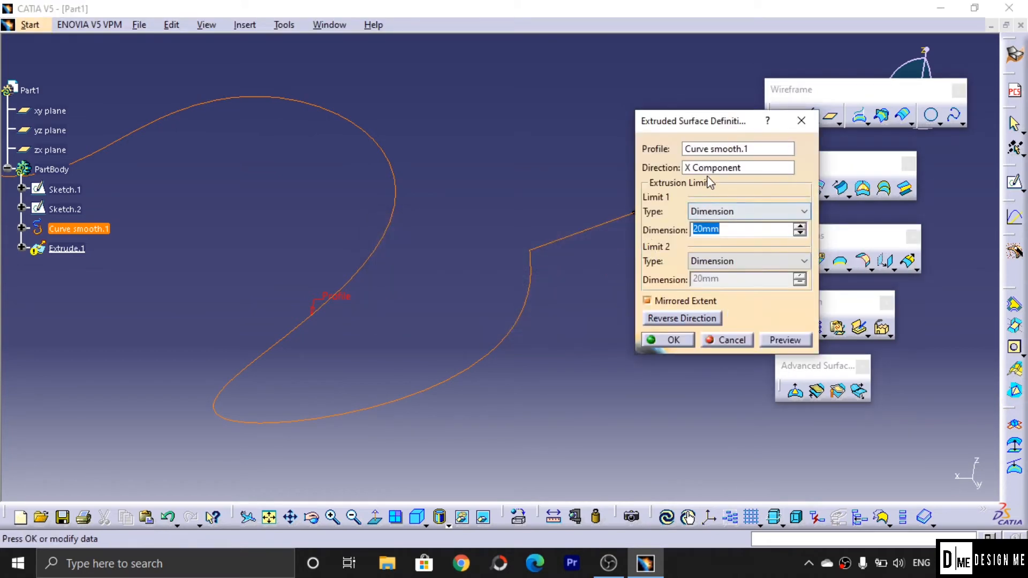
pyautogui.rightClick(711, 170)
pyautogui.click(746, 258)
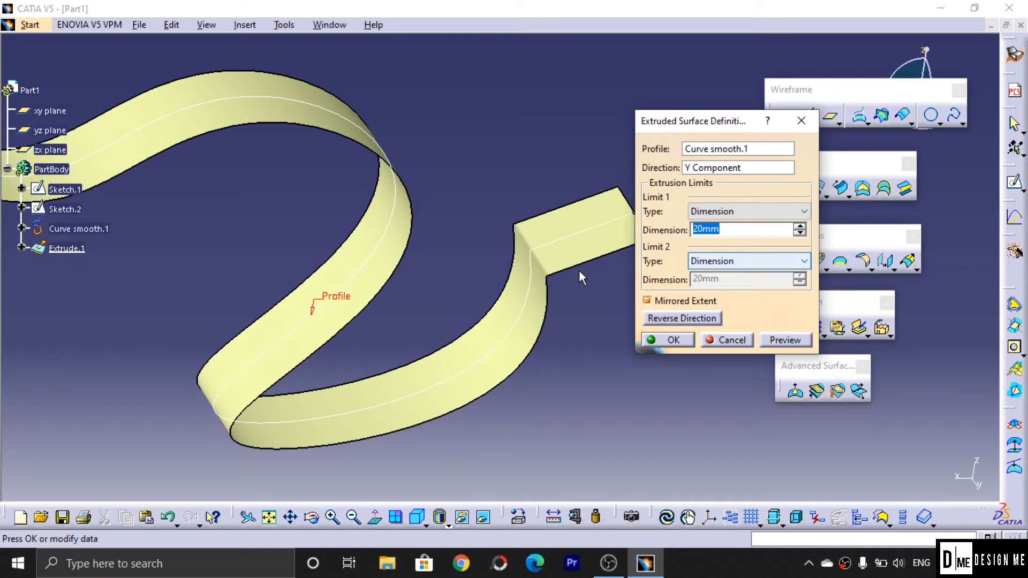
pyautogui.click(670, 340)
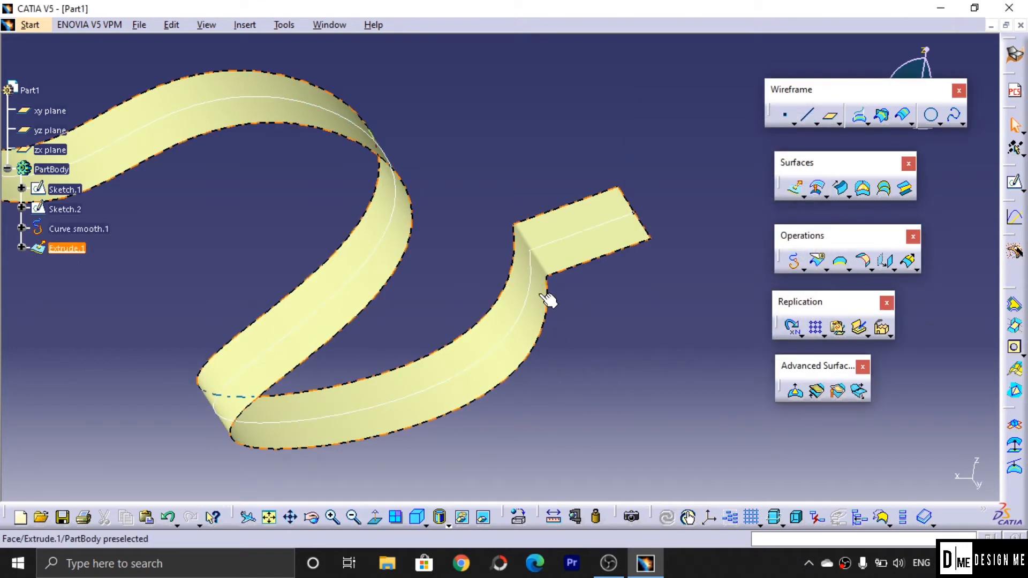
pyautogui.keyDown('ctrl'); pyautogui.moveTo(562, 309); pyautogui.dragTo(658, 276, button='middle'); pyautogui.keyUp('ctrl')
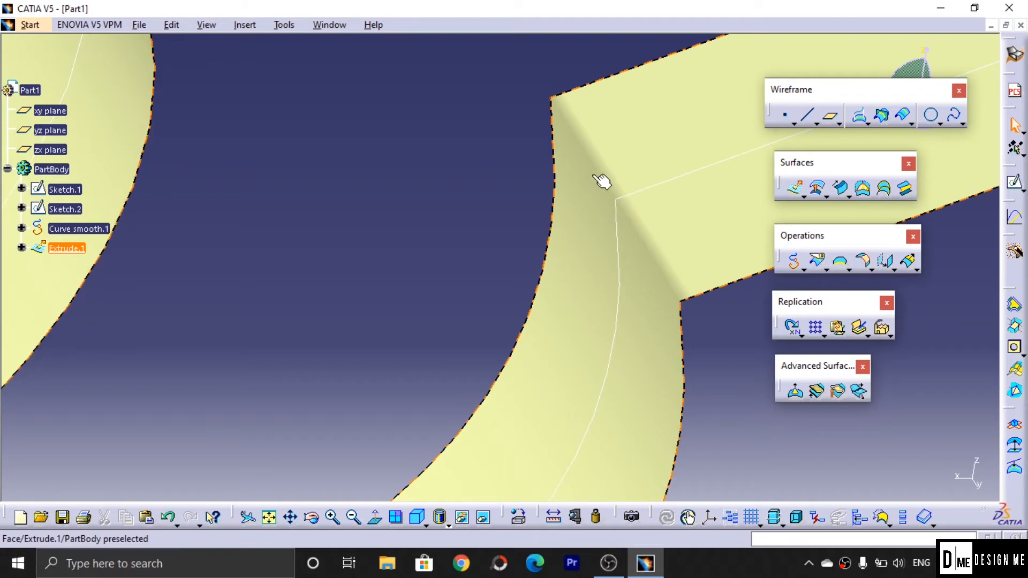
pyautogui.keyDown('ctrl'); pyautogui.moveTo(673, 217); pyautogui.dragTo(610, 280, button='middle'); pyautogui.keyUp('ctrl')
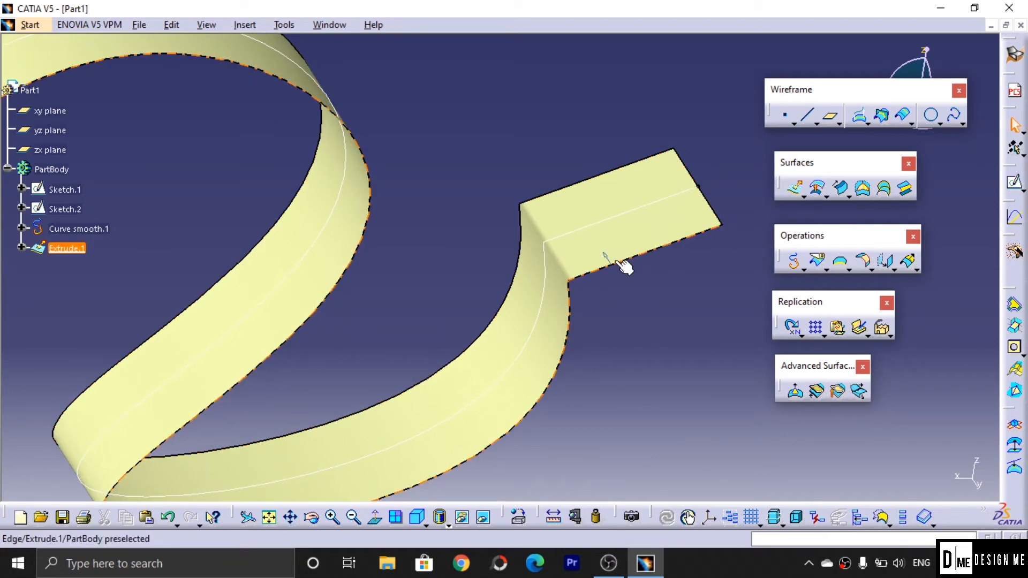
pyautogui.click(803, 269)
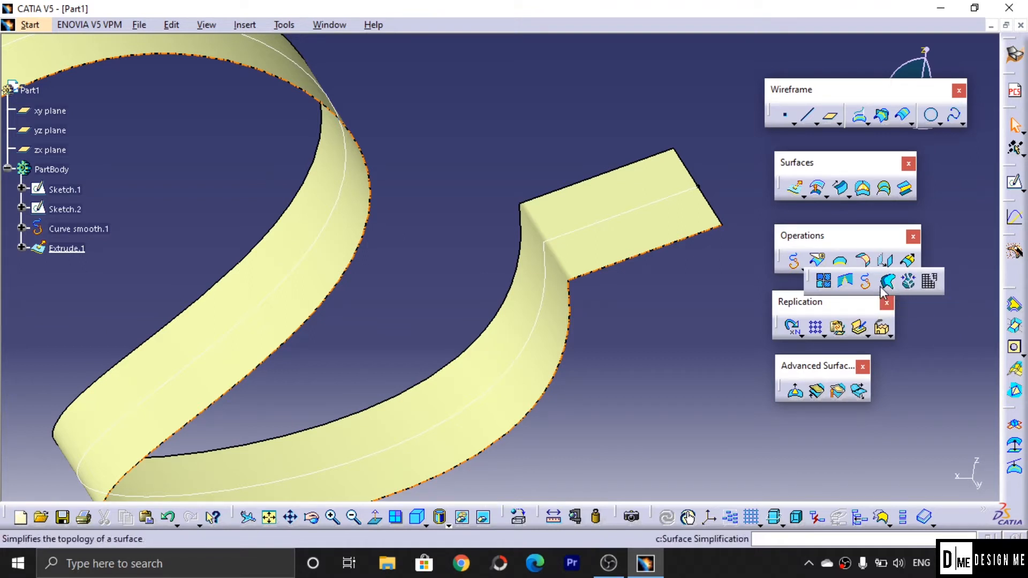
pyautogui.click(706, 322)
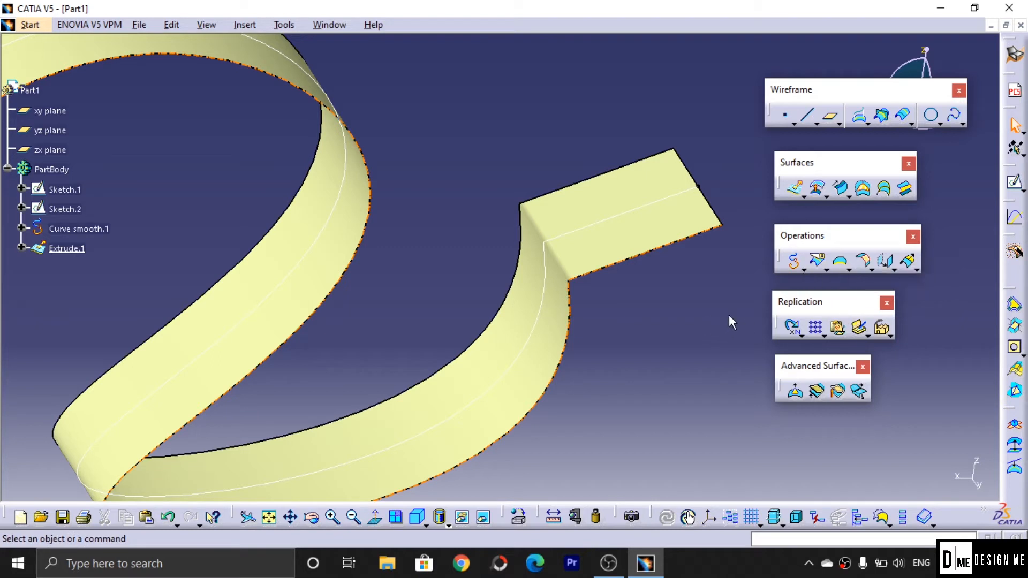
pyautogui.click(828, 268)
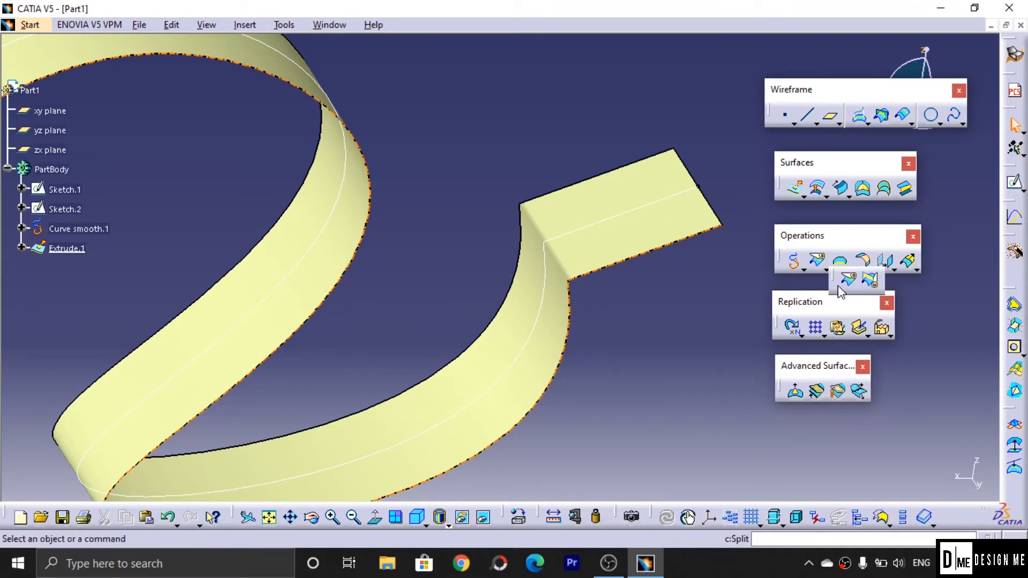
pyautogui.click(686, 352)
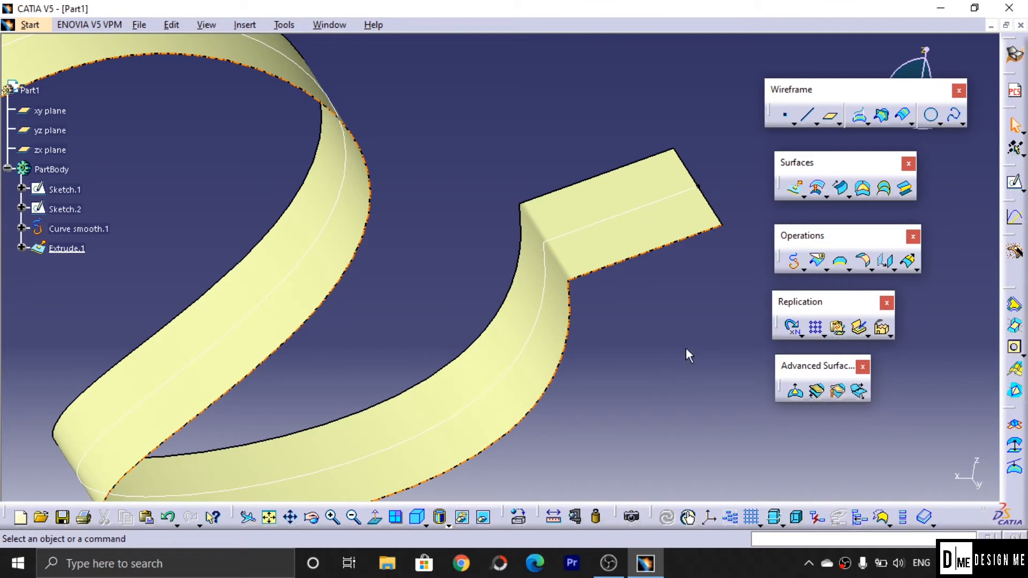
# Step: Undo the extrusion and the earlier operations on the smoothed curve, and clear the selection on the four crossing sketches
pyautogui.moveTo(686, 351); pyautogui.dragTo(645, 416, button='middle')
pyautogui.hotkey('ctrl', 'z')
pyautogui.hotkey('ctrl', 'z')
pyautogui.hotkey('ctrl', 'z')
pyautogui.hotkey('ctrl', 'z')
pyautogui.click(117, 300)
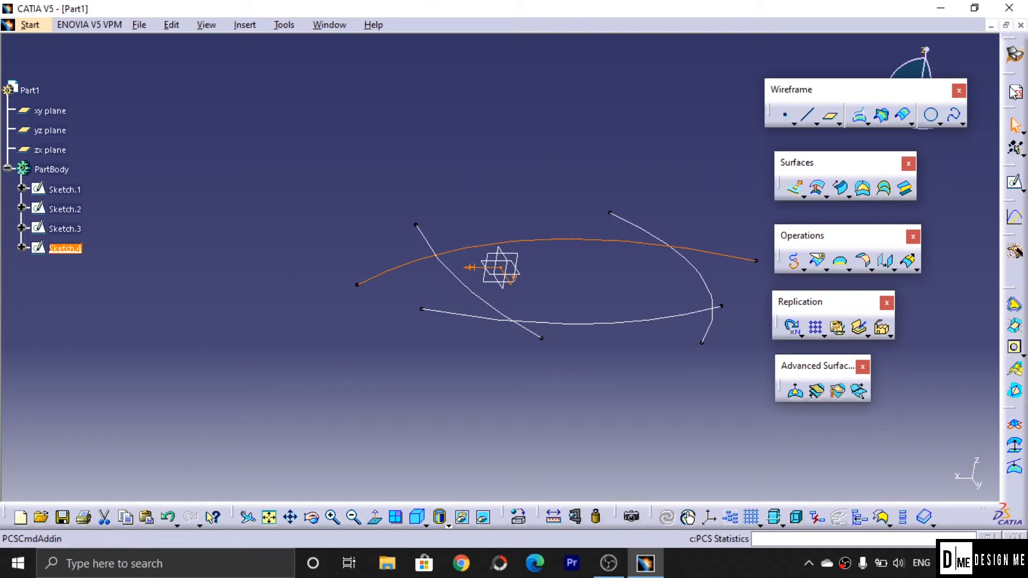
pyautogui.click(615, 403)
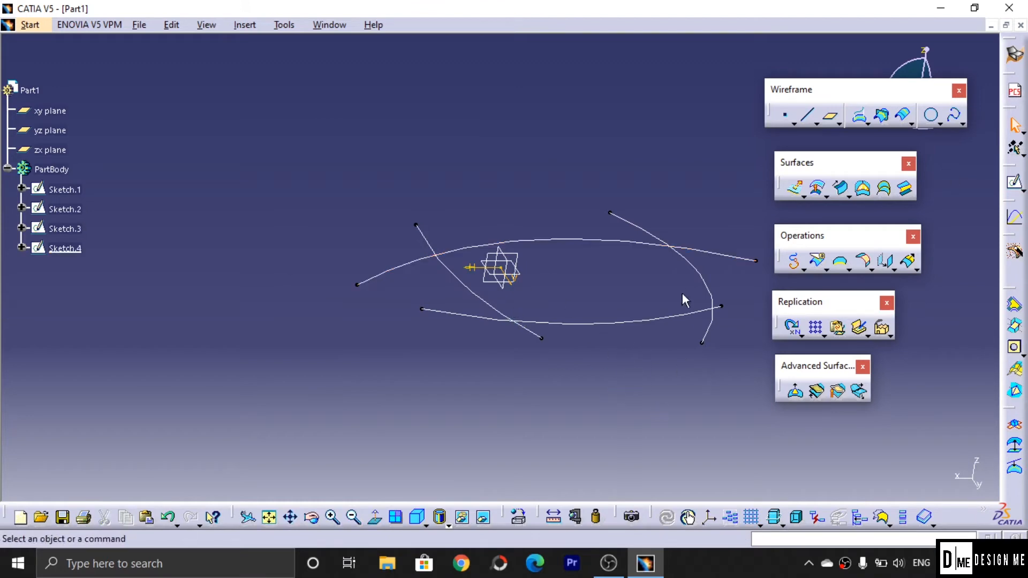
# Step: Extrude Sketch.4 as a surface by 10 mm with mirrored extent along the sketch normal
pyautogui.click(794, 188)
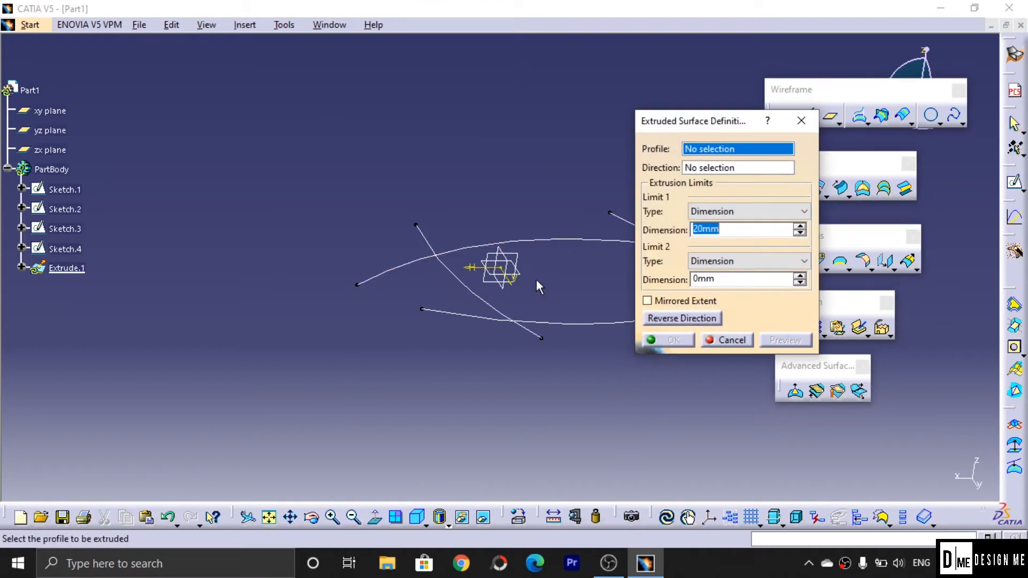
pyautogui.click(560, 240)
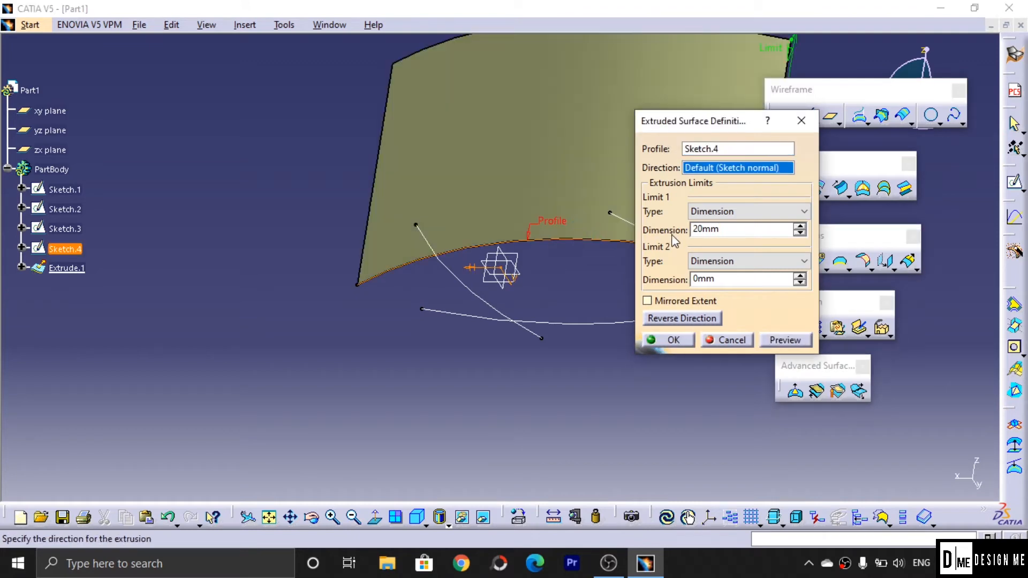
pyautogui.moveTo(730, 231); pyautogui.dragTo(575, 232)
pyautogui.click(663, 303)
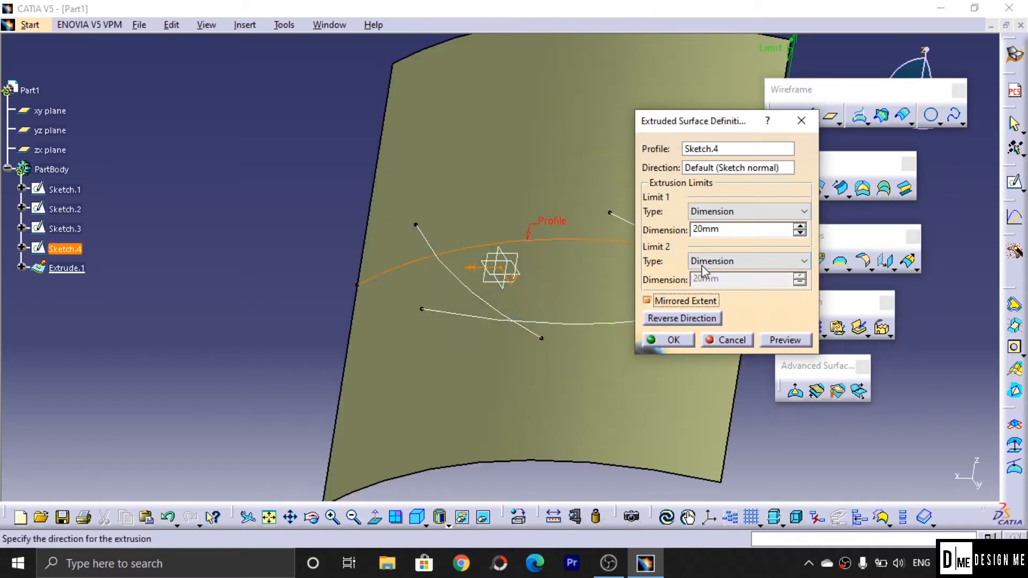
pyautogui.write('10')
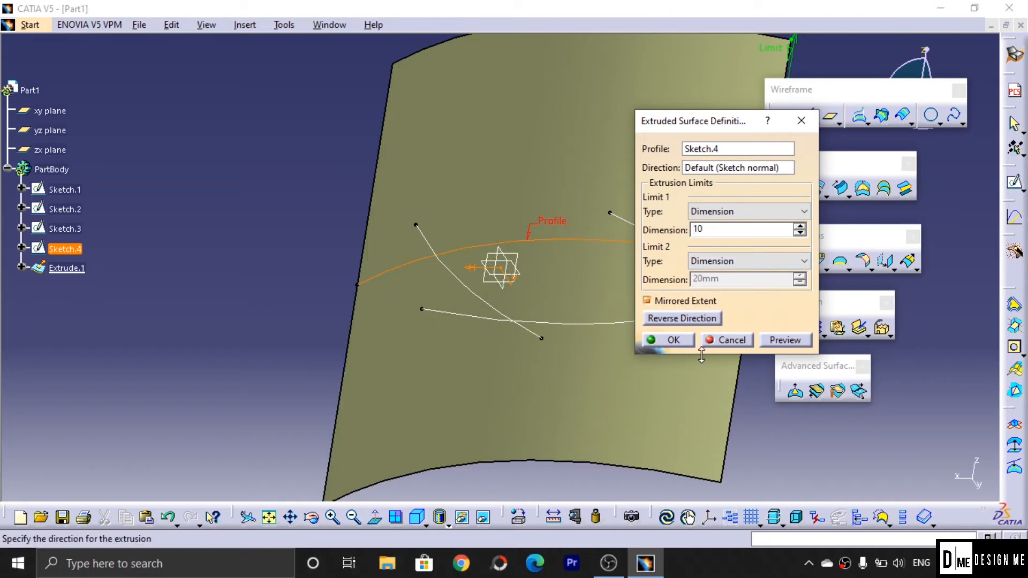
pyautogui.click(680, 340)
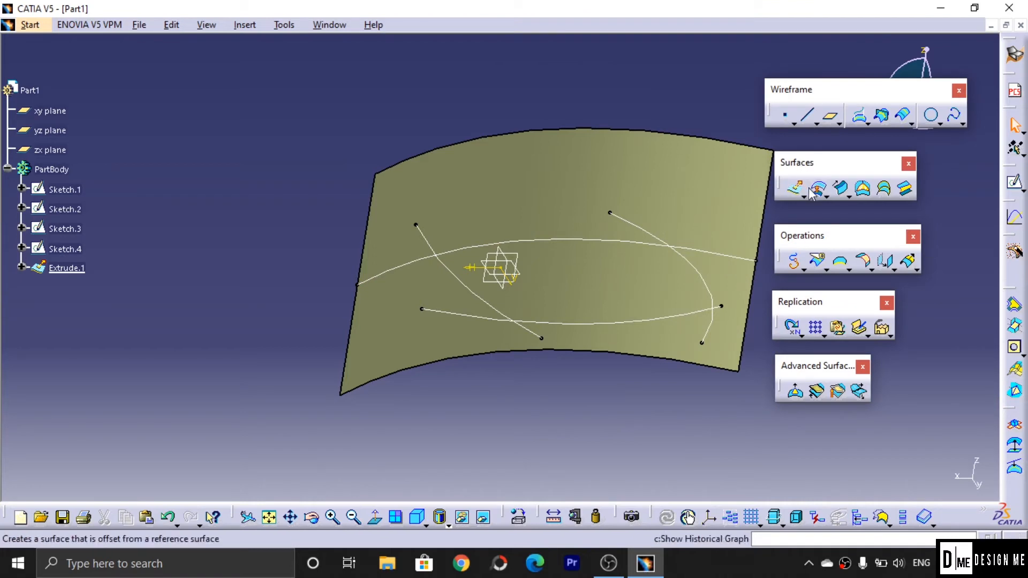
# Step: Extrude Sketch.3 and the front curve sketch as surfaces, each 10 mm to both sides of its sketch
pyautogui.click(793, 192)
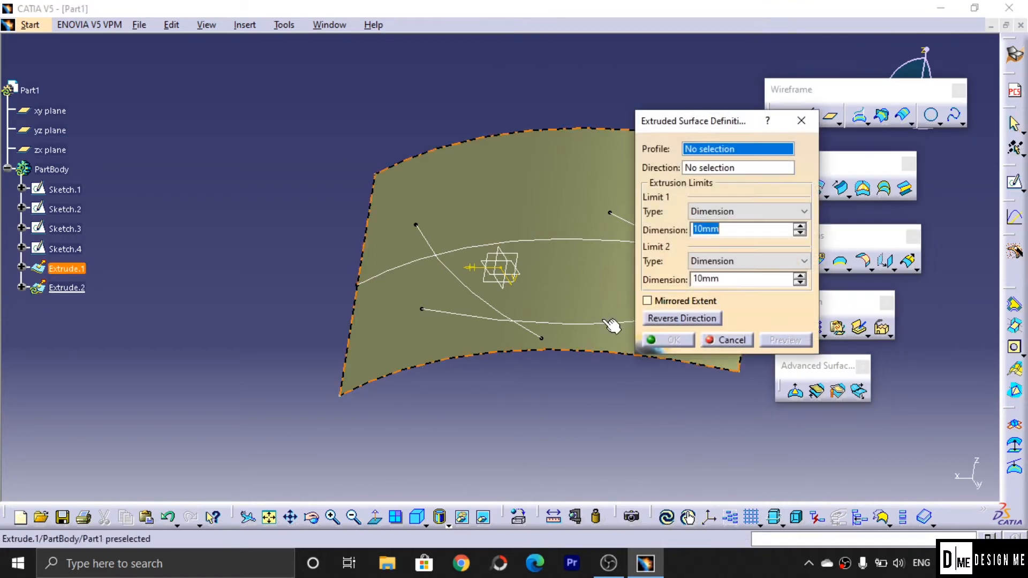
pyautogui.click(490, 304)
pyautogui.click(669, 340)
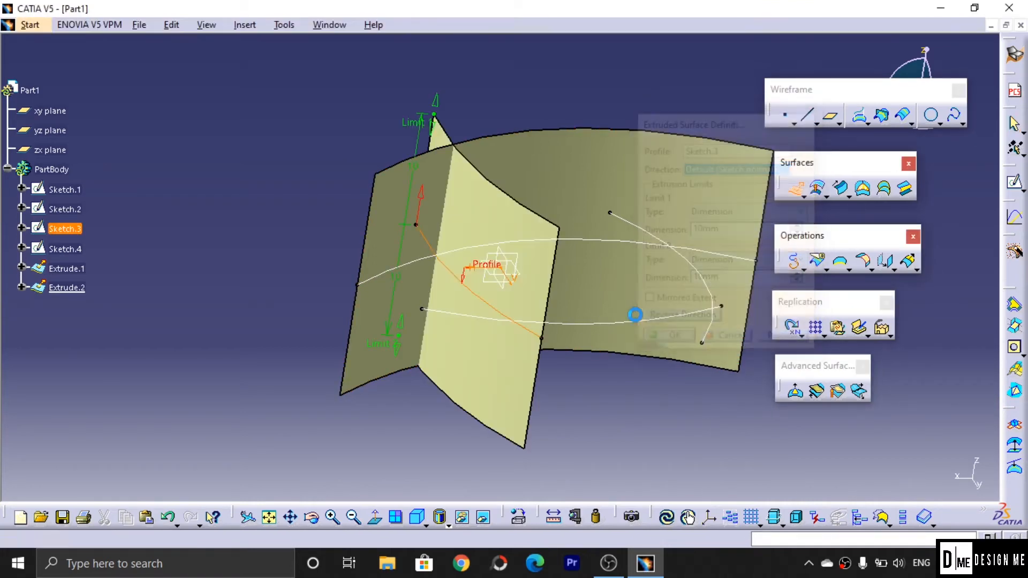
pyautogui.click(795, 189)
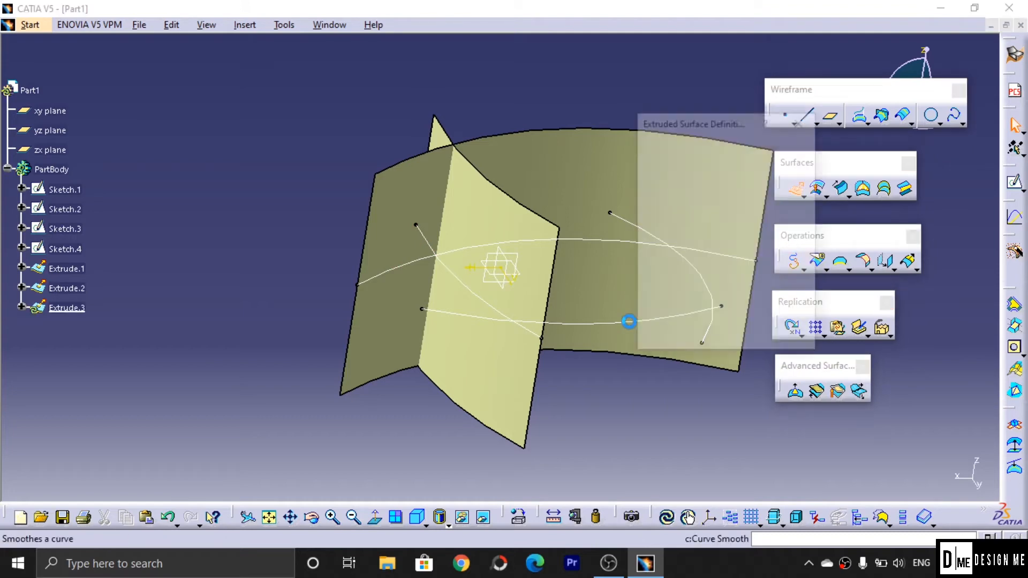
pyautogui.click(630, 326)
pyautogui.click(670, 340)
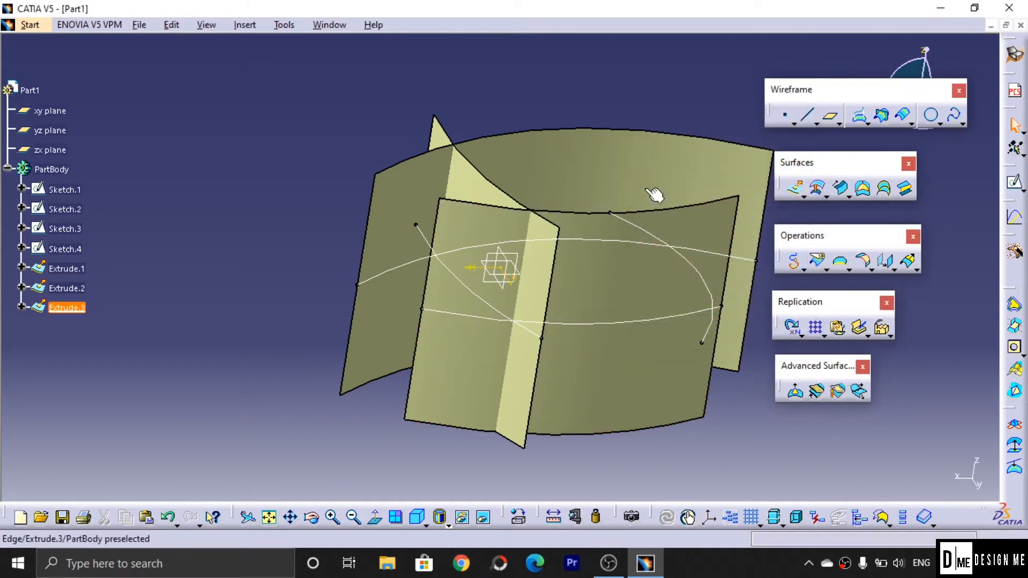
# Step: Extrude Sketch.2 as a surface 10 mm to both sides along the sketch normal
pyautogui.keyDown('ctrl'); pyautogui.moveTo(565, 289); pyautogui.dragTo(436, 315, button='middle'); pyautogui.keyUp('ctrl')
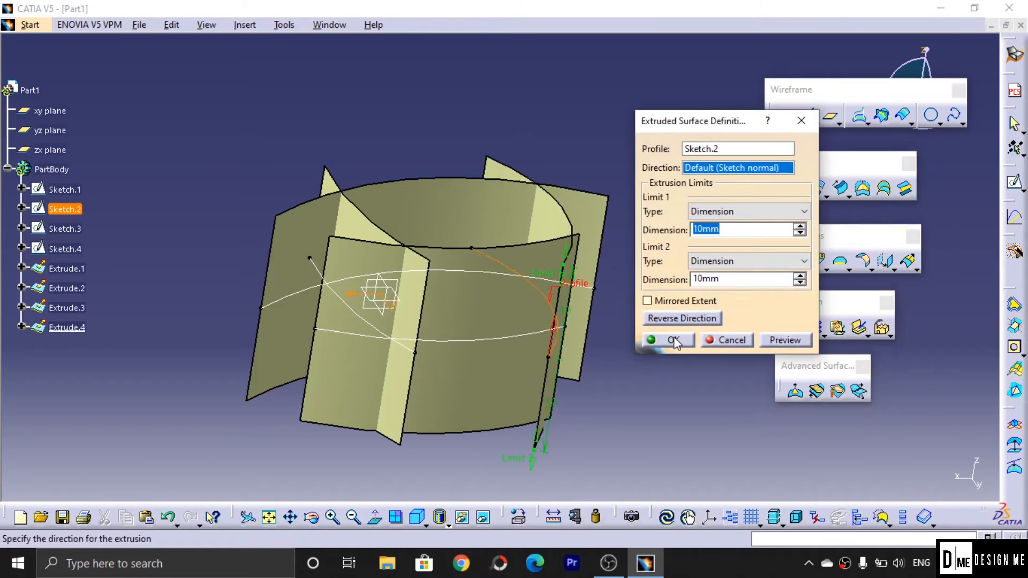
pyautogui.click(674, 340)
pyautogui.moveTo(661, 175); pyautogui.dragTo(627, 280, button='middle')
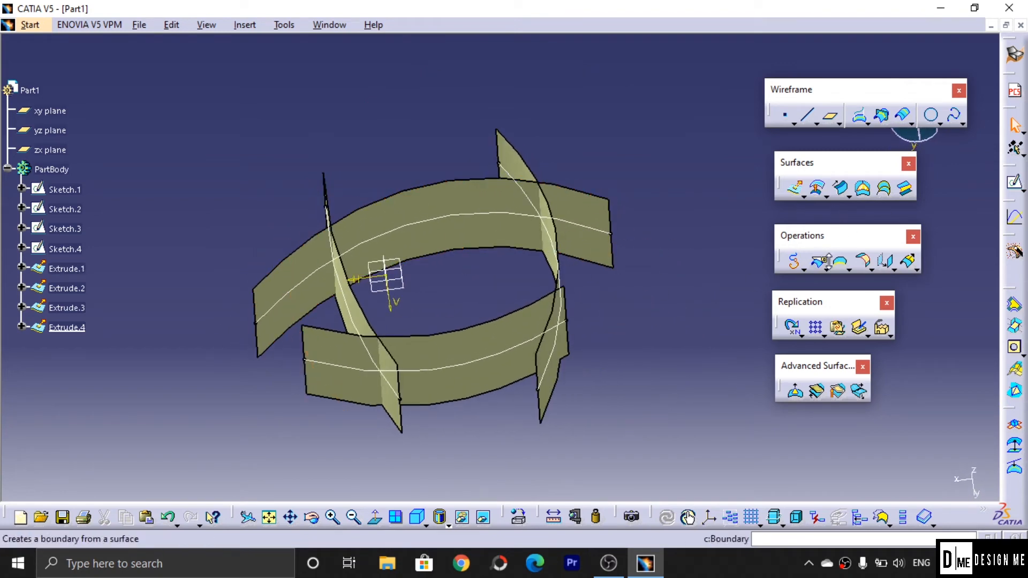
# Step: Set up a Split with Extrude.1 as the element to cut and Extrude.4 as the cutting element
pyautogui.click(826, 264)
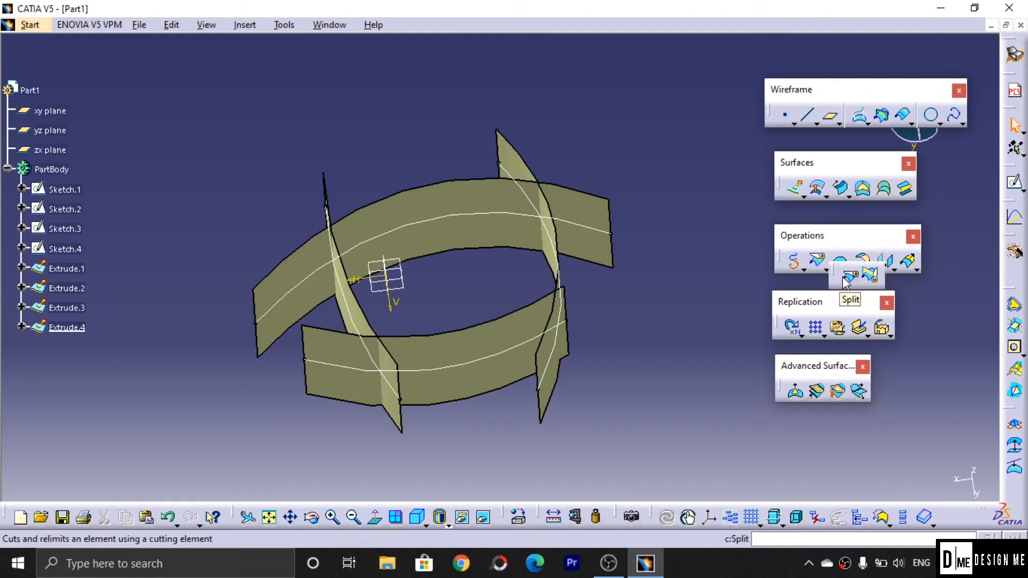
pyautogui.click(847, 279)
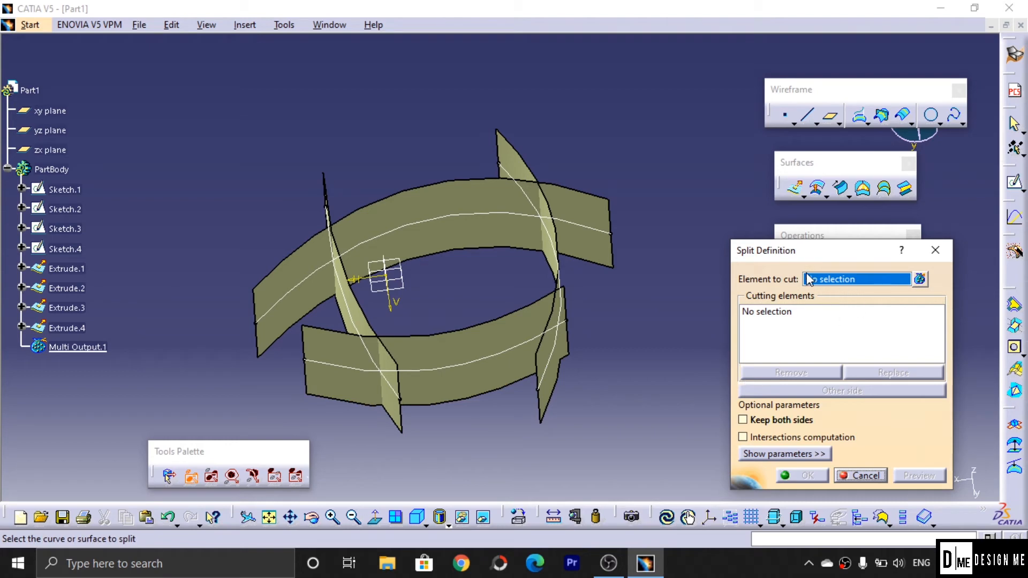
pyautogui.moveTo(784, 260); pyautogui.dragTo(788, 246)
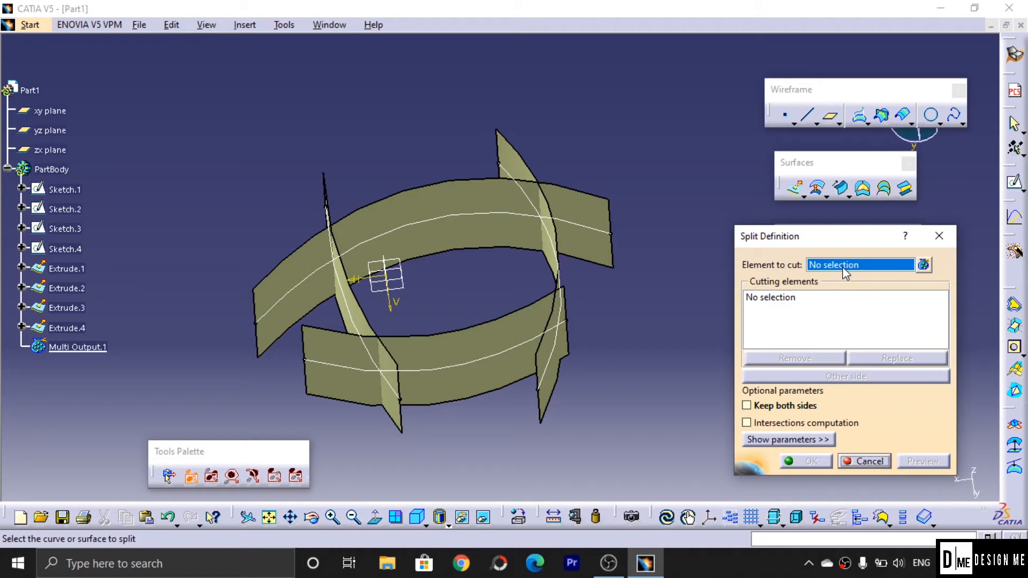
pyautogui.click(466, 211)
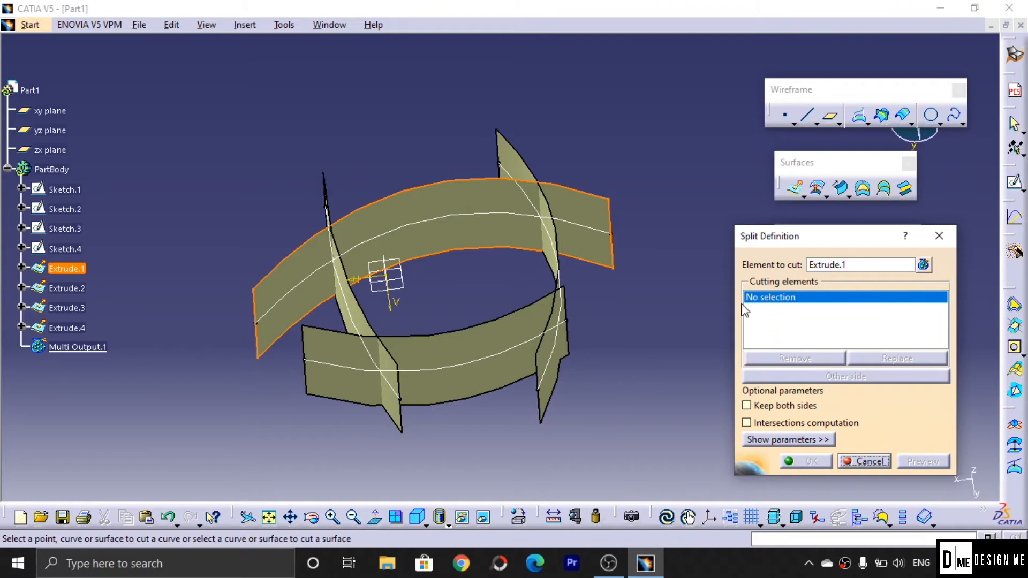
pyautogui.moveTo(632, 291); pyautogui.dragTo(568, 328, button='middle')
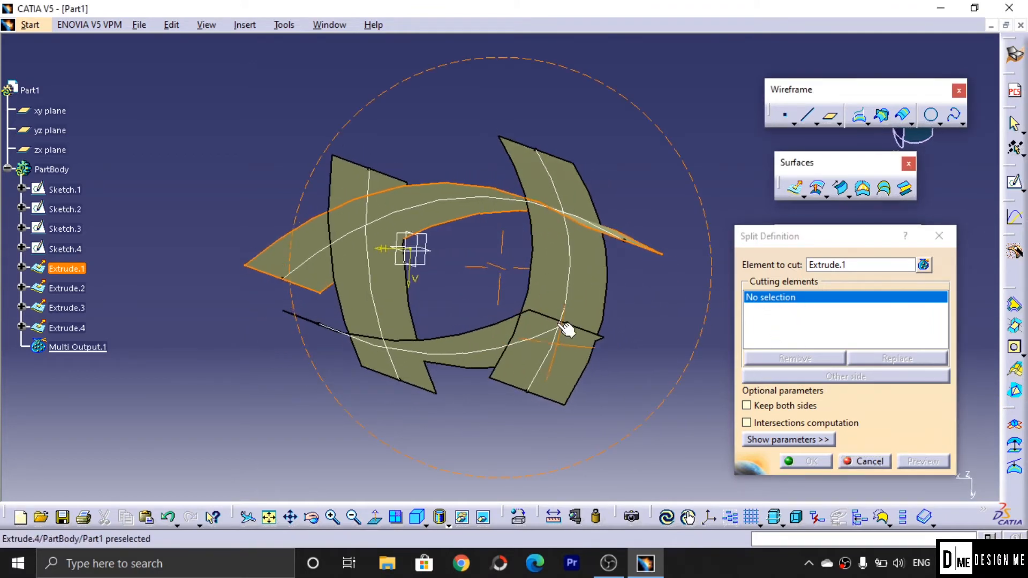
pyautogui.click(548, 276)
pyautogui.moveTo(443, 386); pyautogui.dragTo(495, 314, button='middle')
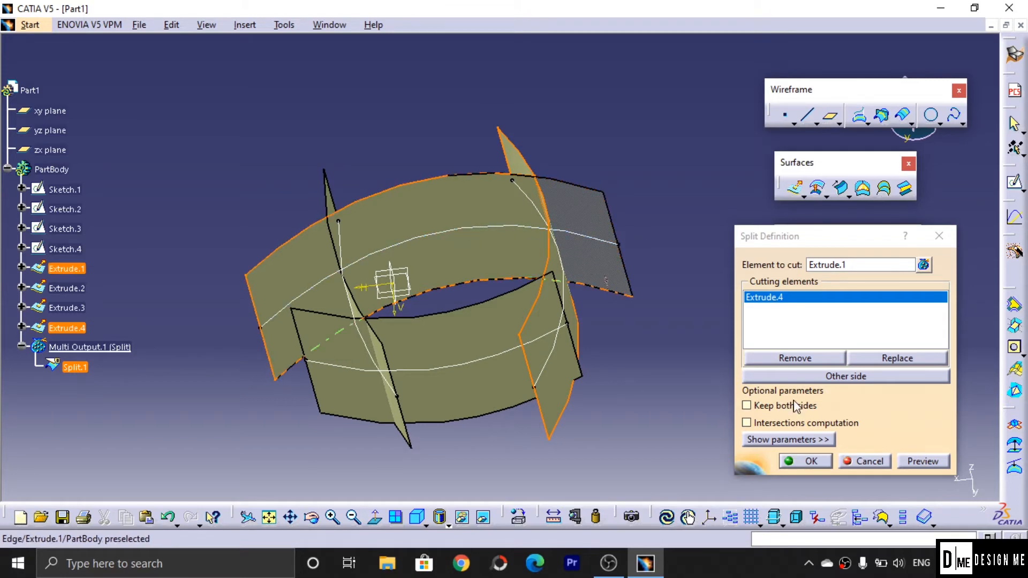
# Step: Flip the kept side of the Extrude.1 split back and forth, and apply the split with both sides kept
pyautogui.click(826, 377)
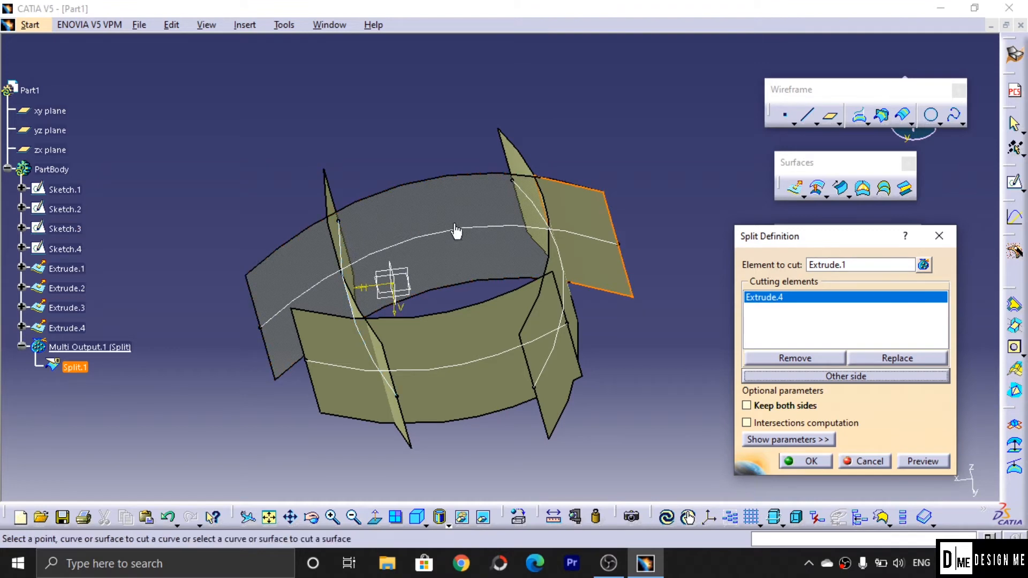
pyautogui.click(815, 376)
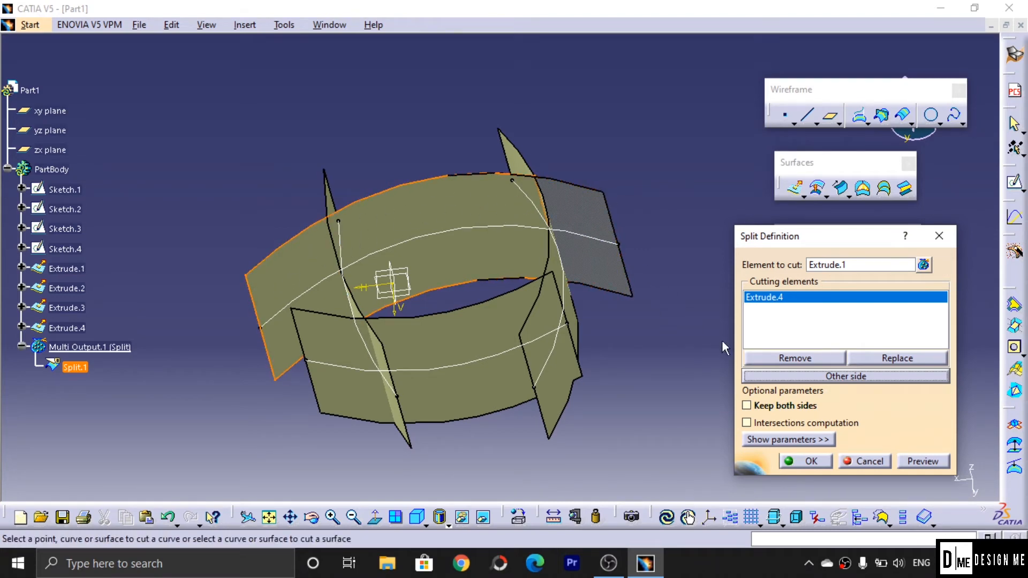
pyautogui.click(746, 407)
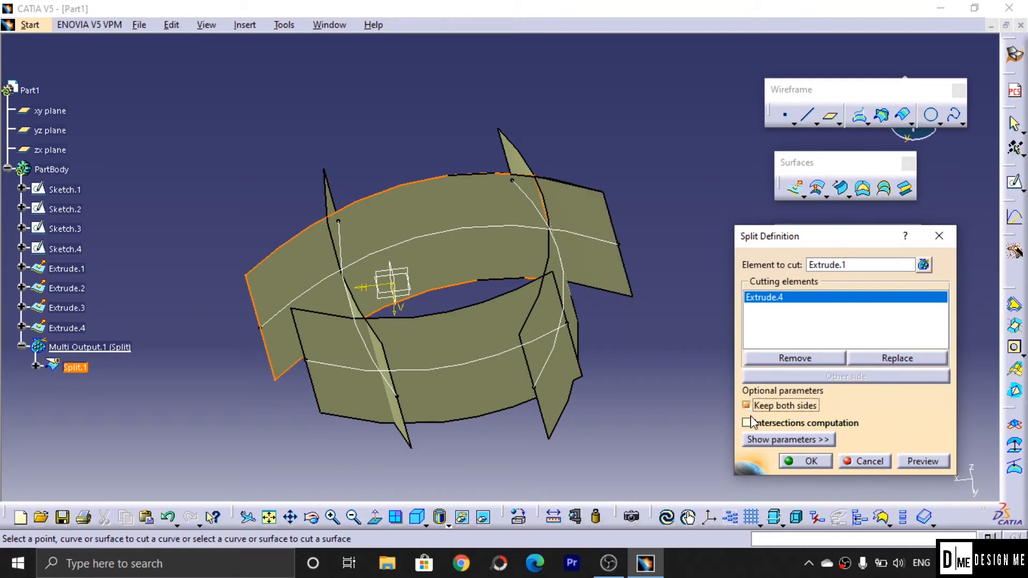
pyautogui.click(792, 463)
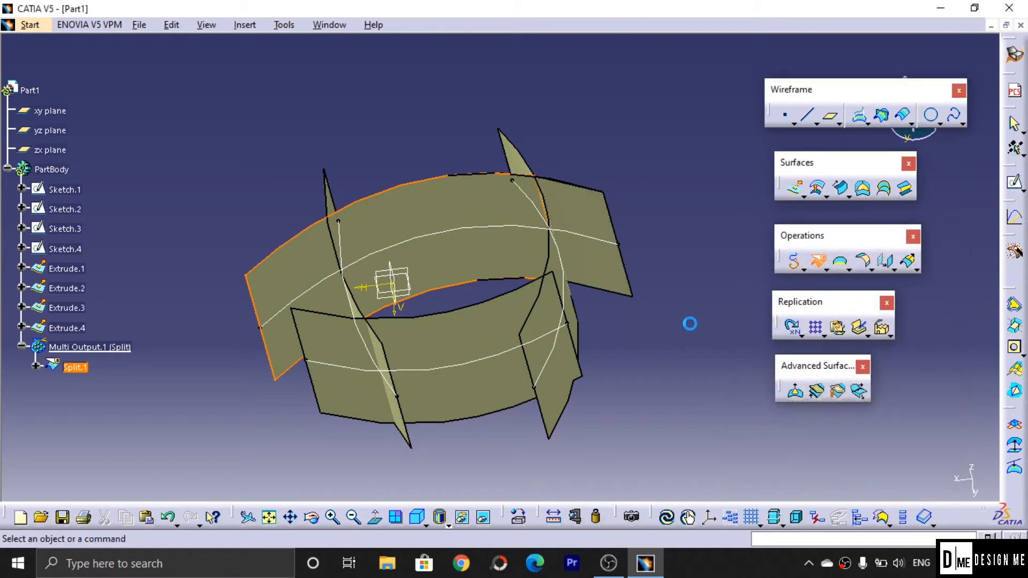
# Step: Select each resulting piece of Extrude.1 to check the split, and delete the split feature
pyautogui.click(499, 218)
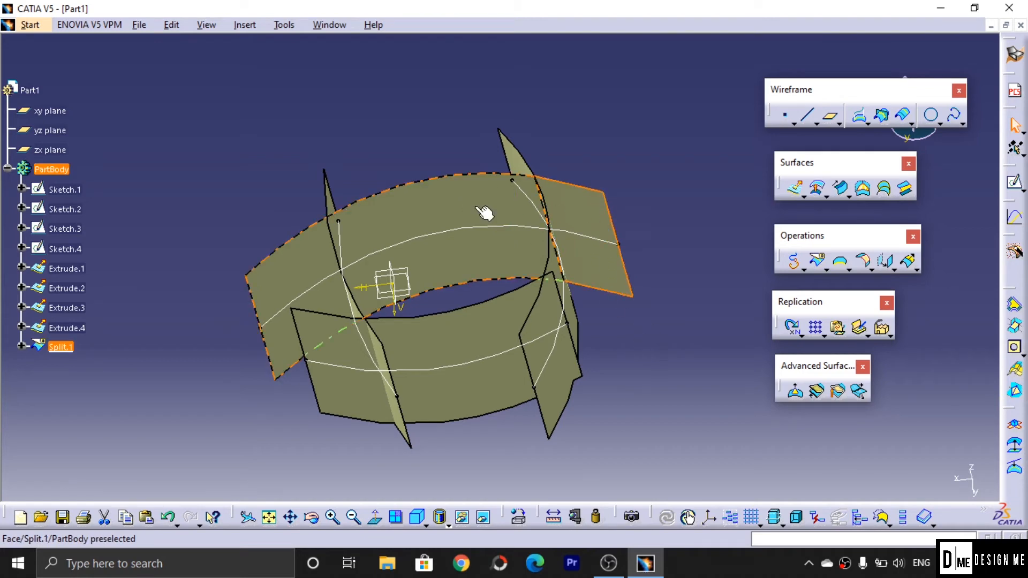
pyautogui.click(559, 220)
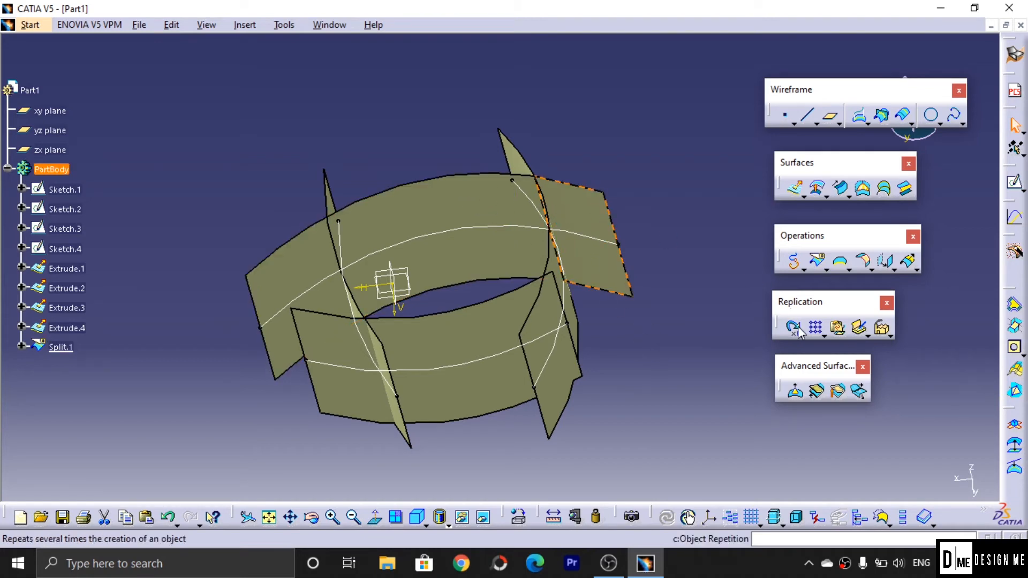
pyautogui.click(797, 270)
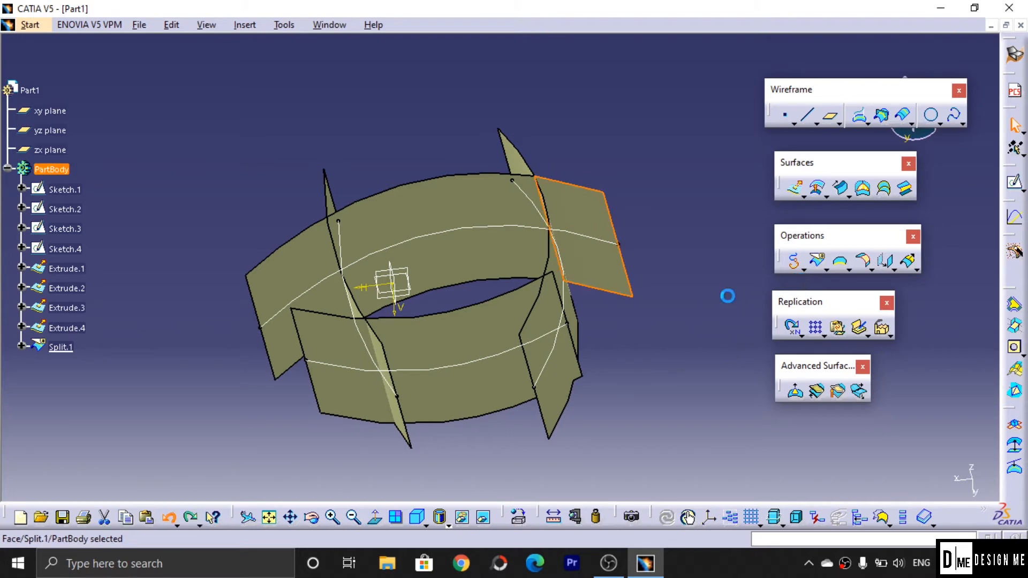
pyautogui.rightClick(78, 346)
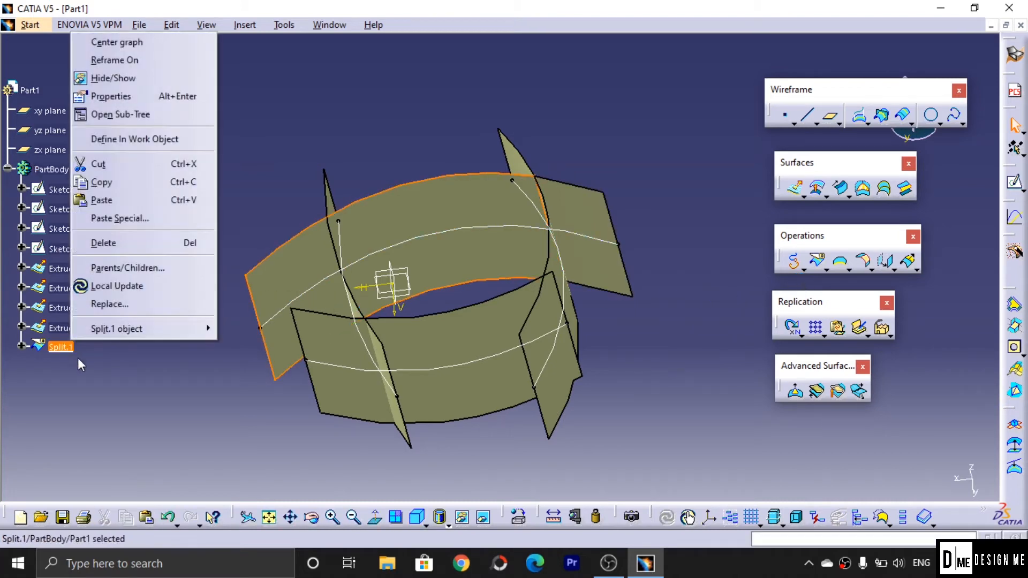
pyautogui.click(129, 251)
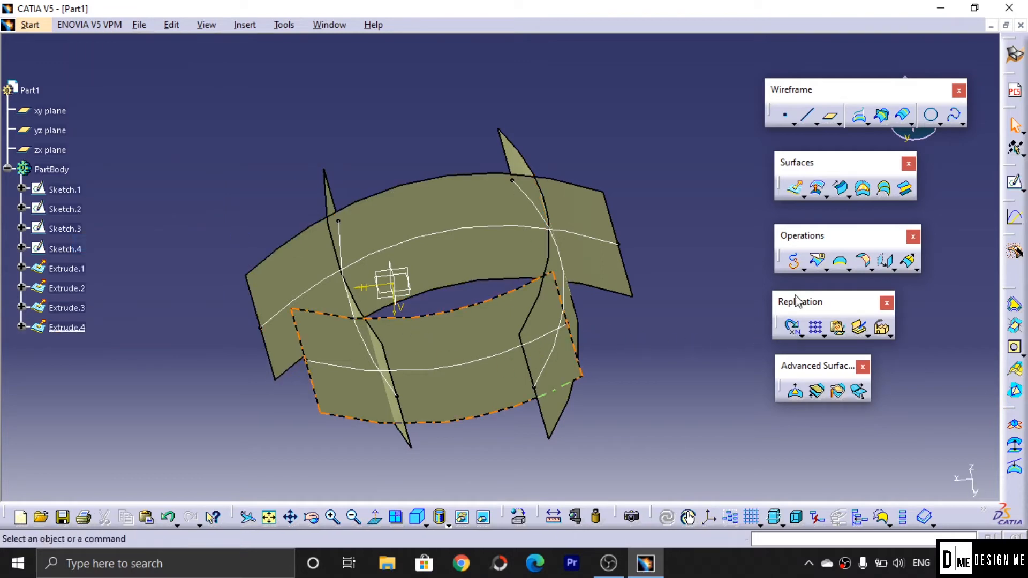
# Step: Split Extrude.1 with Extrude.4 and Extrude.2 as cutting elements, and undo the split
pyautogui.click(817, 261)
pyautogui.click(476, 239)
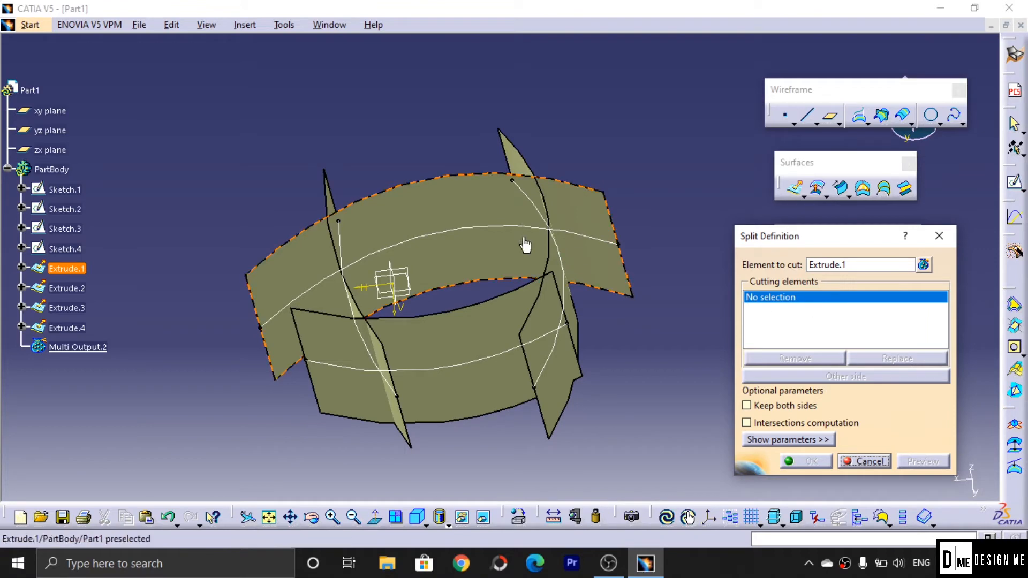
pyautogui.click(553, 234)
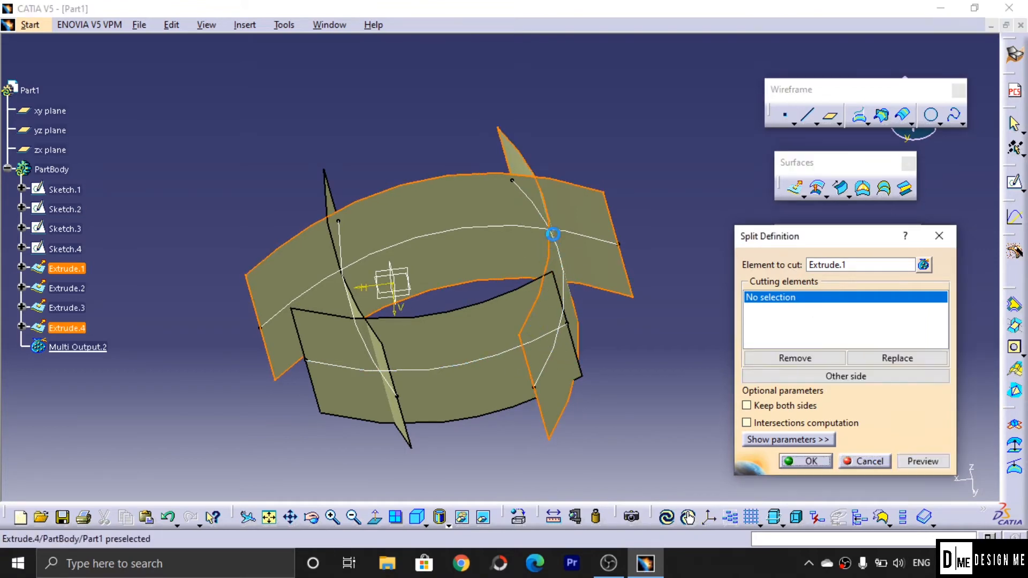
pyautogui.moveTo(342, 327); pyautogui.dragTo(410, 320, button='middle')
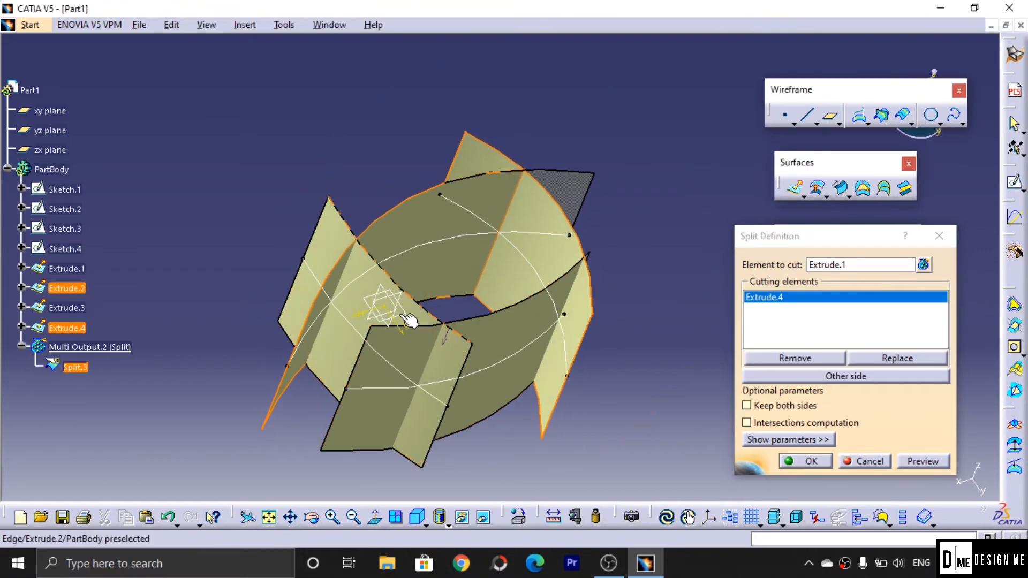
pyautogui.click(364, 261)
pyautogui.moveTo(364, 261); pyautogui.dragTo(452, 392, button='middle')
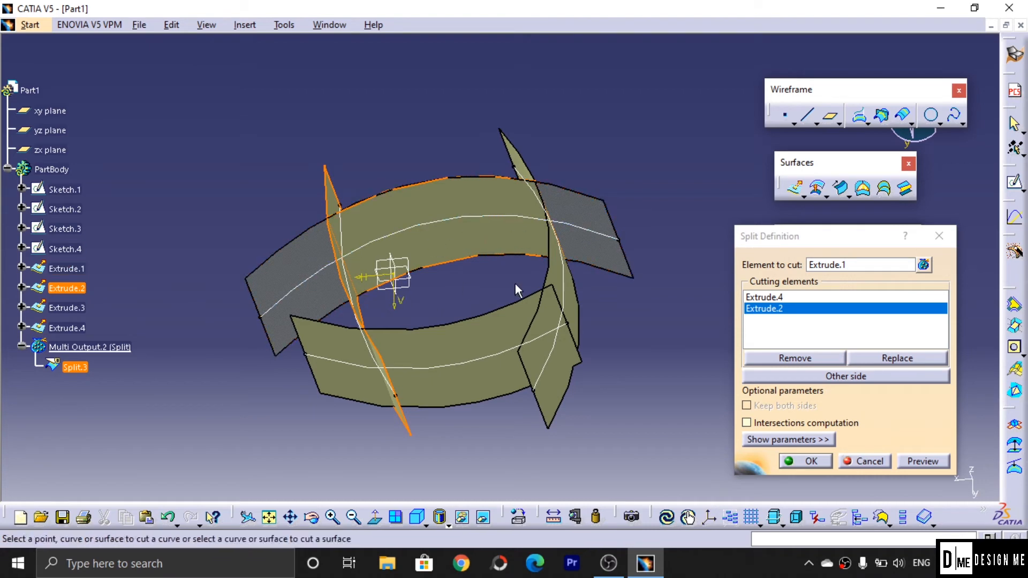
pyautogui.click(806, 462)
pyautogui.moveTo(656, 371); pyautogui.dragTo(596, 335, button='middle')
pyautogui.hotkey('ctrl', 'z')
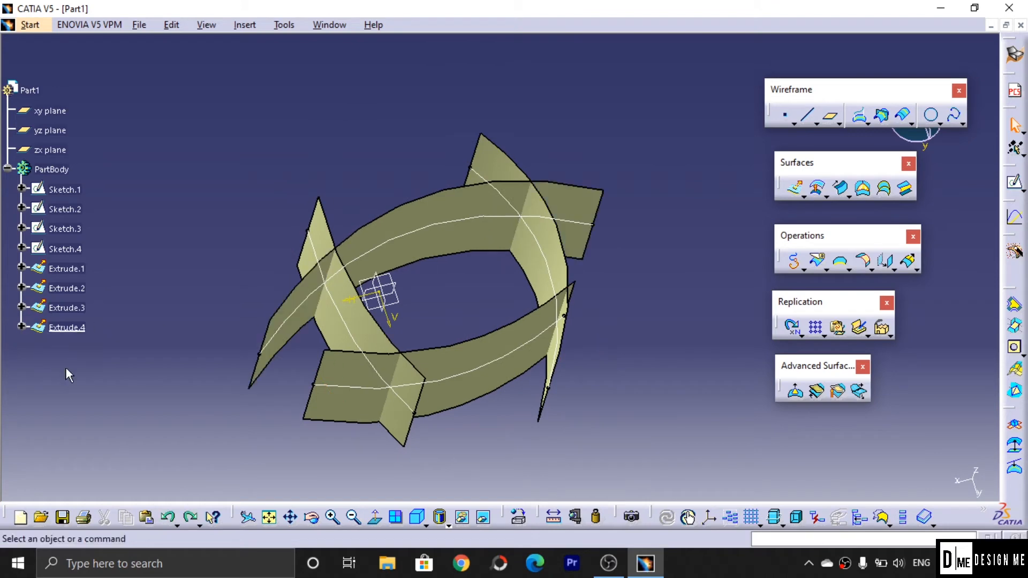
# Step: Set up a Trim in Standard mode with Extrude.3, Extrude.4, Extrude.1 and Extrude.2 as the trimmed elements
pyautogui.moveTo(567, 379); pyautogui.dragTo(615, 420, button='middle')
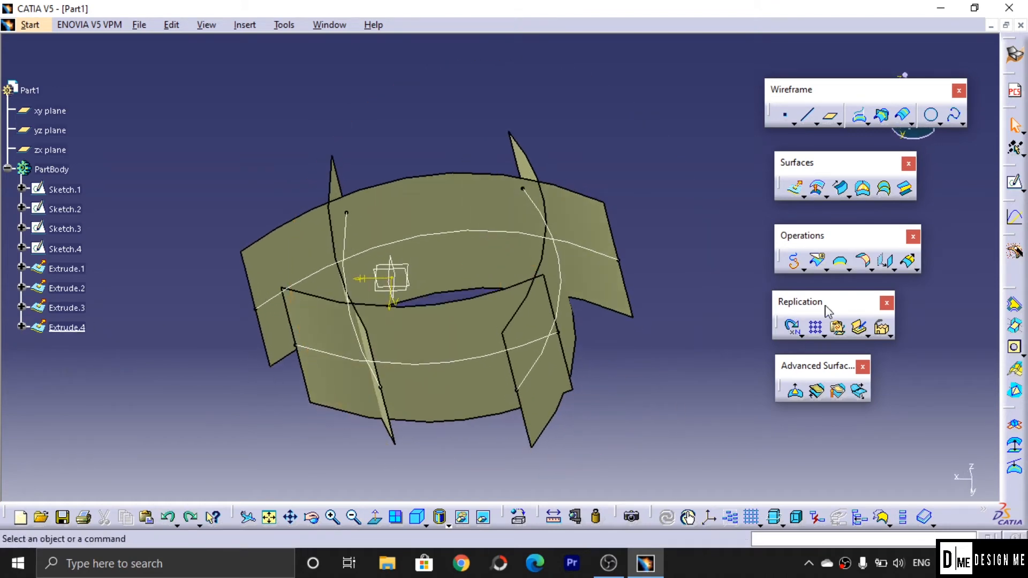
pyautogui.click(827, 269)
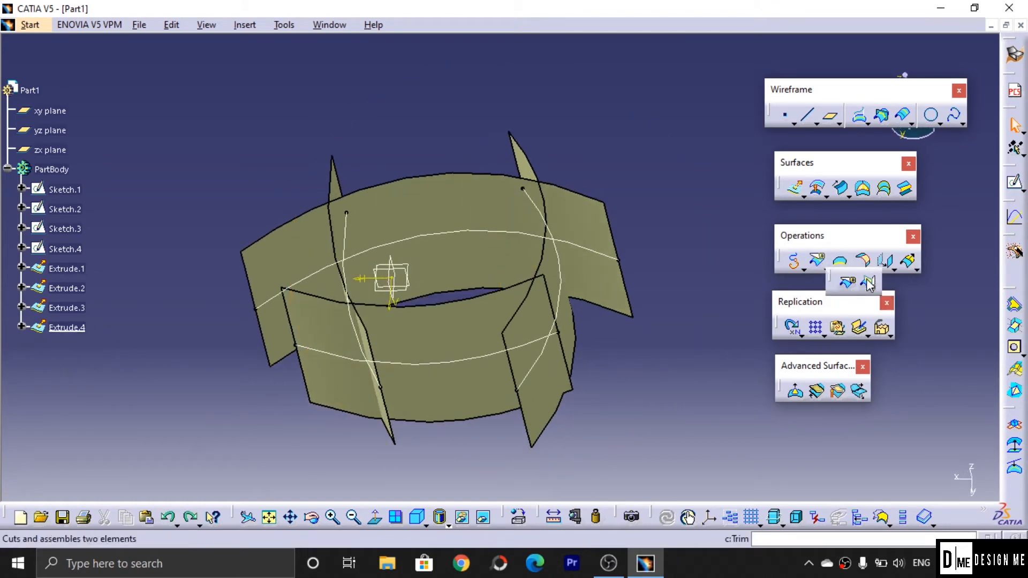
pyautogui.click(868, 281)
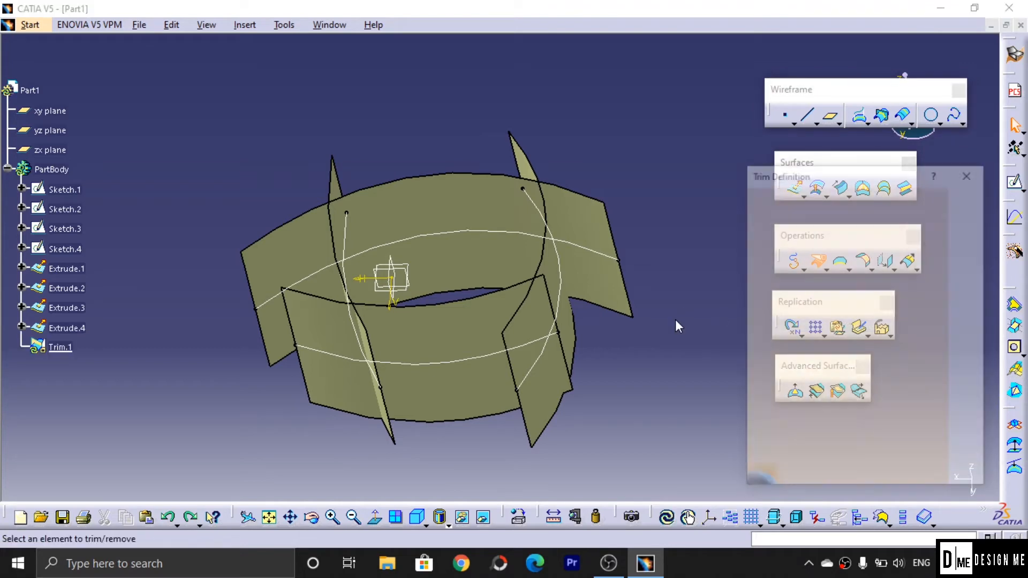
pyautogui.moveTo(667, 326); pyautogui.dragTo(690, 333, button='middle')
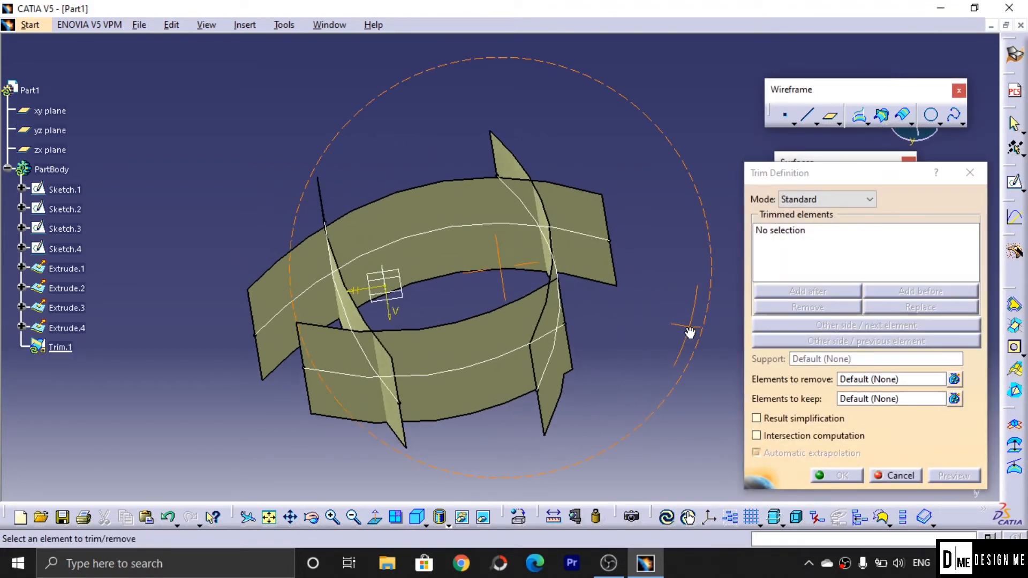
pyautogui.click(421, 360)
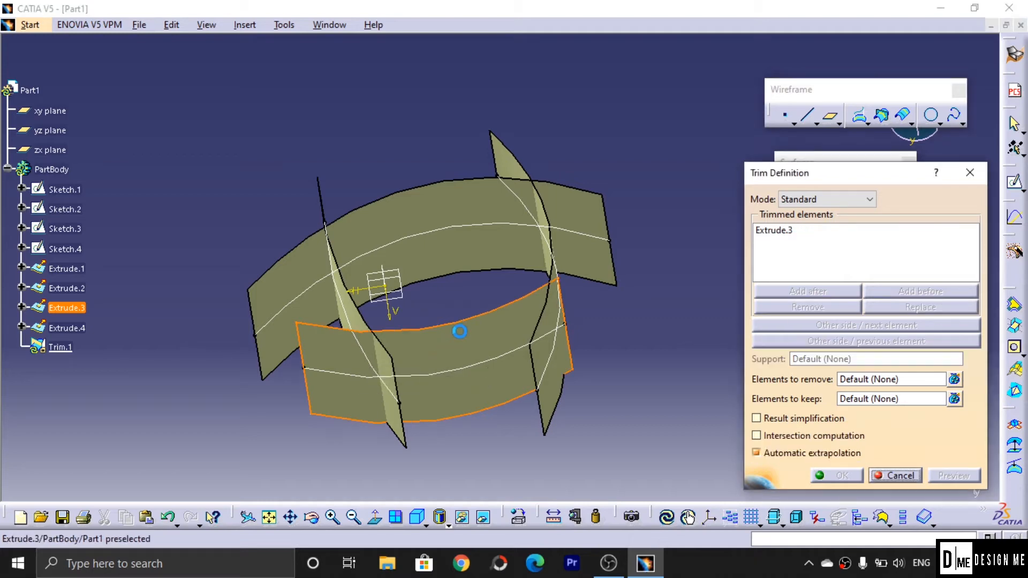
pyautogui.moveTo(438, 305); pyautogui.dragTo(563, 241, button='middle')
pyautogui.click(544, 230)
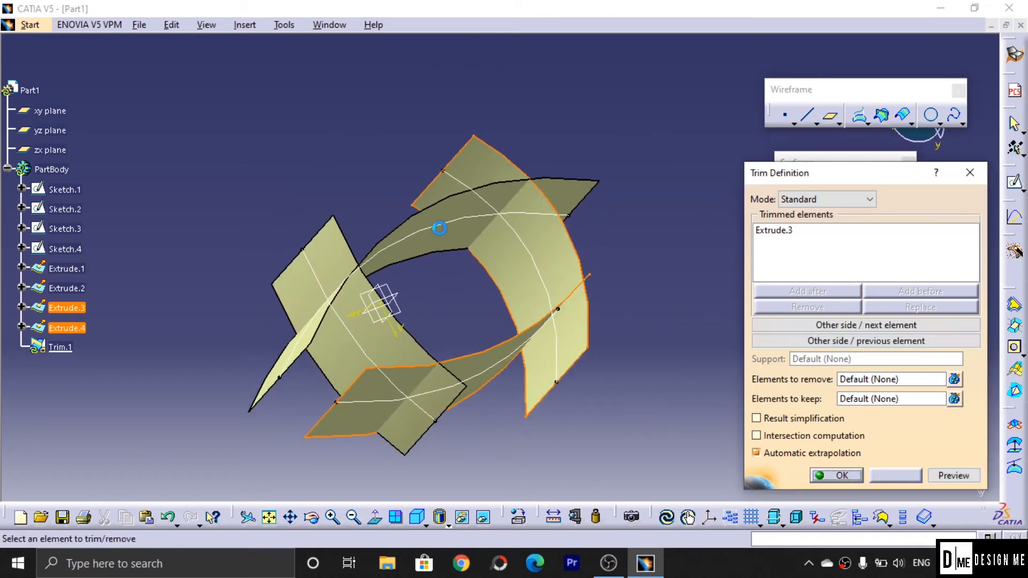
pyautogui.moveTo(613, 338); pyautogui.dragTo(485, 325, button='middle')
pyautogui.click(399, 211)
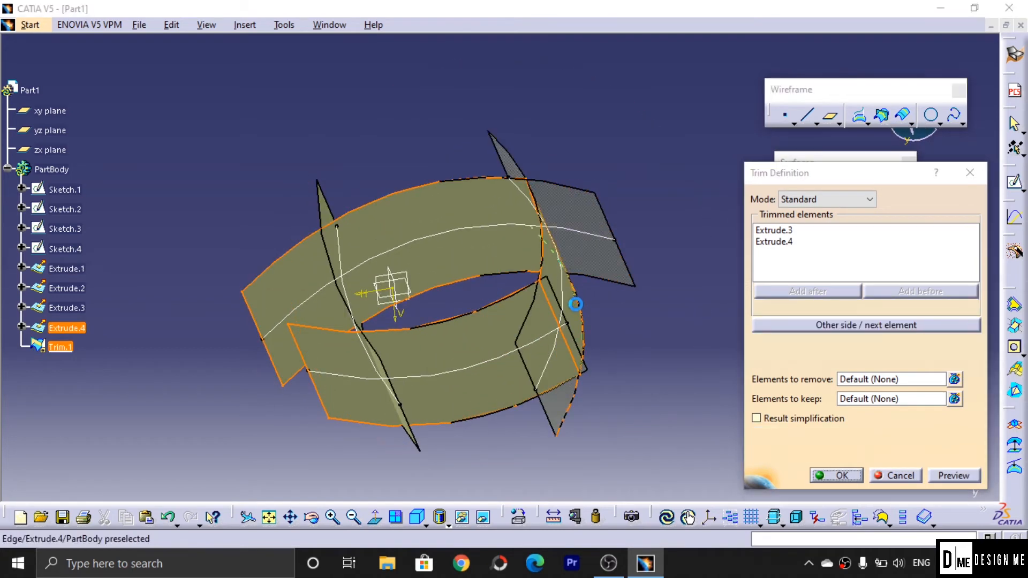
pyautogui.moveTo(580, 303); pyautogui.dragTo(468, 370, button='middle')
pyautogui.click(358, 260)
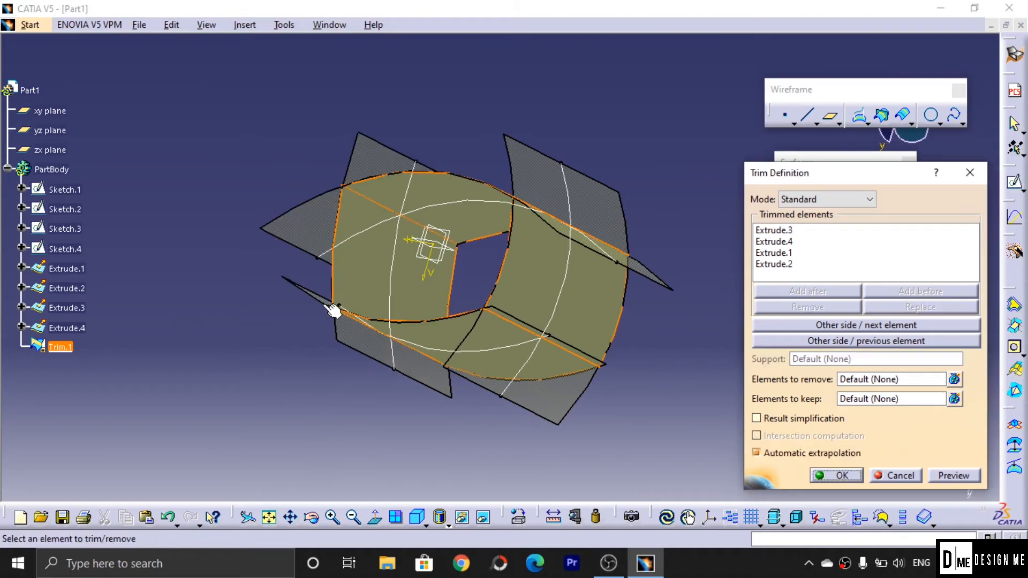
# Step: Inspect and apply the trim of the four extruded surfaces, and undo it
pyautogui.moveTo(341, 312); pyautogui.dragTo(467, 379, button='middle')
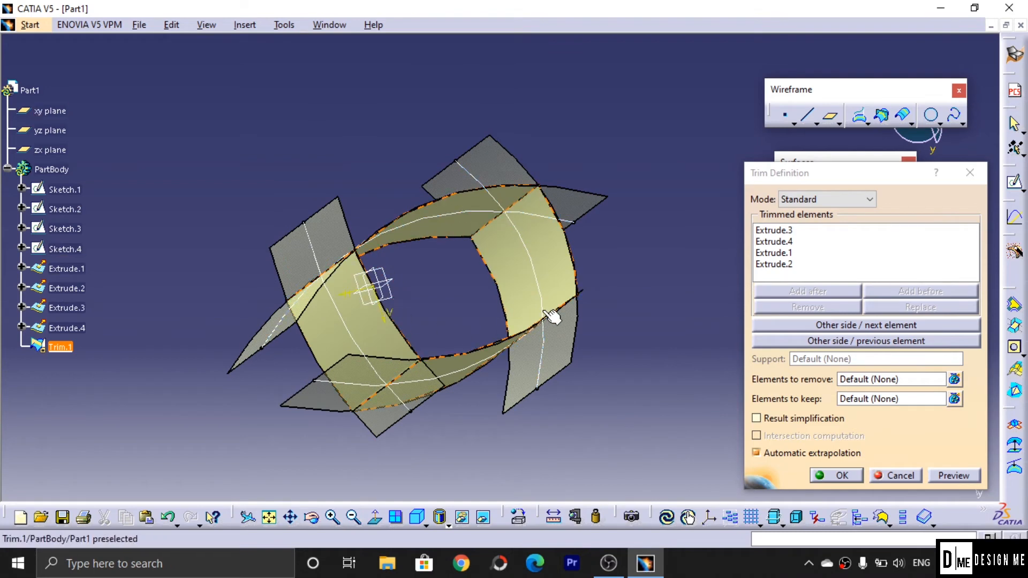
pyautogui.moveTo(610, 280); pyautogui.dragTo(453, 282, button='middle')
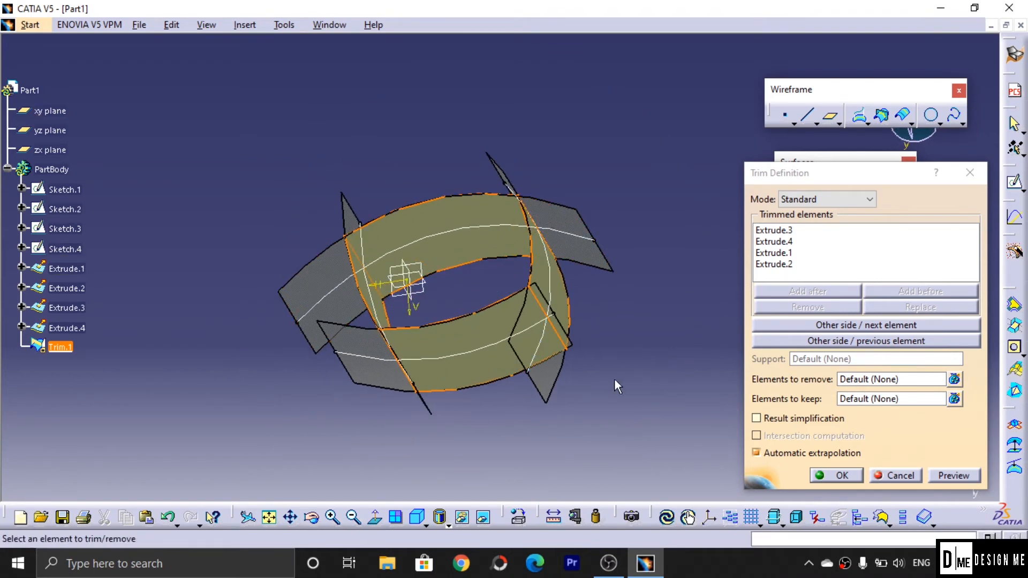
pyautogui.moveTo(567, 368); pyautogui.dragTo(605, 434, button='middle')
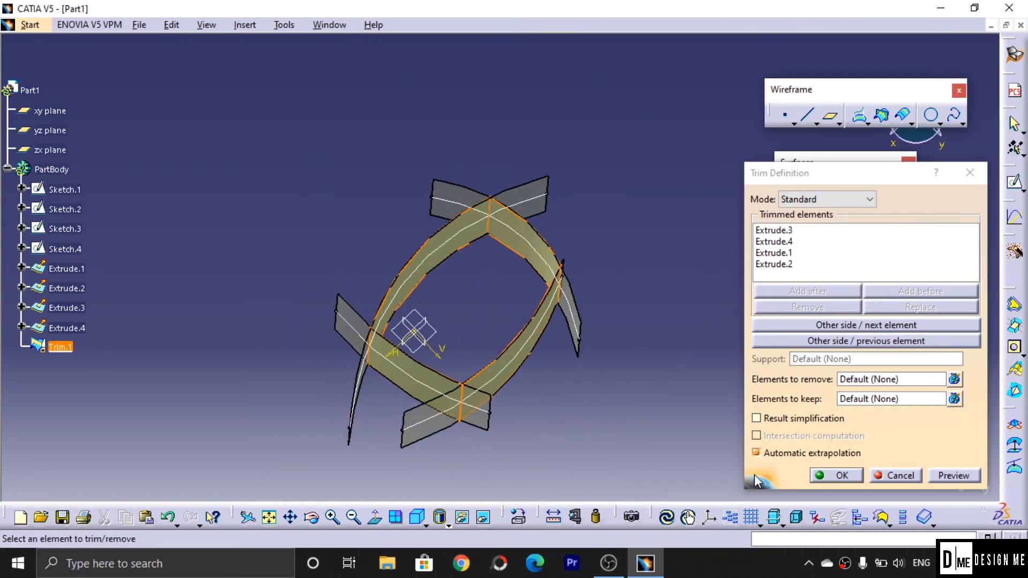
pyautogui.click(842, 477)
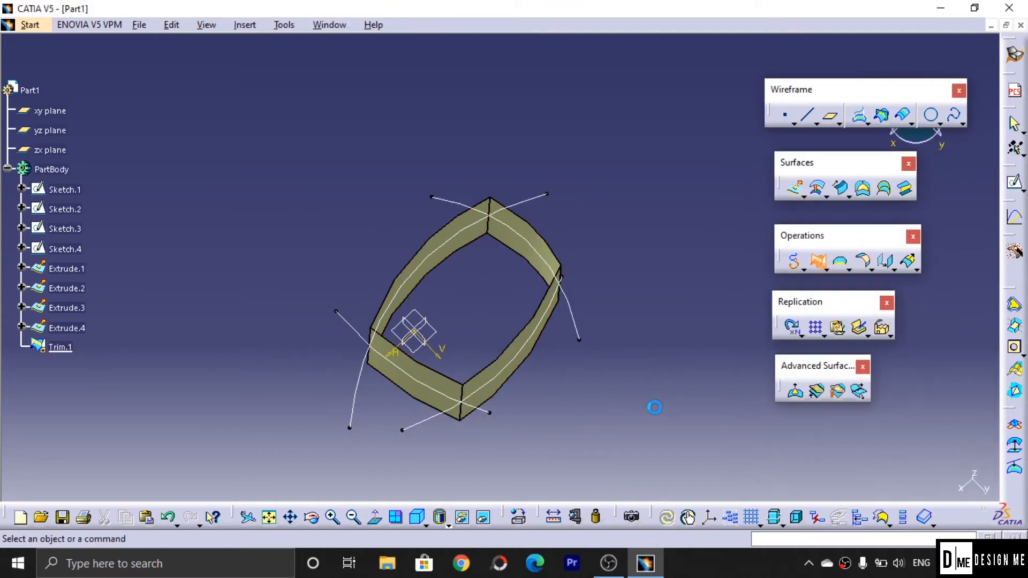
pyautogui.moveTo(625, 406); pyautogui.dragTo(417, 381, button='middle')
pyautogui.hotkey('ctrl', 'z')
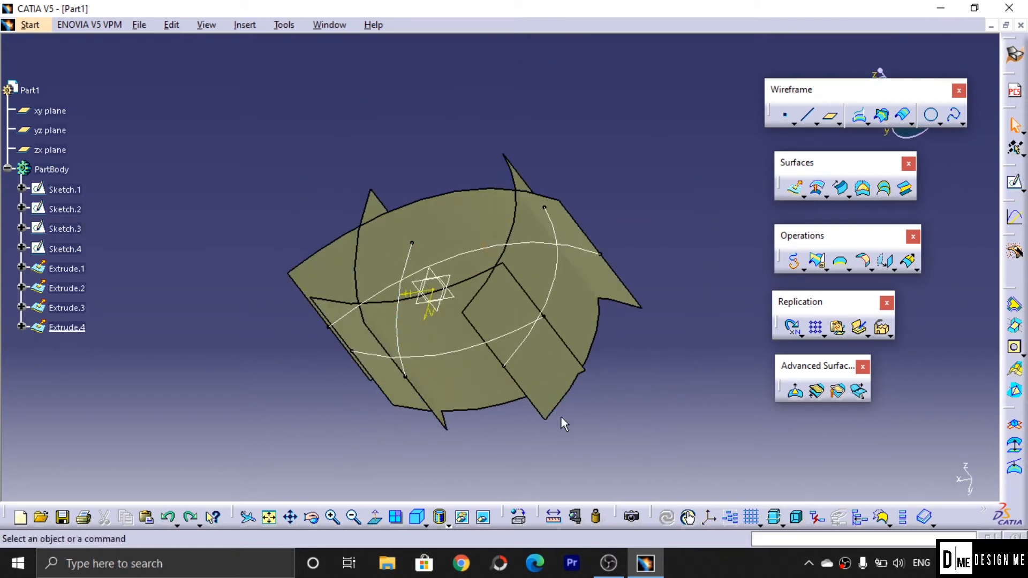
# Step: Set up a new Standard Trim with Extrude.1, Extrude.4, Extrude.3 and Extrude.2 as the trimmed elements
pyautogui.click(816, 262)
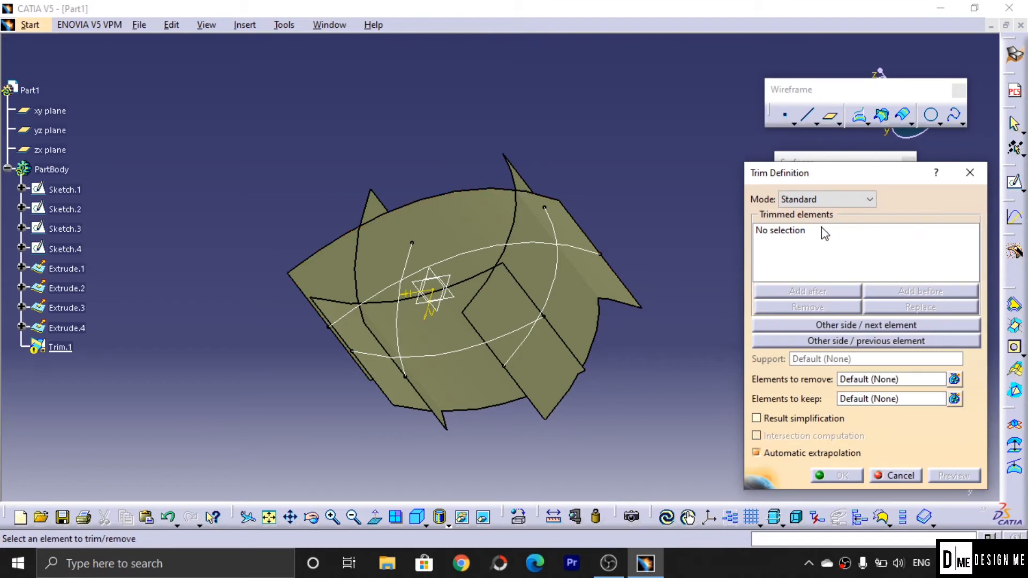
pyautogui.click(825, 231)
pyautogui.click(471, 224)
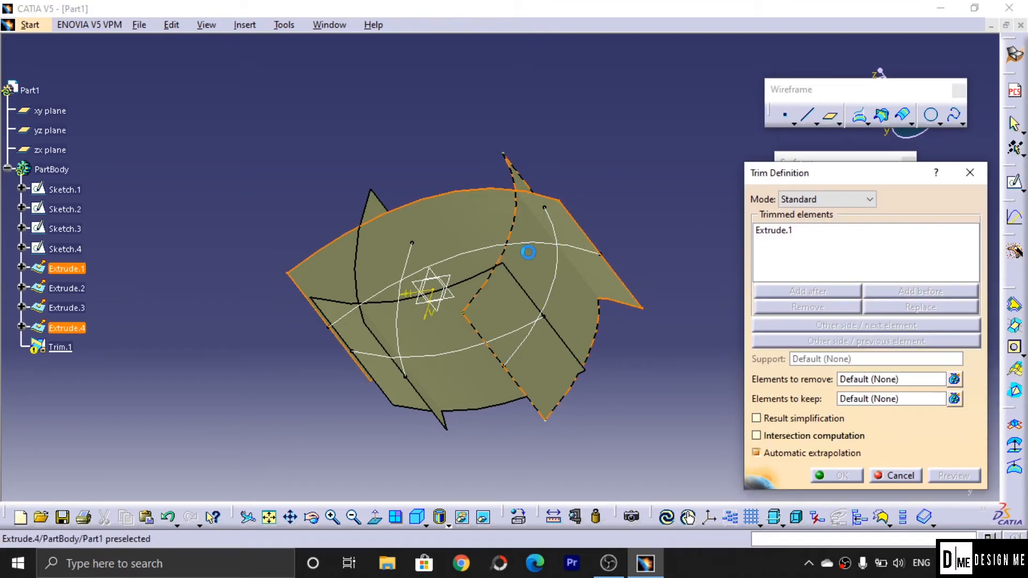
pyautogui.click(477, 303)
pyautogui.click(357, 277)
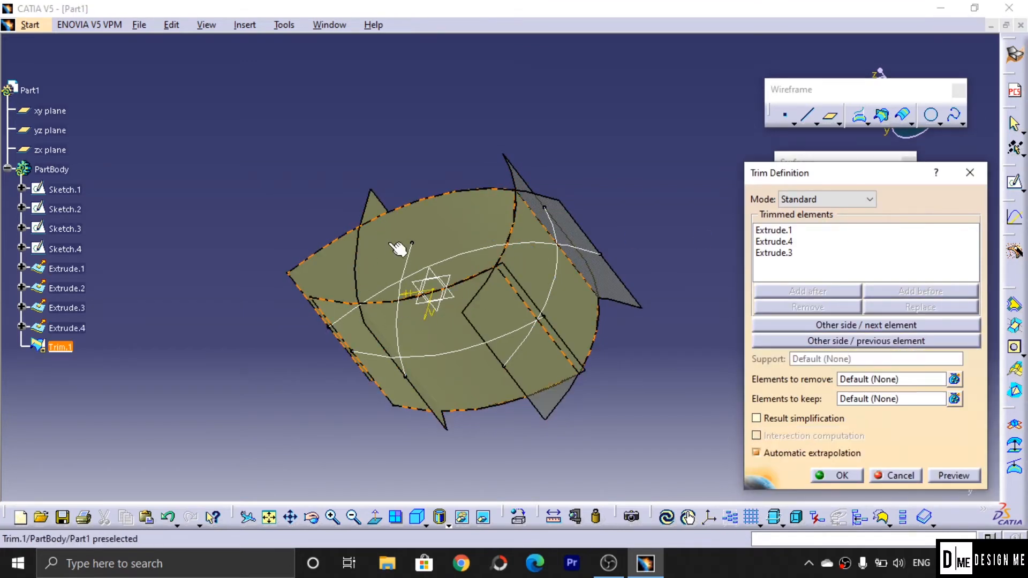
pyautogui.click(400, 274)
pyautogui.moveTo(500, 239); pyautogui.dragTo(629, 265, button='middle')
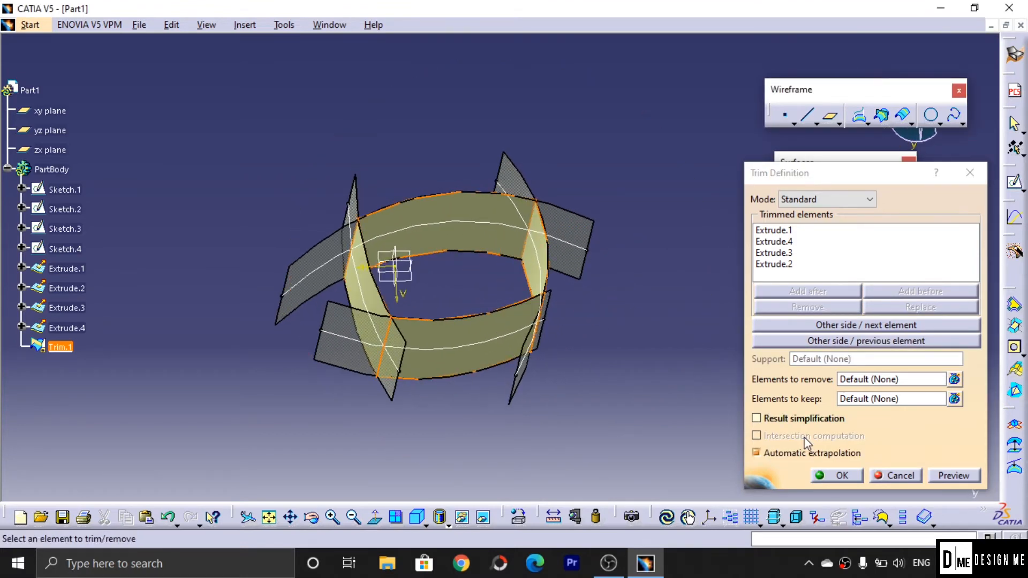
# Step: Cycle the kept sides of the trim through the next and previous elements until the central closed ring is kept
pyautogui.click(864, 325)
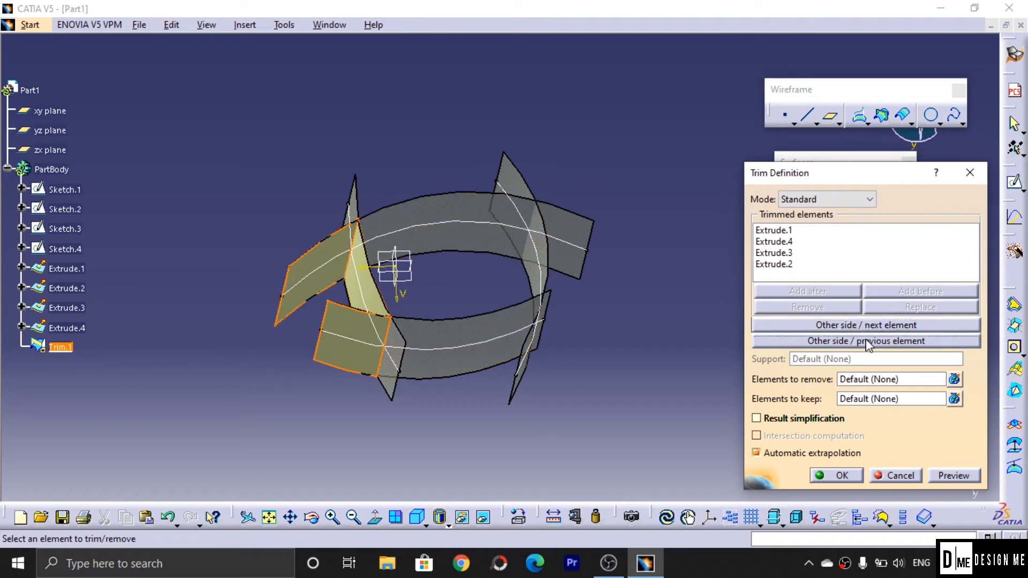
pyautogui.click(868, 342)
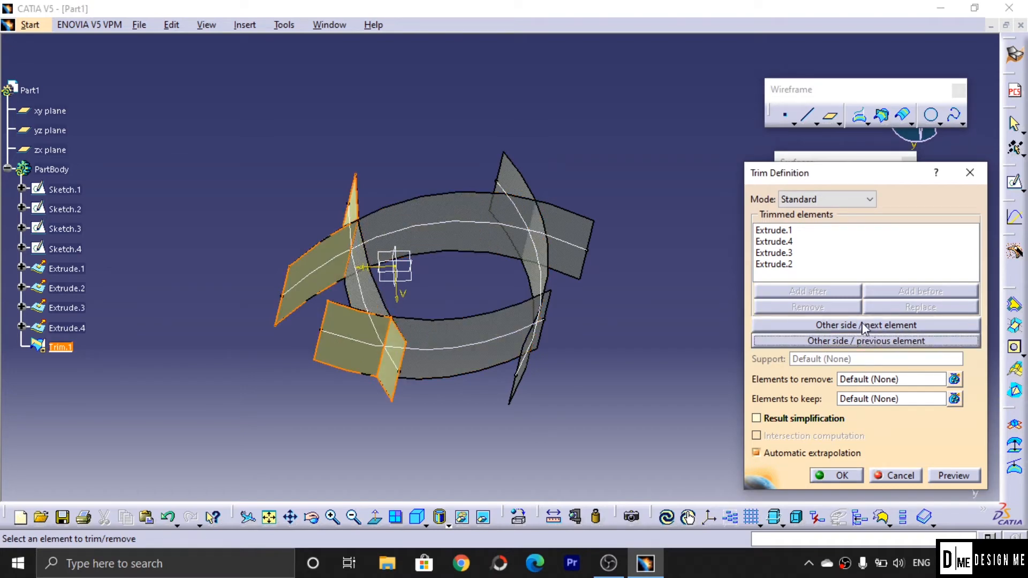
pyautogui.click(865, 326)
pyautogui.moveTo(671, 330); pyautogui.dragTo(536, 346, button='middle')
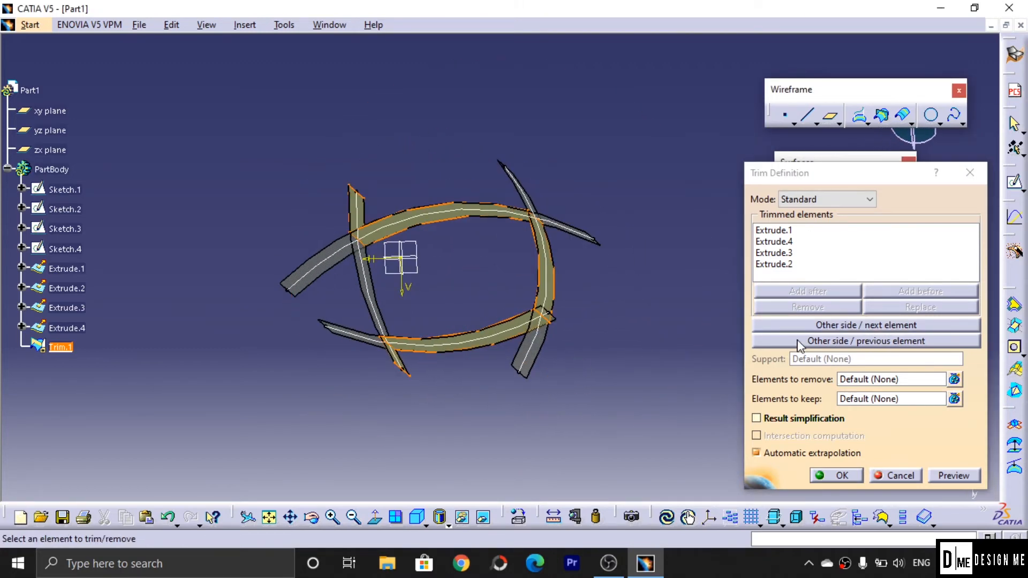
pyautogui.click(840, 328)
pyautogui.moveTo(670, 332); pyautogui.dragTo(647, 359, button='middle')
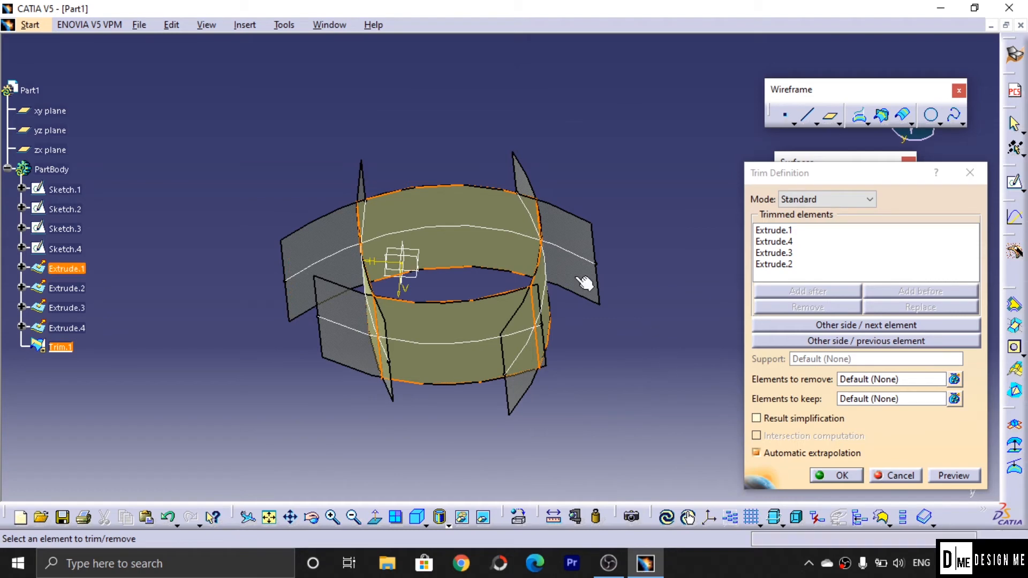
# Step: Apply the trim that keeps the central closed ring of the four extruded surfaces
pyautogui.click(838, 476)
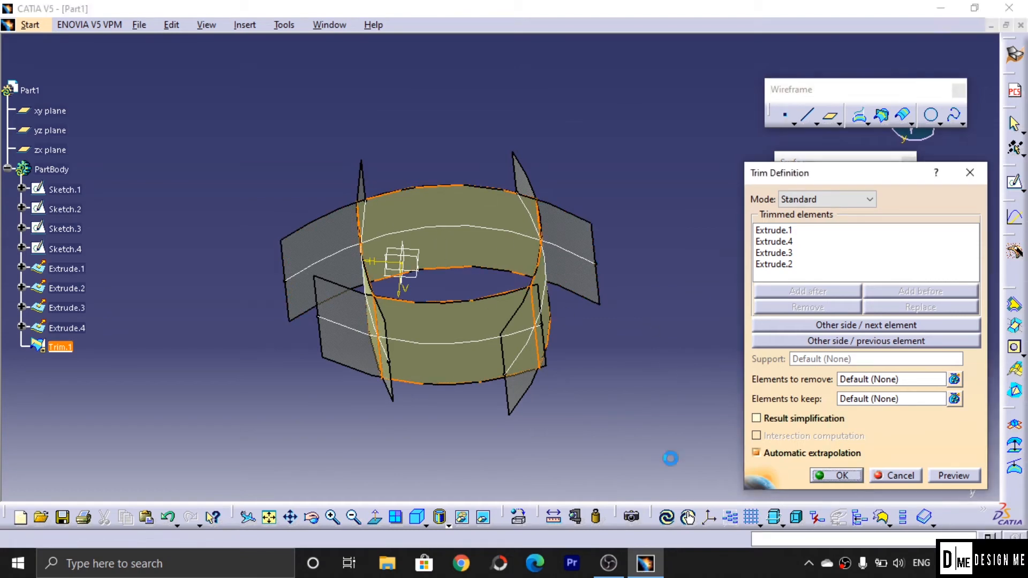
pyautogui.moveTo(606, 372); pyautogui.dragTo(569, 360, button='middle')
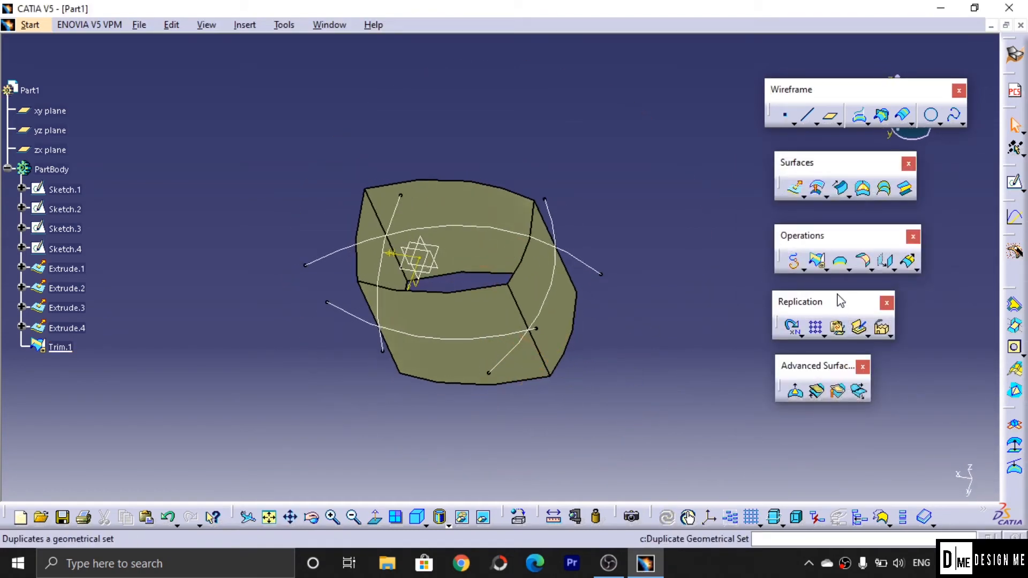
# Step: Create a Boundary curve with point continuity around the upper rim of the trimmed ring
pyautogui.click(826, 269)
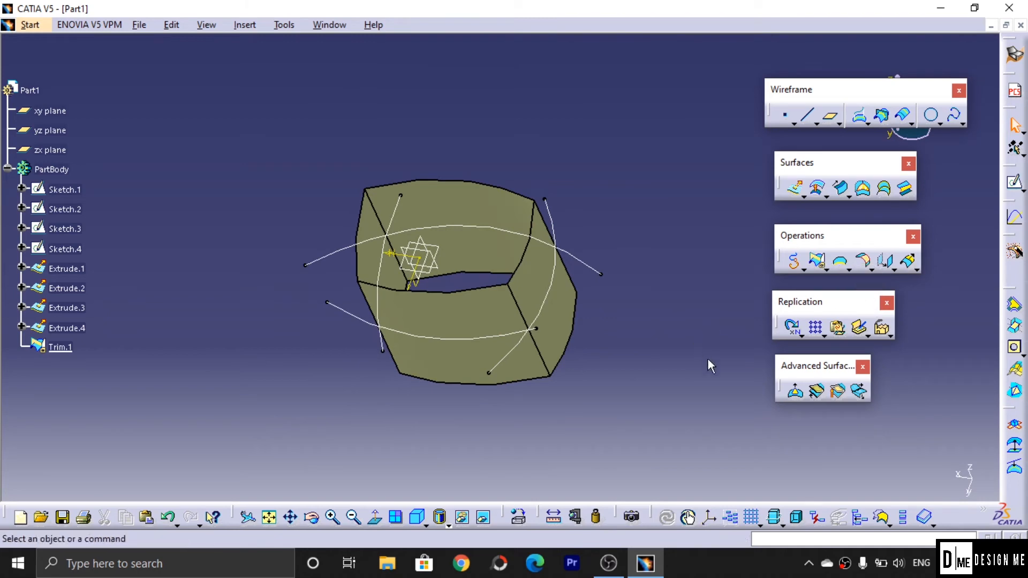
pyautogui.click(849, 270)
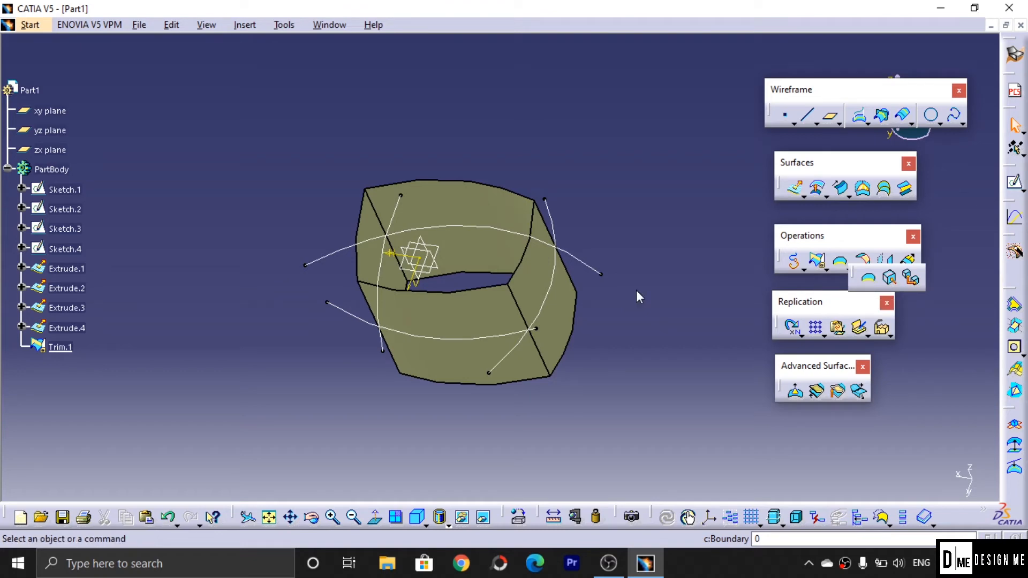
pyautogui.click(574, 449)
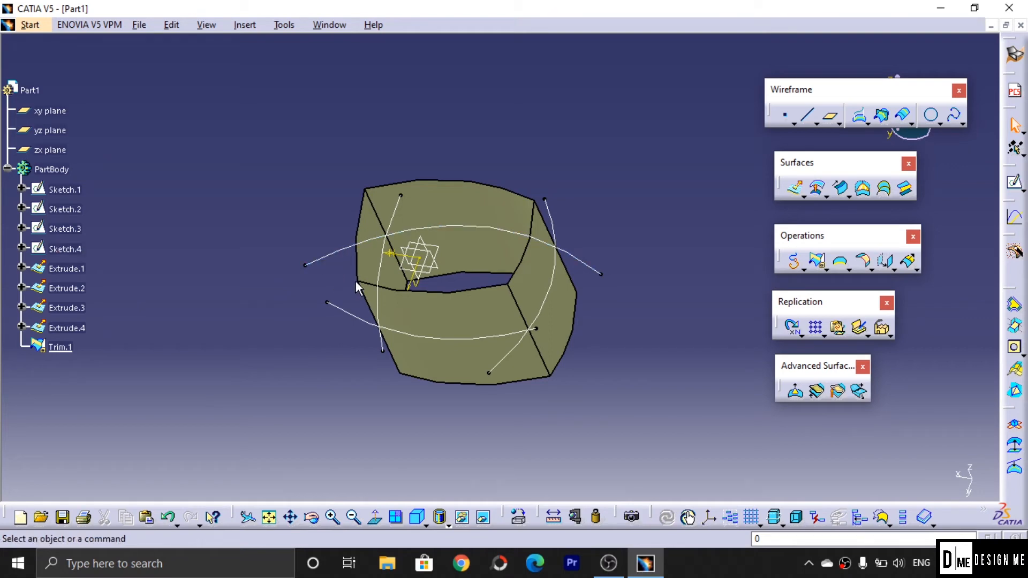
pyautogui.click(841, 264)
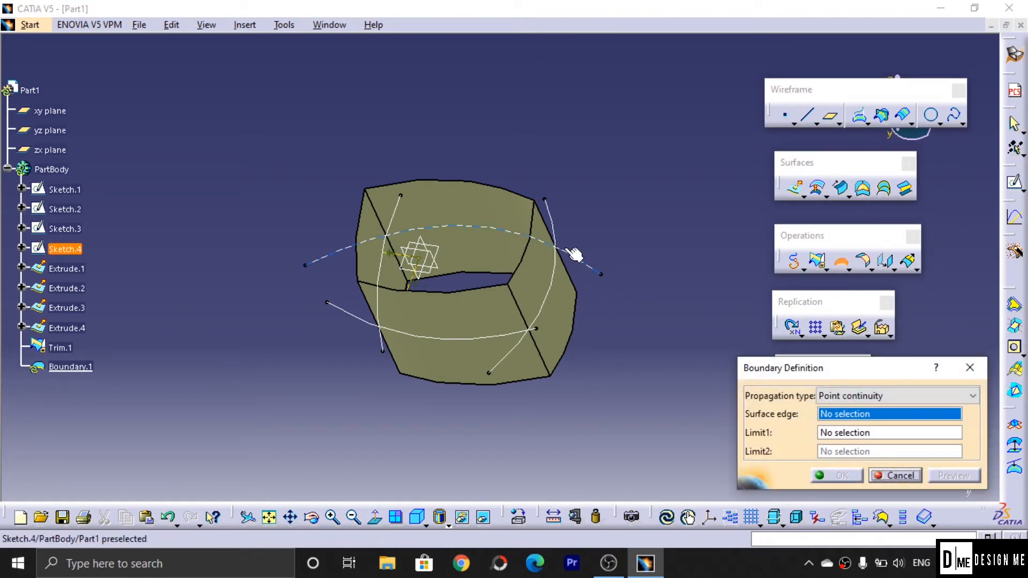
pyautogui.keyDown('alt'); pyautogui.click(525, 197); pyautogui.keyUp('alt')
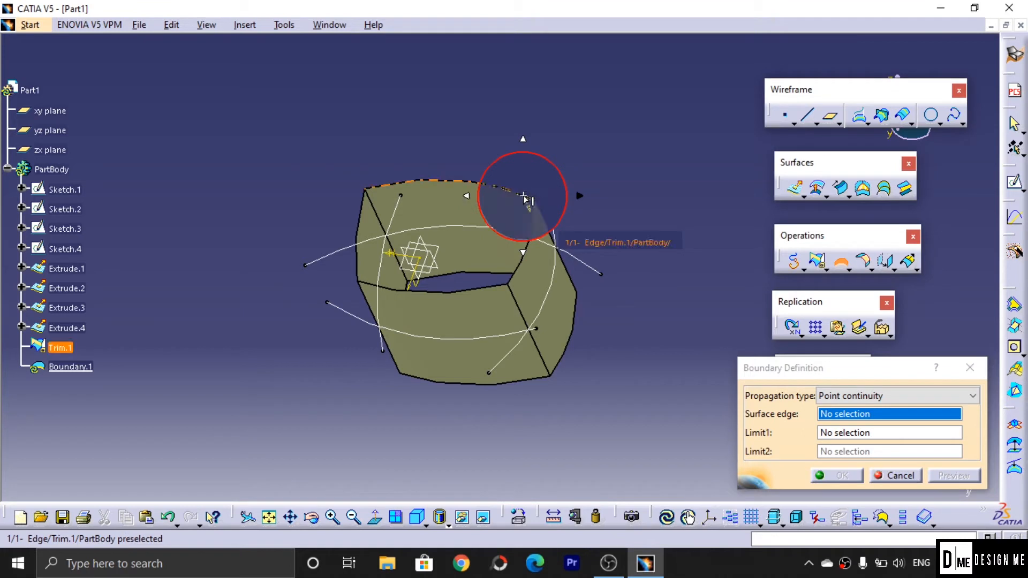
pyautogui.click(405, 183)
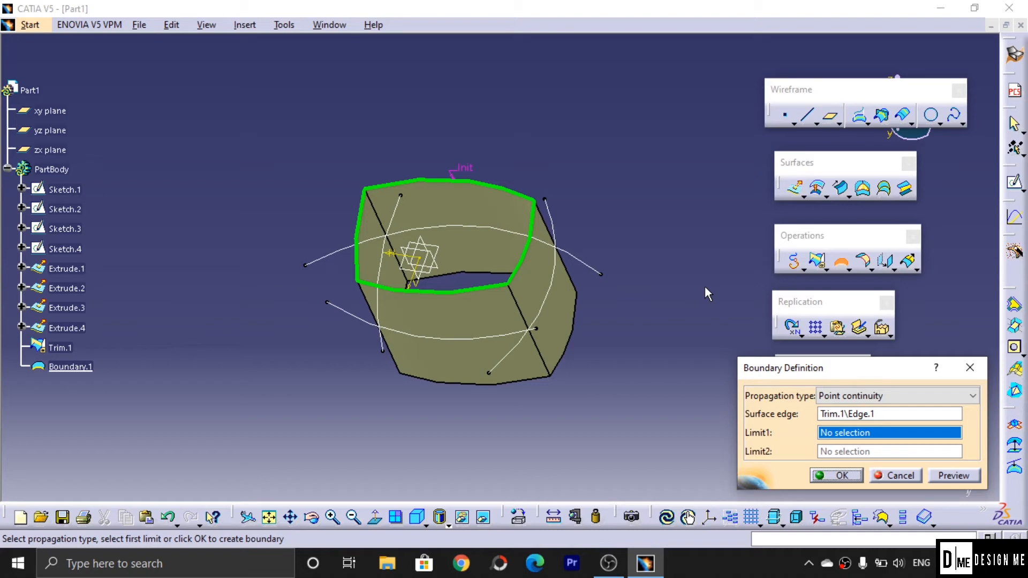
pyautogui.click(824, 476)
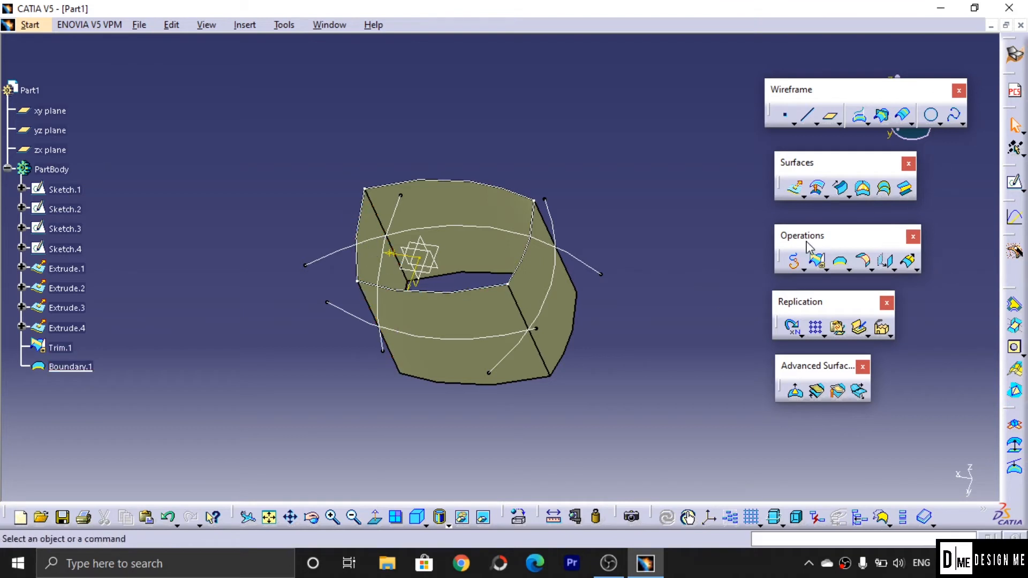
pyautogui.click(798, 189)
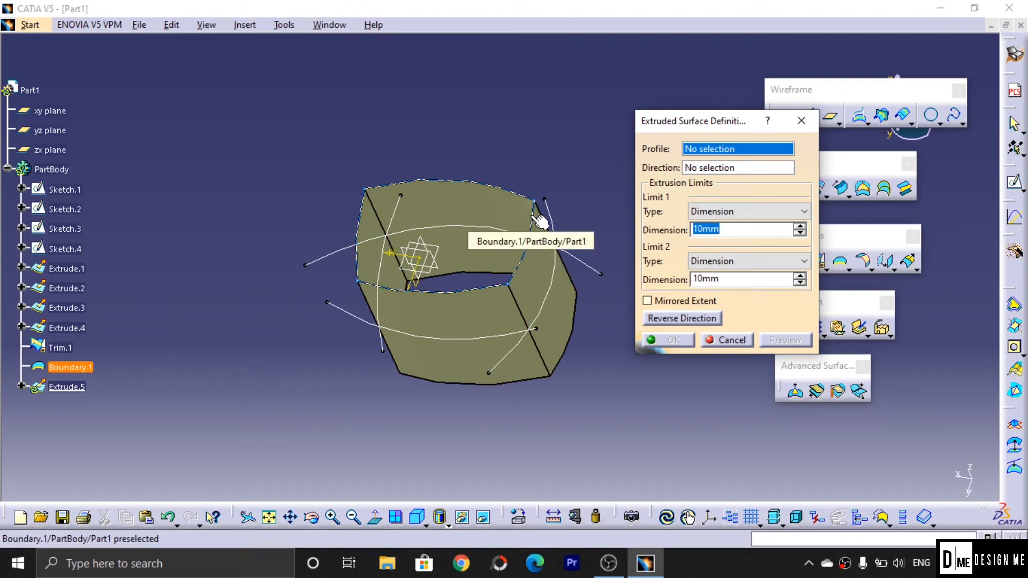
pyautogui.click(541, 220)
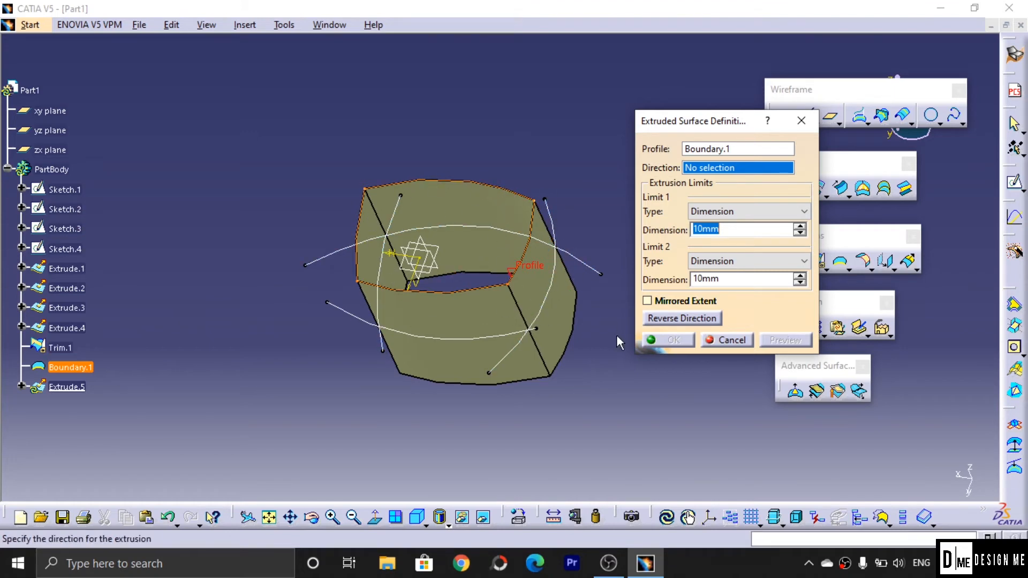
pyautogui.click(730, 340)
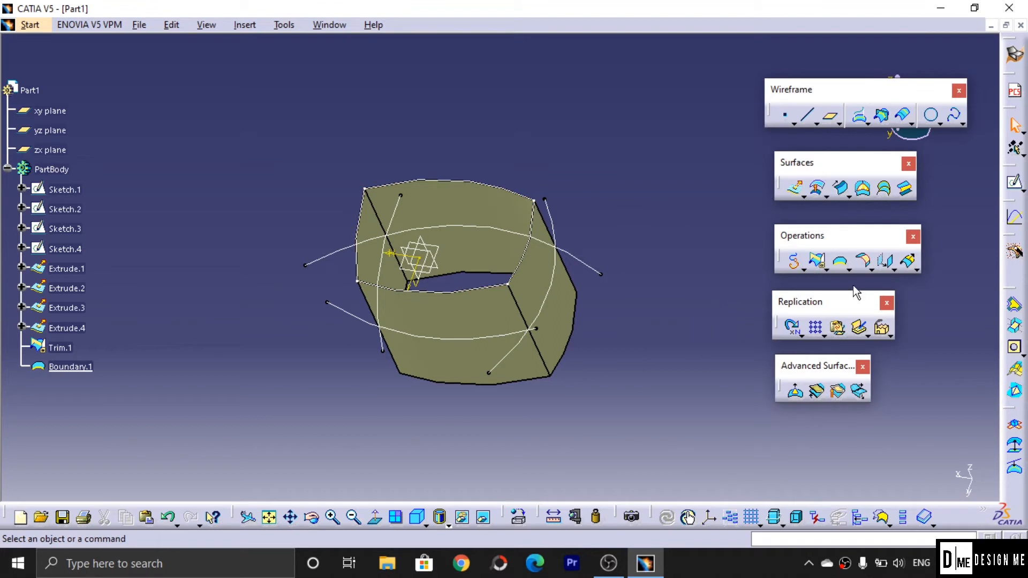
# Step: Extract one side face of the trimmed ring with No propagation
pyautogui.click(849, 270)
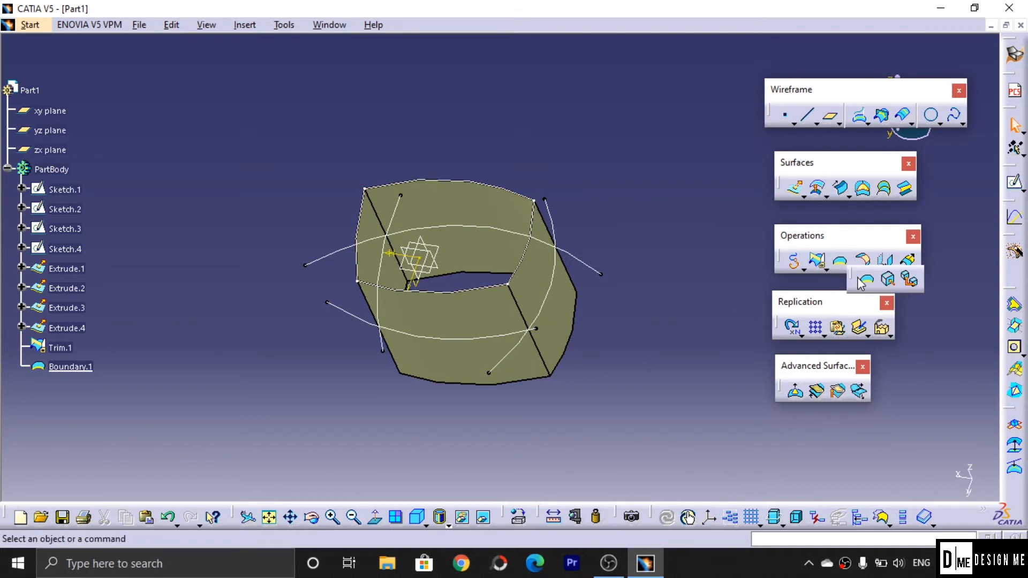
pyautogui.click(888, 281)
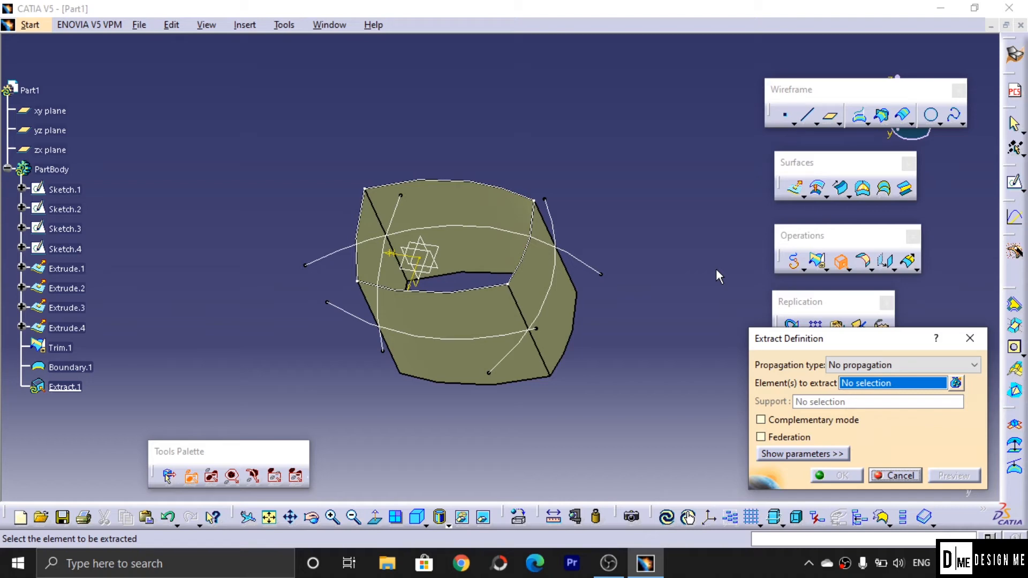
pyautogui.click(536, 265)
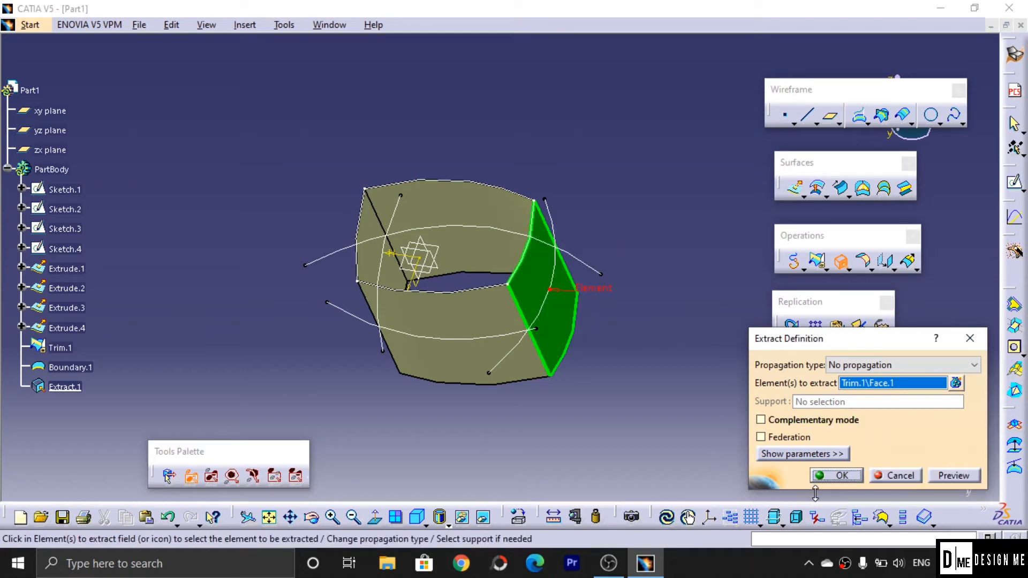
pyautogui.click(830, 477)
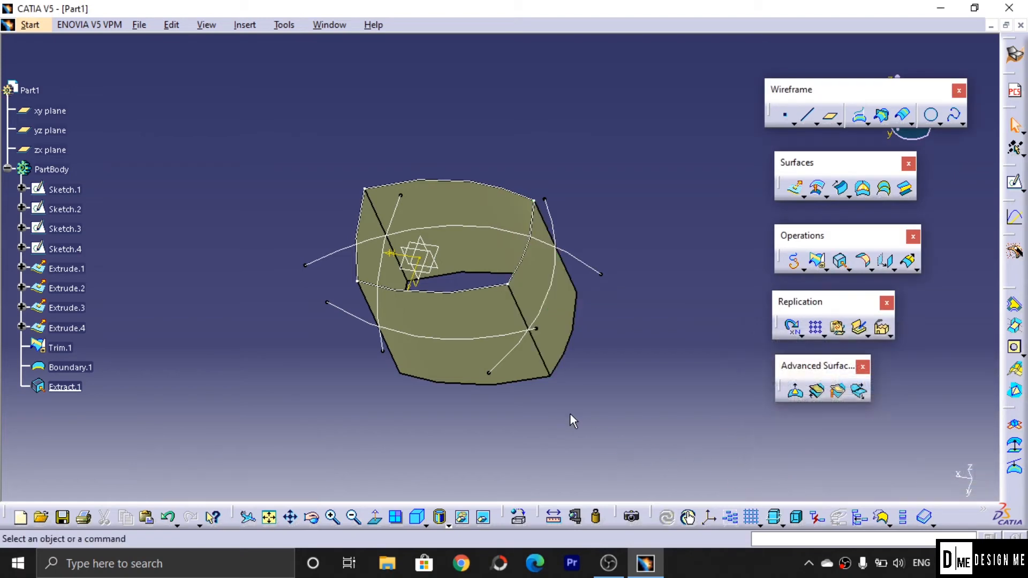
# Step: Highlight Extract.1 and Extrude.4 in turn to compare the extracted face with its original surface
pyautogui.click(65, 387)
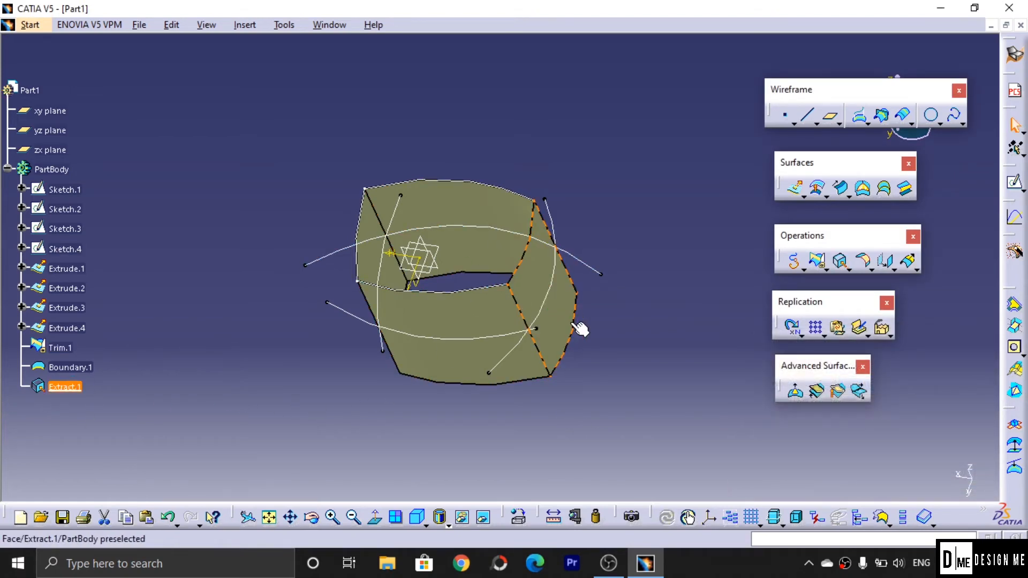
pyautogui.click(128, 346)
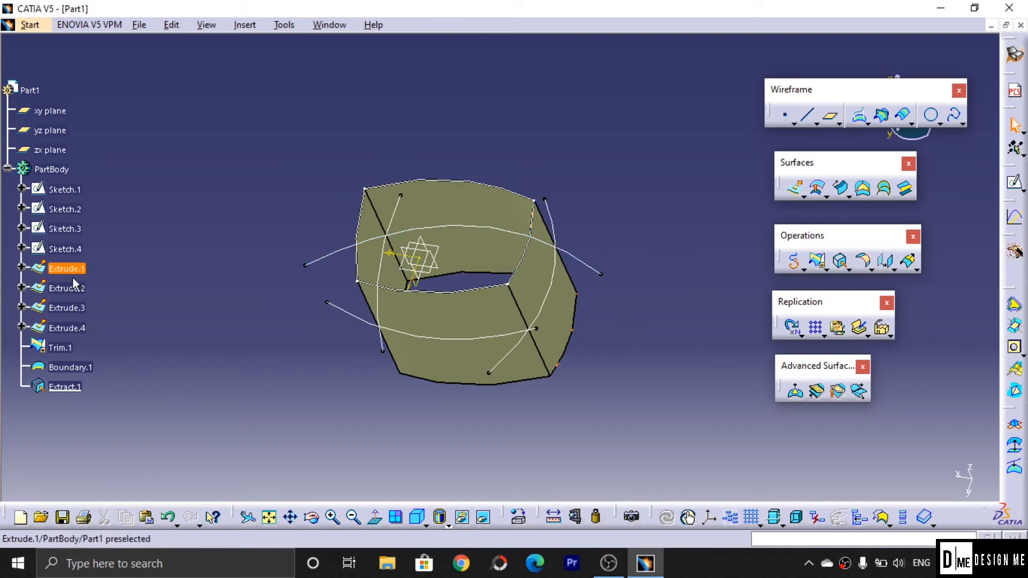
pyautogui.click(70, 328)
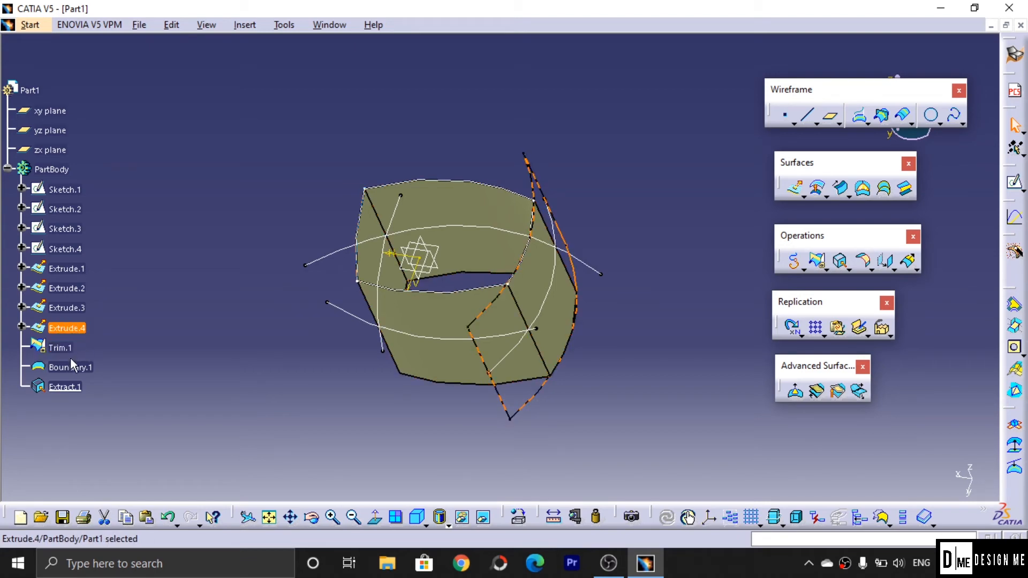
pyautogui.click(67, 387)
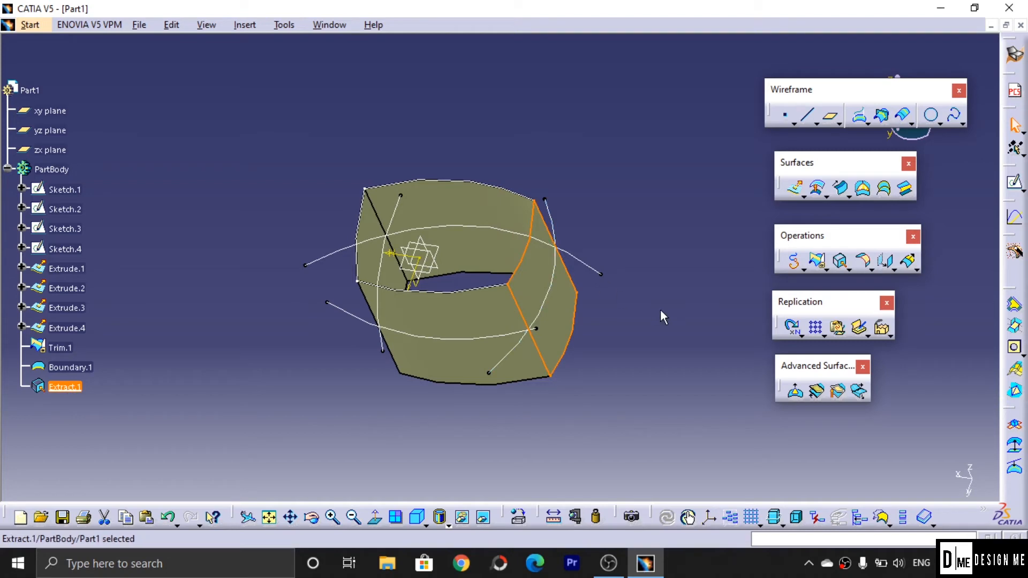
pyautogui.click(849, 270)
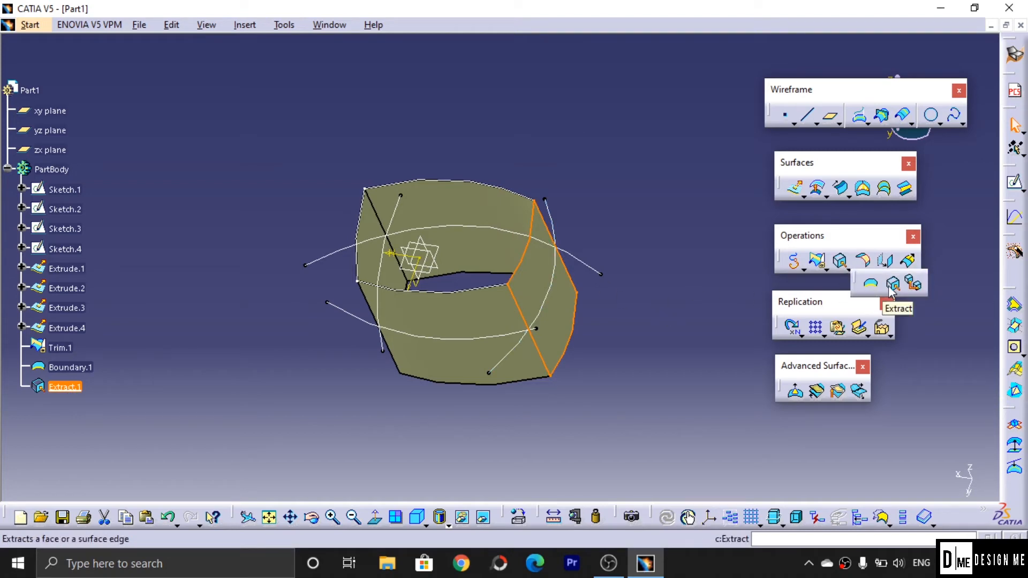
pyautogui.click(913, 285)
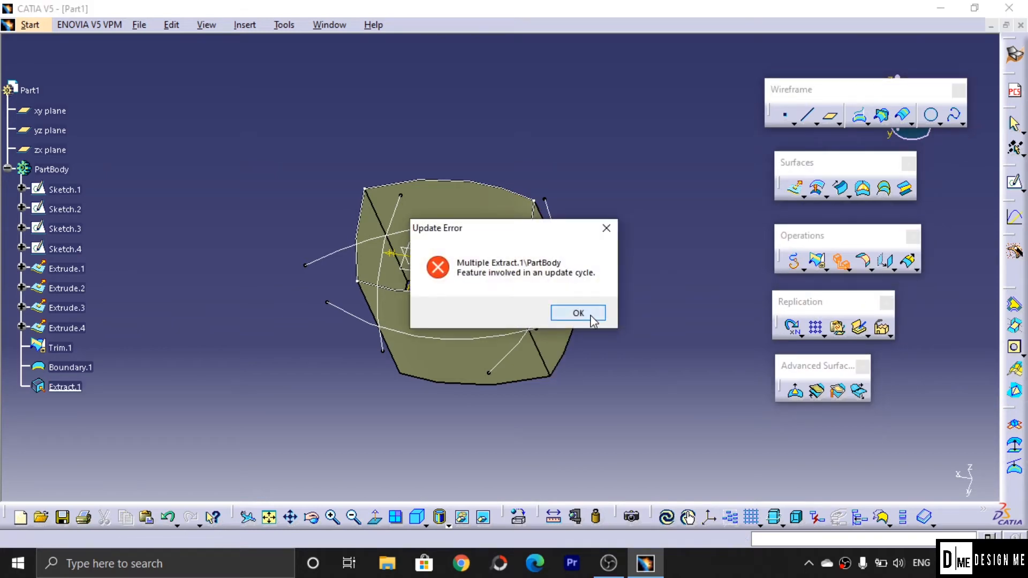
pyautogui.click(585, 315)
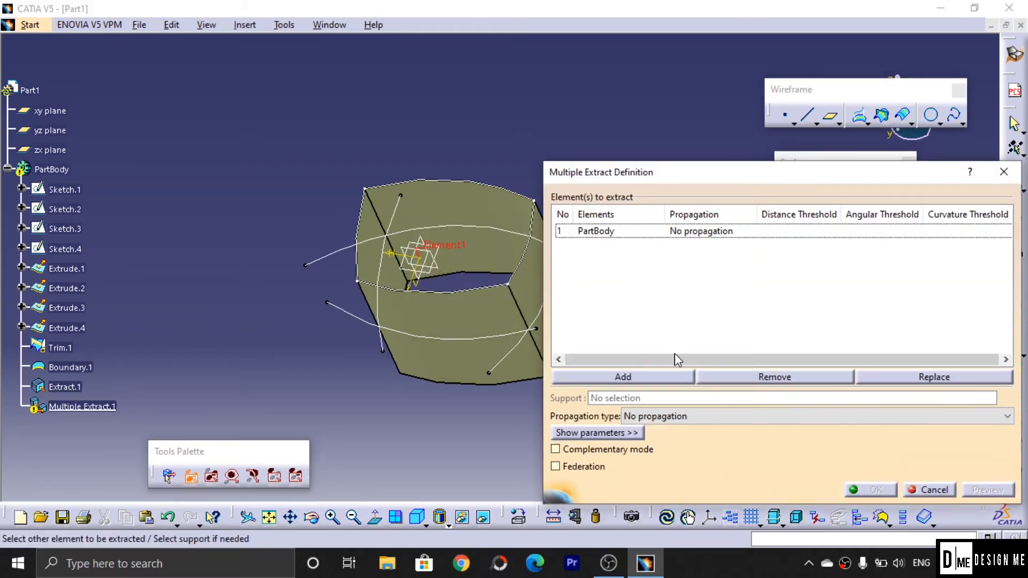
pyautogui.click(1004, 171)
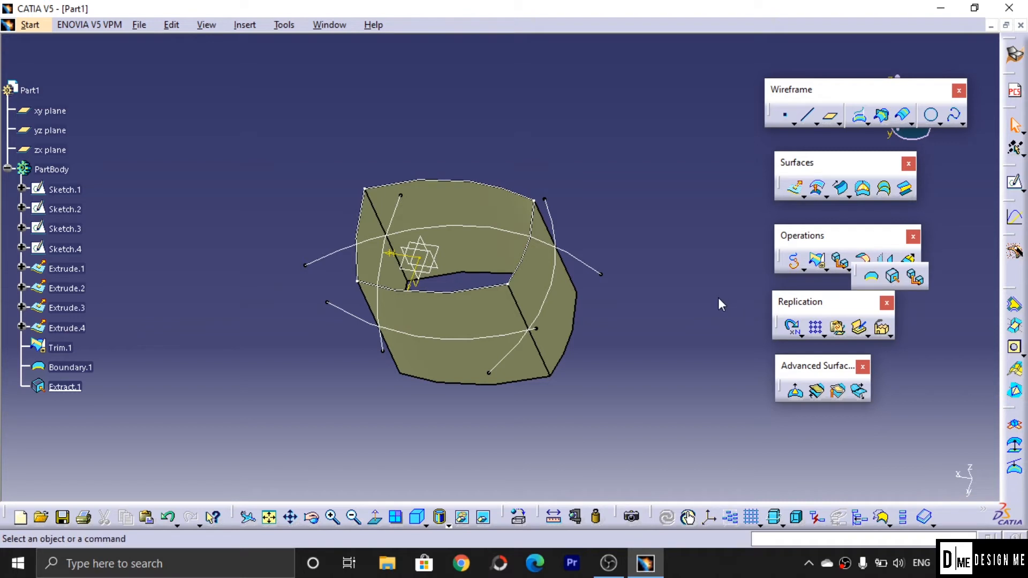
# Step: Add a 5 mm Edge Fillet with smooth extremities and Tangency selection to one edge between adjacent faces of the box-shaped extruded surface
pyautogui.click(871, 269)
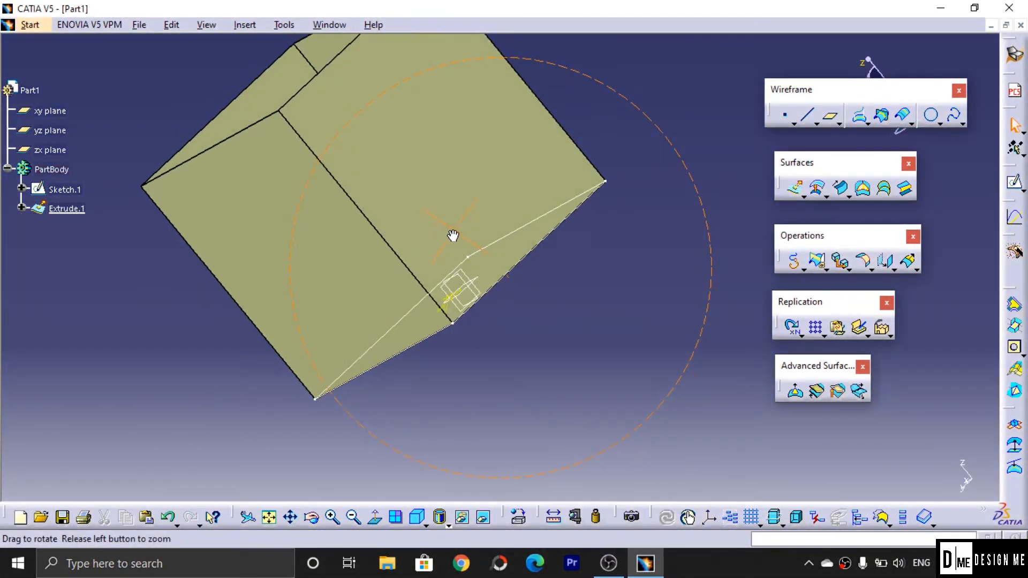
pyautogui.moveTo(452, 236)
pyautogui.mouseDown(button='middle')
pyautogui.moveTo(342, 186)
pyautogui.moveTo(268, 241)
pyautogui.moveTo(543, 289)
pyautogui.moveTo(558, 239)
pyautogui.moveTo(535, 223)
pyautogui.moveTo(563, 233)
pyautogui.mouseUp(button='middle')
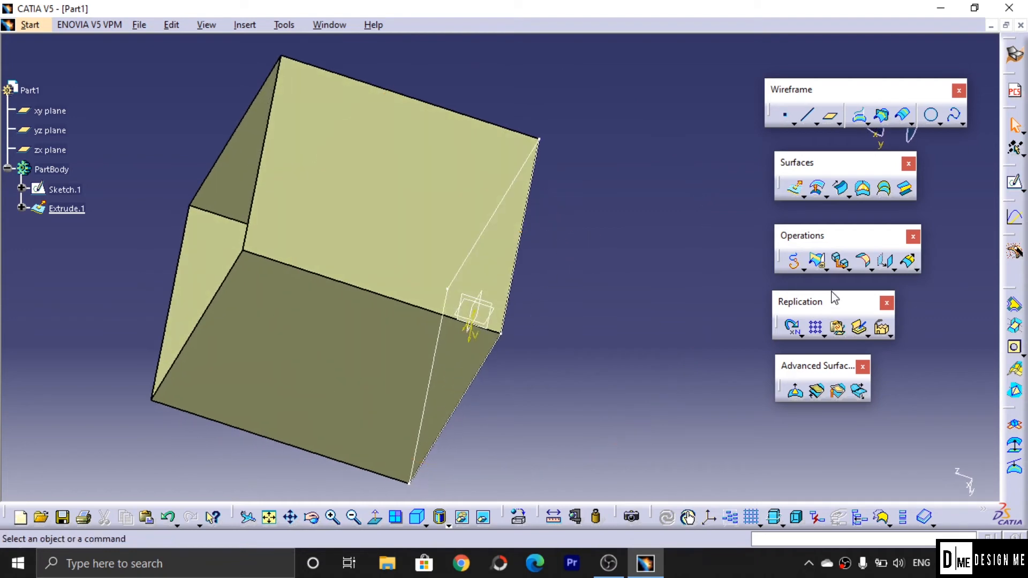
pyautogui.click(871, 271)
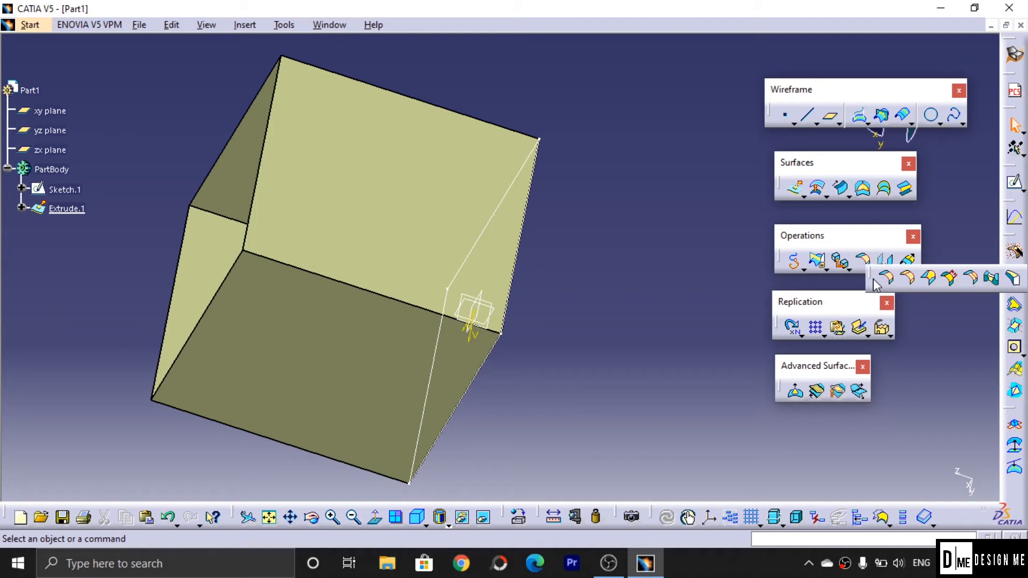
pyautogui.click(908, 278)
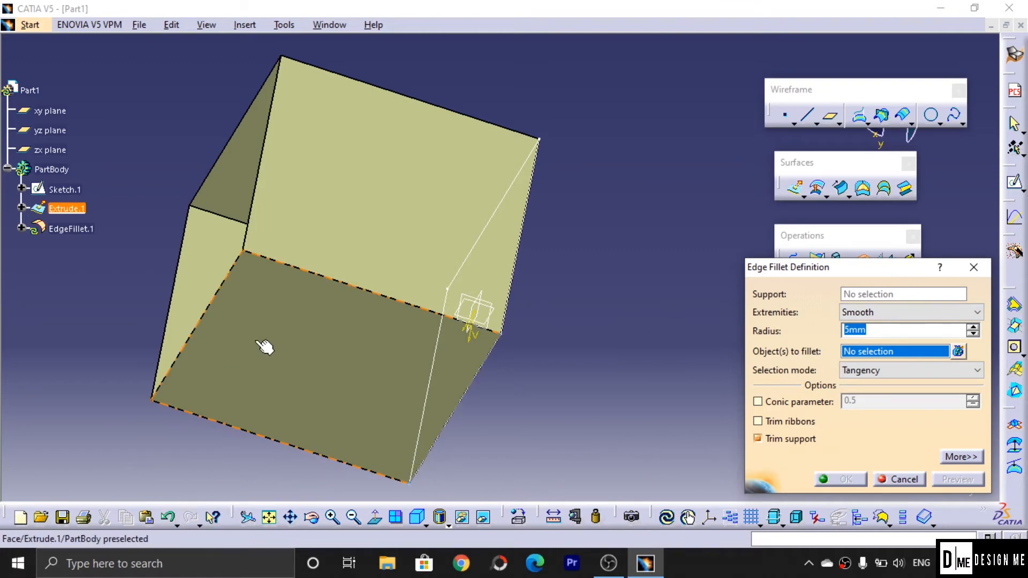
pyautogui.click(372, 288)
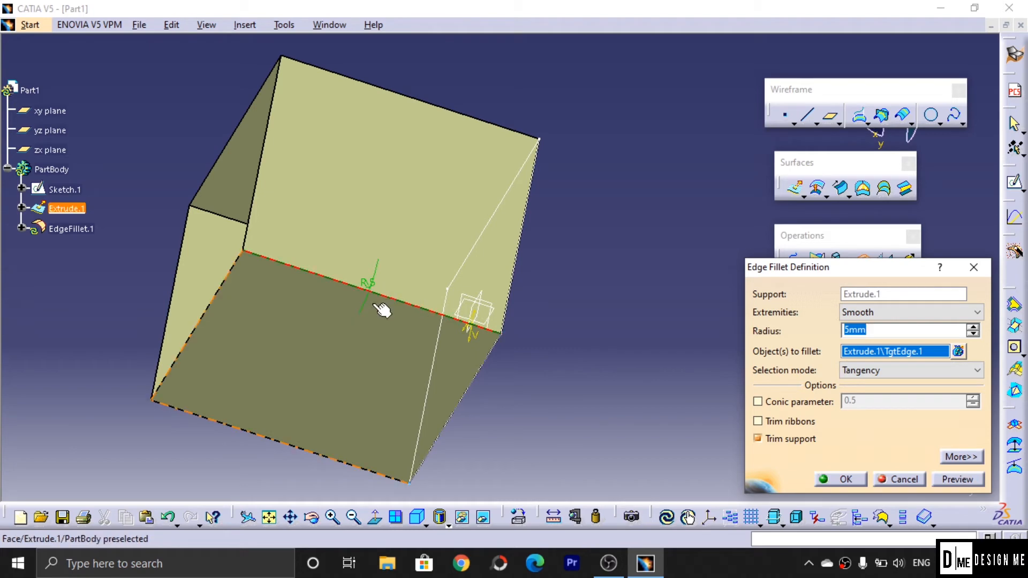
pyautogui.keyDown('ctrl'); pyautogui.moveTo(373, 309); pyautogui.dragTo(367, 209, button='middle'); pyautogui.keyUp('ctrl')
pyautogui.moveTo(339, 317); pyautogui.dragTo(490, 272, button='middle')
pyautogui.keyDown('ctrl'); pyautogui.moveTo(427, 262); pyautogui.dragTo(471, 298, button='middle'); pyautogui.keyUp('ctrl')
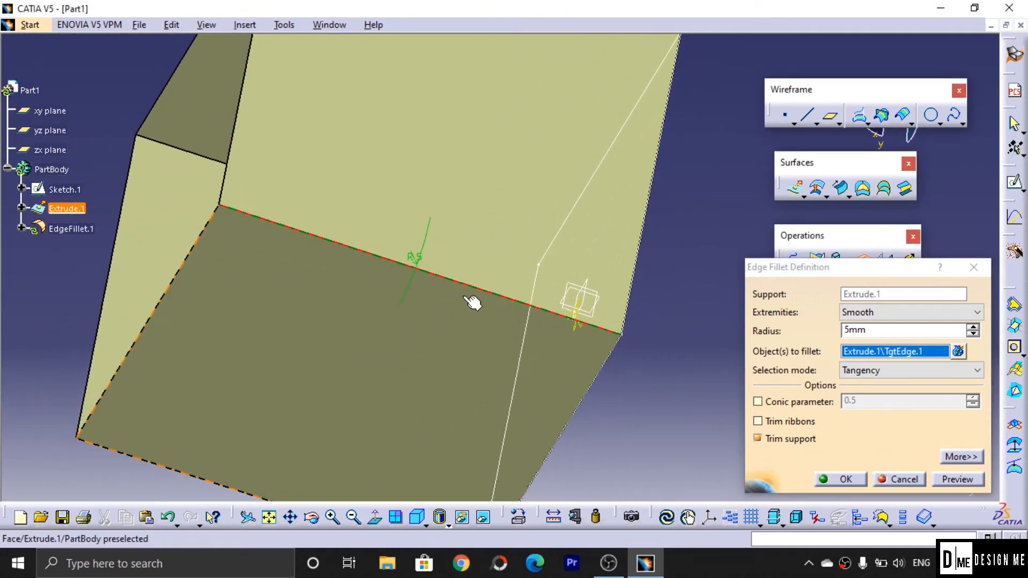
pyautogui.doubleClick(879, 329)
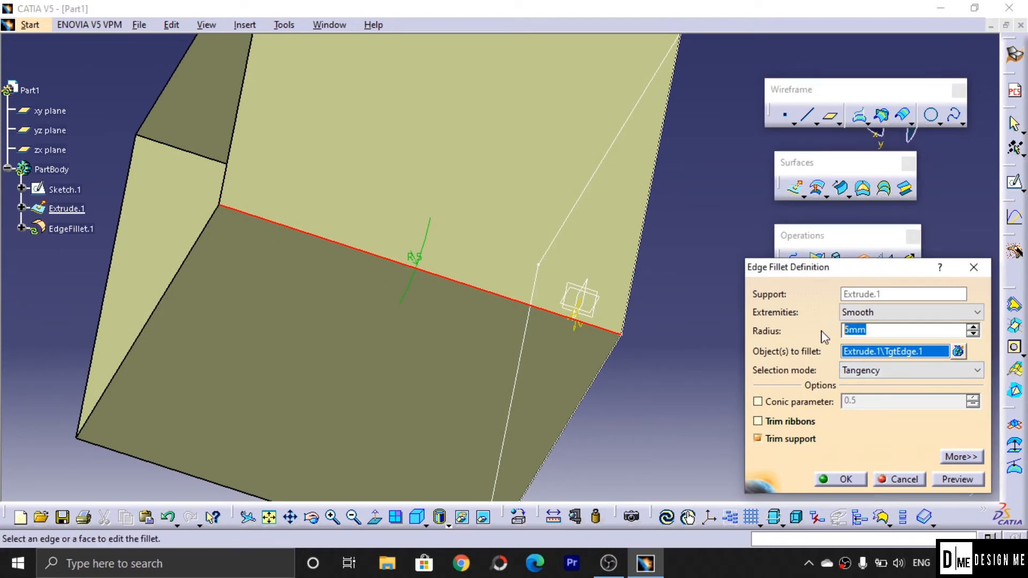
pyautogui.click(958, 480)
pyautogui.moveTo(349, 344); pyautogui.dragTo(425, 328, button='middle')
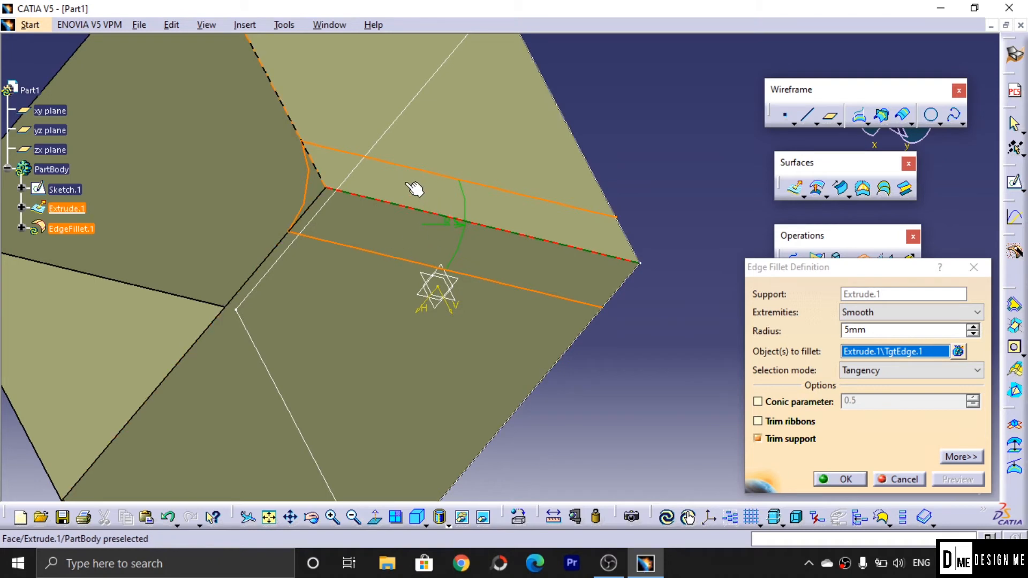
pyautogui.click(847, 478)
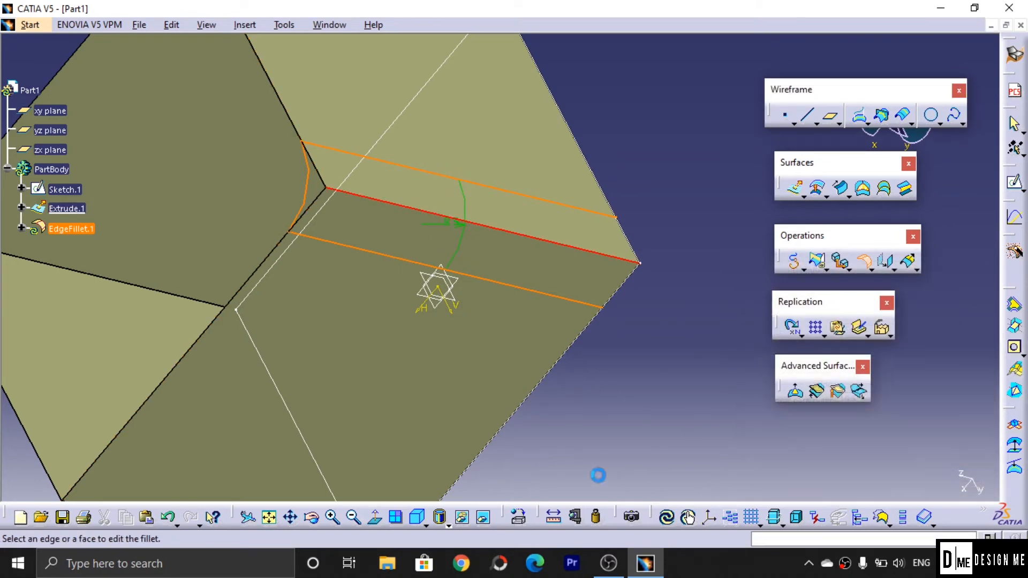
# Step: Review the finished fillet's shape and its definition, leaving the settings as they are
pyautogui.moveTo(443, 295); pyautogui.dragTo(509, 314, button='middle')
pyautogui.doubleClick(50, 229)
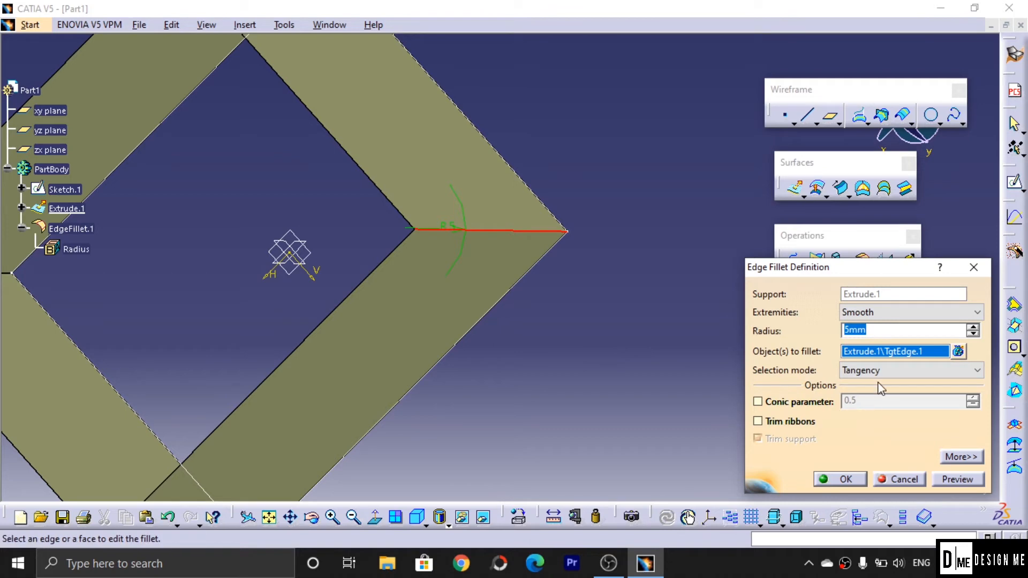
pyautogui.click(901, 479)
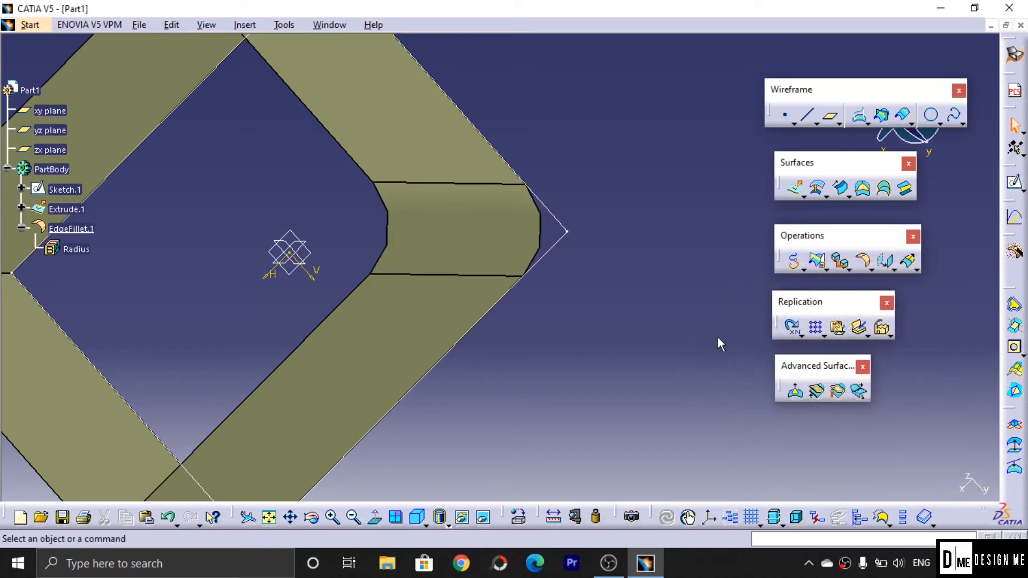
# Step: Undo the edge fillet and recreate it on the same edge with a 5 mm radius, Tangency selection and Trim support off
pyautogui.hotkey('ctrl', 'z')
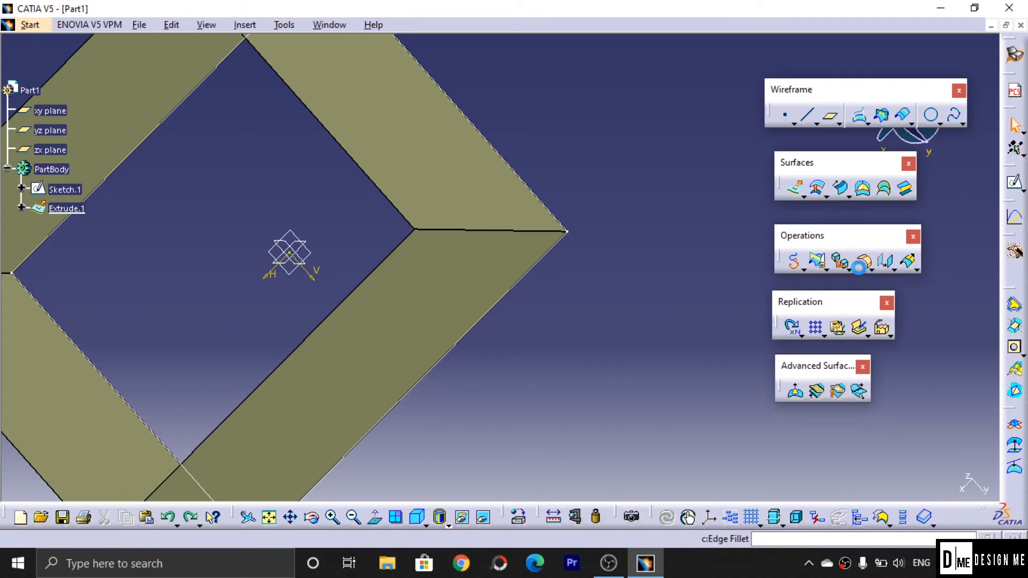
pyautogui.click(862, 261)
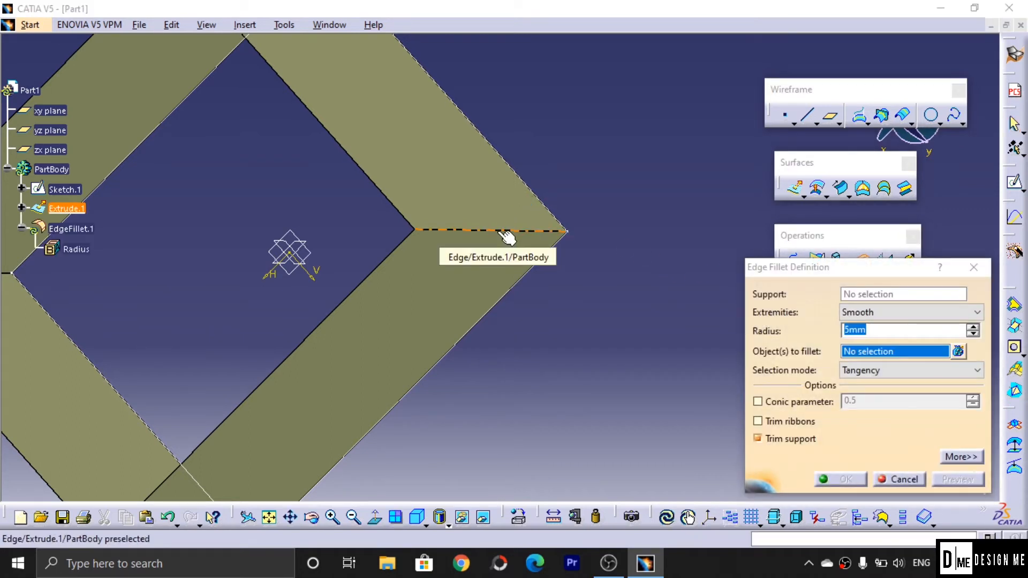
pyautogui.click(510, 232)
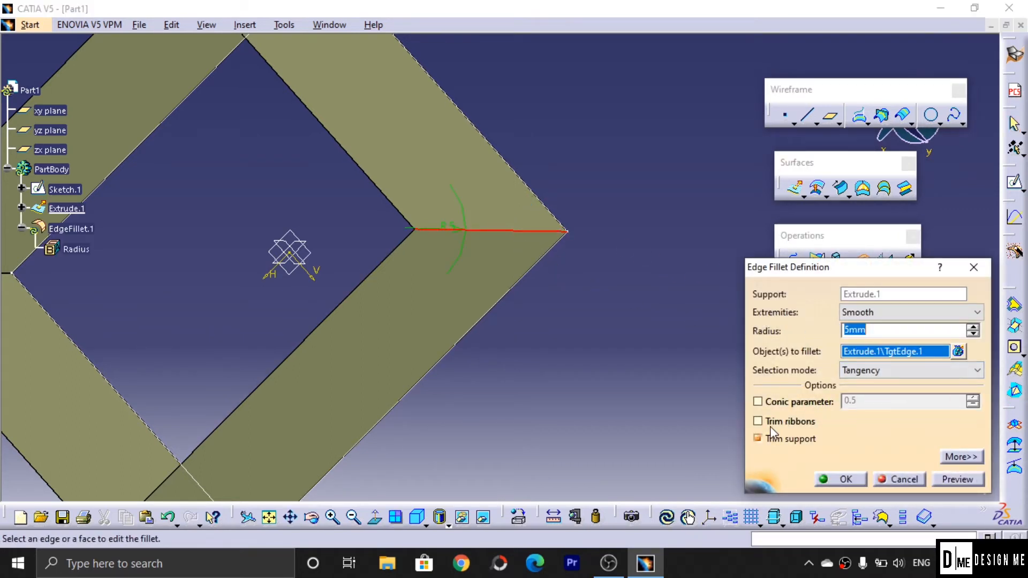
pyautogui.click(757, 439)
pyautogui.click(865, 371)
pyautogui.click(876, 375)
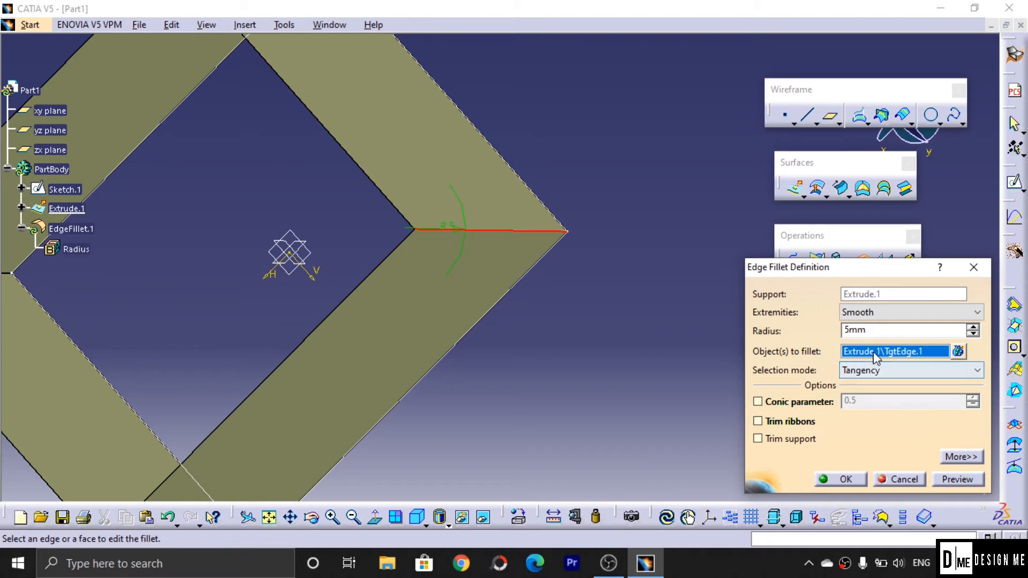
pyautogui.click(842, 479)
pyautogui.moveTo(404, 322); pyautogui.dragTo(435, 324, button='middle')
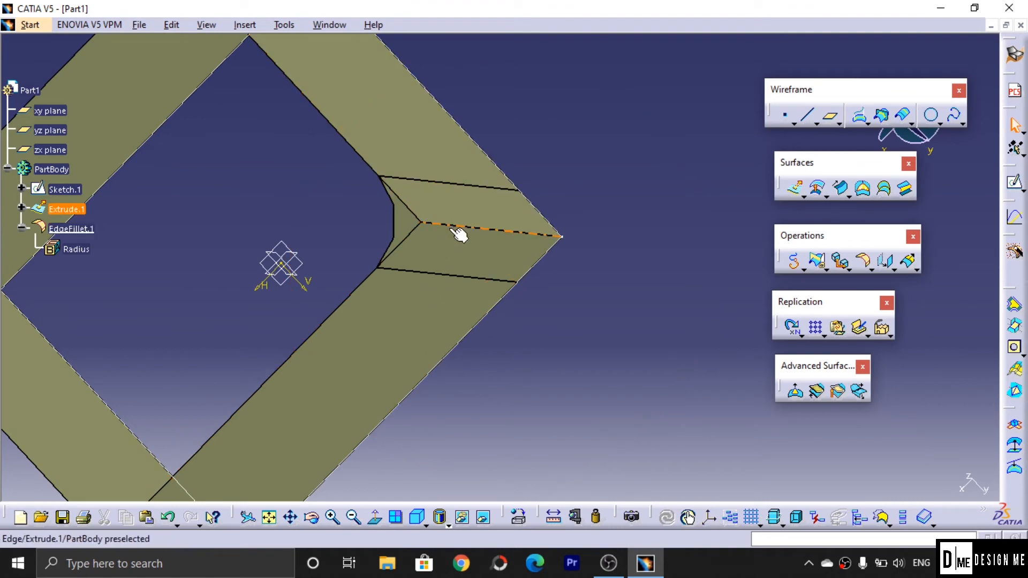
pyautogui.keyDown('ctrl'); pyautogui.moveTo(438, 209); pyautogui.dragTo(543, 321, button='middle'); pyautogui.keyUp('ctrl')
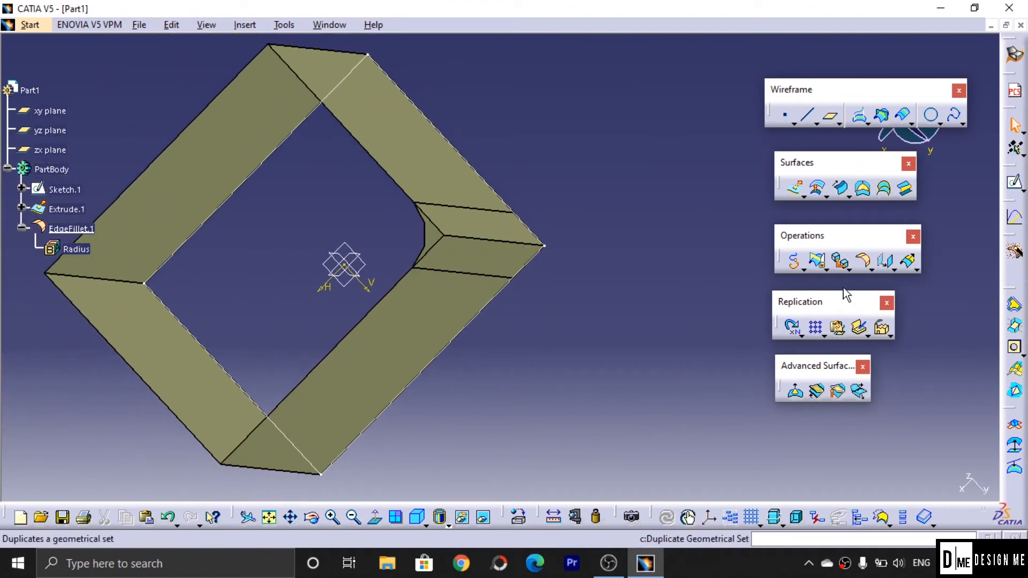
# Step: Start a variable radius fillet on the corner edge next to the filleted one, setting 2 mm at the end away from the sketch
pyautogui.click(866, 265)
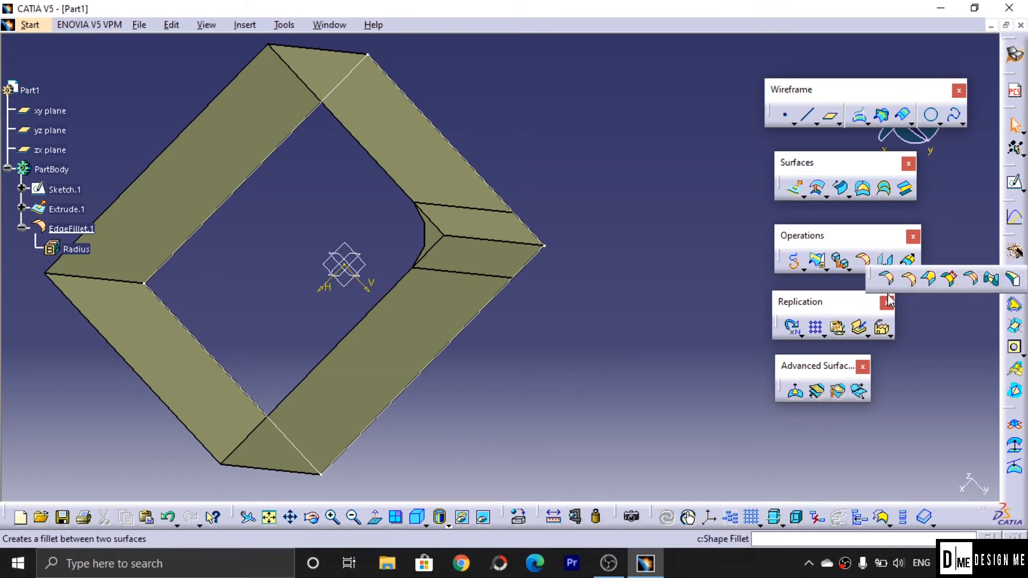
pyautogui.click(932, 280)
pyautogui.moveTo(582, 200); pyautogui.dragTo(485, 243, button='middle')
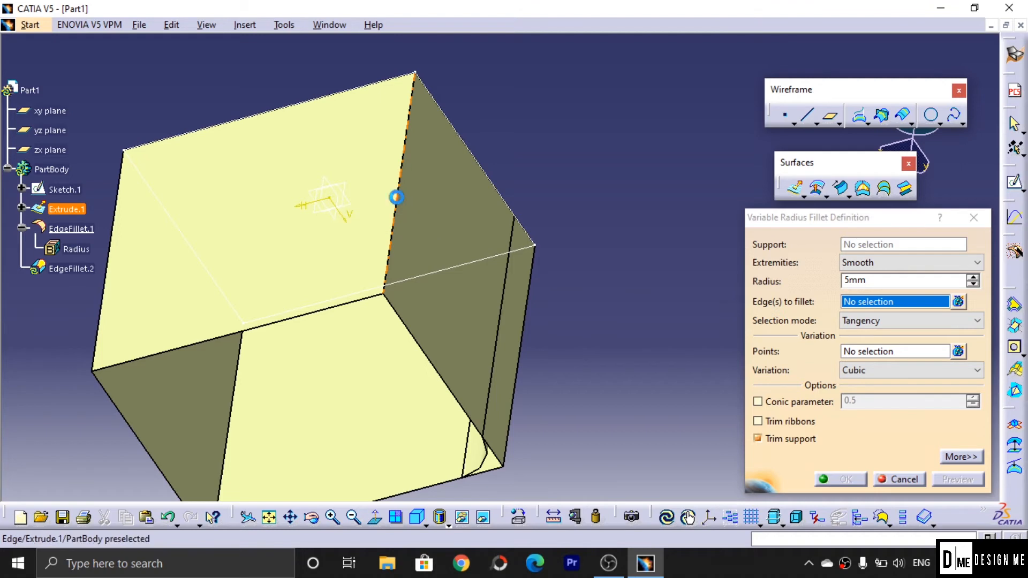
pyautogui.click(396, 202)
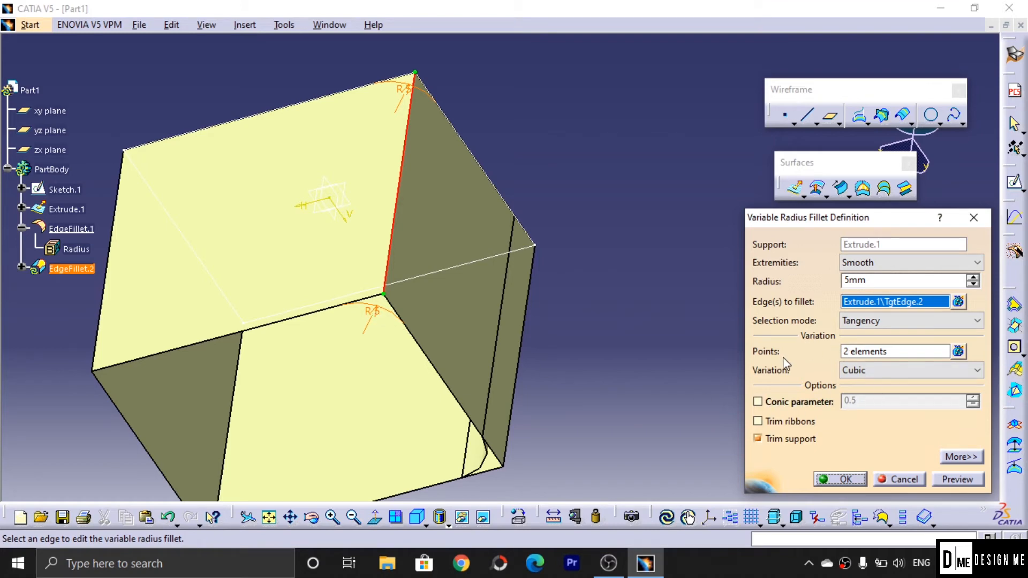
pyautogui.click(870, 352)
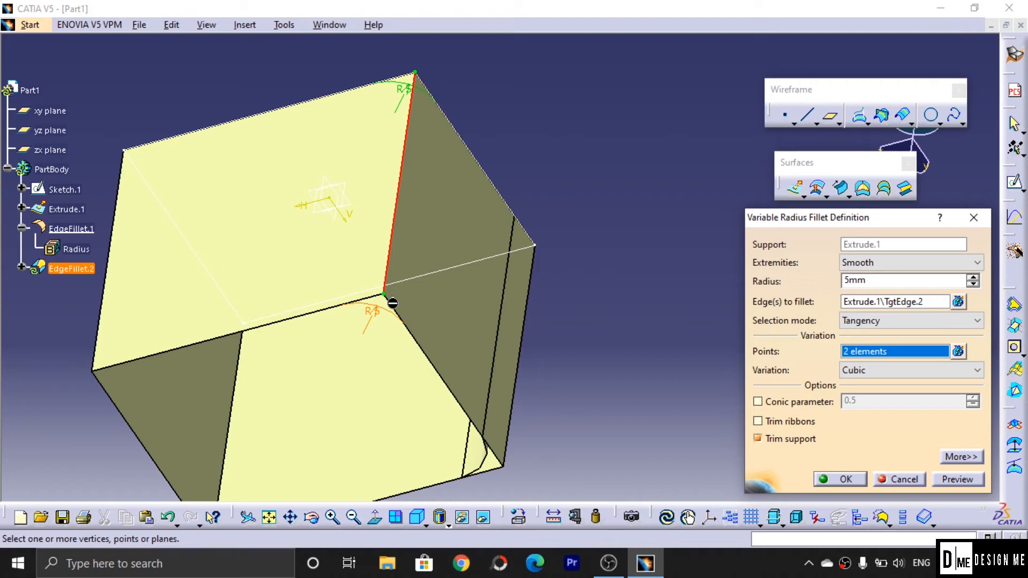
pyautogui.doubleClick(375, 308)
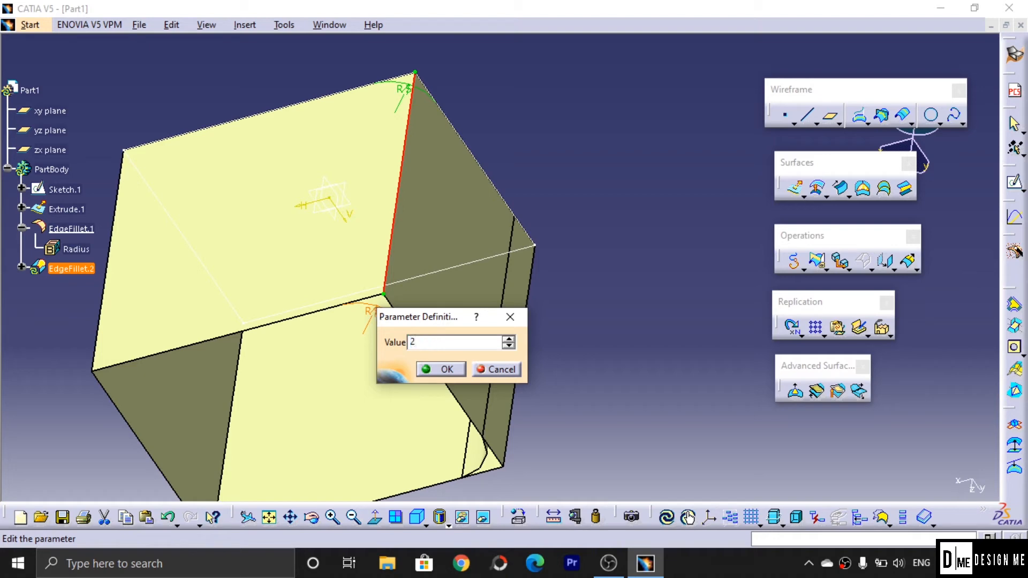
pyautogui.write('2')
pyautogui.click(445, 369)
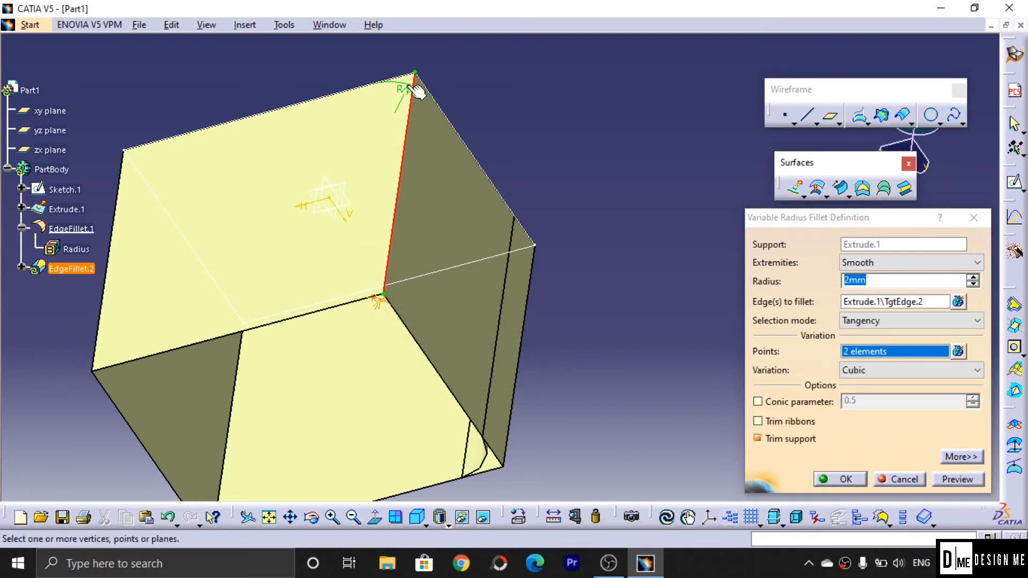
# Step: Set the radius at the sketch-profile end of the edge to 10 mm and create the variable fillet with Cubic variation
pyautogui.doubleClick(404, 88)
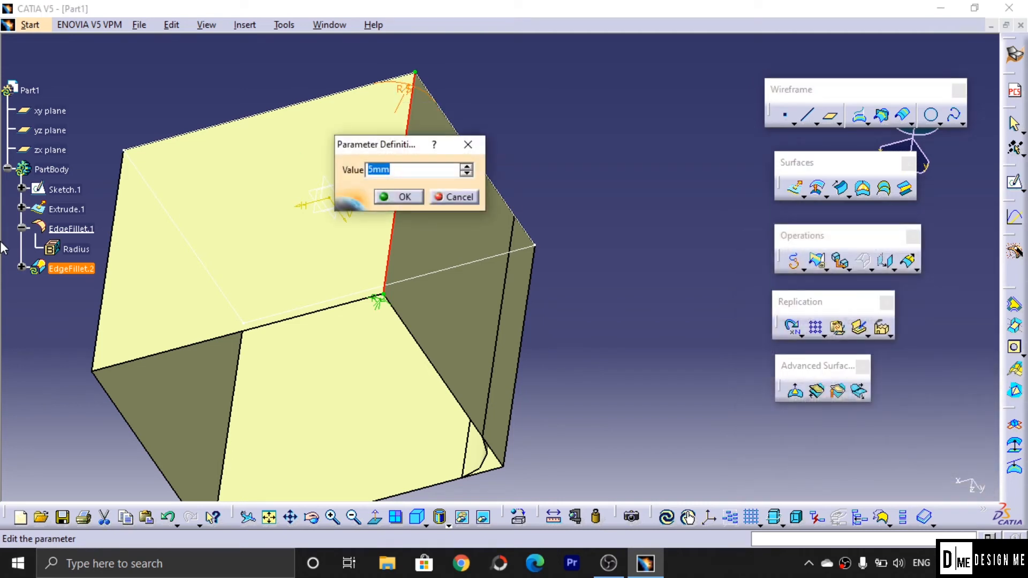
pyautogui.write('10')
pyautogui.click(375, 197)
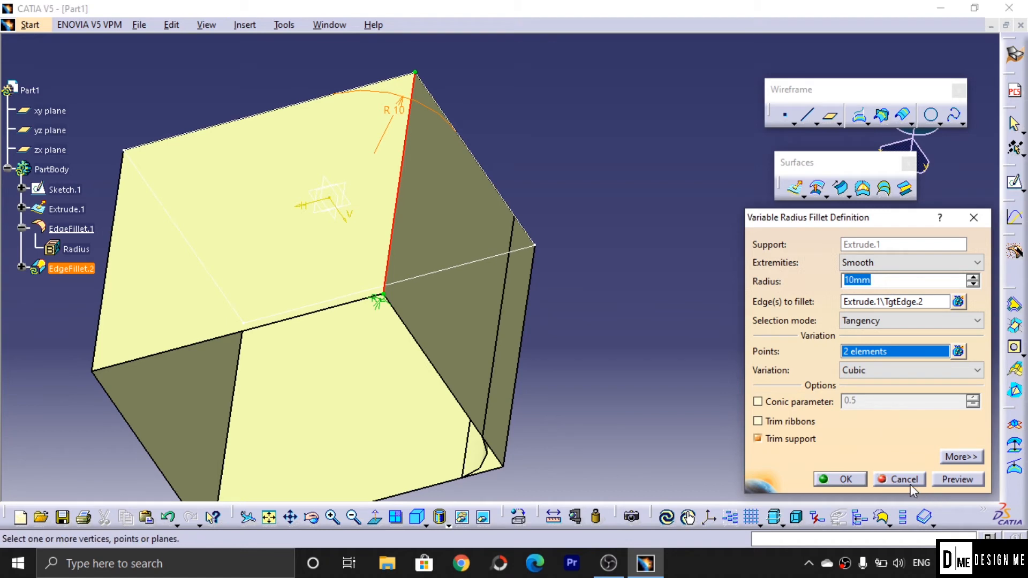
pyautogui.click(869, 372)
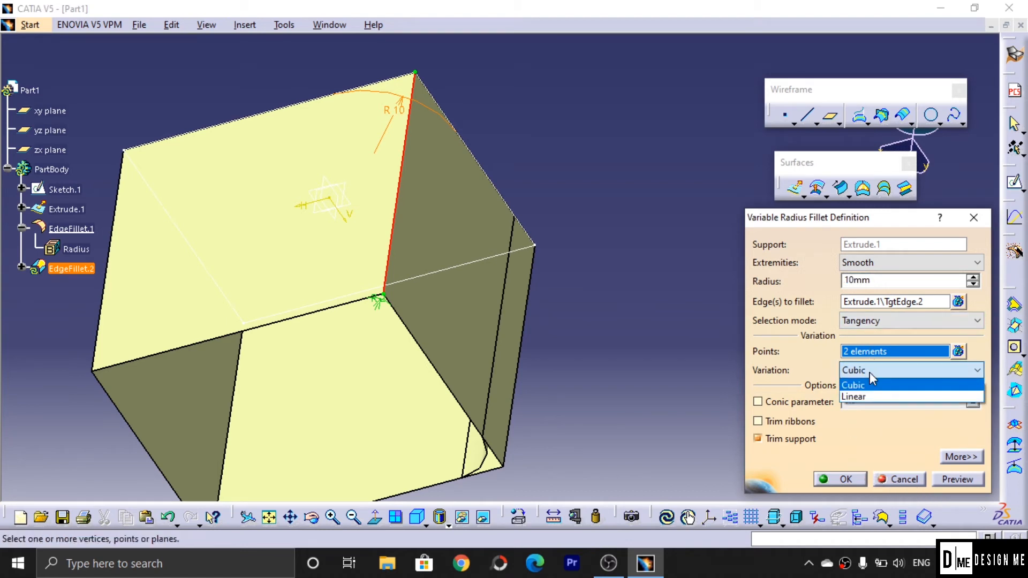
pyautogui.click(870, 371)
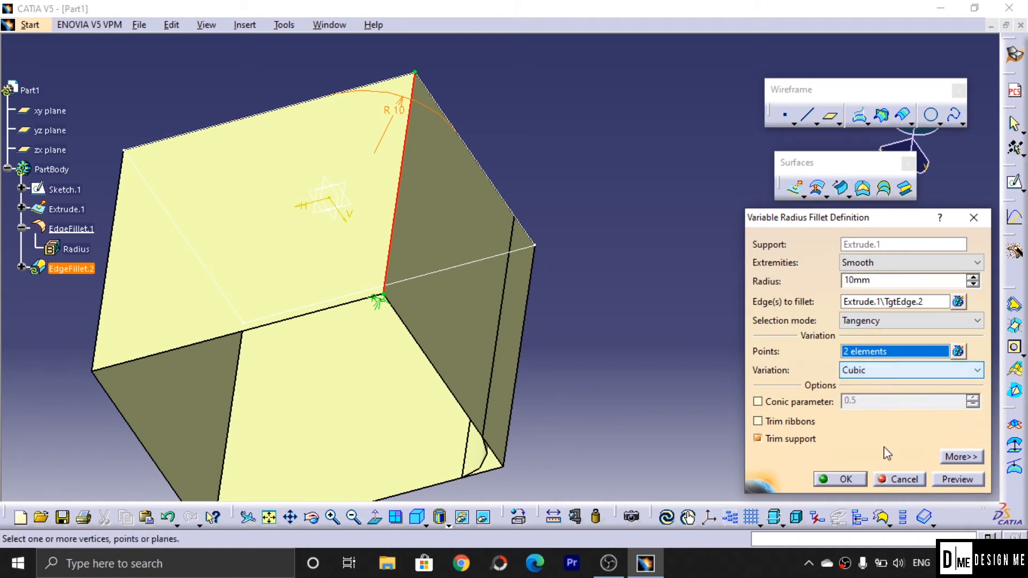
pyautogui.click(847, 479)
pyautogui.moveTo(644, 197); pyautogui.dragTo(487, 257, button='middle')
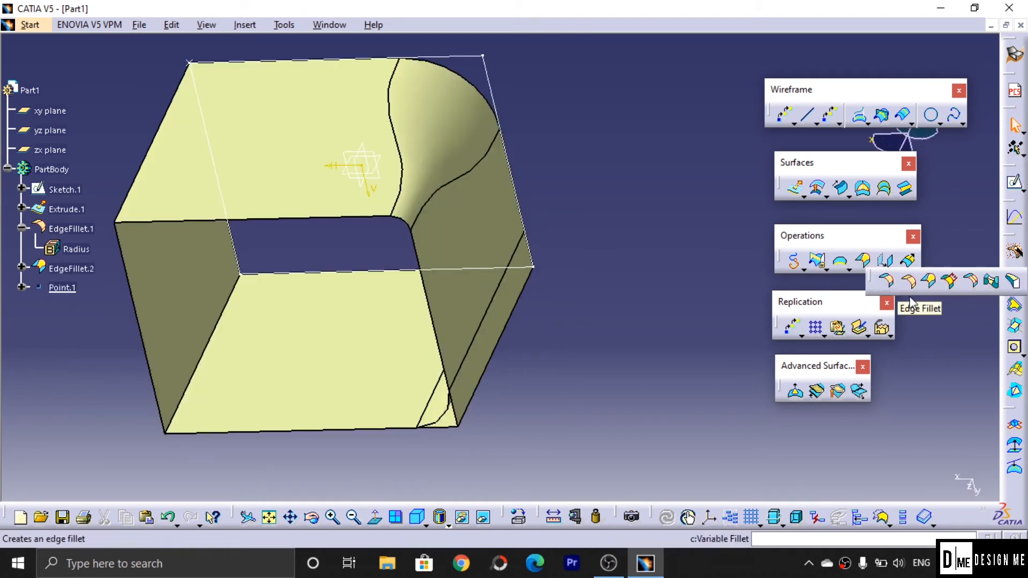
pyautogui.click(887, 281)
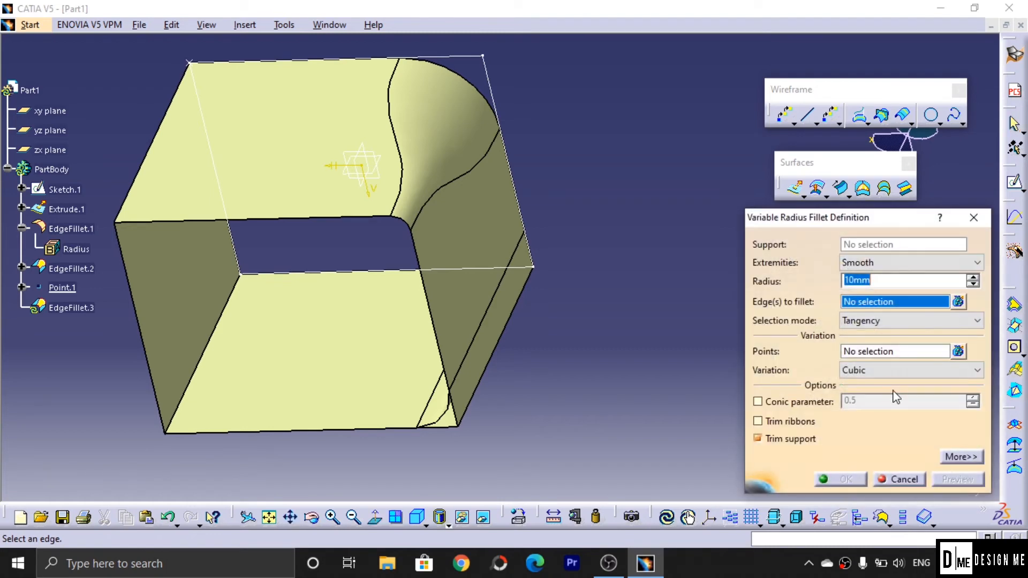
pyautogui.click(895, 478)
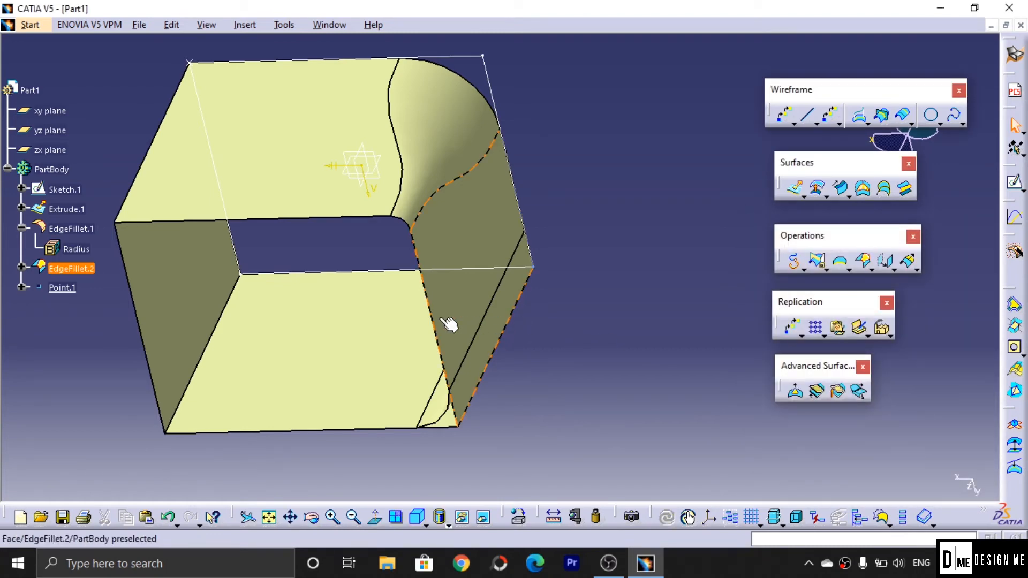
pyautogui.moveTo(449, 324); pyautogui.dragTo(429, 271, button='middle')
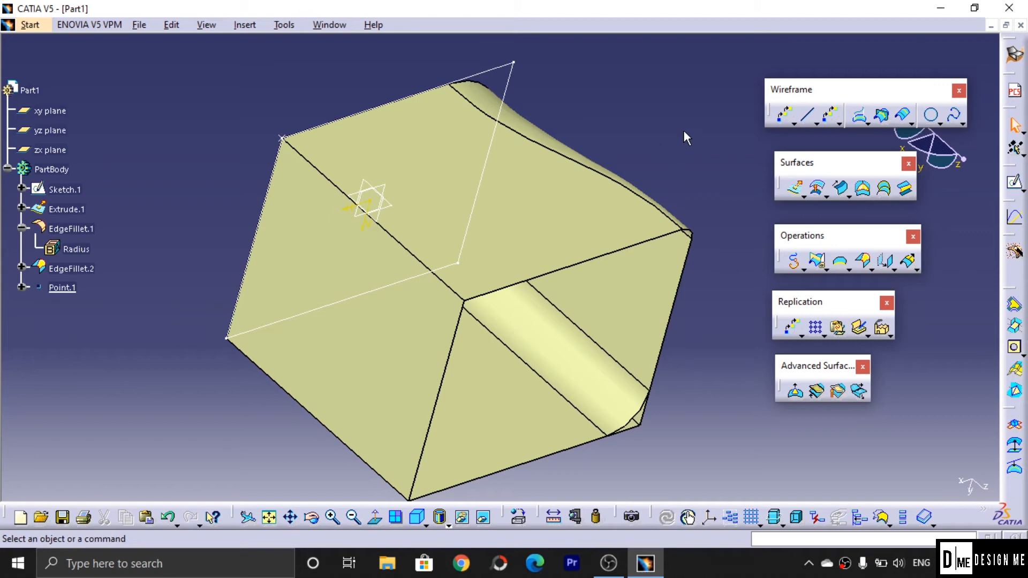
pyautogui.click(791, 122)
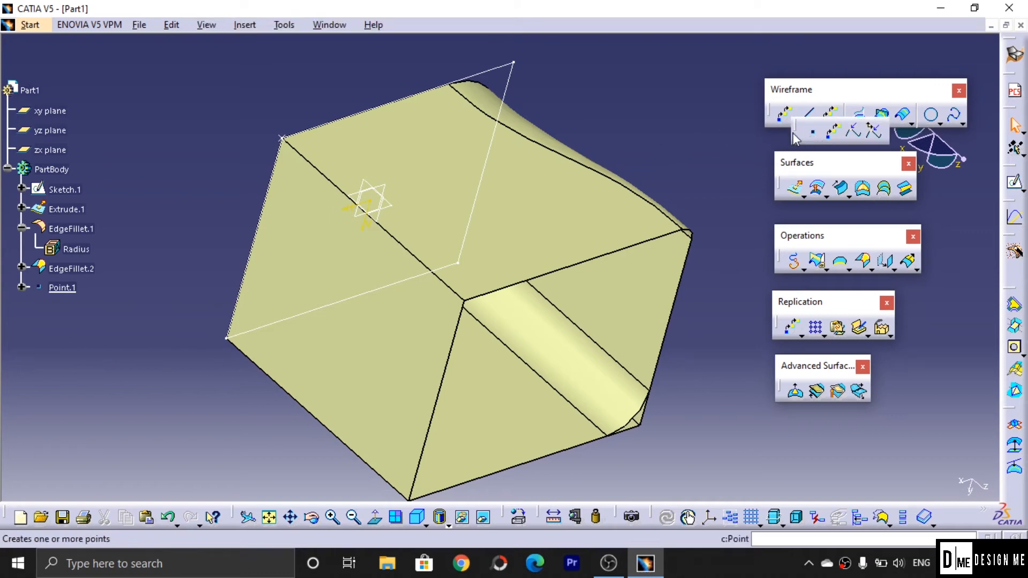
pyautogui.click(808, 134)
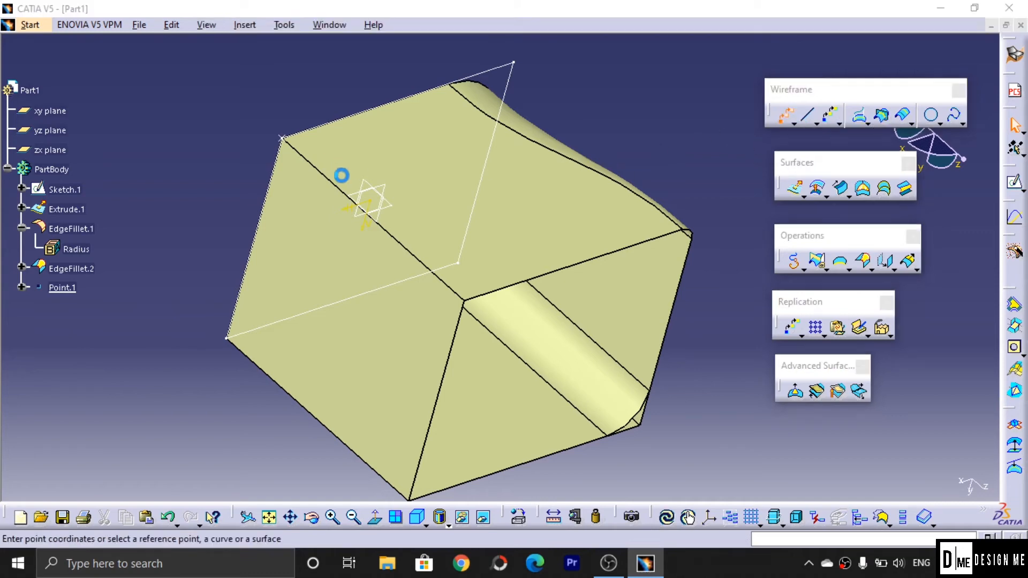
pyautogui.click(355, 204)
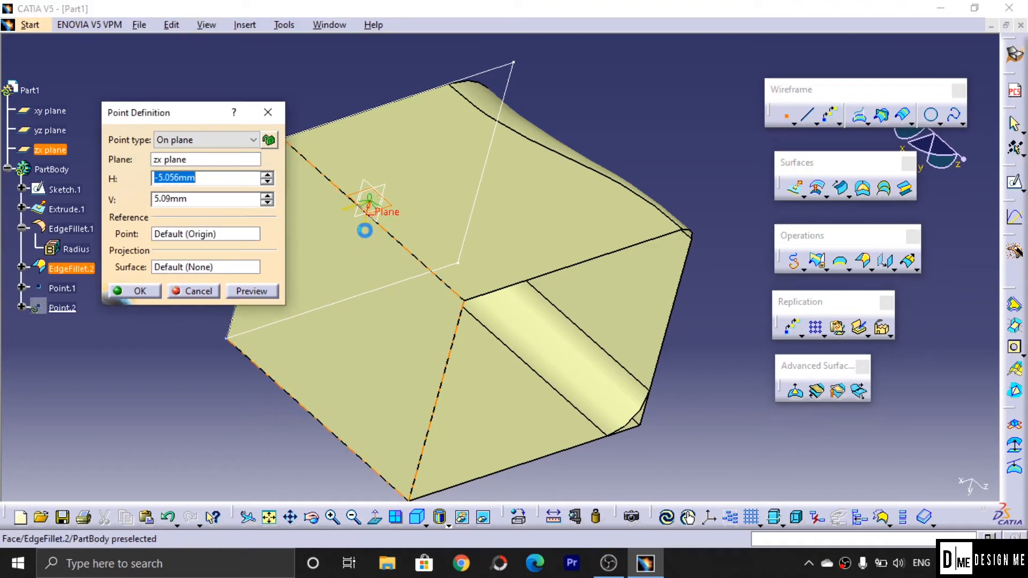
pyautogui.click(409, 275)
pyautogui.moveTo(410, 275); pyautogui.dragTo(449, 276, button='middle')
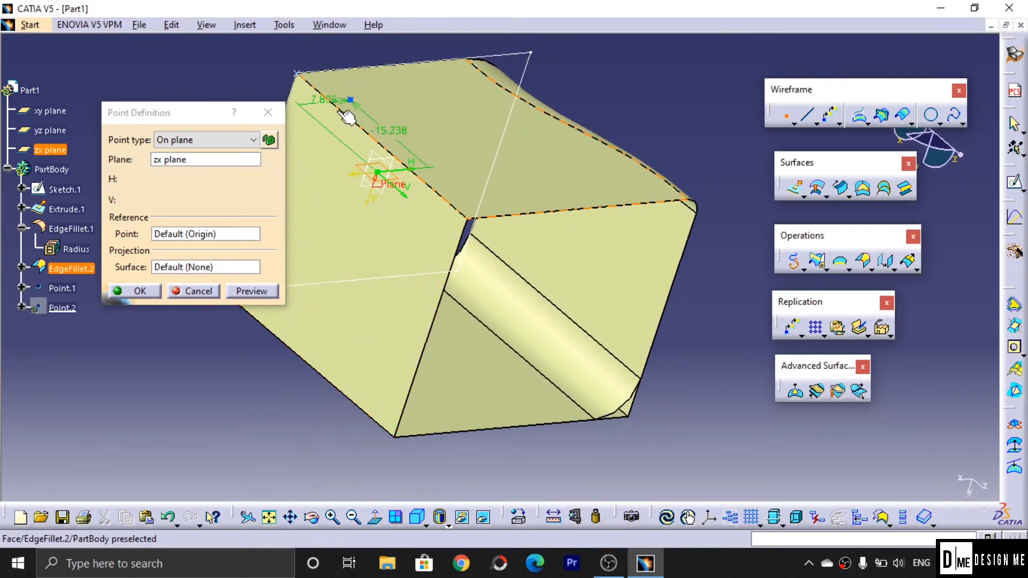
pyautogui.click(409, 232)
pyautogui.moveTo(410, 232); pyautogui.dragTo(479, 290, button='middle')
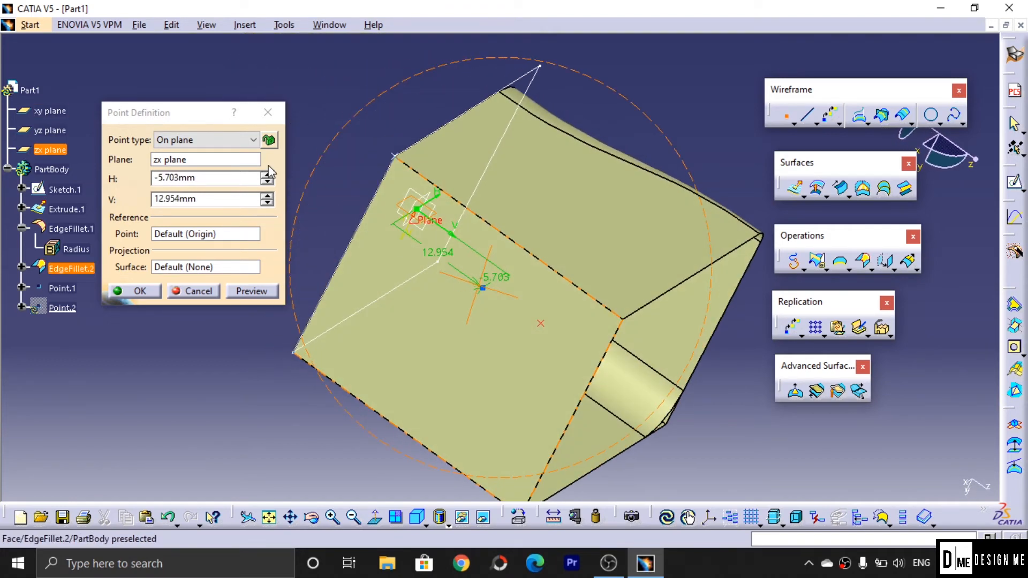
pyautogui.click(244, 140)
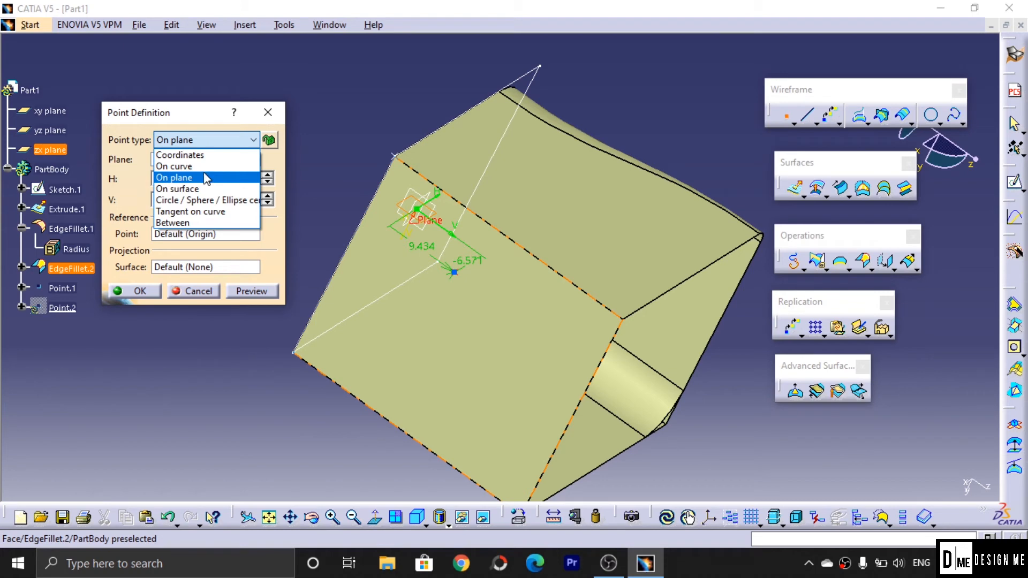
pyautogui.click(206, 179)
pyautogui.click(203, 141)
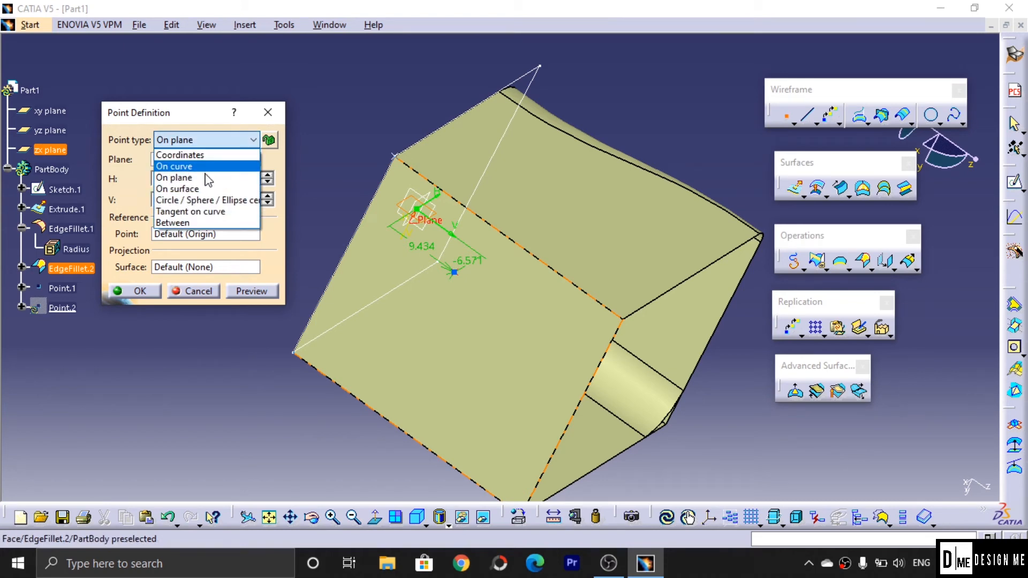
pyautogui.click(207, 189)
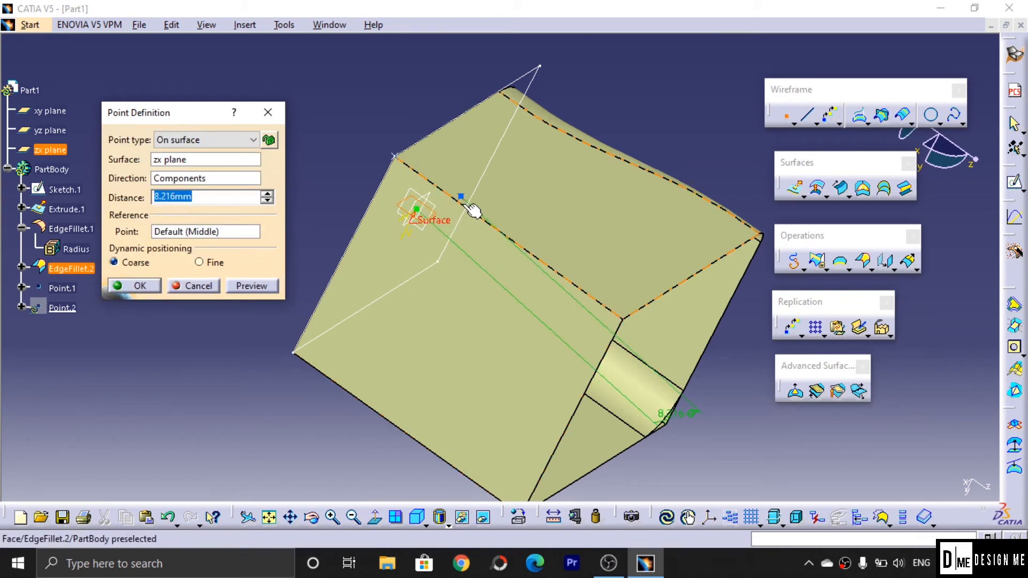
pyautogui.moveTo(476, 226)
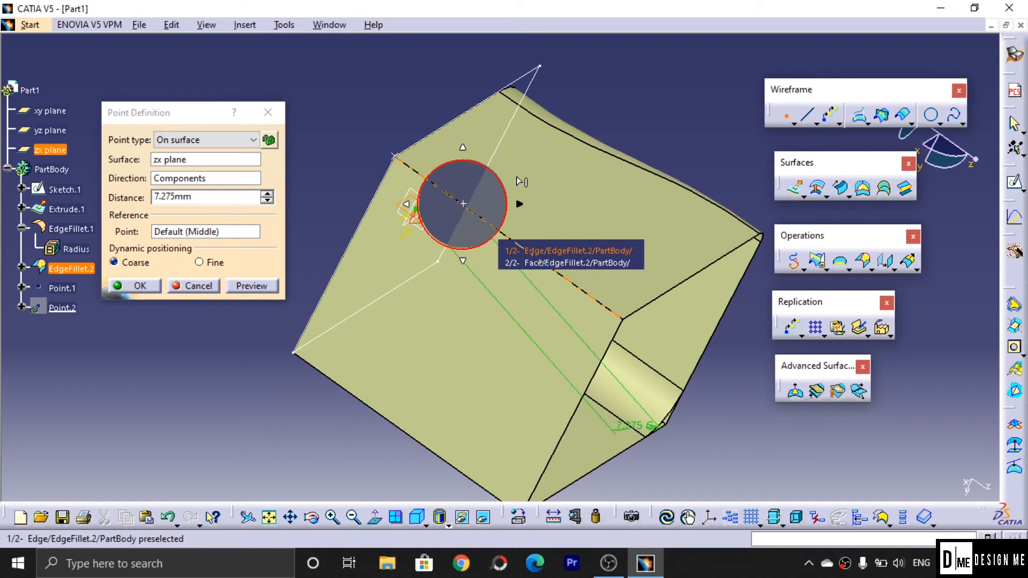
pyautogui.click(463, 204)
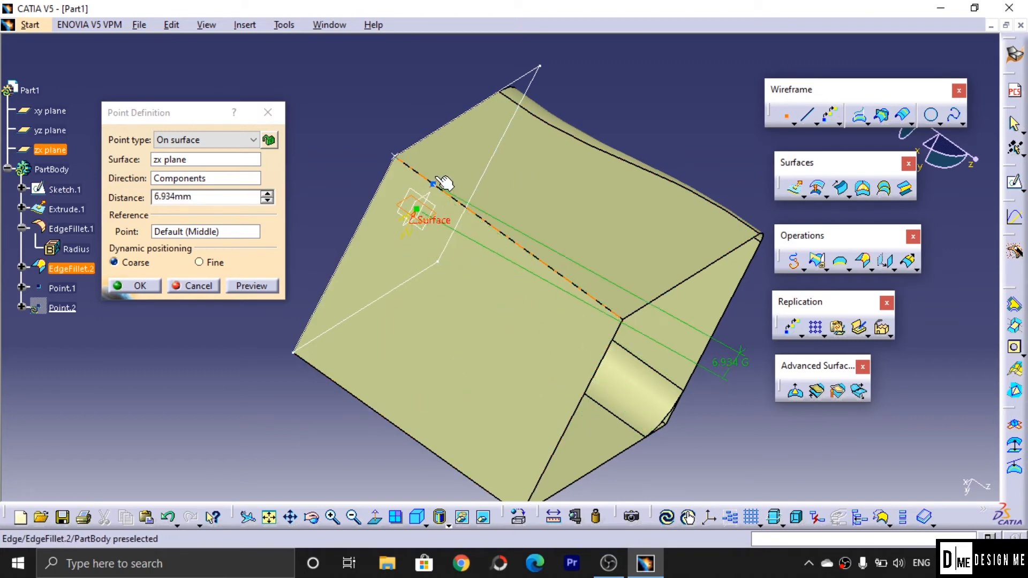
pyautogui.press('Escape')
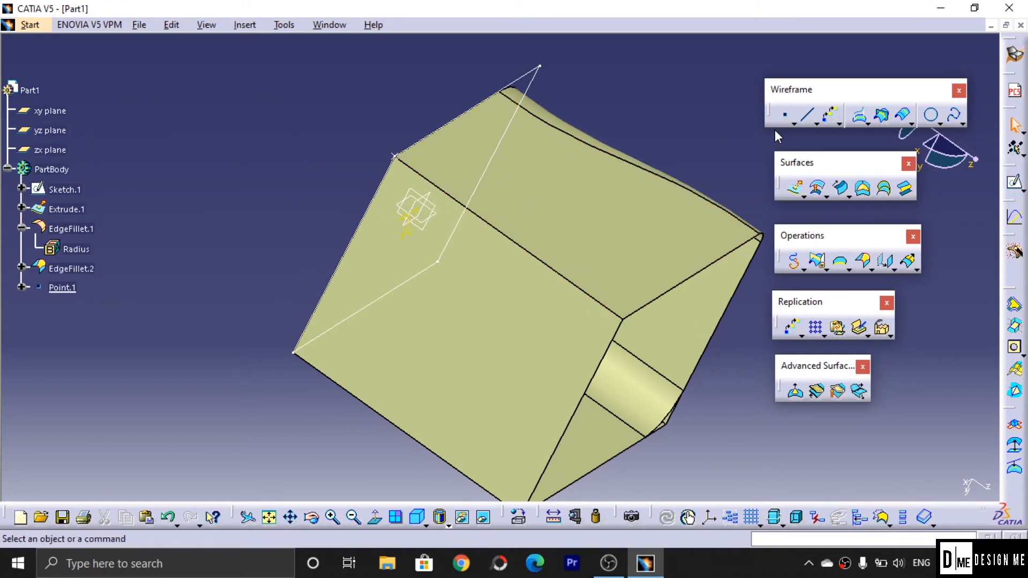
# Step: Create an on-curve point about 9 mm from the sketch-profile end of an unfilleted corner edge
pyautogui.click(785, 118)
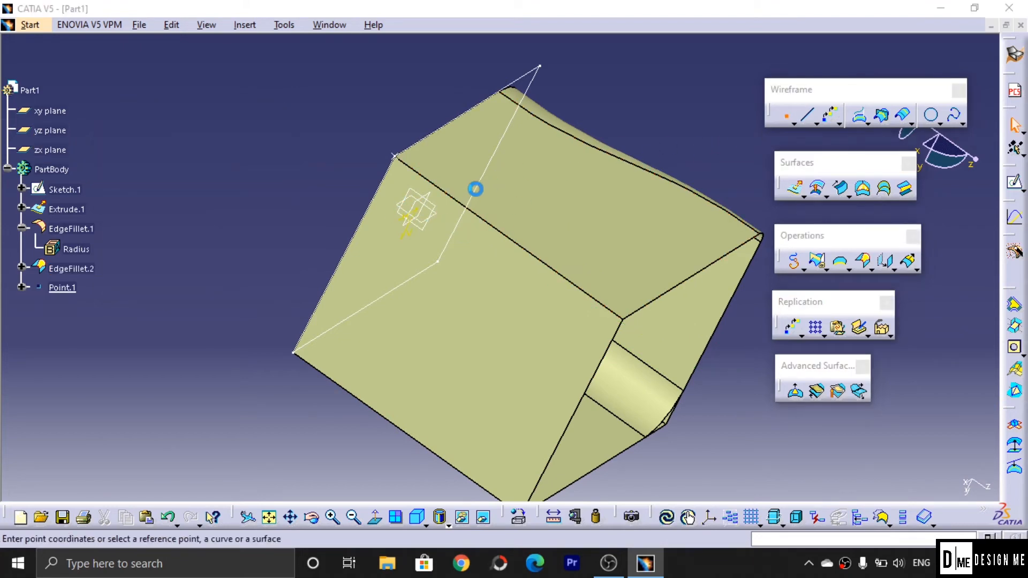
pyautogui.click(432, 183)
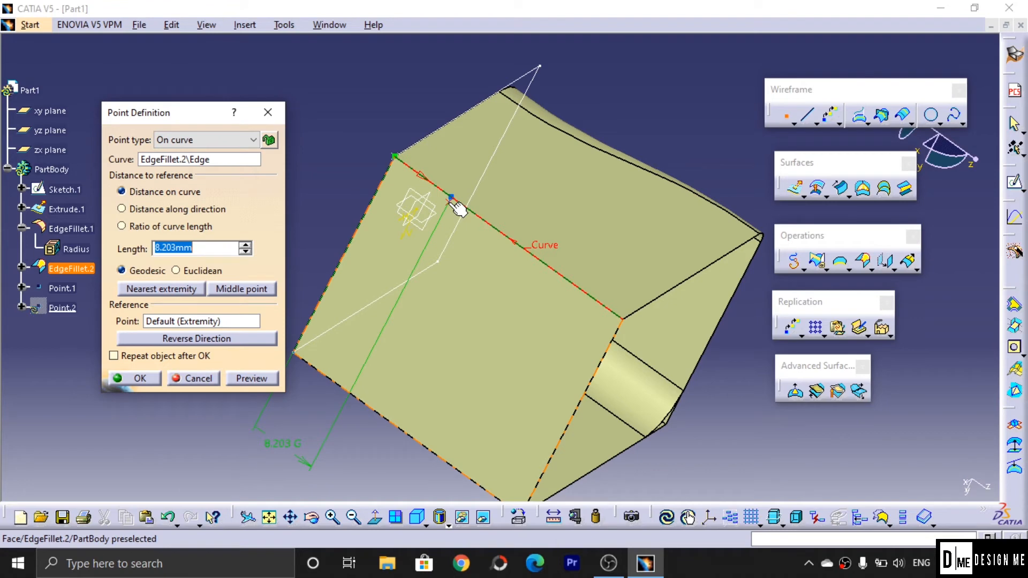
pyautogui.moveTo(460, 210); pyautogui.dragTo(468, 208)
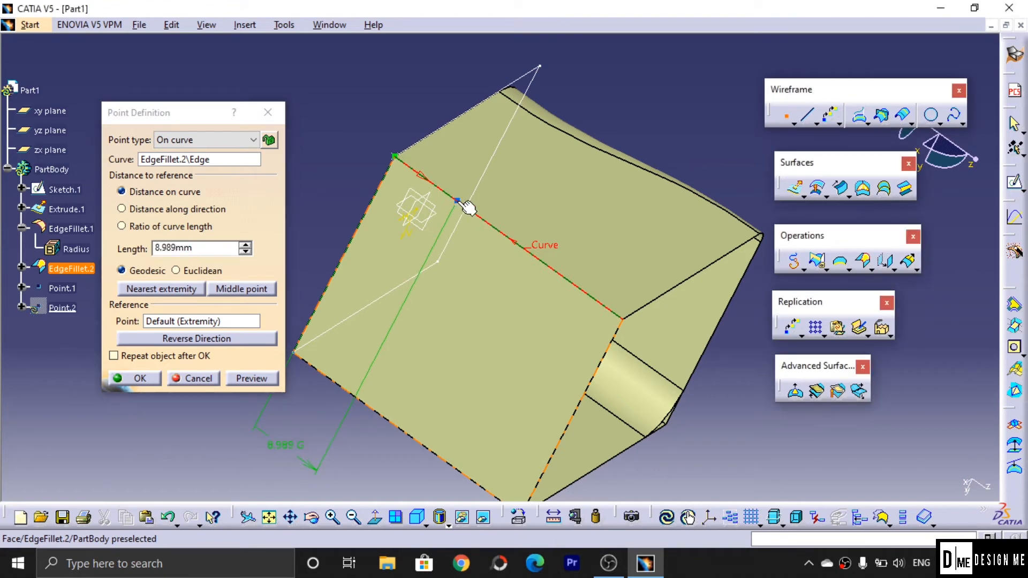
pyautogui.click(149, 367)
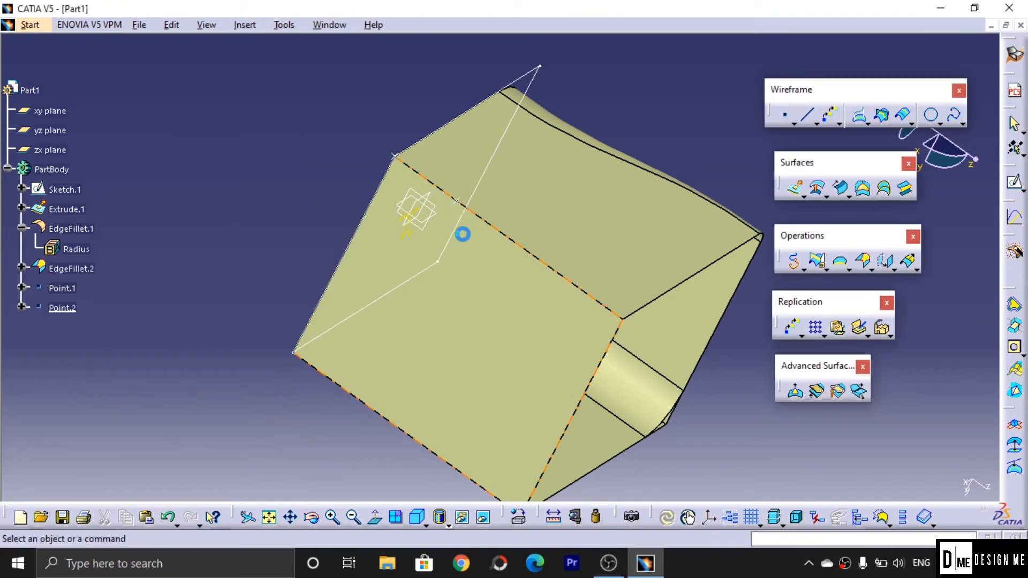
# Step: Start a variable radius fillet on the corner edge carrying the new on-curve point and add that point as an intermediate variation point
pyautogui.moveTo(580, 321); pyautogui.dragTo(466, 287, button='middle')
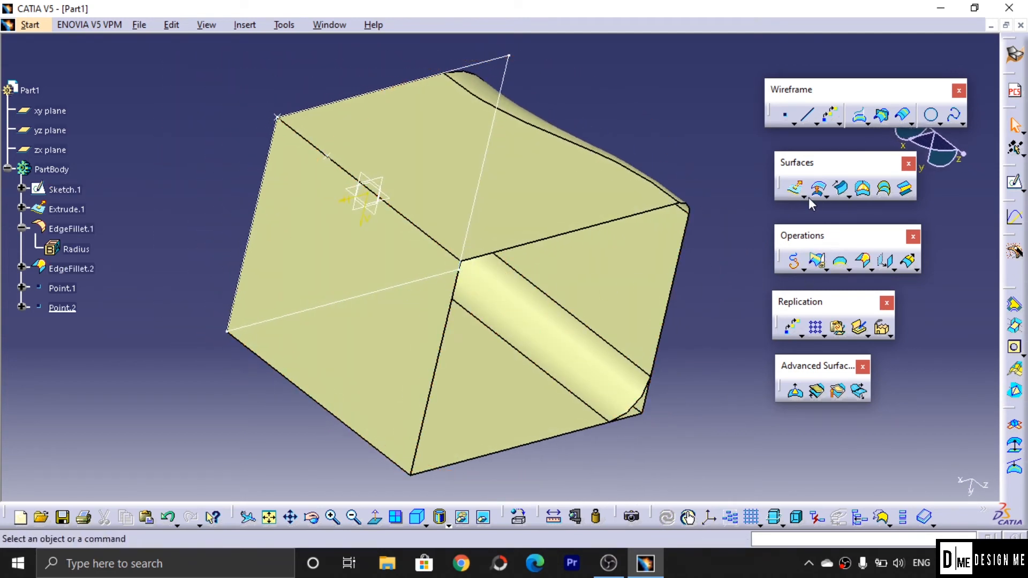
pyautogui.click(863, 260)
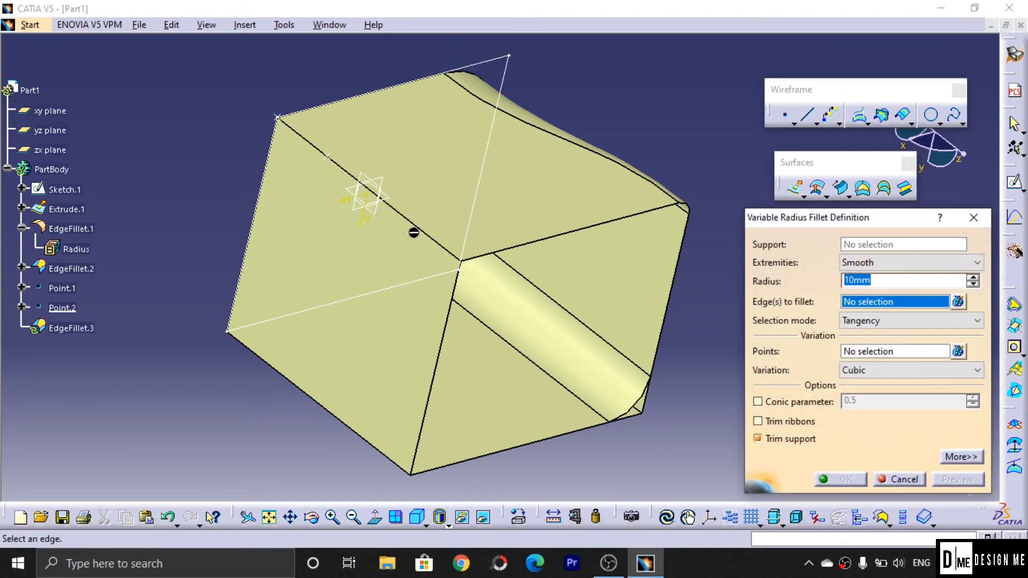
pyautogui.click(418, 227)
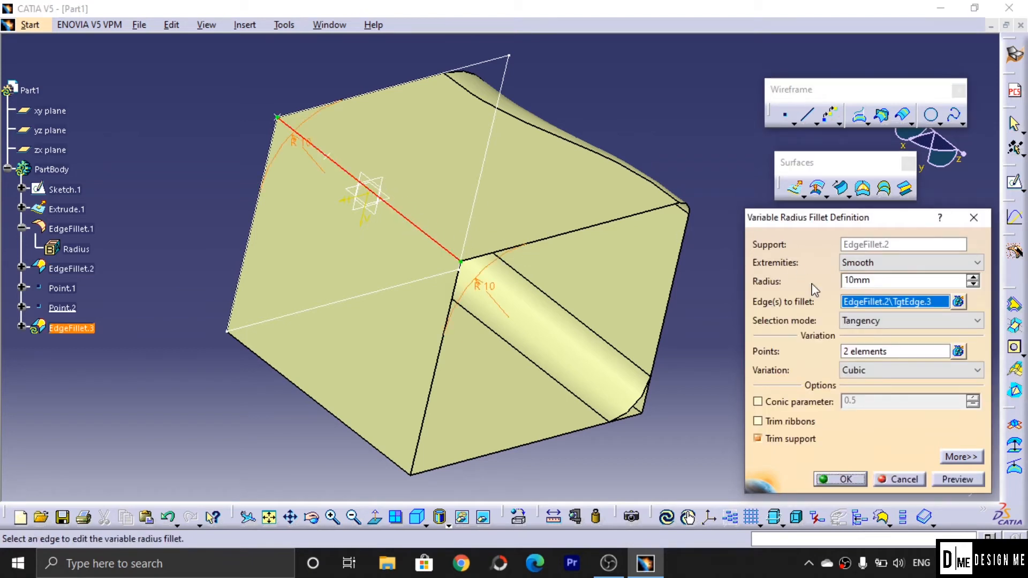
pyautogui.click(897, 353)
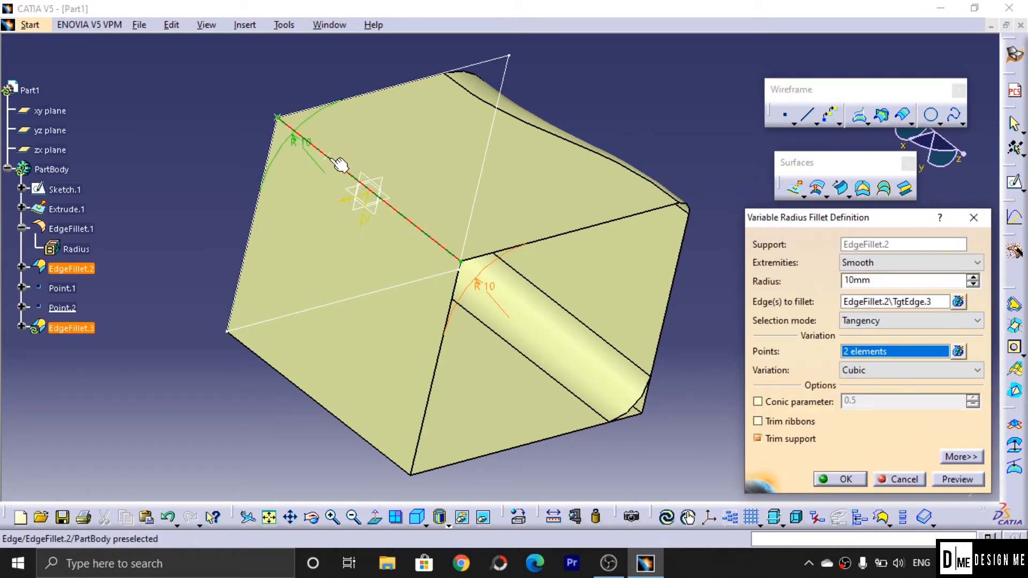
pyautogui.keyDown('ctrl'); pyautogui.moveTo(332, 159); pyautogui.dragTo(343, 80, button='middle'); pyautogui.keyUp('ctrl')
pyautogui.moveTo(334, 215); pyautogui.dragTo(564, 366, button='middle')
pyautogui.click(500, 279)
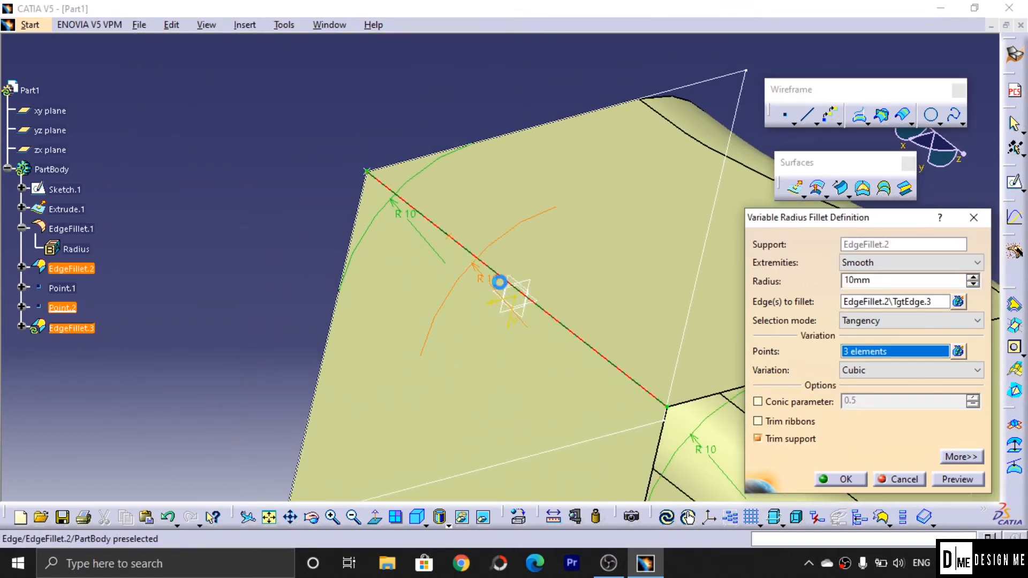
pyautogui.moveTo(648, 292)
pyautogui.mouseDown(button='middle')
pyautogui.moveTo(608, 289)
pyautogui.moveTo(493, 222)
pyautogui.mouseUp(button='middle')
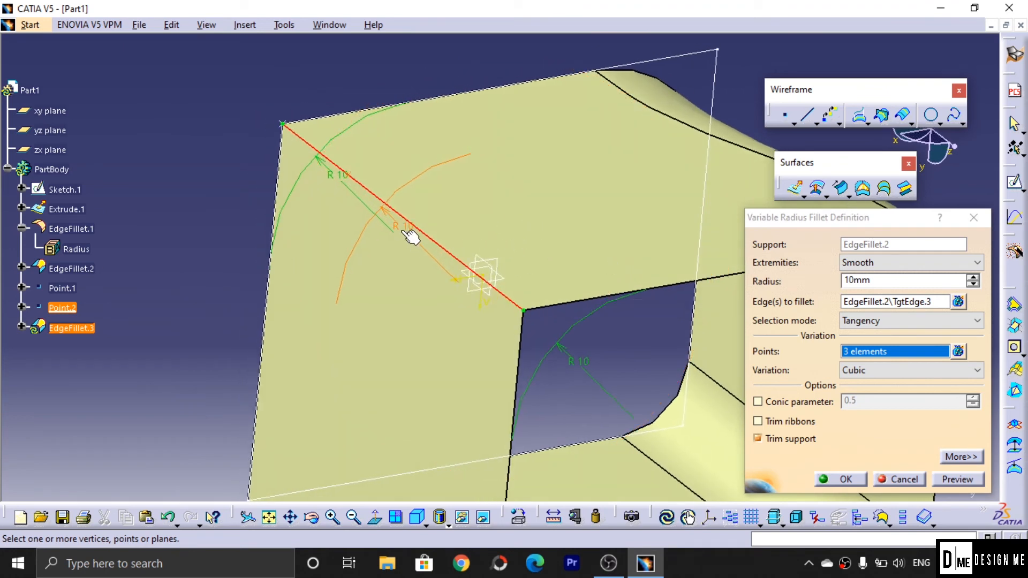
# Step: Set the fillet radius to 5 mm at the sketch-profile end and 2 mm at the far end, and create the fillet
pyautogui.doubleClick(340, 174)
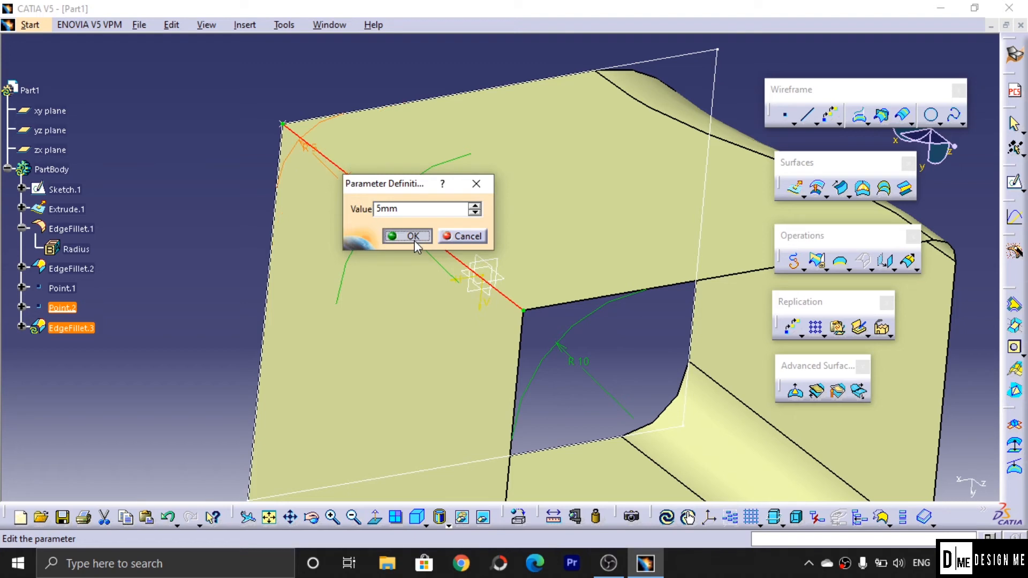
pyautogui.click(415, 241)
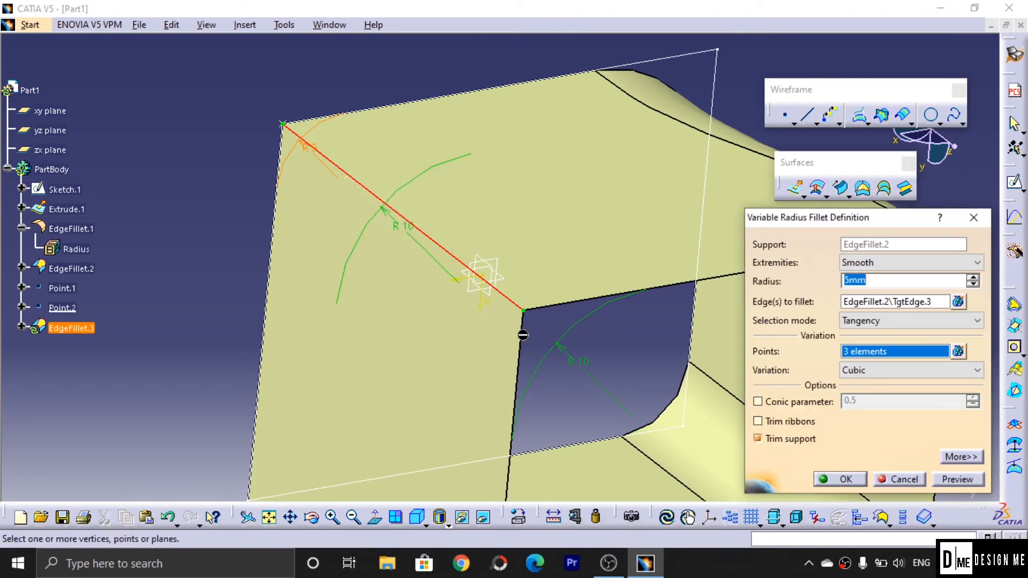
pyautogui.doubleClick(573, 362)
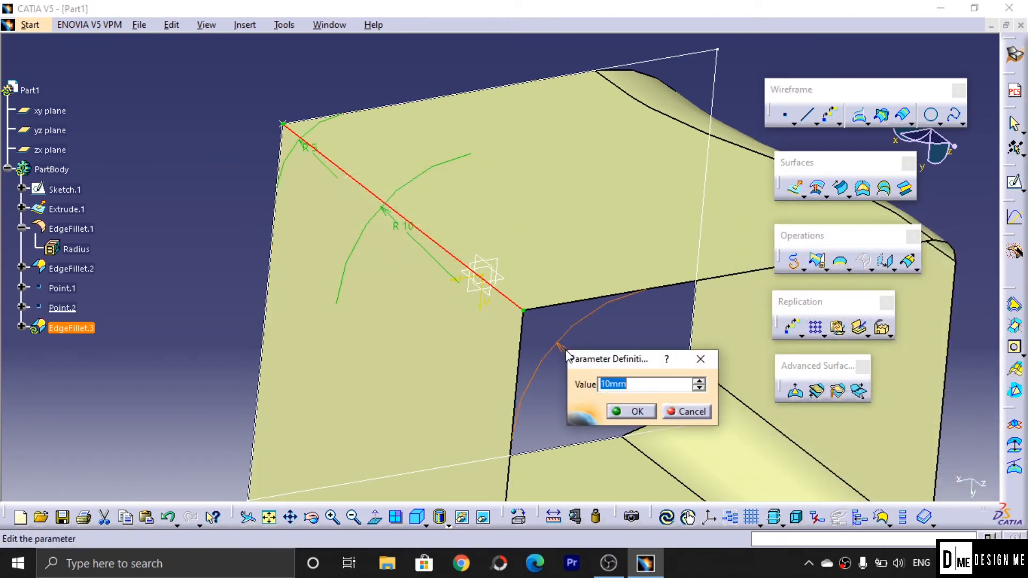
pyautogui.write('2')
pyautogui.click(631, 412)
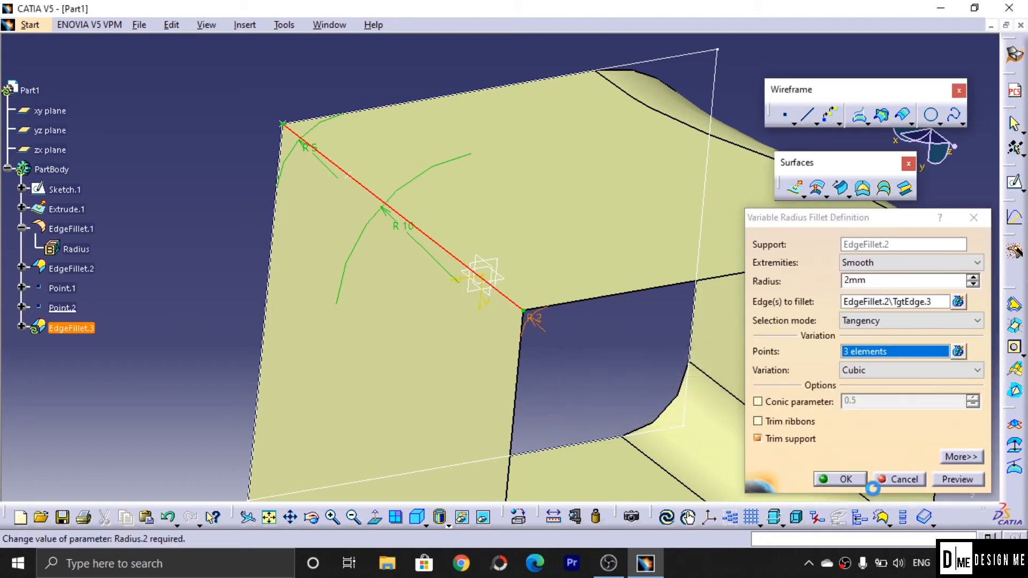
pyautogui.click(855, 481)
pyautogui.moveTo(619, 310); pyautogui.dragTo(466, 326, button='middle')
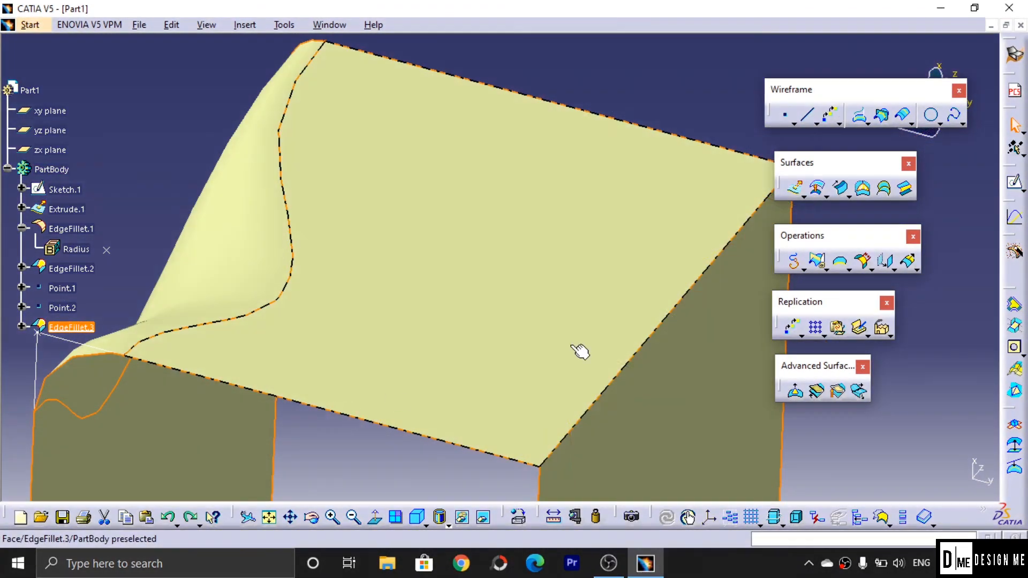
# Step: Create a chordal fillet with a 5 mm chordal length on the upper face's sharp corner edge opposite the variable fillet
pyautogui.click(868, 262)
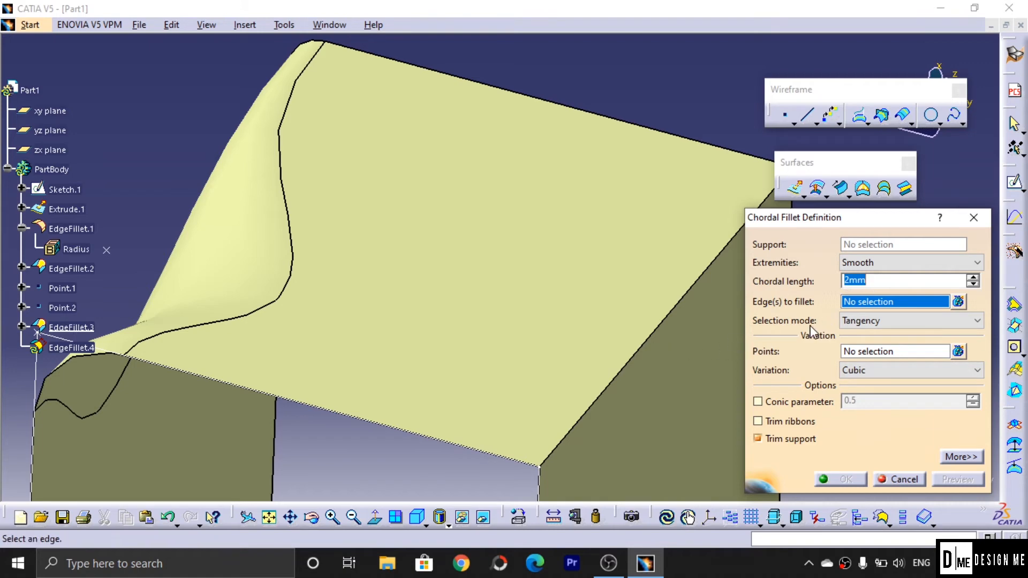
pyautogui.click(578, 410)
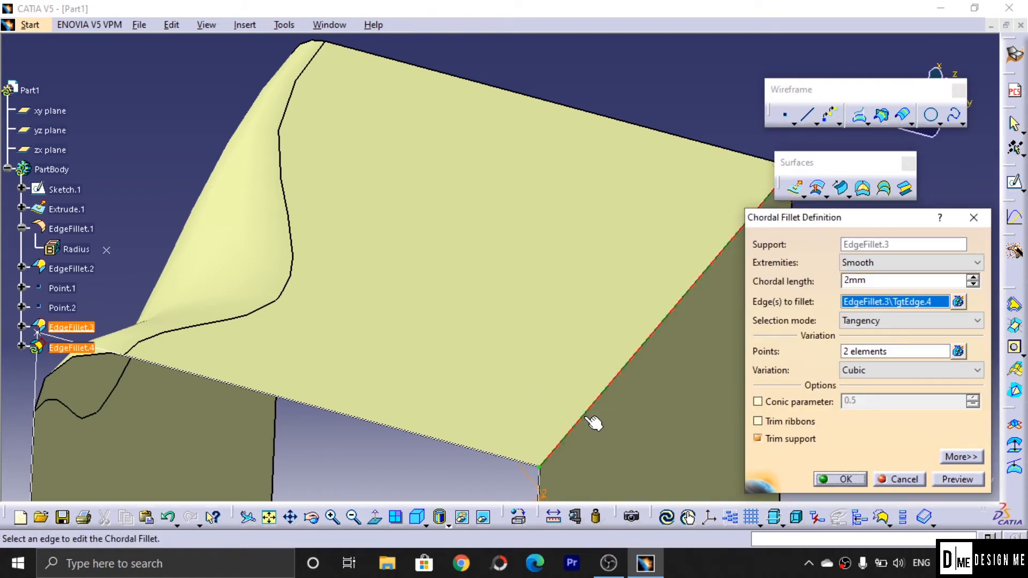
pyautogui.keyDown('ctrl'); pyautogui.moveTo(606, 405); pyautogui.dragTo(584, 305, button='middle'); pyautogui.keyUp('ctrl')
pyautogui.moveTo(575, 332); pyautogui.dragTo(570, 161, button='middle')
pyautogui.keyDown('ctrl'); pyautogui.moveTo(576, 361); pyautogui.dragTo(540, 264, button='middle'); pyautogui.keyUp('ctrl')
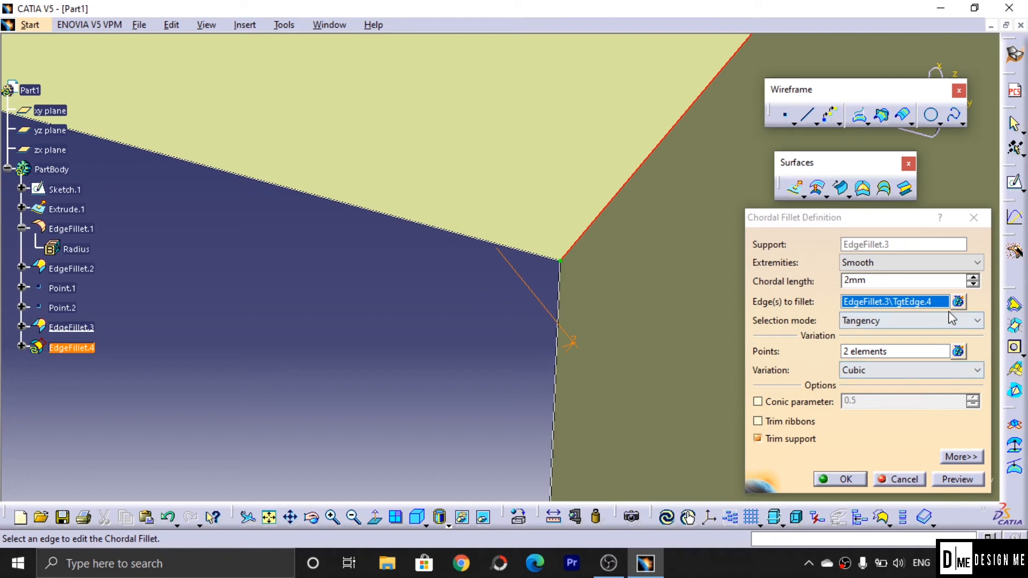
pyautogui.doubleClick(857, 280)
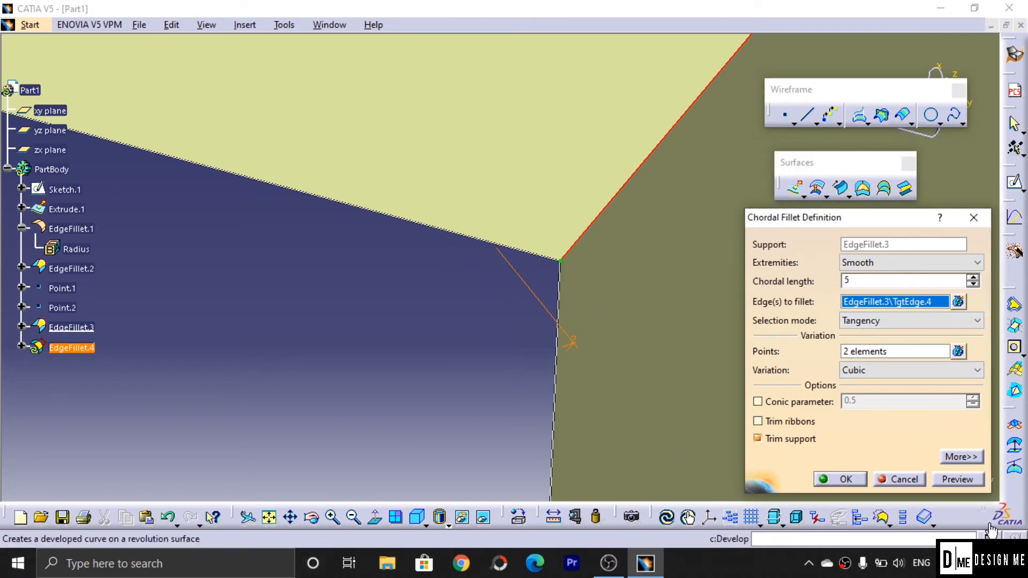
pyautogui.click(975, 485)
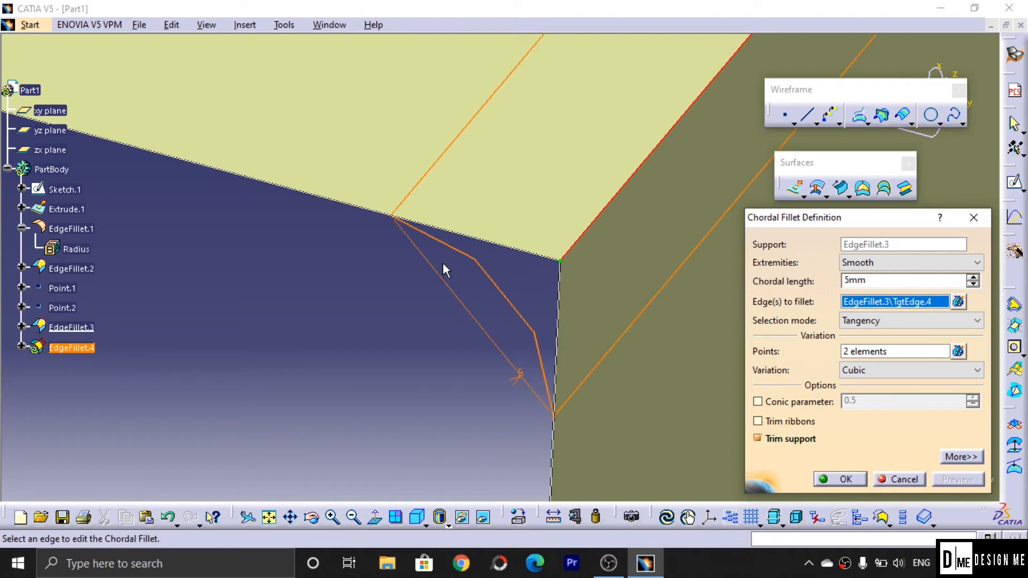
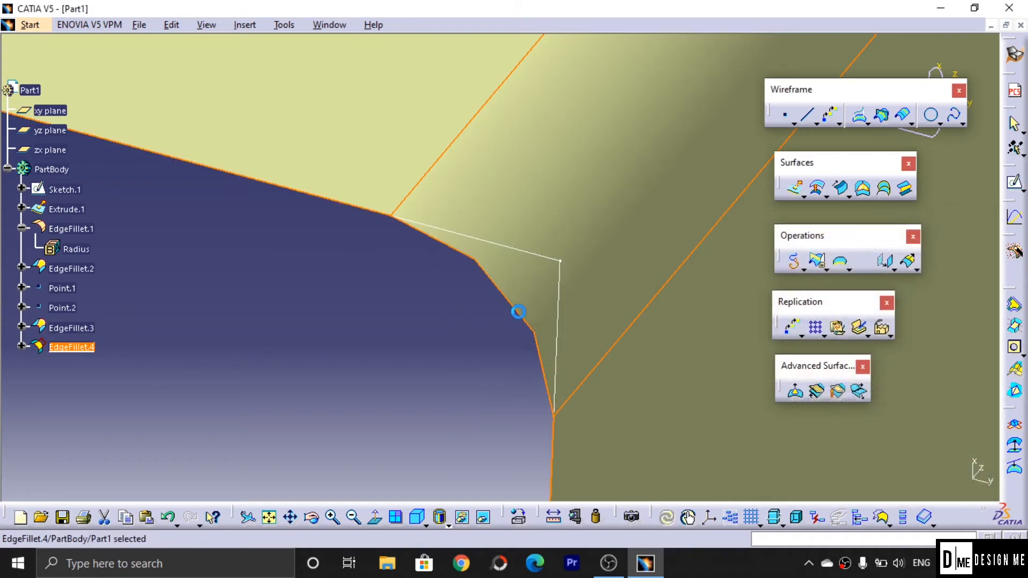
pyautogui.click(906, 262)
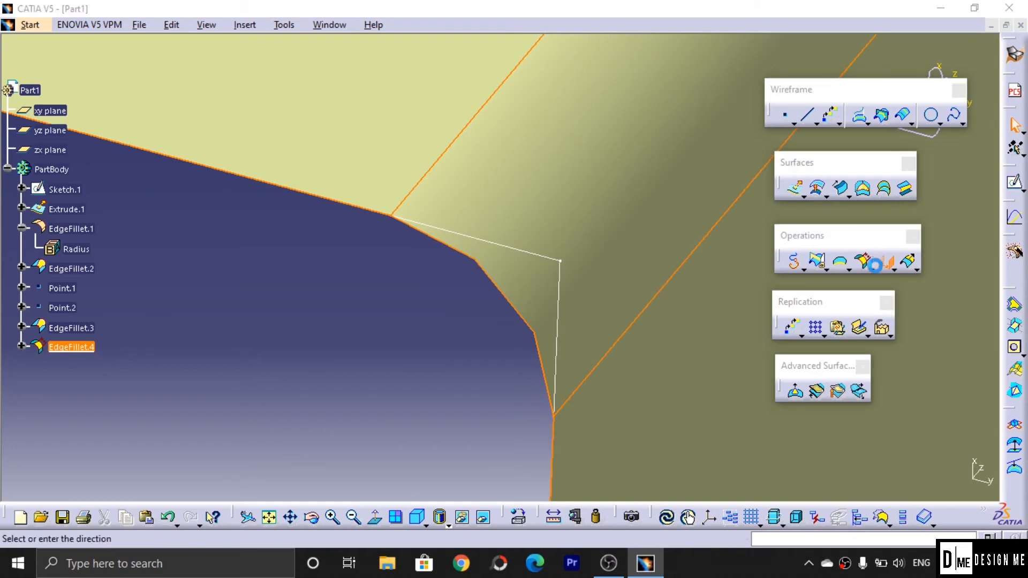
pyautogui.press('Escape')
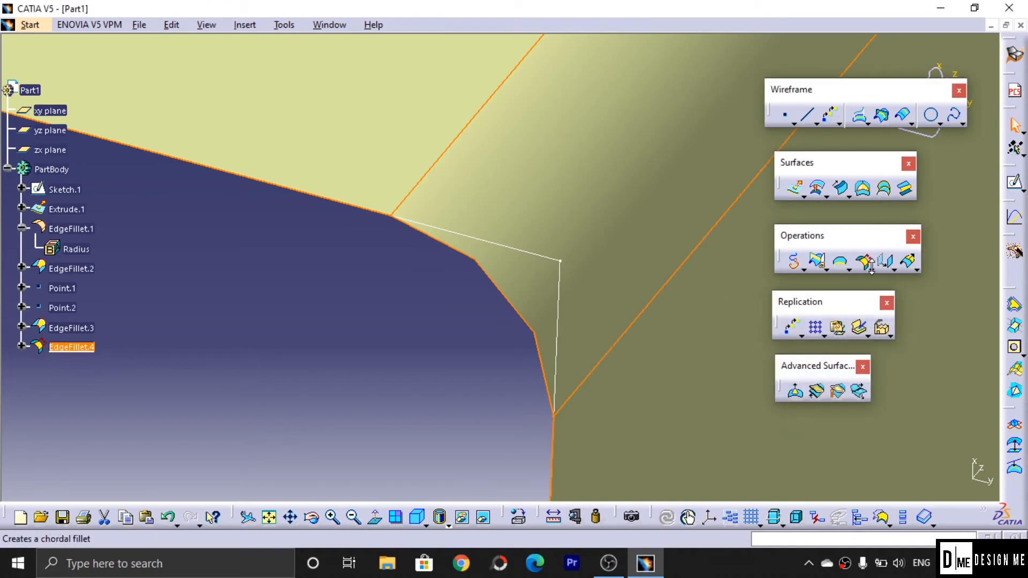
pyautogui.click(871, 269)
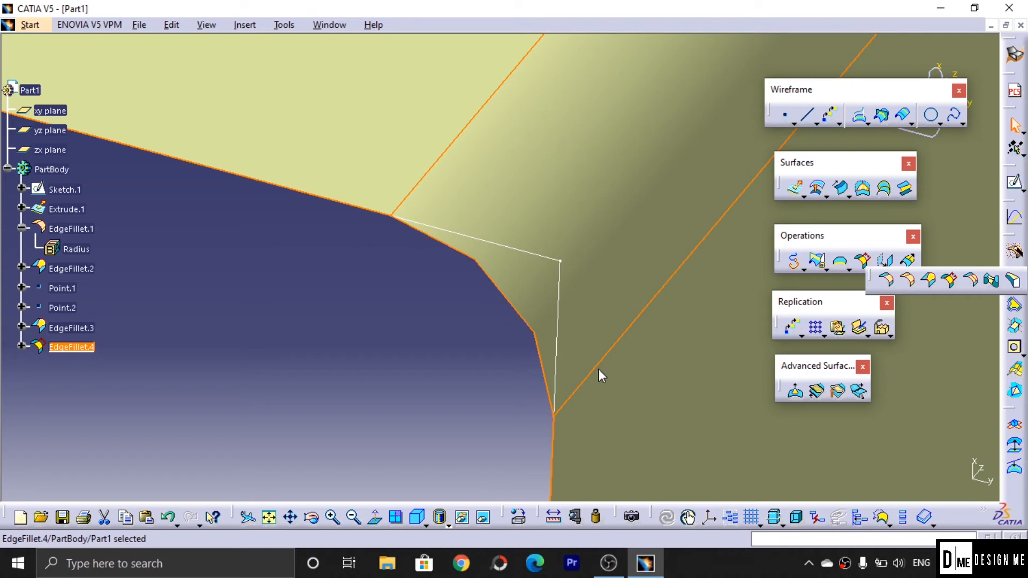
# Step: Delete the chordal fillet from the part
pyautogui.rightClick(71, 349)
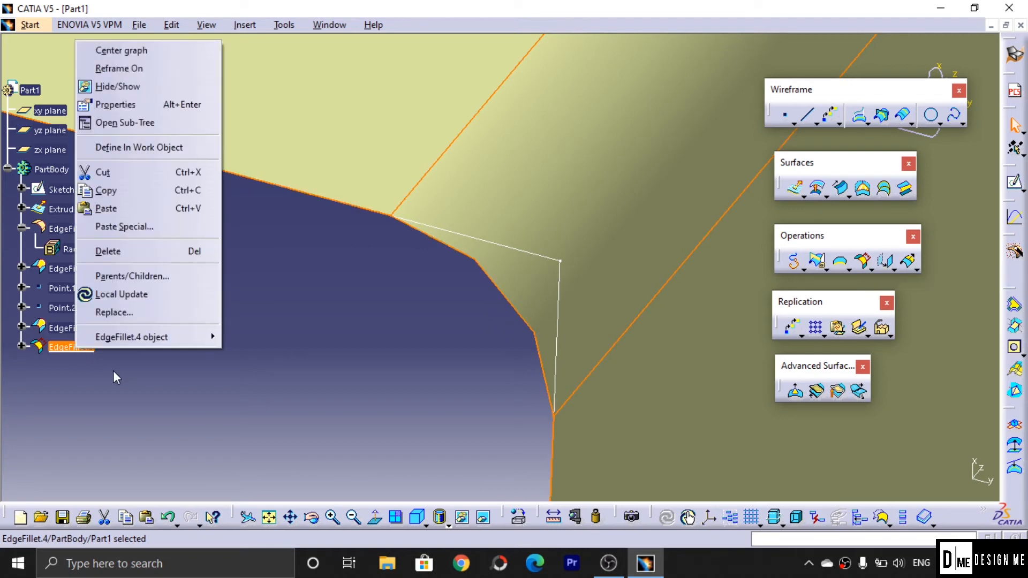
pyautogui.click(129, 252)
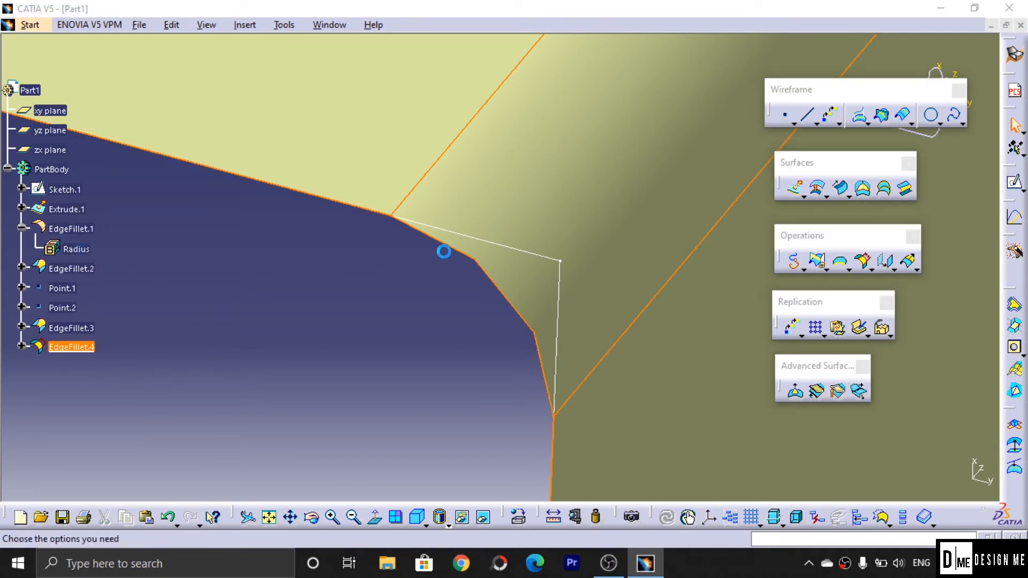
pyautogui.click(920, 476)
# Step: Create a 5 mm face-face fillet between the upper face and the adjoining side face, with Smooth extremities and Trim support on
pyautogui.keyDown('ctrl'); pyautogui.moveTo(514, 264); pyautogui.dragTo(523, 329, button='middle'); pyautogui.keyUp('ctrl')
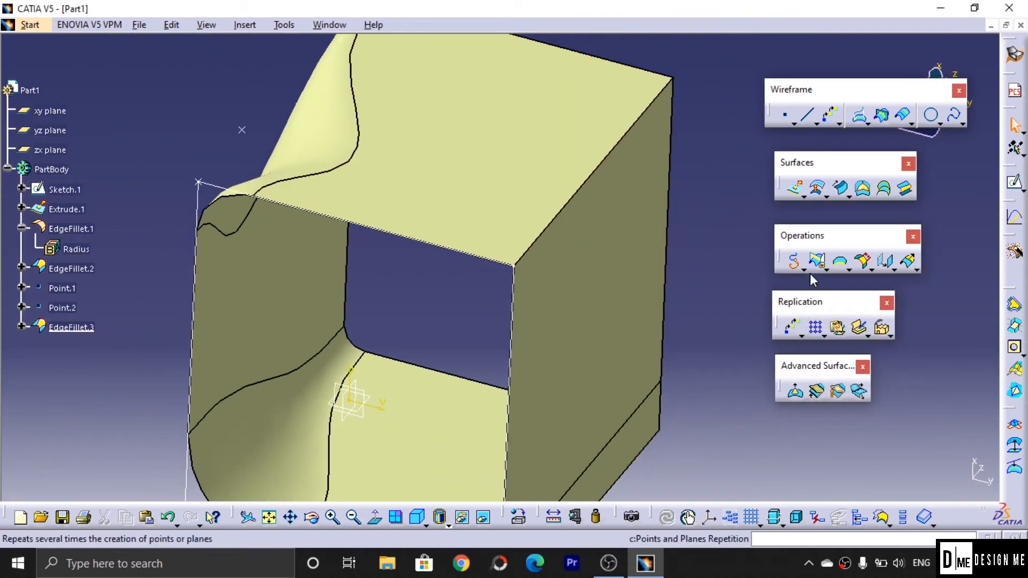
pyautogui.click(872, 268)
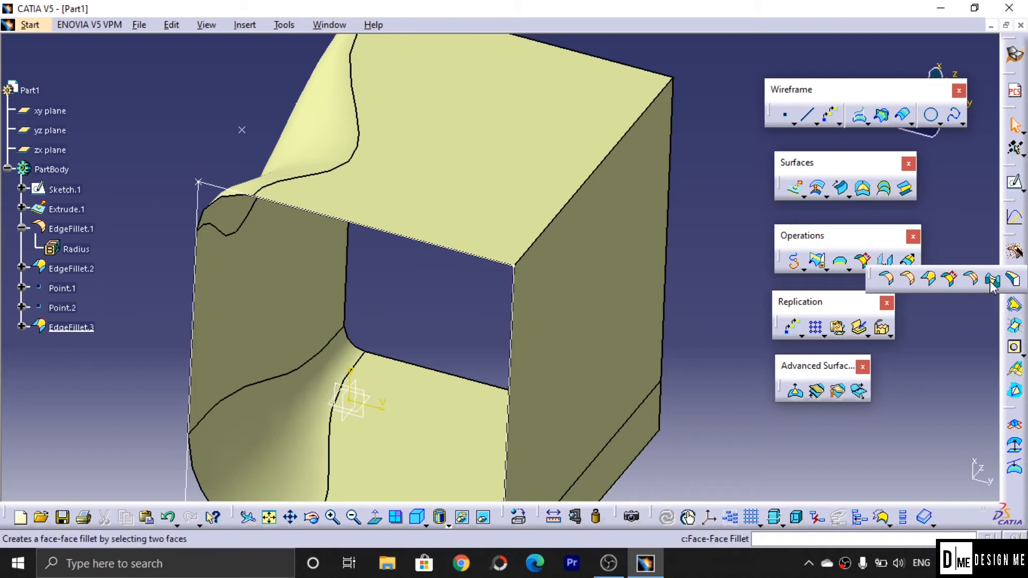
pyautogui.click(992, 281)
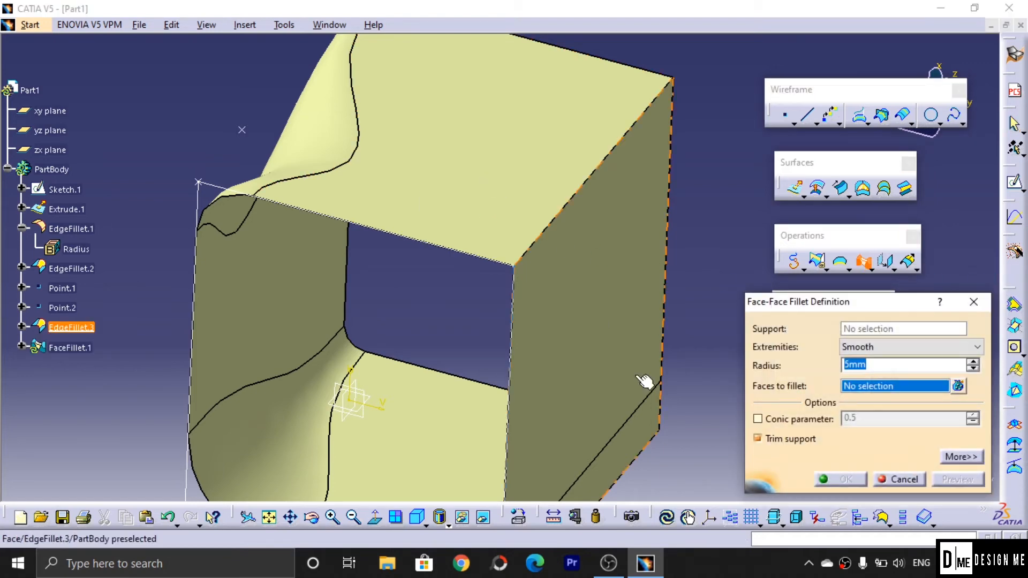
pyautogui.click(482, 157)
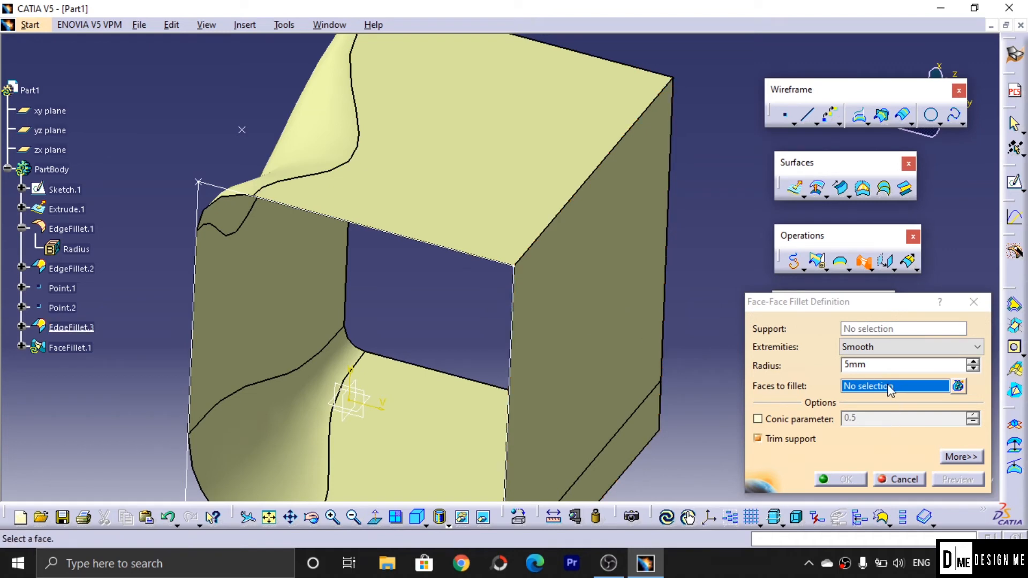
pyautogui.click(471, 195)
pyautogui.click(572, 280)
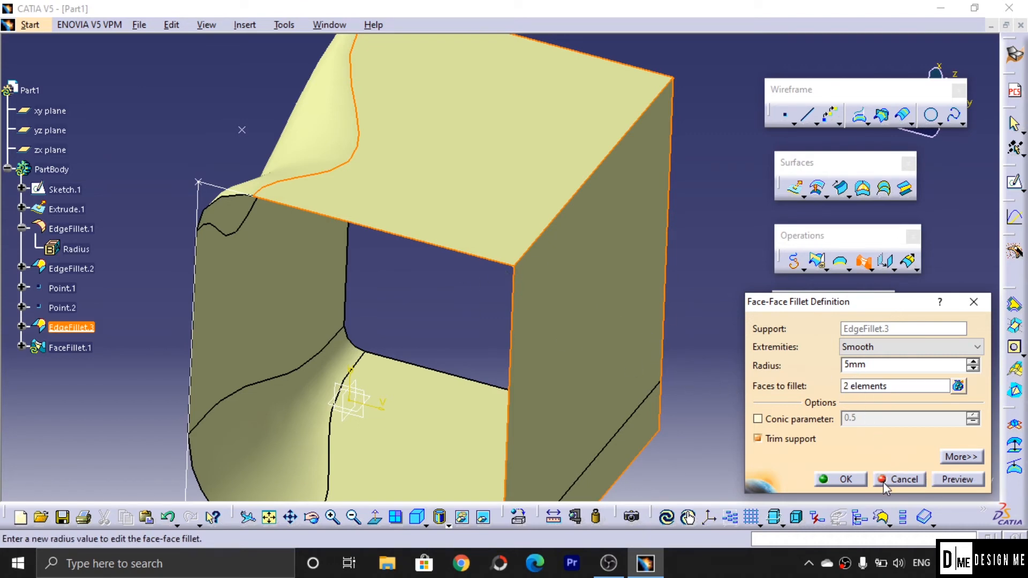
pyautogui.click(849, 480)
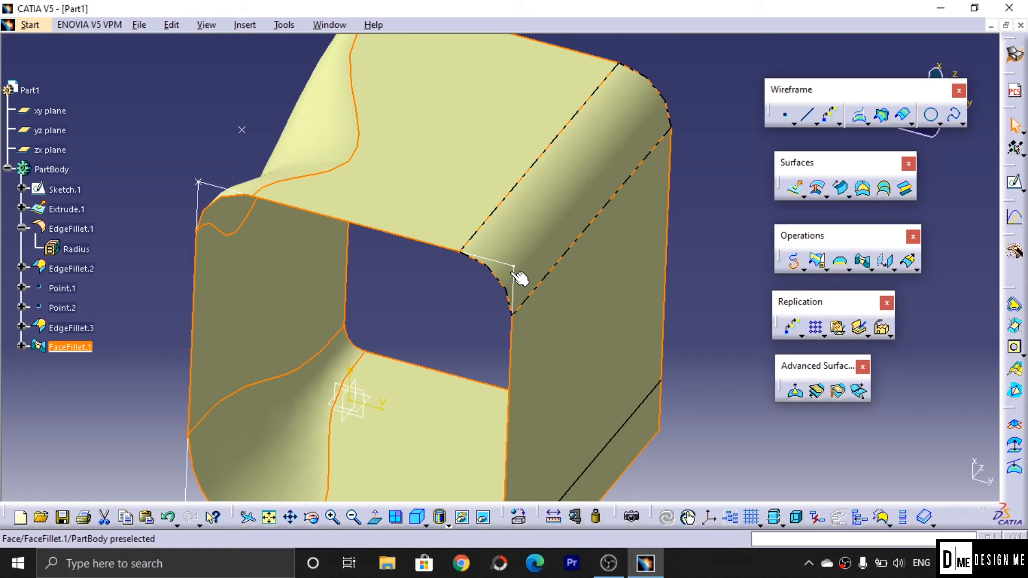
# Step: Delete both variable radius fillets, the two points and the face-face fillet together
pyautogui.click(872, 268)
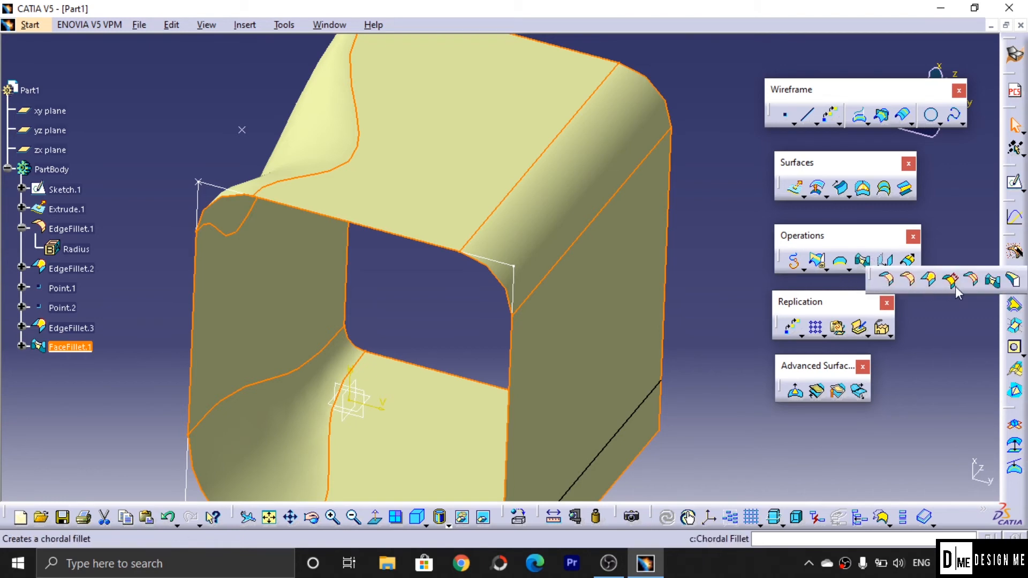
pyautogui.click(1014, 279)
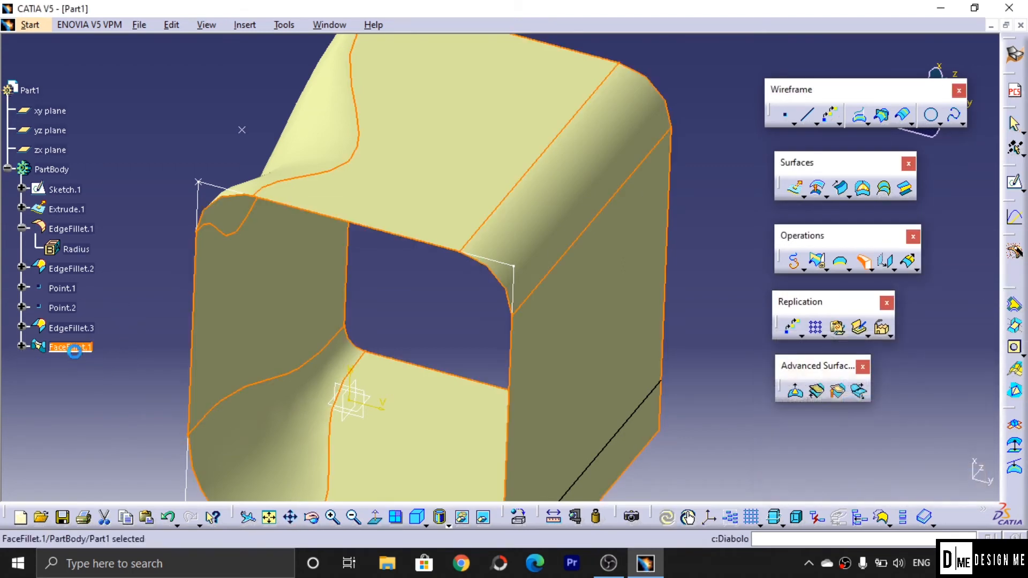
pyautogui.click(88, 332)
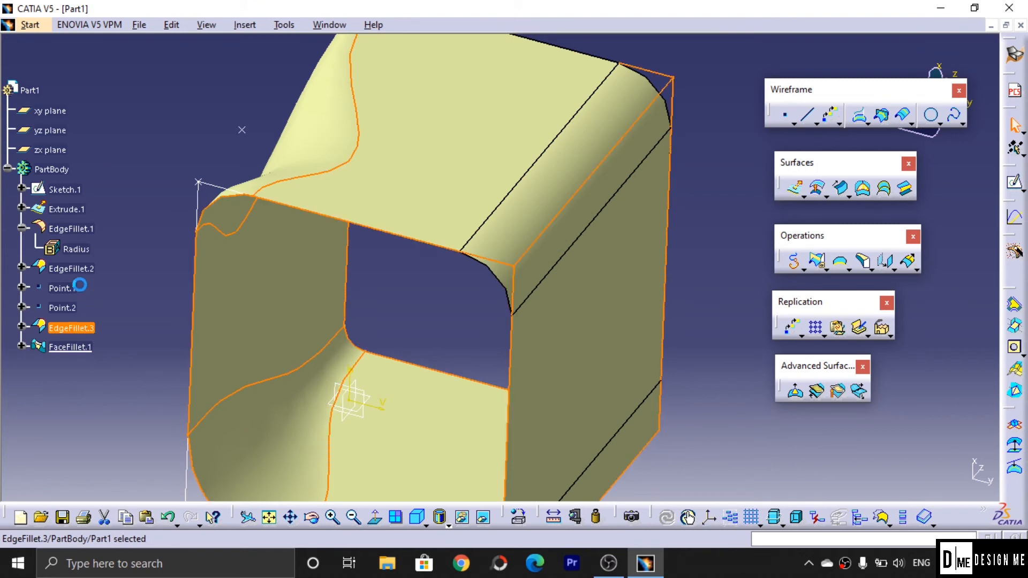
pyautogui.keyDown('ctrl'); pyautogui.click(79, 269); pyautogui.keyUp('ctrl')
pyautogui.keyDown('ctrl'); pyautogui.click(69, 290); pyautogui.keyUp('ctrl')
pyautogui.keyDown('ctrl'); pyautogui.click(70, 309); pyautogui.keyUp('ctrl')
pyautogui.keyDown('ctrl'); pyautogui.click(80, 348); pyautogui.keyUp('ctrl')
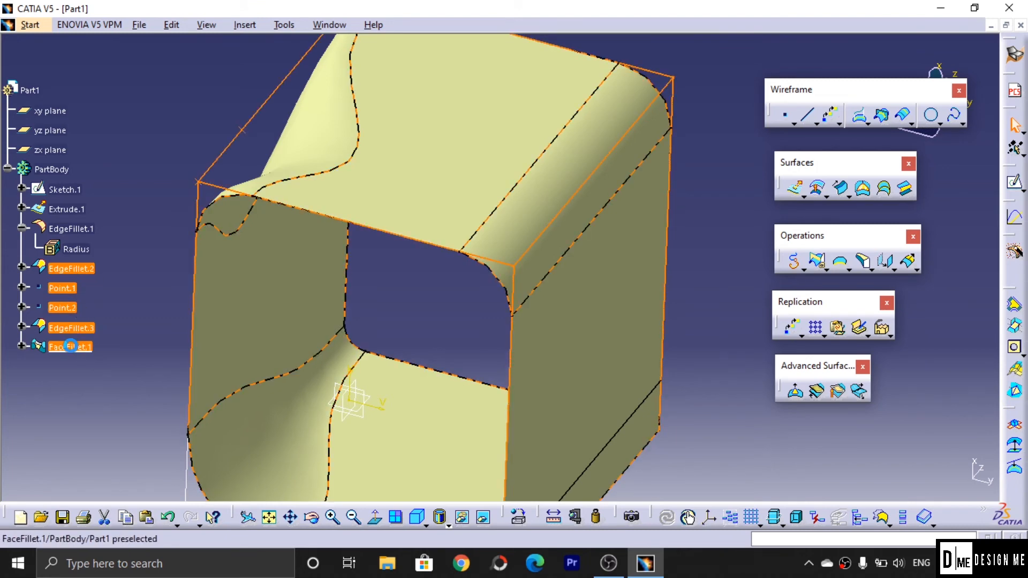
pyautogui.rightClick(80, 348)
pyautogui.click(119, 244)
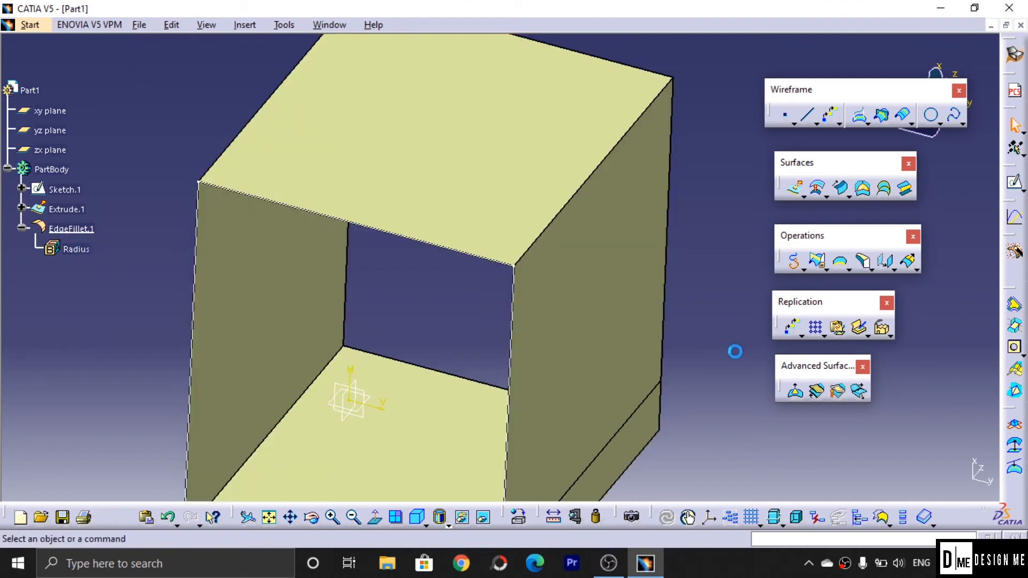
# Step: Delete the remaining edge fillet from the part, keeping its exclusive parents
pyautogui.moveTo(633, 369); pyautogui.dragTo(576, 420, button='middle')
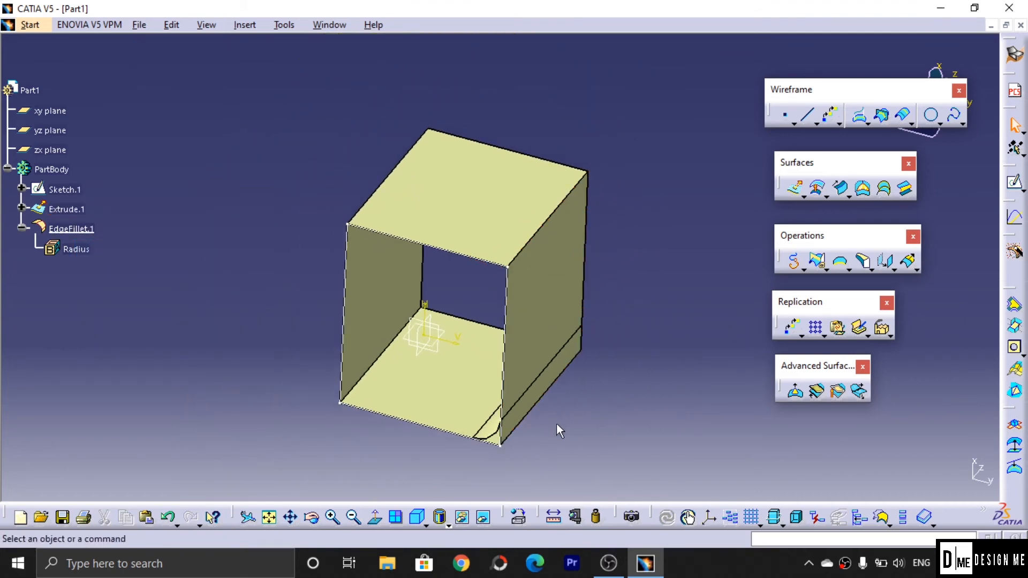
pyautogui.rightClick(78, 230)
pyautogui.click(129, 443)
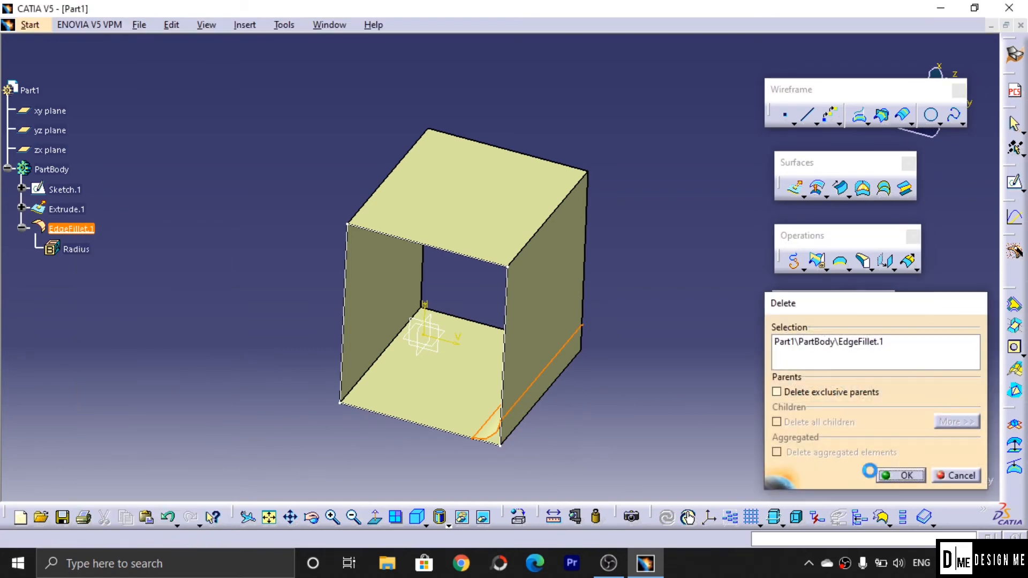
pyautogui.click(890, 473)
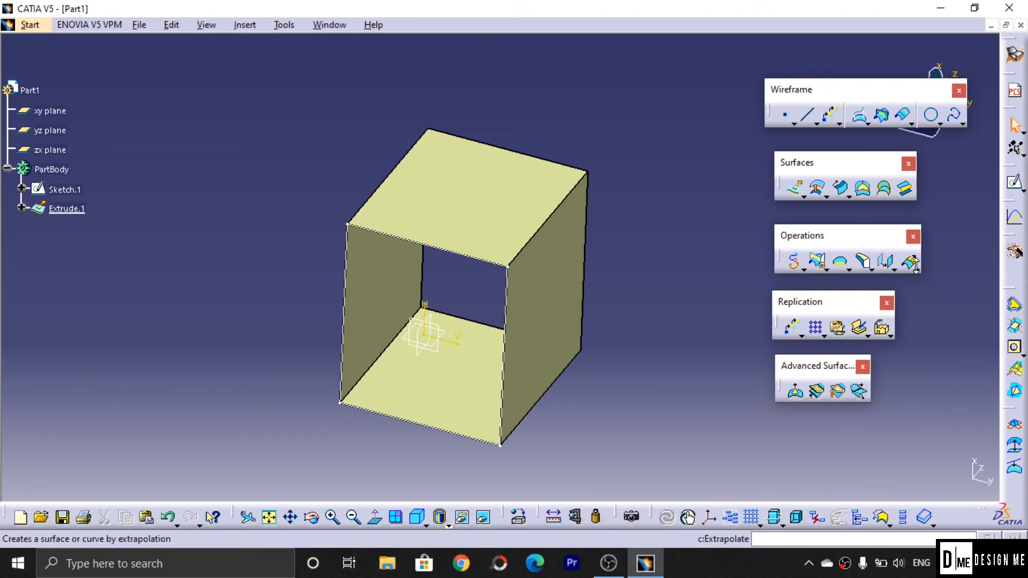
# Step: Create a tritangent fillet between the two opposite side faces, removing the upper face, with Smooth extremities and Trim support on
pyautogui.click(863, 262)
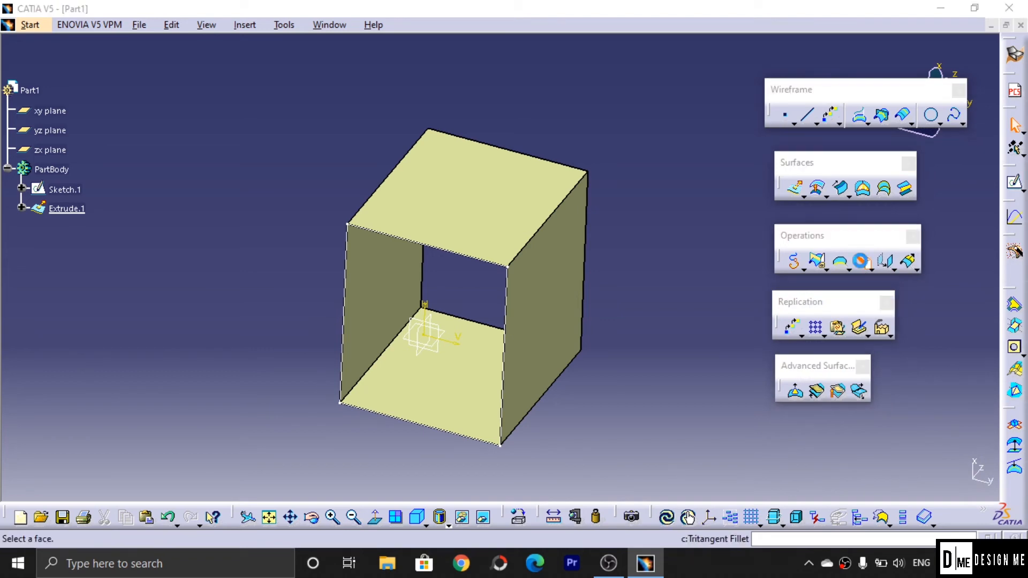
pyautogui.moveTo(859, 336); pyautogui.dragTo(852, 245)
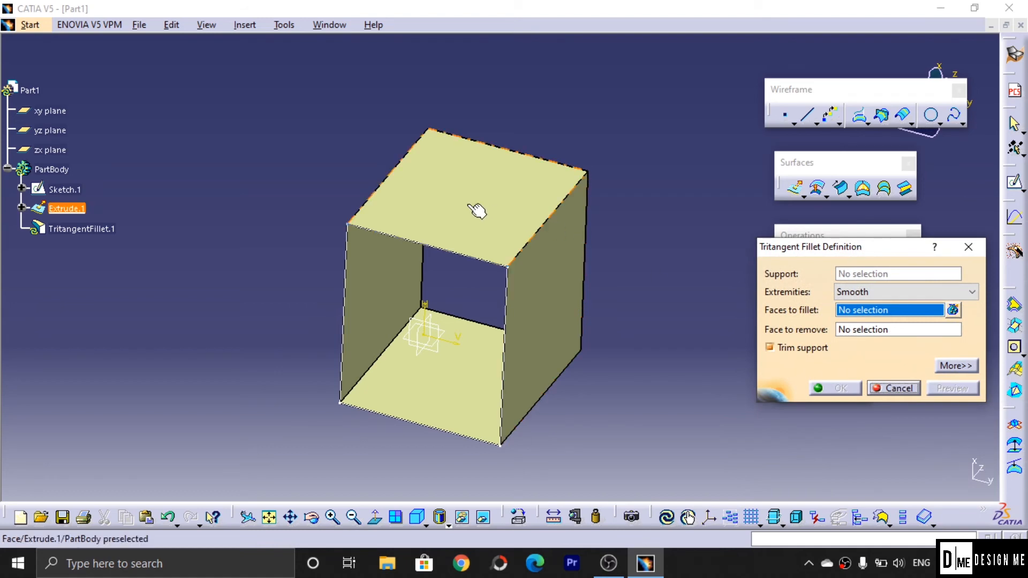
pyautogui.click(533, 295)
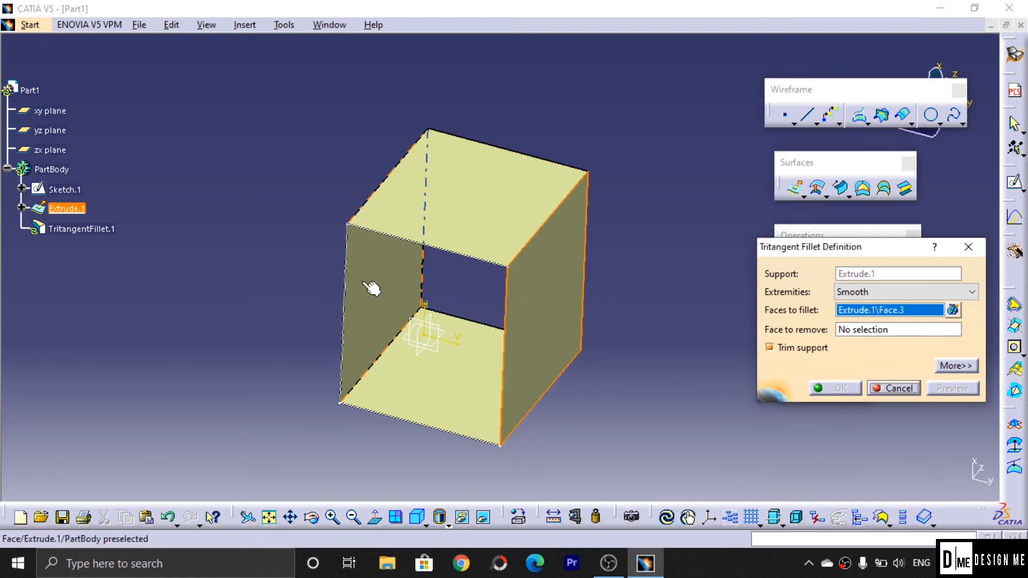
pyautogui.click(405, 292)
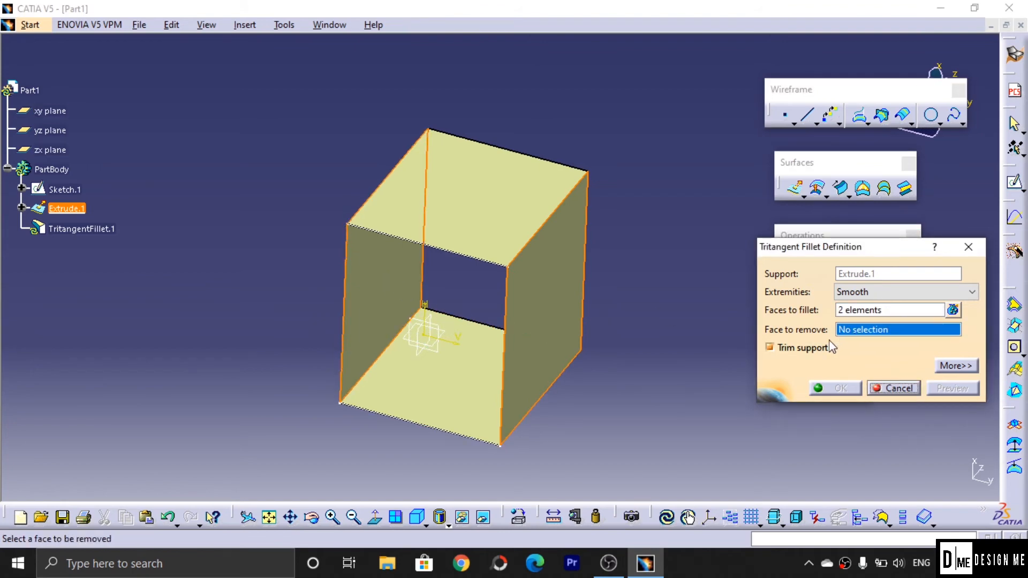
pyautogui.click(452, 207)
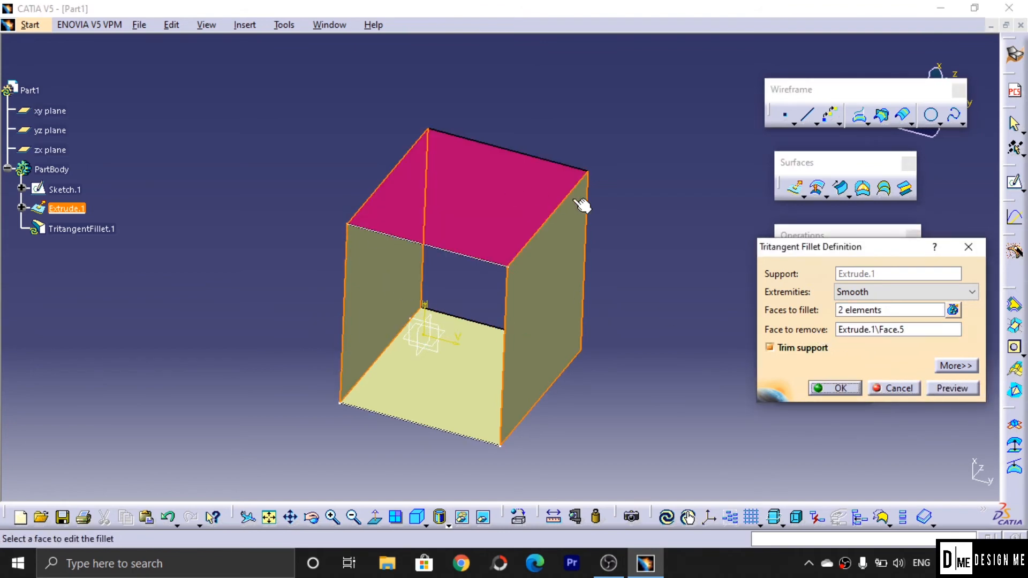
pyautogui.click(825, 391)
pyautogui.moveTo(535, 352); pyautogui.dragTo(461, 388, button='middle')
pyautogui.moveTo(413, 362); pyautogui.dragTo(494, 380, button='middle')
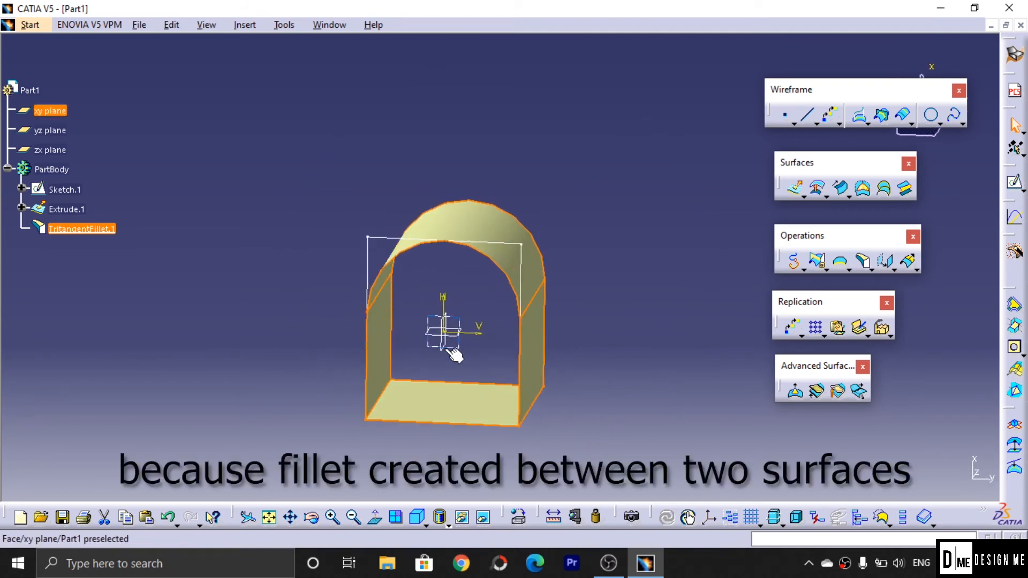
# Step: Set up a translation of the tritangent-filleted surface by 30 mm, using its adjacent side face as the direction
pyautogui.click(403, 254)
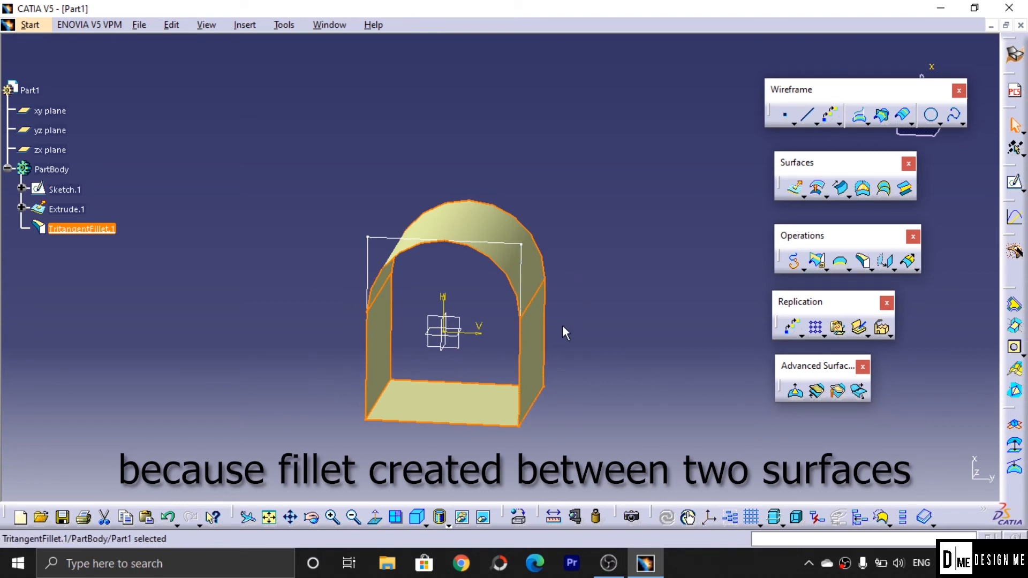
pyautogui.moveTo(577, 284); pyautogui.dragTo(655, 321, button='middle')
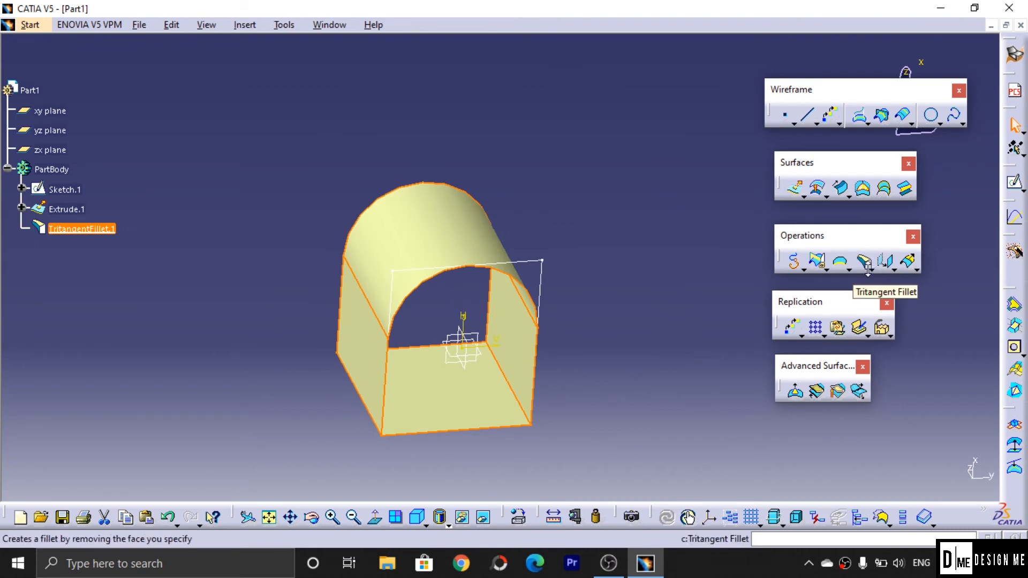
pyautogui.moveTo(610, 338); pyautogui.dragTo(791, 329, button='middle')
pyautogui.click(895, 271)
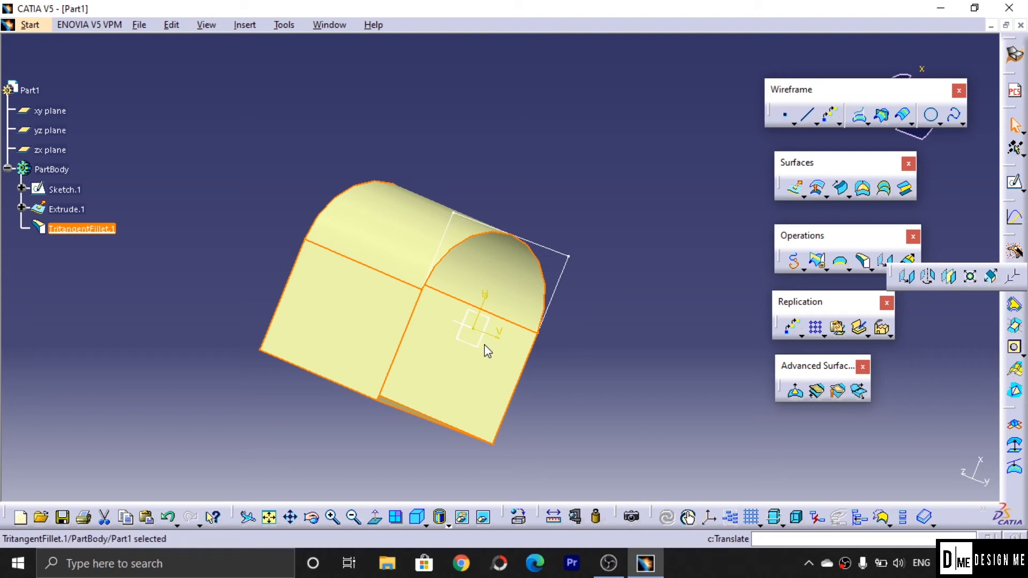
pyautogui.click(719, 317)
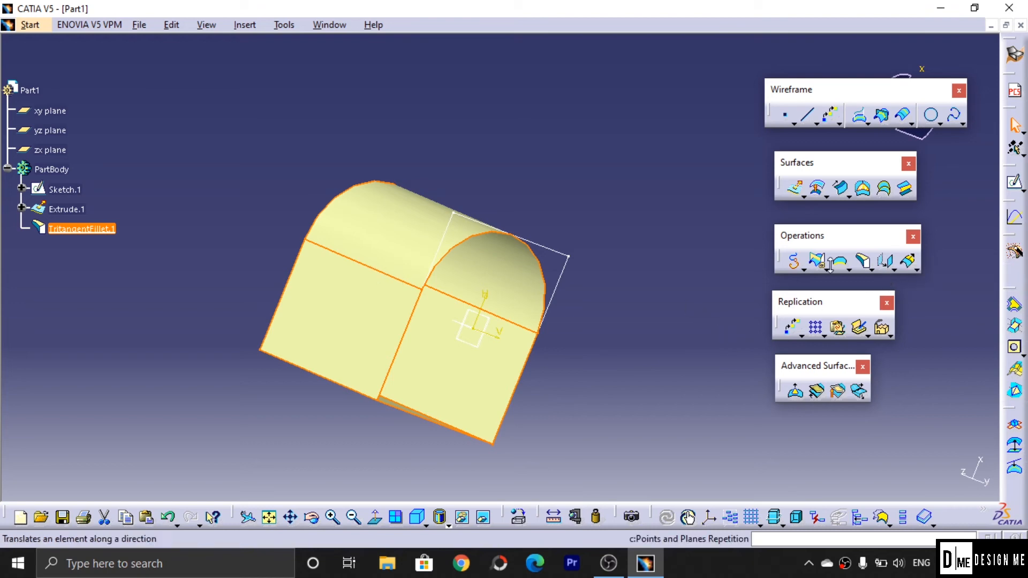
pyautogui.moveTo(621, 269); pyautogui.dragTo(540, 236, button='middle')
pyautogui.click(907, 262)
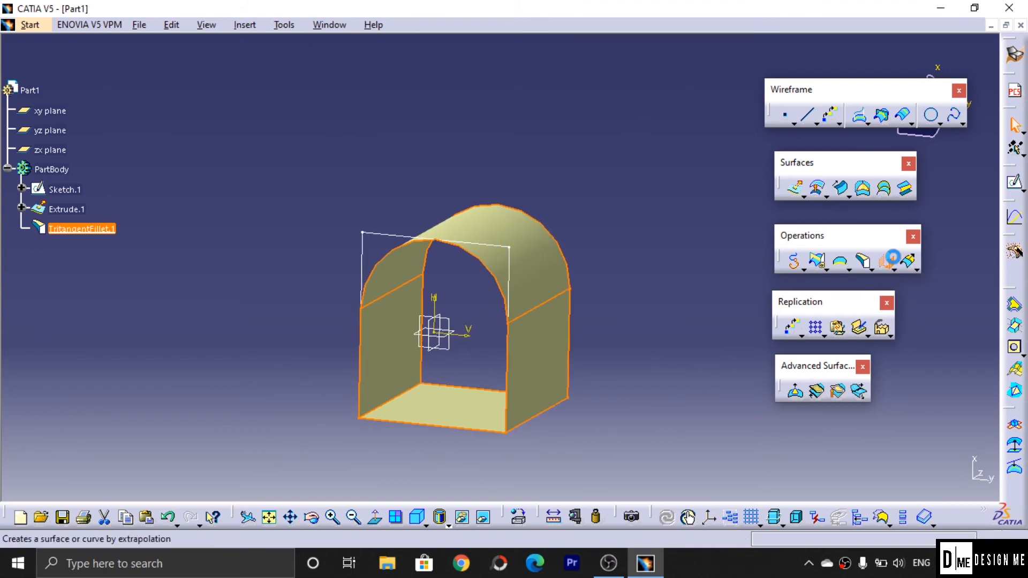
pyautogui.click(552, 361)
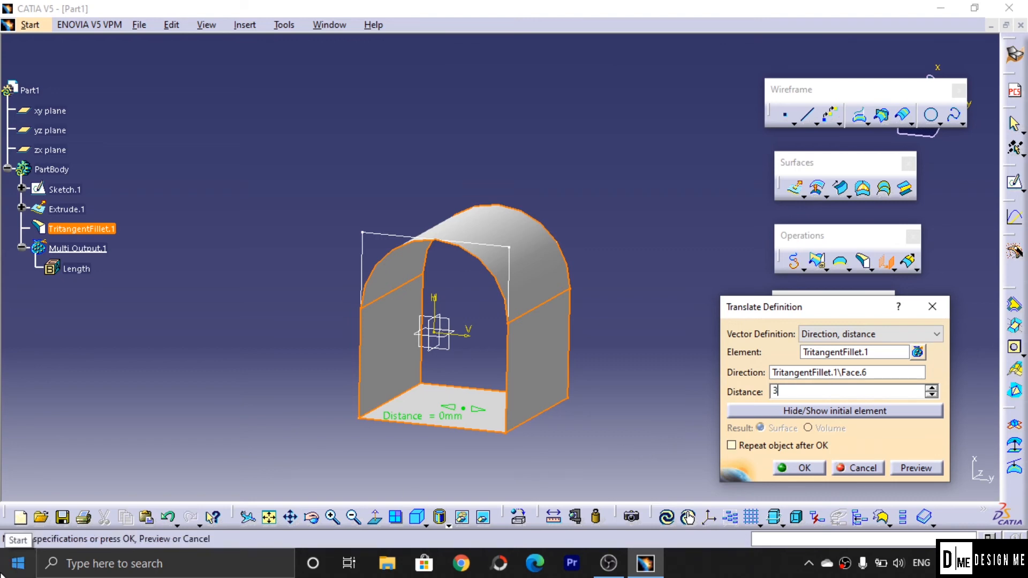
pyautogui.click(856, 369)
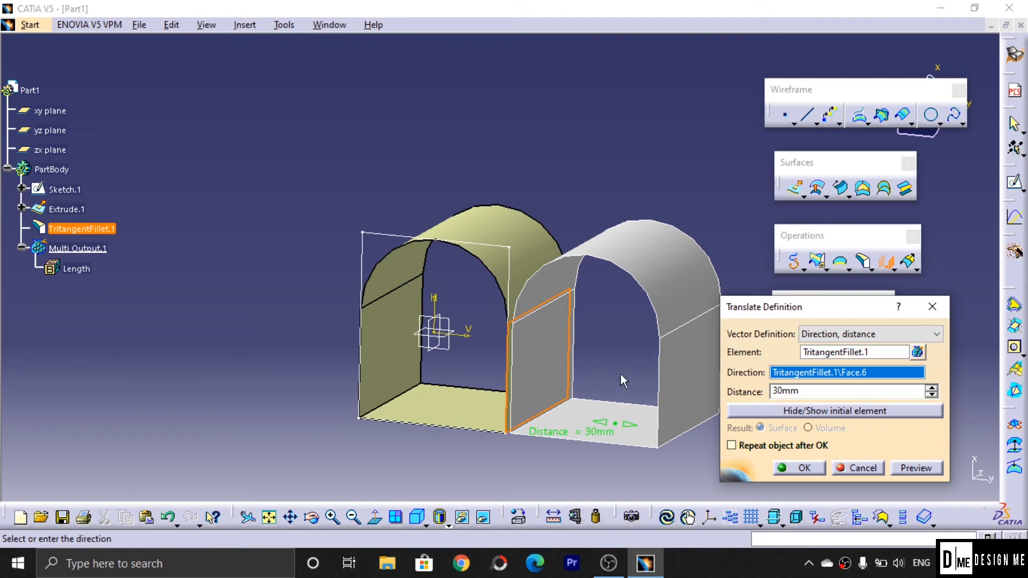
# Step: Adjust the translation distance interactively to 38 mm, spacing the copy away from the original surface
pyautogui.moveTo(631, 425); pyautogui.dragTo(654, 429)
pyautogui.moveTo(641, 383); pyautogui.dragTo(598, 411, button='middle')
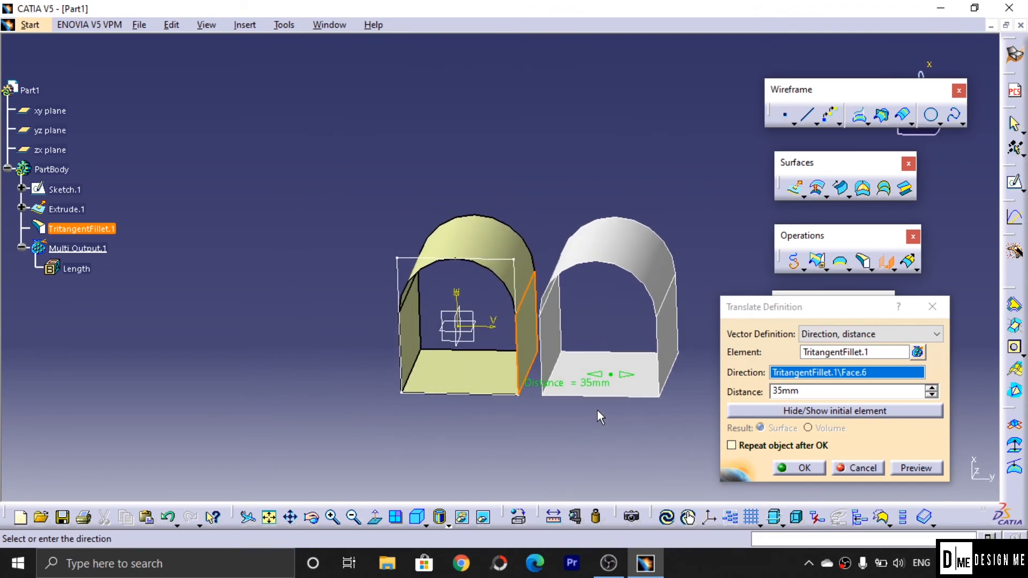
pyautogui.moveTo(614, 377); pyautogui.dragTo(626, 382)
pyautogui.moveTo(630, 447); pyautogui.dragTo(606, 442, button='middle')
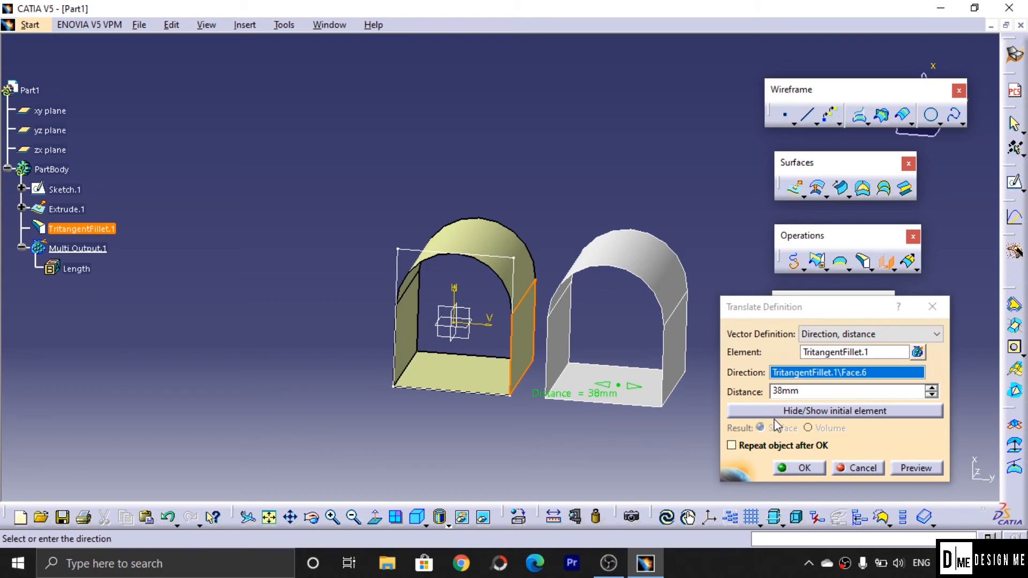
# Step: Toggle the translation's initial element between hidden and shown, leaving it shown
pyautogui.click(787, 411)
pyautogui.click(788, 412)
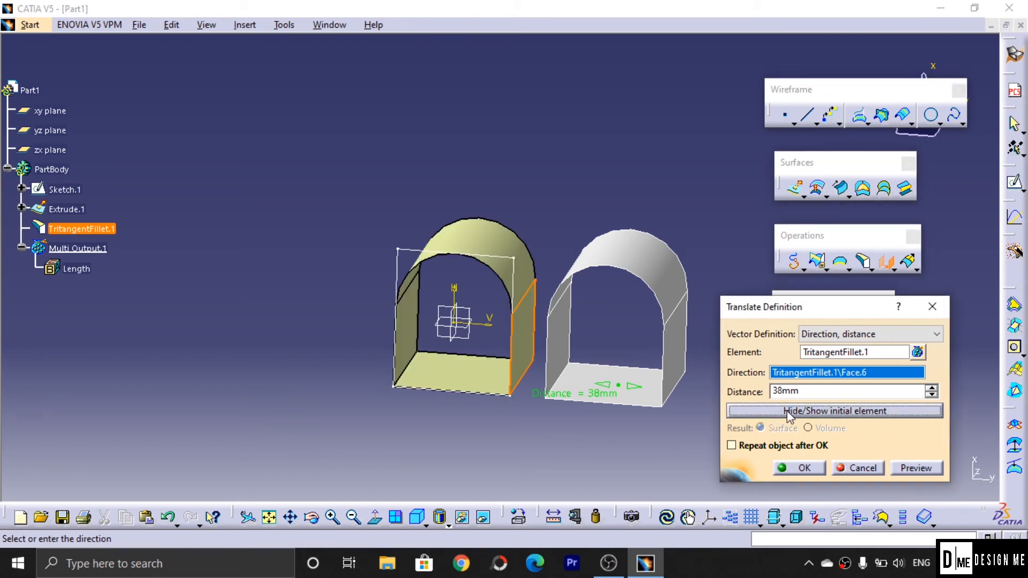
pyautogui.click(787, 412)
pyautogui.click(787, 411)
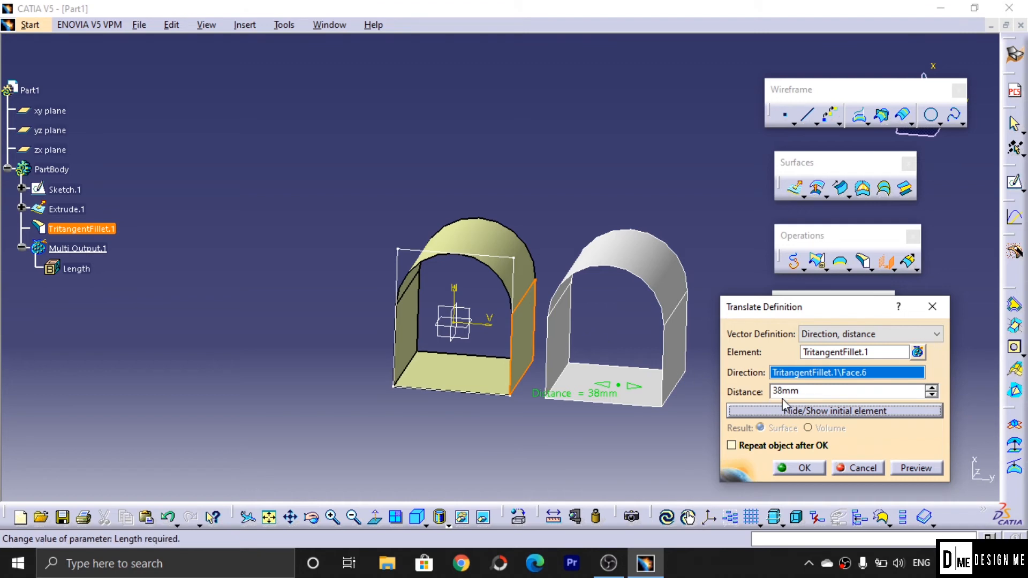
pyautogui.click(802, 411)
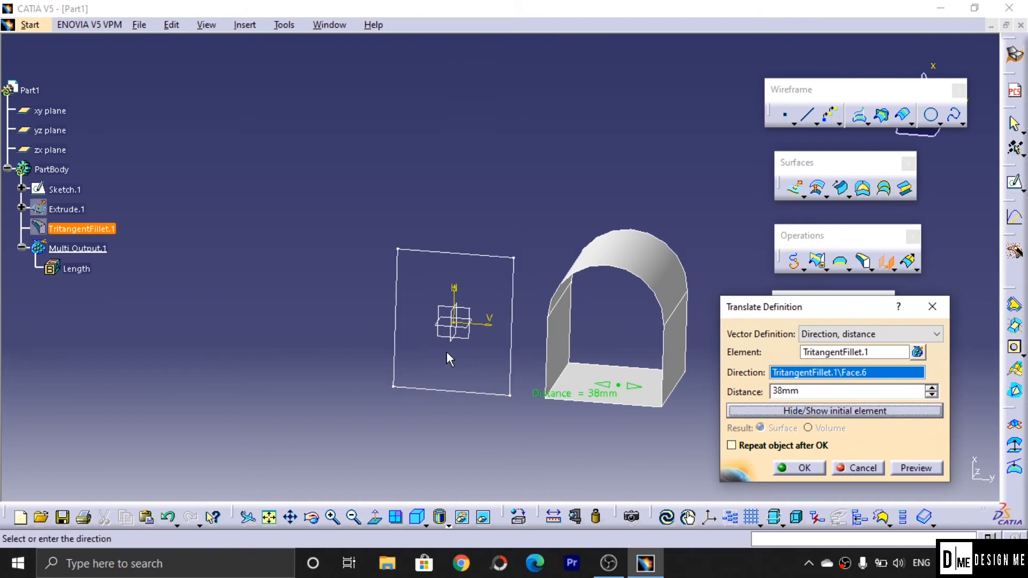
pyautogui.click(766, 412)
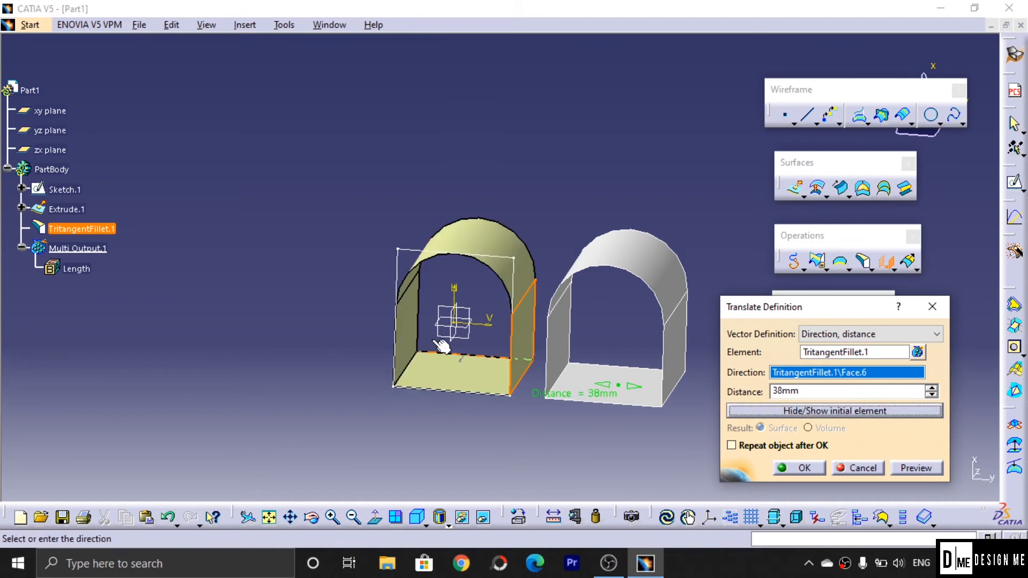
# Step: Create the translated surface with object repetition on, adding five more instances in Absolute mode in a new body
pyautogui.moveTo(571, 395); pyautogui.dragTo(600, 361, button='middle')
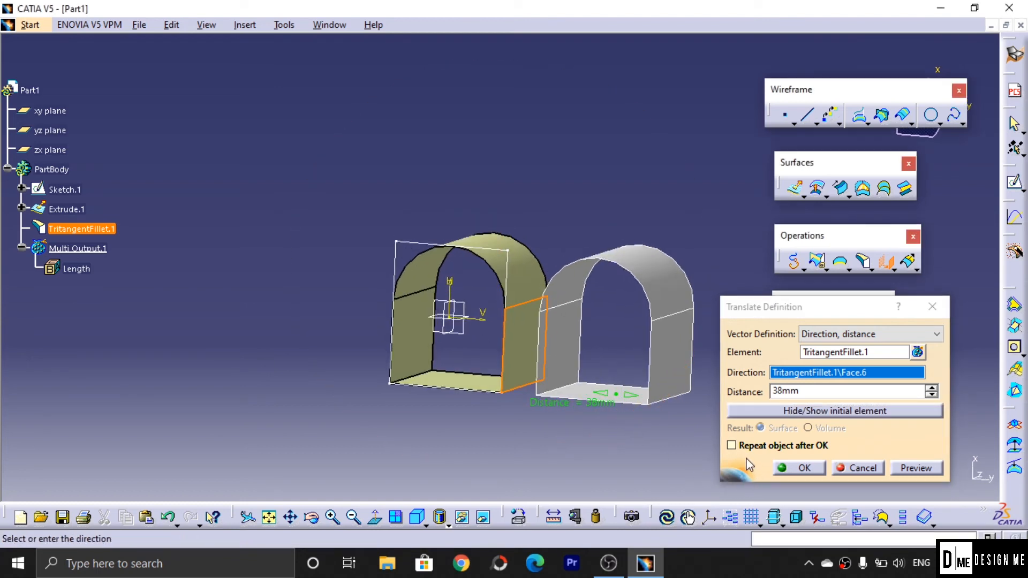
pyautogui.click(731, 446)
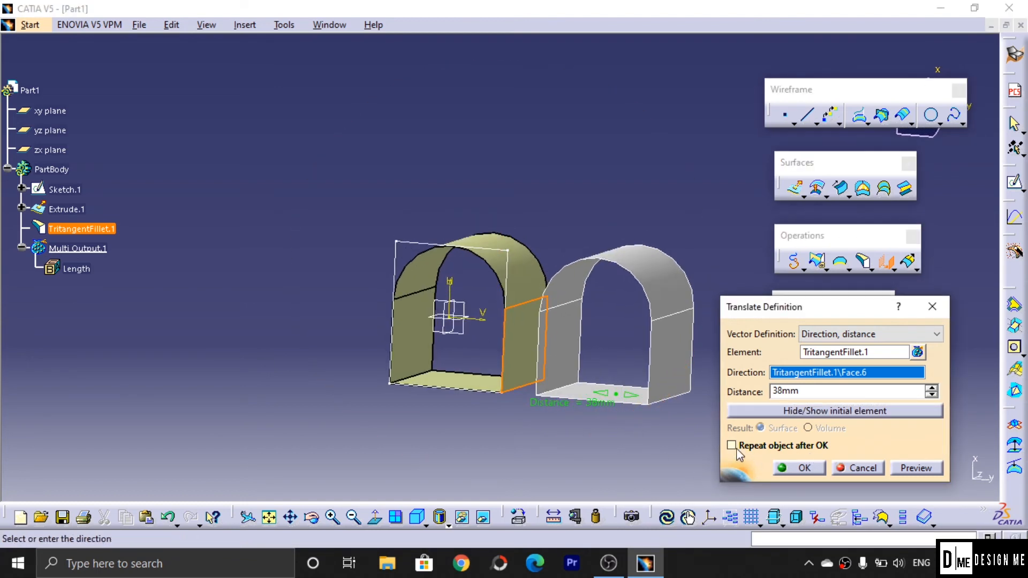
pyautogui.click(801, 468)
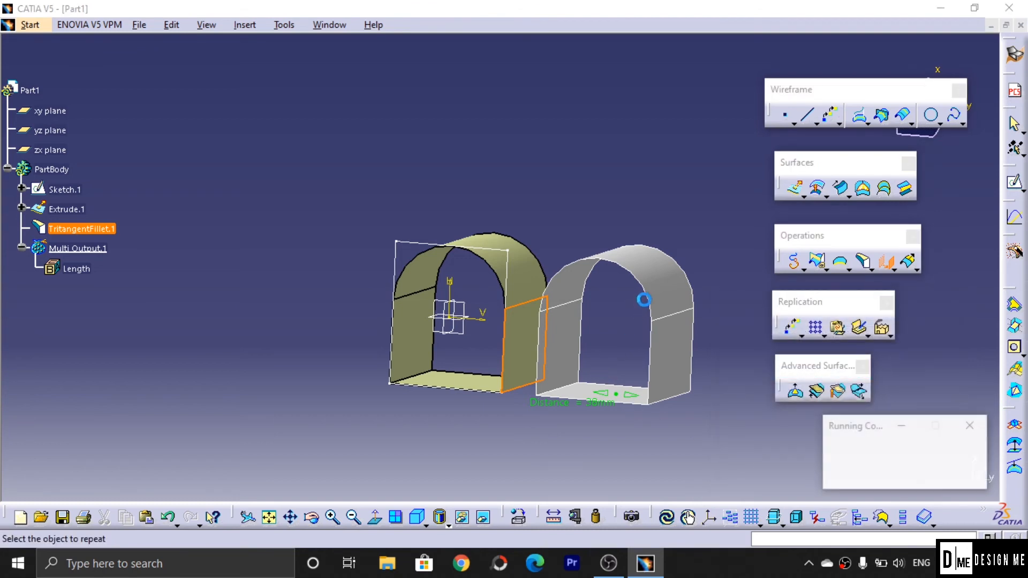
pyautogui.moveTo(647, 339); pyautogui.dragTo(647, 348, button='middle')
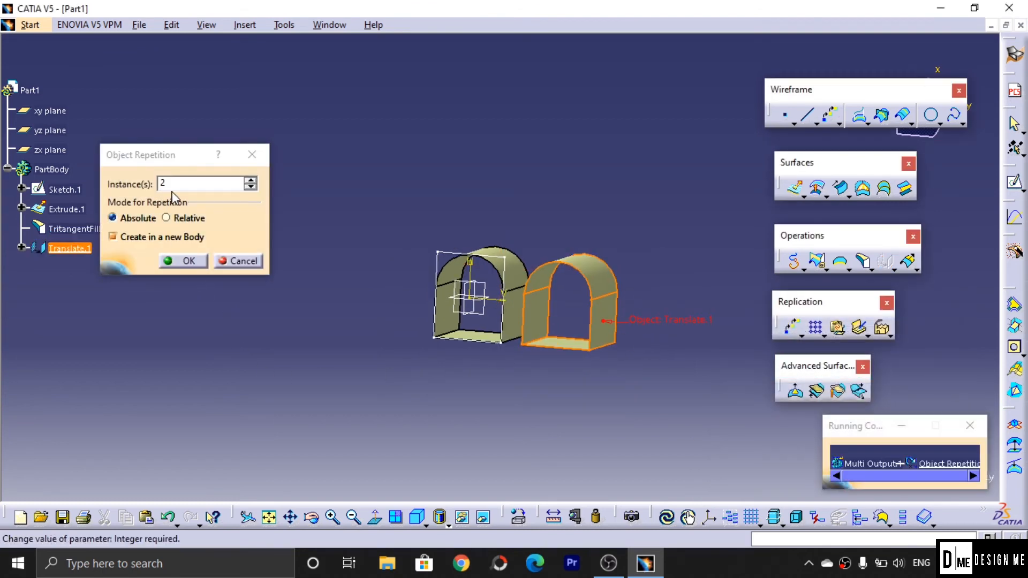
pyautogui.moveTo(176, 184); pyautogui.dragTo(138, 178)
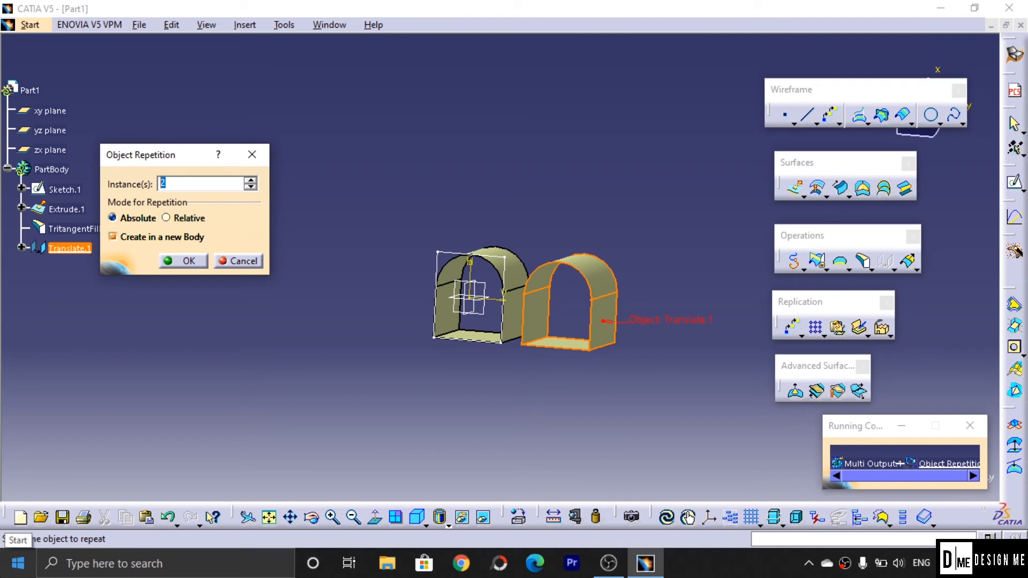
pyautogui.click(199, 263)
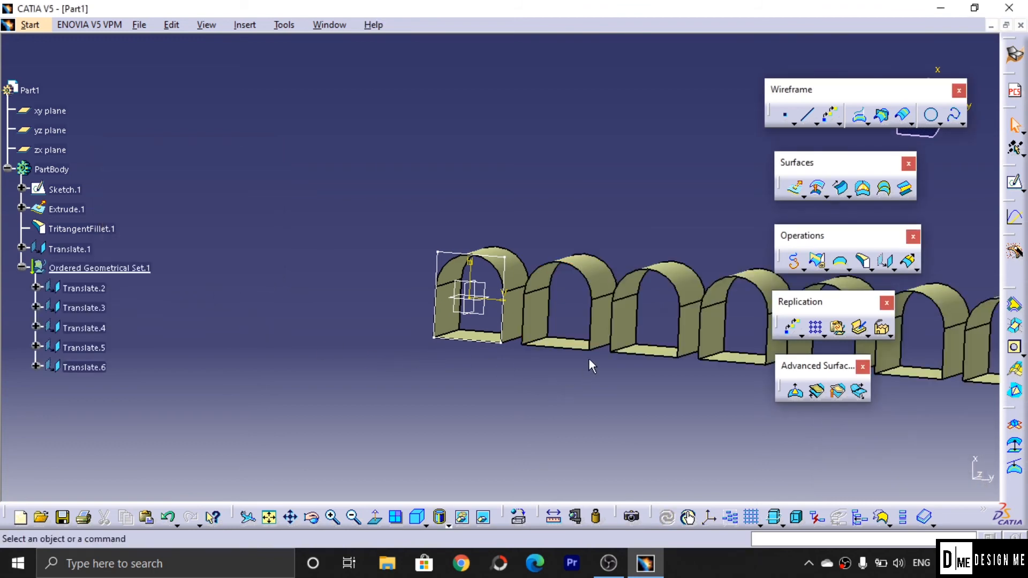
pyautogui.moveTo(589, 358); pyautogui.dragTo(476, 313, button='middle')
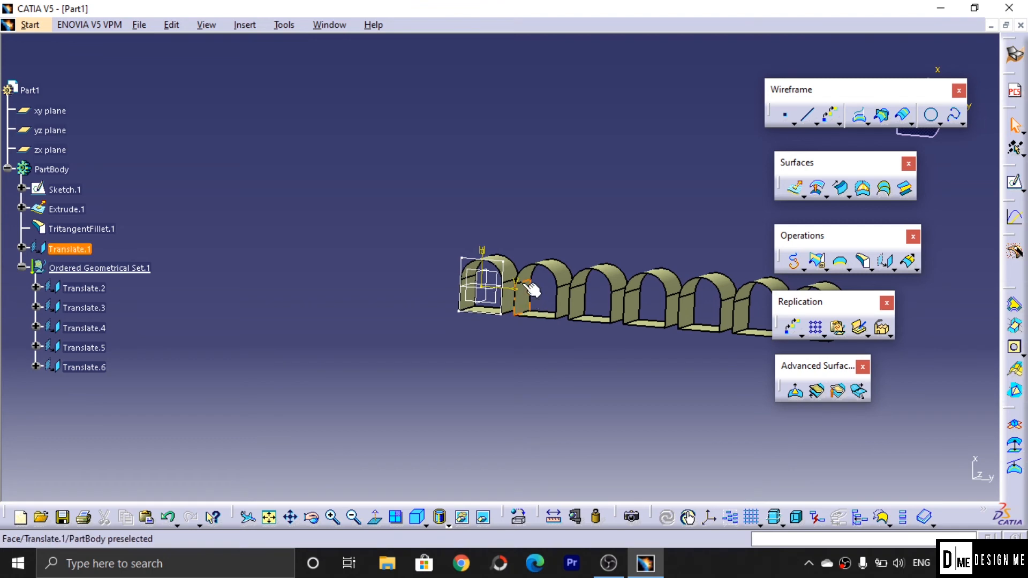
pyautogui.moveTo(576, 341); pyautogui.dragTo(595, 325, button='middle')
pyautogui.moveTo(737, 352); pyautogui.dragTo(459, 126, button='middle')
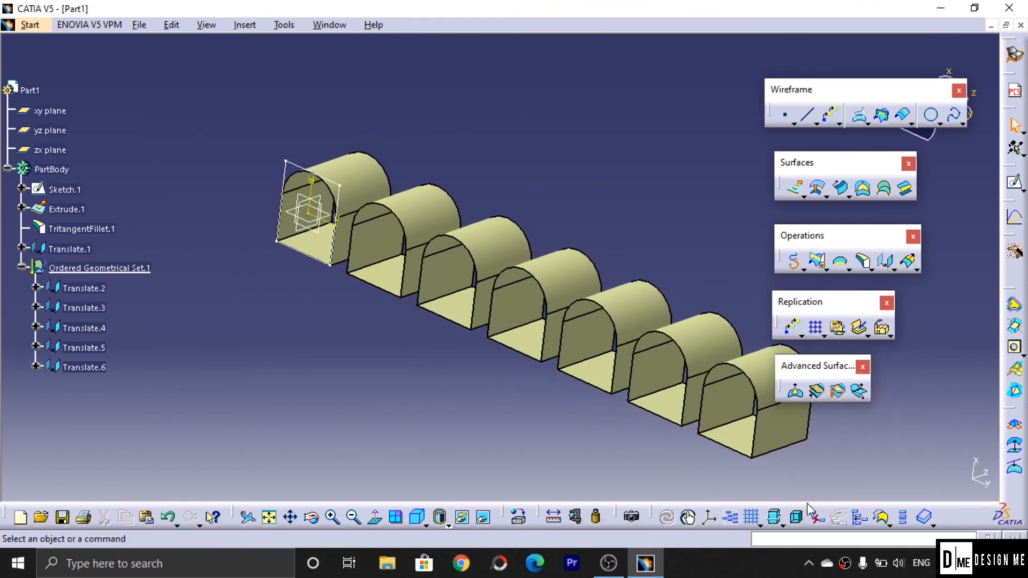
# Step: Undo the translated copies, leaving only the original tritangent-filleted surface
pyautogui.hotkey('ctrl', 'z')
pyautogui.click(337, 343)
pyautogui.moveTo(337, 342); pyautogui.dragTo(376, 363, button='middle')
pyautogui.moveTo(376, 363); pyautogui.dragTo(362, 364, button='middle')
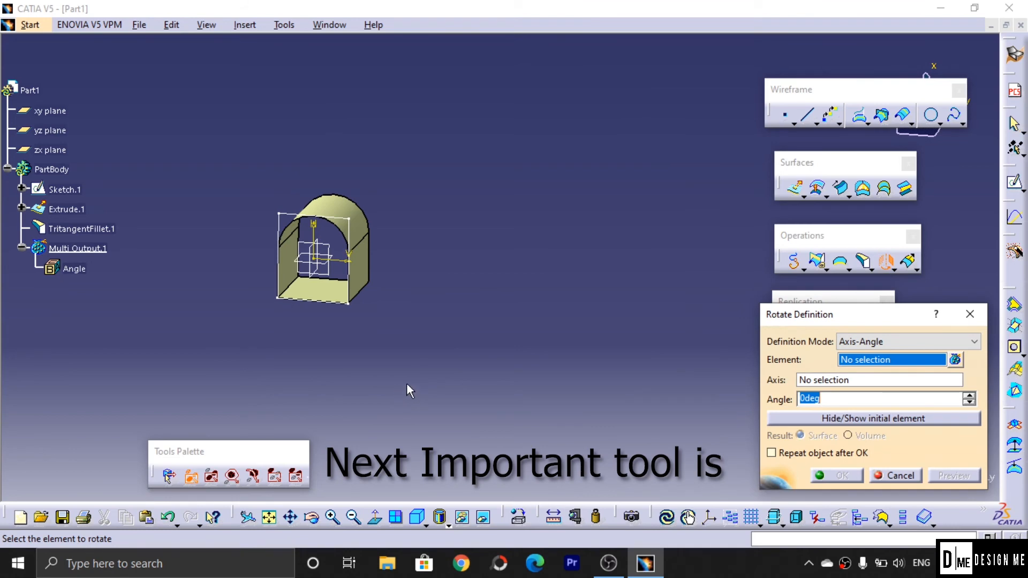
# Step: Preview a 90-degree rotation of the tritangent-filleted surface about the sketch's HDirection axis in Axis-Angle mode
pyautogui.moveTo(414, 394); pyautogui.dragTo(492, 244, button='middle')
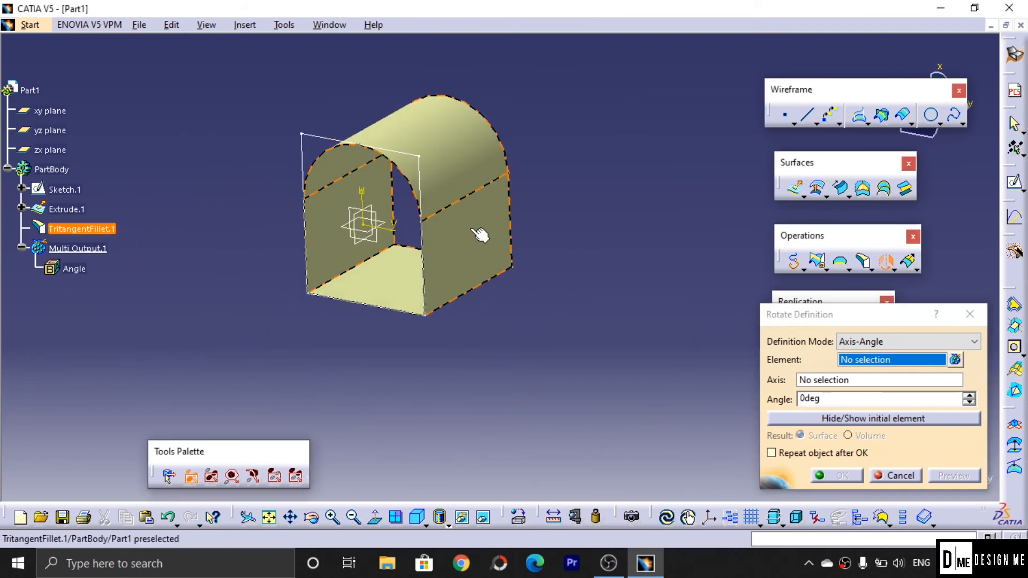
pyautogui.click(481, 232)
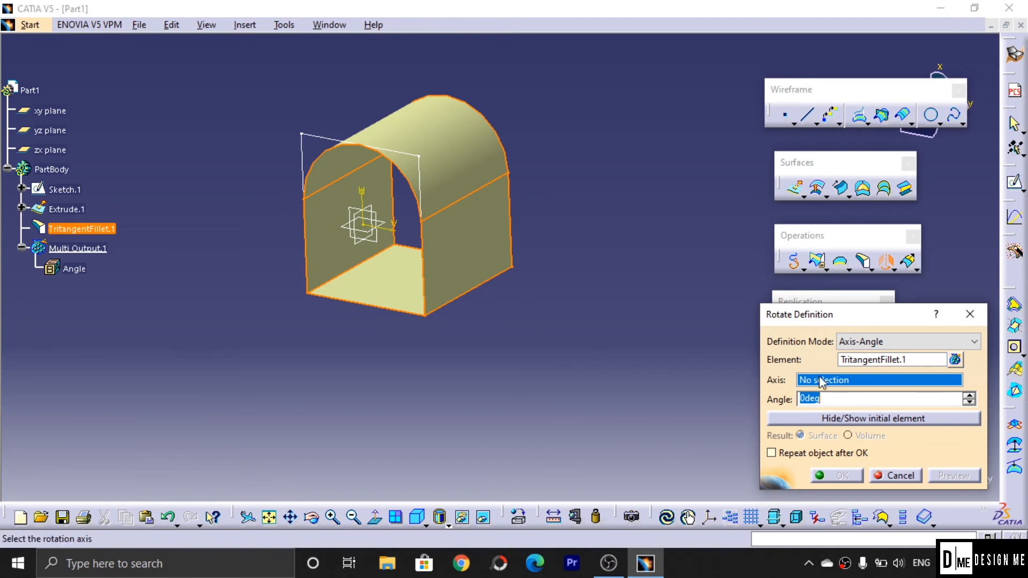
pyautogui.click(363, 193)
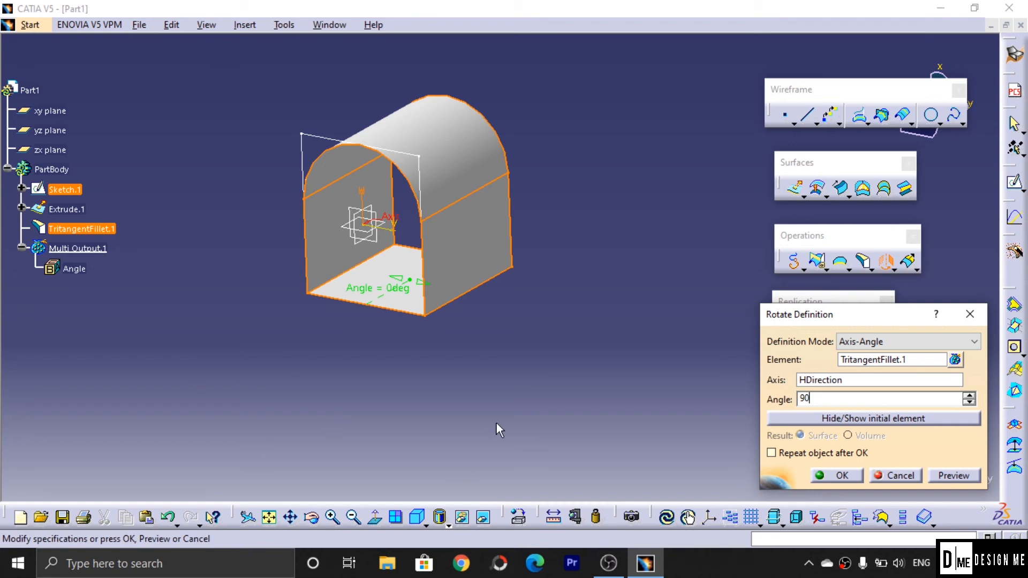
pyautogui.click(944, 477)
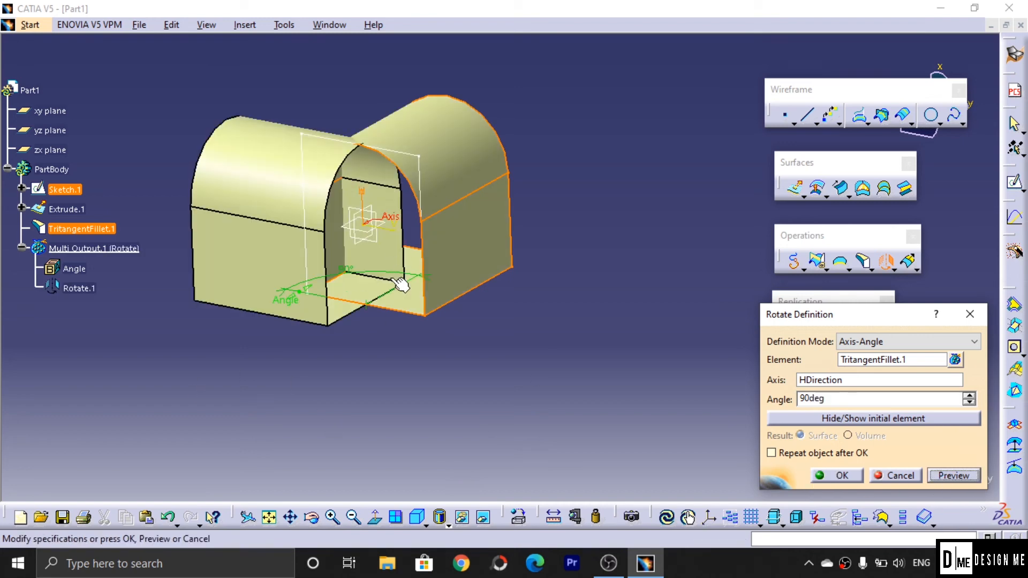
# Step: Hide the rotation's initial surface and show it again alongside the rotated copy
pyautogui.click(839, 419)
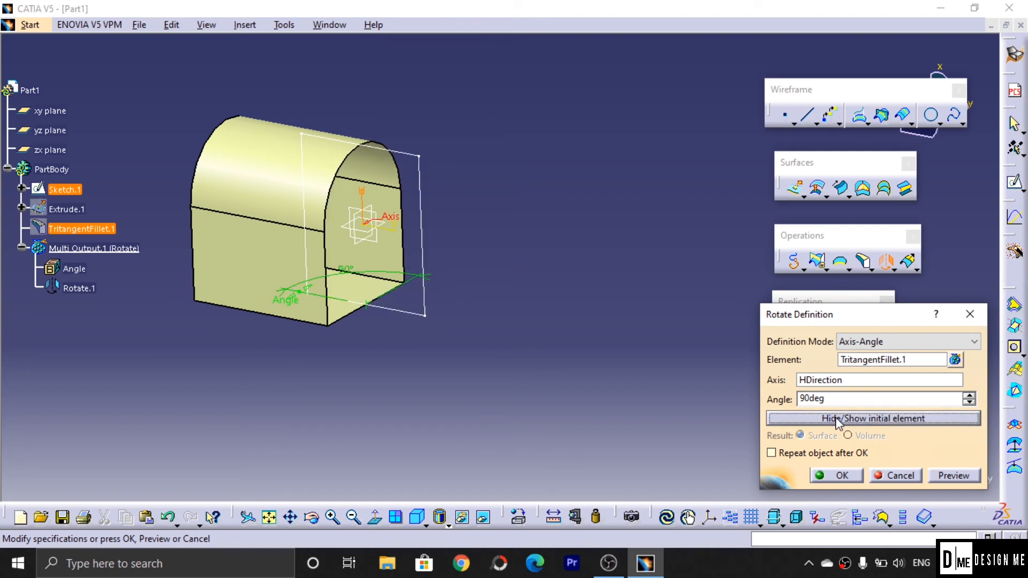
pyautogui.click(839, 421)
pyautogui.moveTo(604, 356); pyautogui.dragTo(577, 374, button='middle')
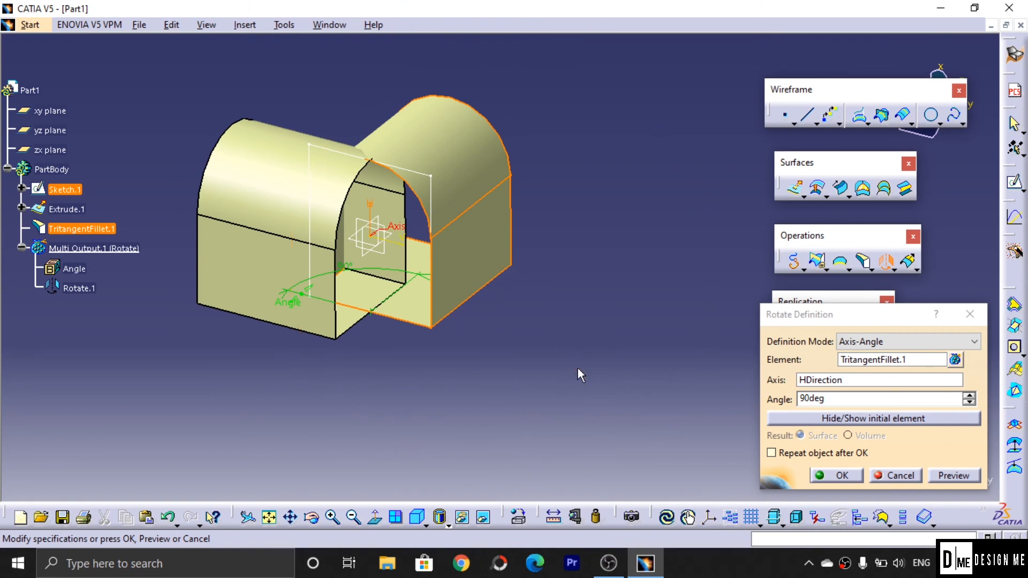
# Step: Create the rotated surface with object repetition on, adding two more instances in Absolute mode in a new body
pyautogui.click(771, 453)
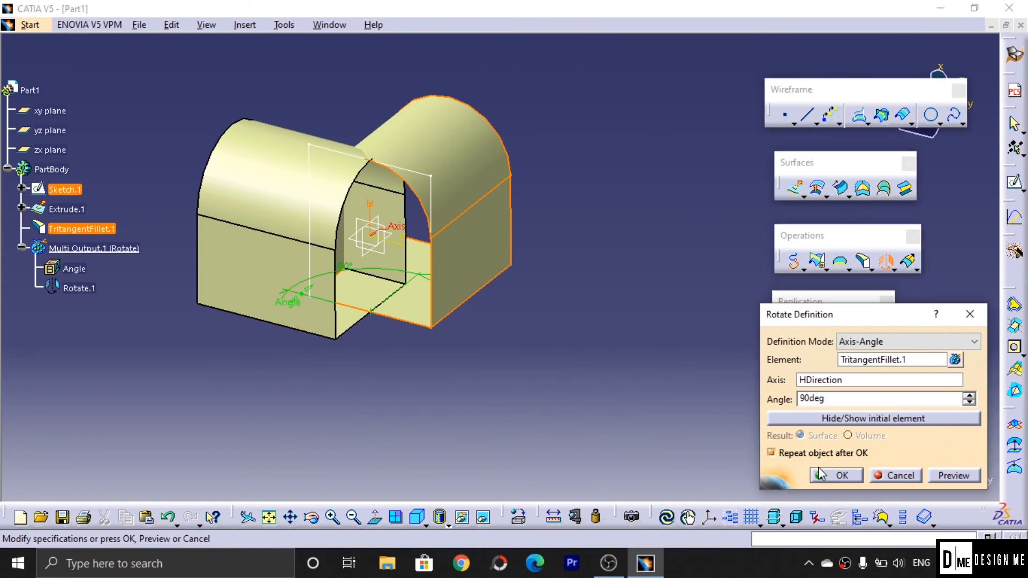
pyautogui.click(834, 475)
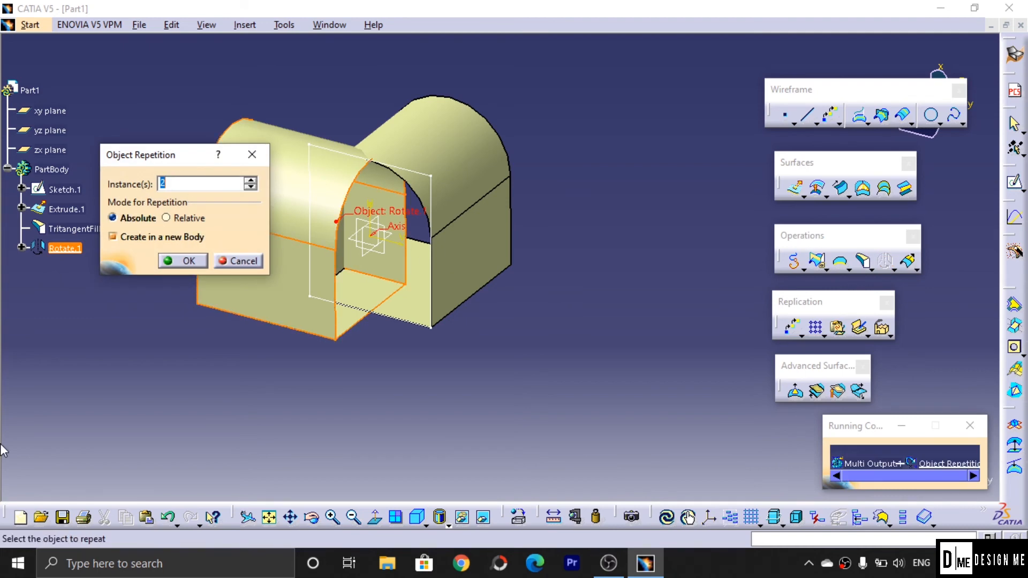
pyautogui.click(183, 261)
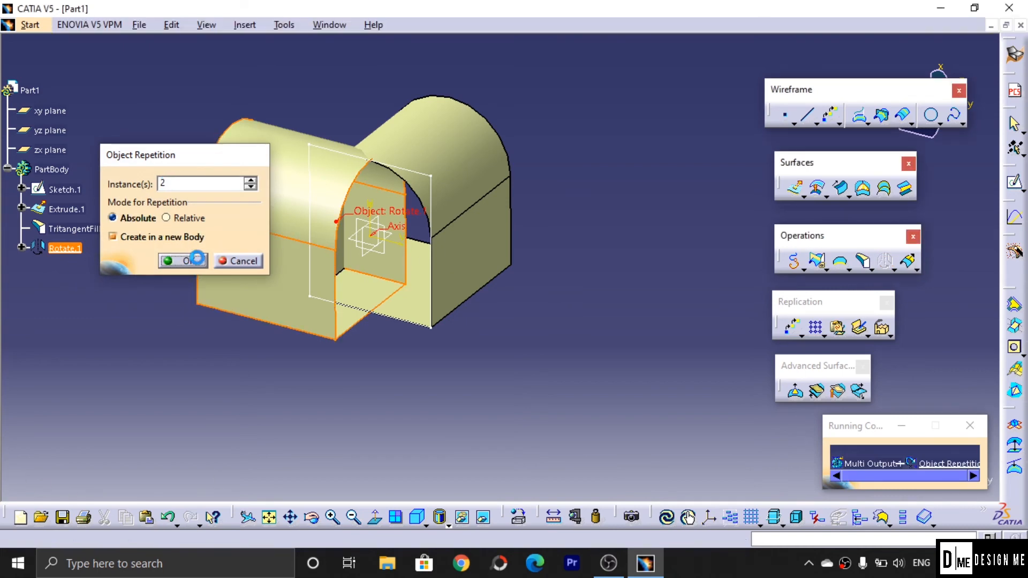
pyautogui.moveTo(406, 320); pyautogui.dragTo(412, 105, button='middle')
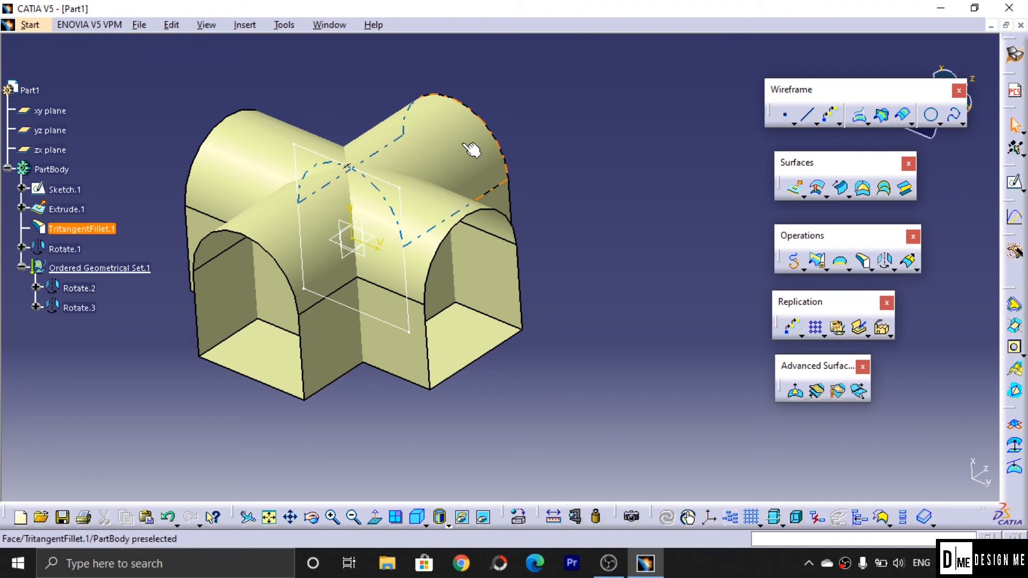
pyautogui.moveTo(340, 348); pyautogui.dragTo(434, 359, button='middle')
pyautogui.moveTo(620, 359); pyautogui.dragTo(423, 354, button='middle')
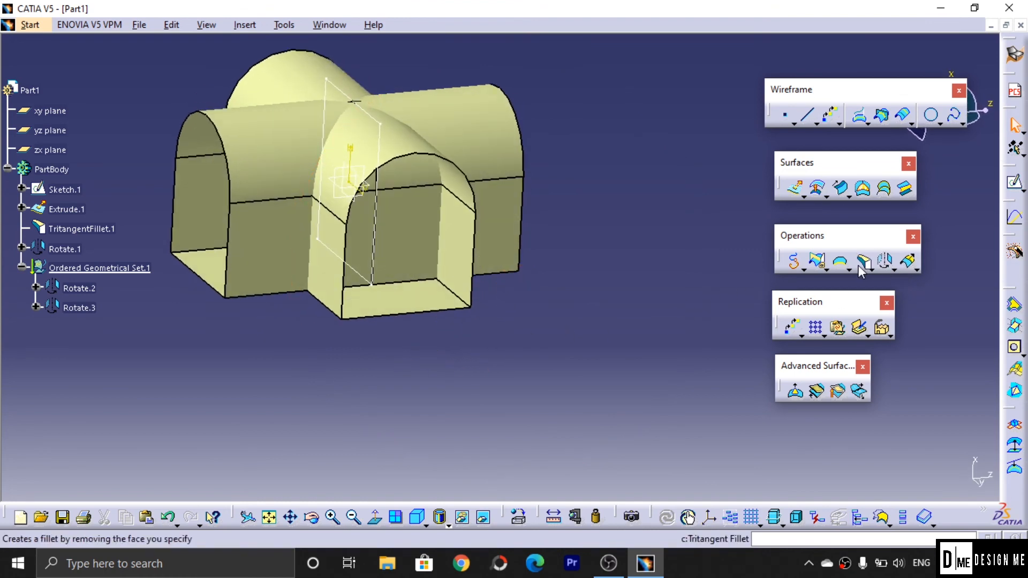
# Step: Trim the original tunnel surface and its three rotated copies together in Standard mode, closing the resulting warnings
pyautogui.click(827, 269)
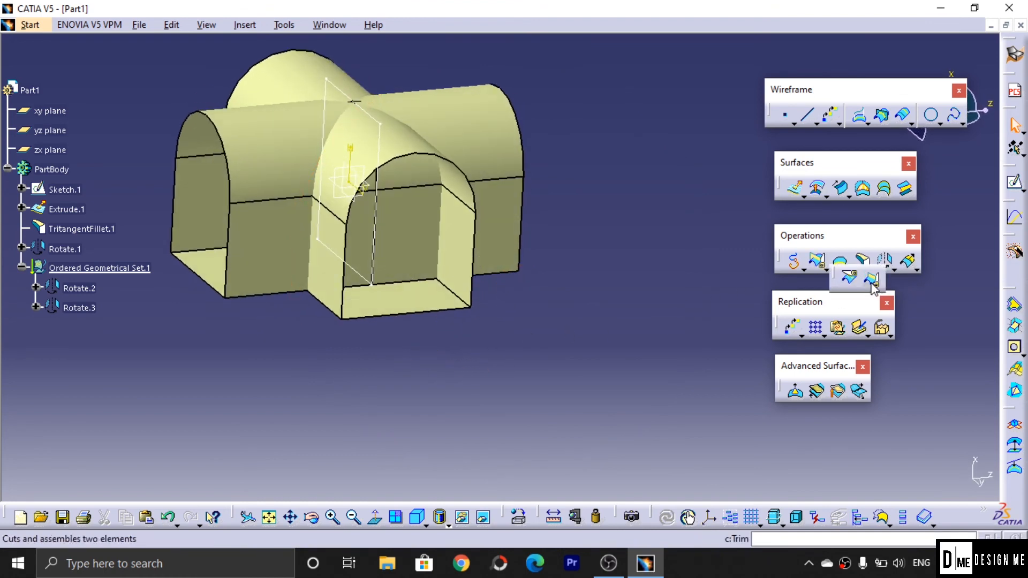
pyautogui.click(866, 281)
pyautogui.click(415, 232)
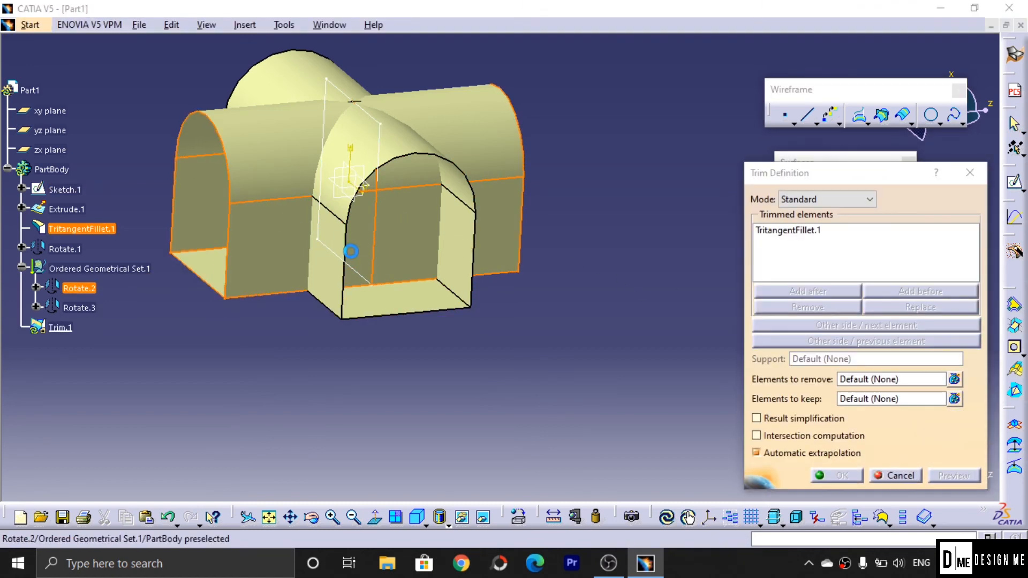
pyautogui.click(348, 248)
pyautogui.click(957, 475)
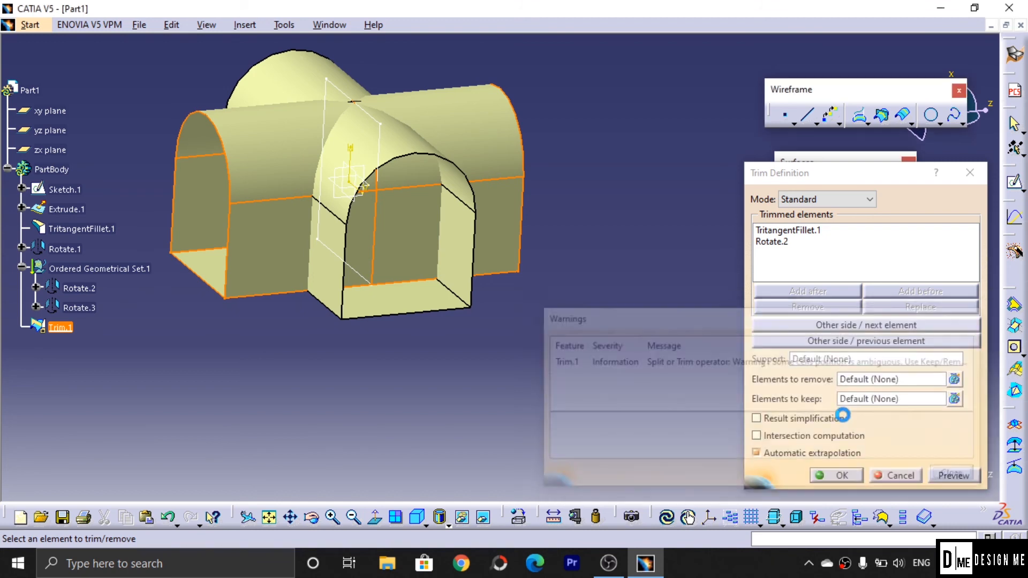
pyautogui.click(464, 253)
pyautogui.moveTo(482, 298); pyautogui.dragTo(348, 326, button='middle')
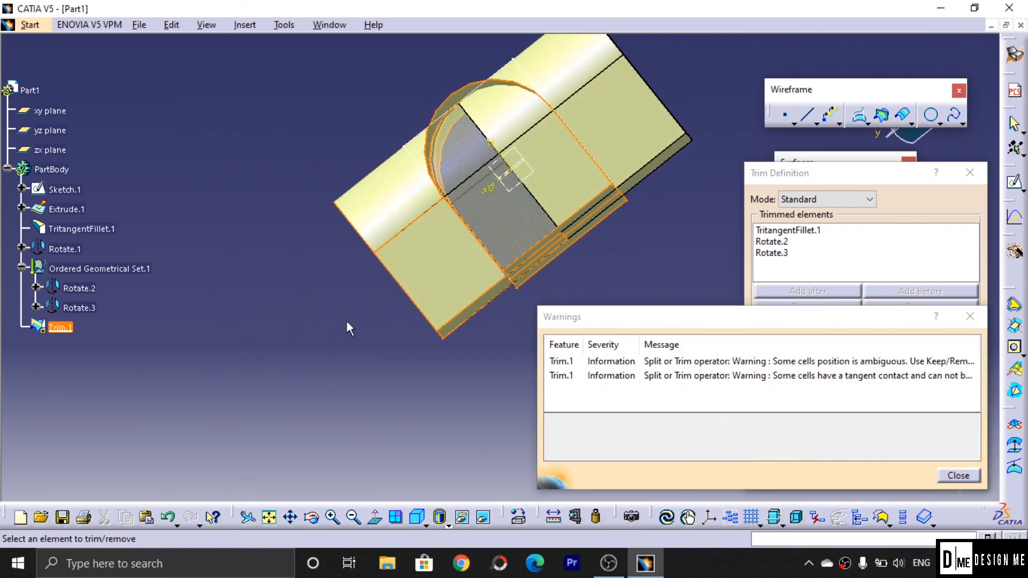
pyautogui.click(478, 142)
pyautogui.moveTo(394, 172); pyautogui.dragTo(608, 175, button='middle')
pyautogui.click(827, 475)
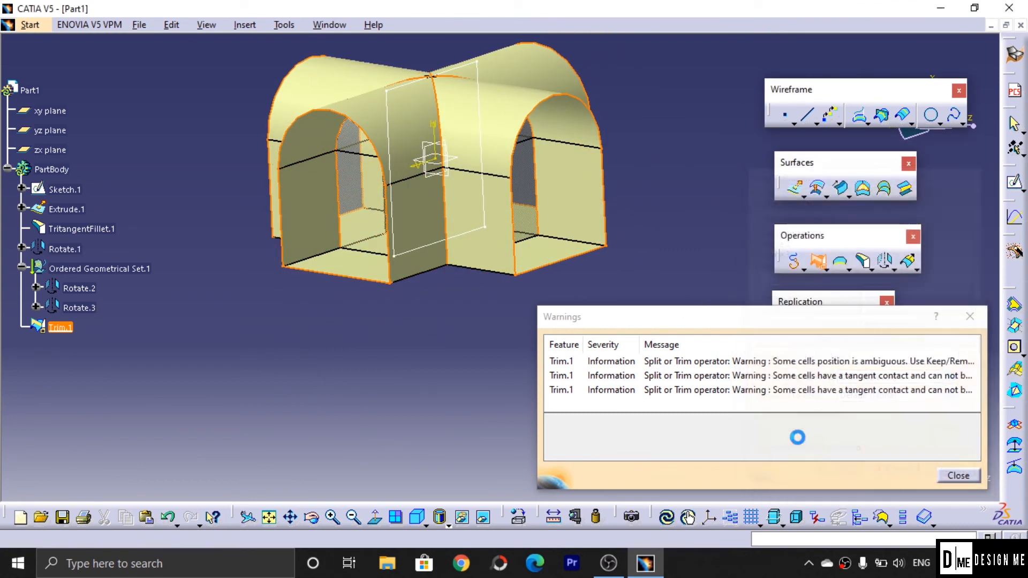
pyautogui.click(959, 475)
pyautogui.moveTo(339, 368); pyautogui.dragTo(643, 286, button='middle')
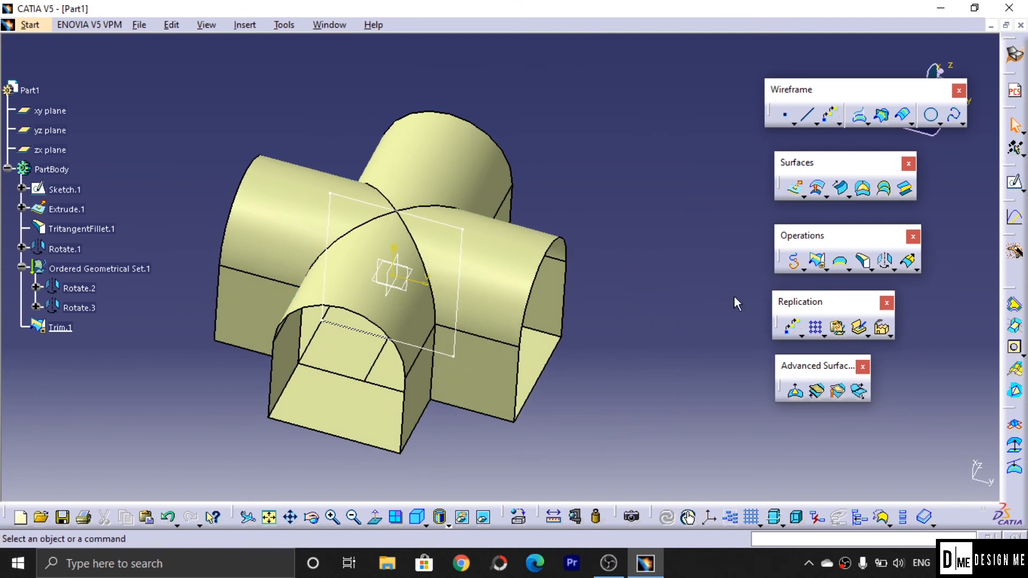
pyautogui.click(893, 268)
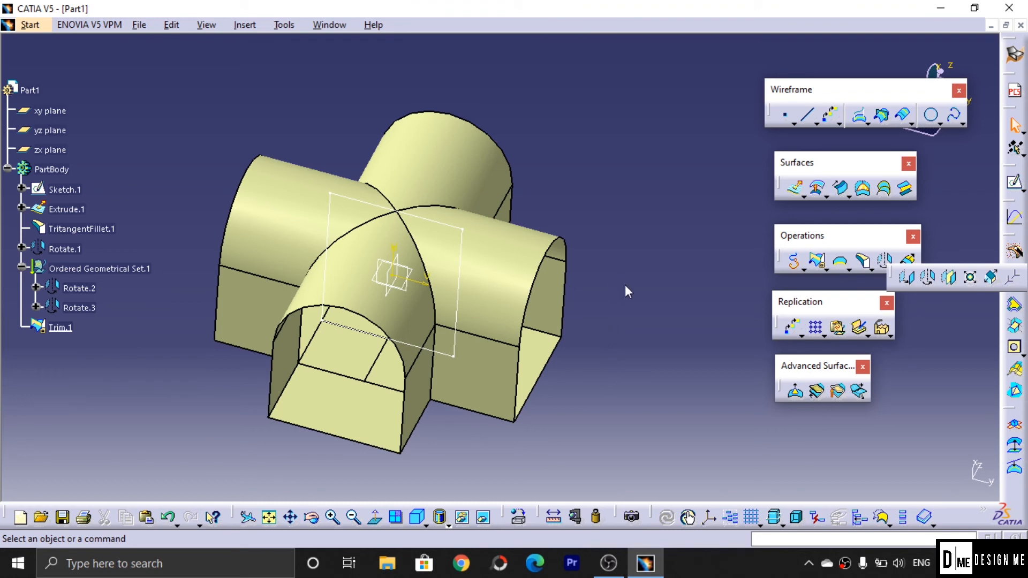
pyautogui.click(612, 318)
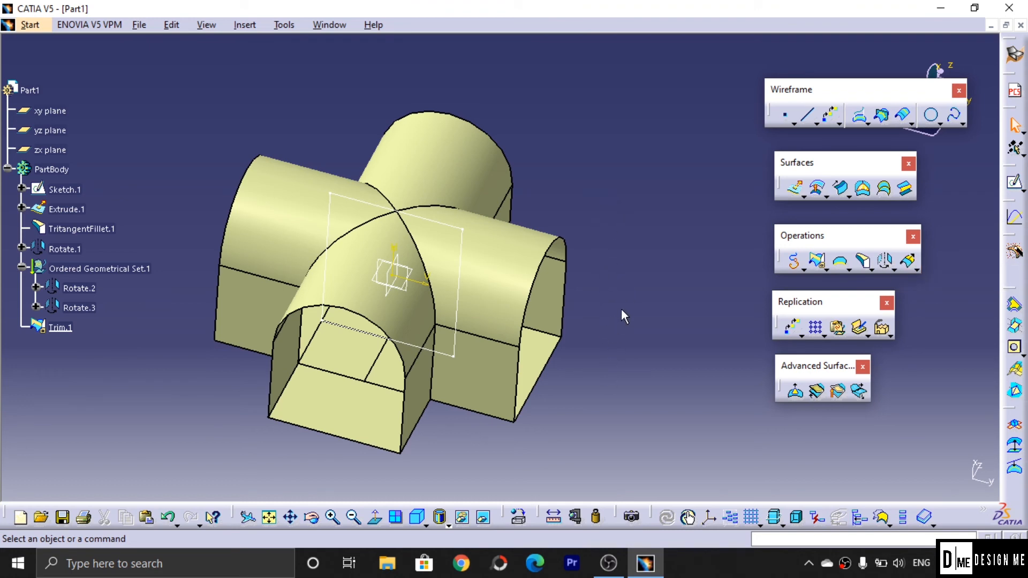
pyautogui.moveTo(621, 225); pyautogui.dragTo(592, 300, button='middle')
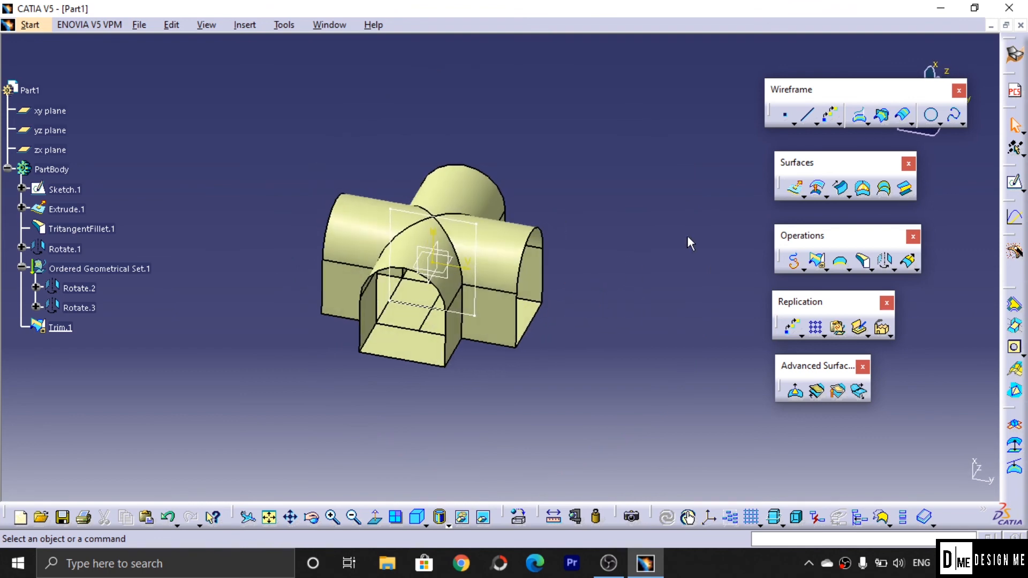
# Step: Create a plane offset 20 mm from the yz plane, above the trimmed surface
pyautogui.click(839, 124)
pyautogui.click(860, 141)
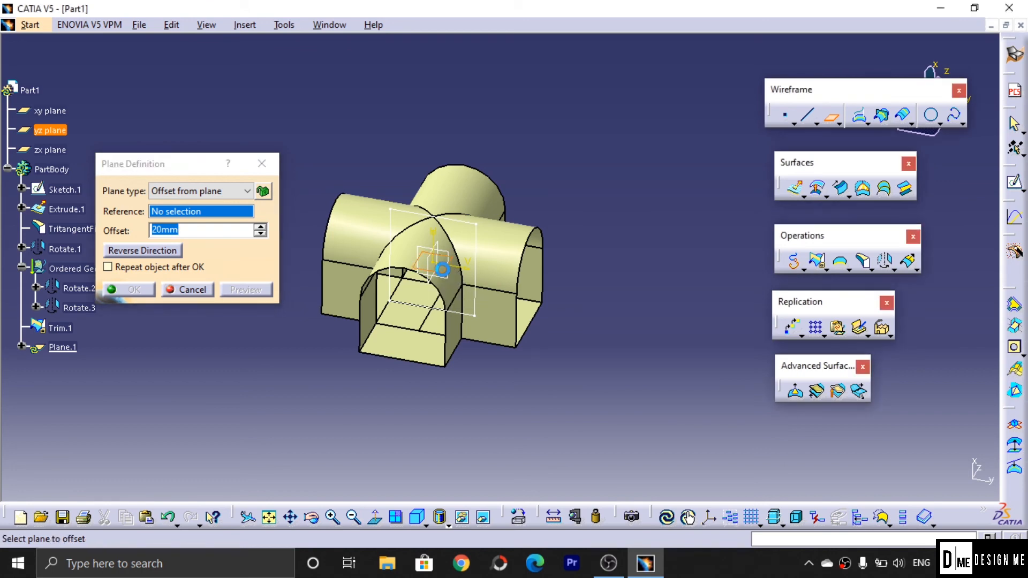
pyautogui.click(442, 270)
pyautogui.moveTo(435, 211); pyautogui.dragTo(432, 160)
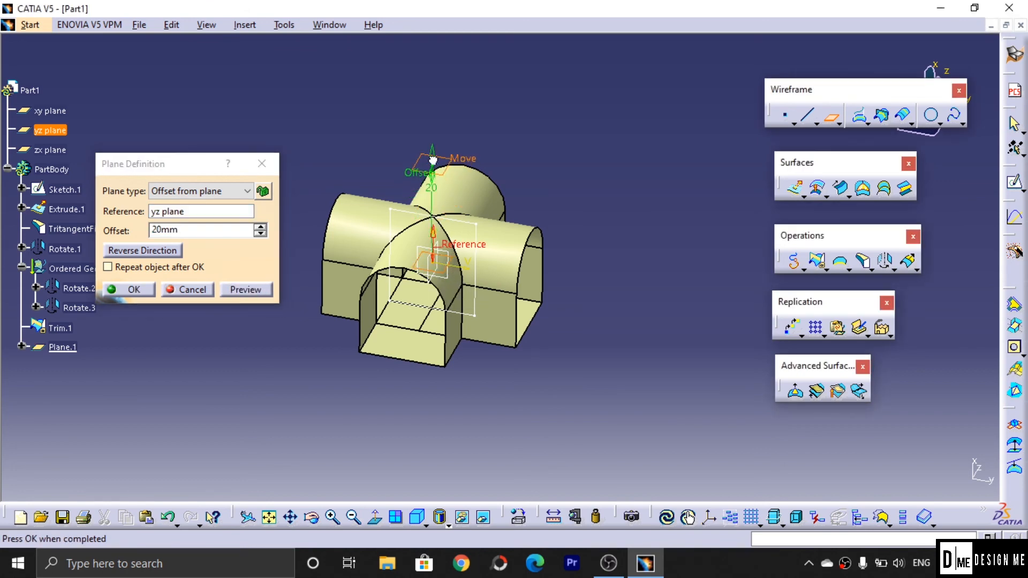
pyautogui.click(137, 295)
pyautogui.moveTo(283, 430); pyautogui.dragTo(436, 432, button='middle')
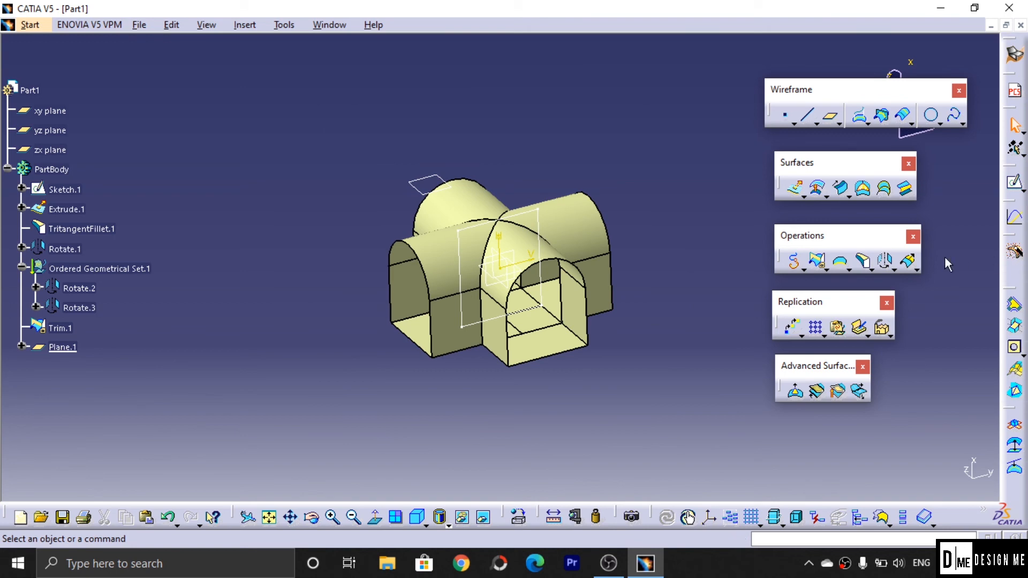
# Step: Mirror the trimmed surface about the offset plane with Symmetry, keeping the initial element shown
pyautogui.click(884, 261)
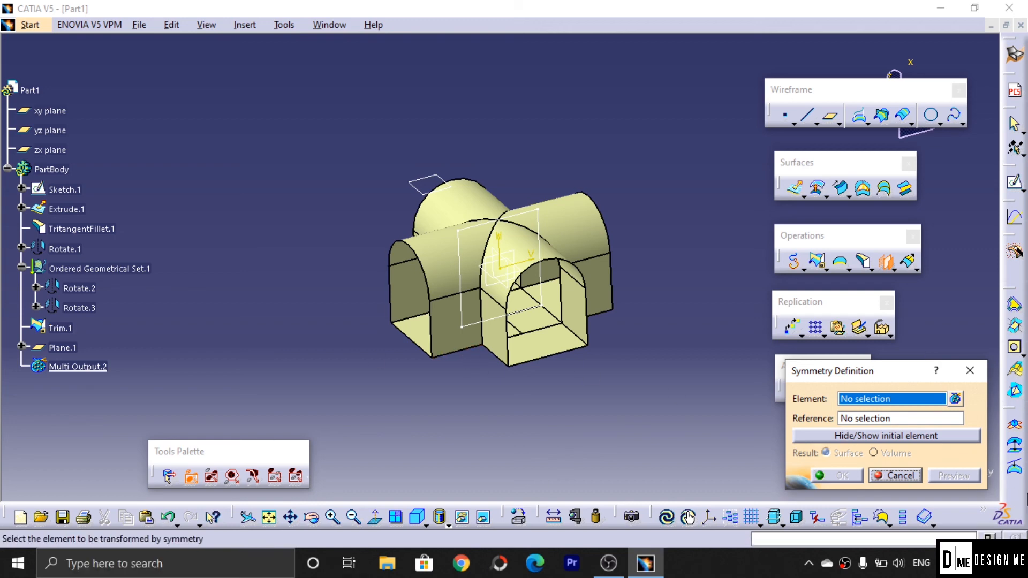
pyautogui.click(584, 227)
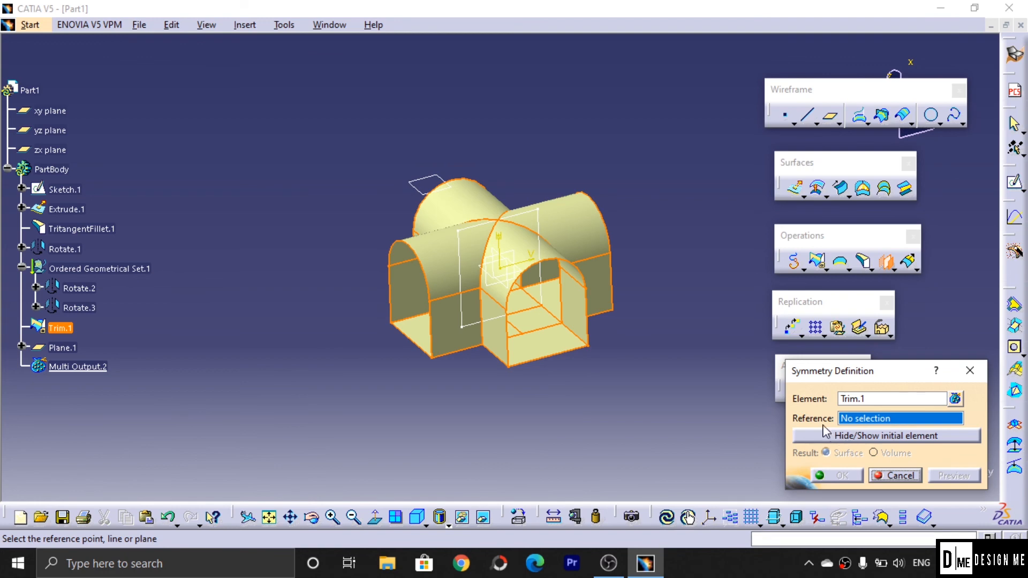
pyautogui.click(414, 182)
pyautogui.moveTo(421, 291); pyautogui.dragTo(515, 465, button='middle')
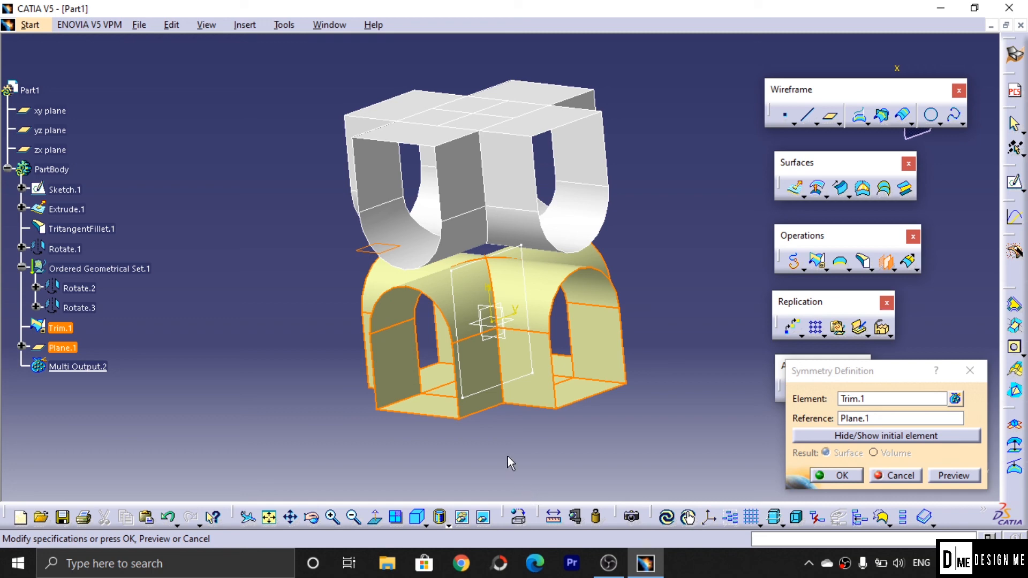
pyautogui.click(846, 436)
pyautogui.click(846, 438)
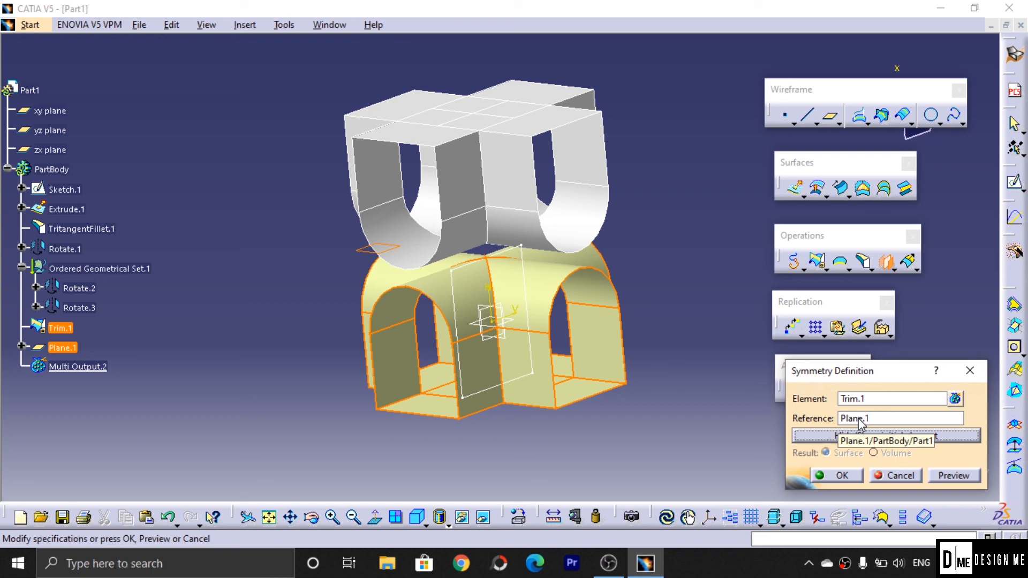
pyautogui.click(839, 472)
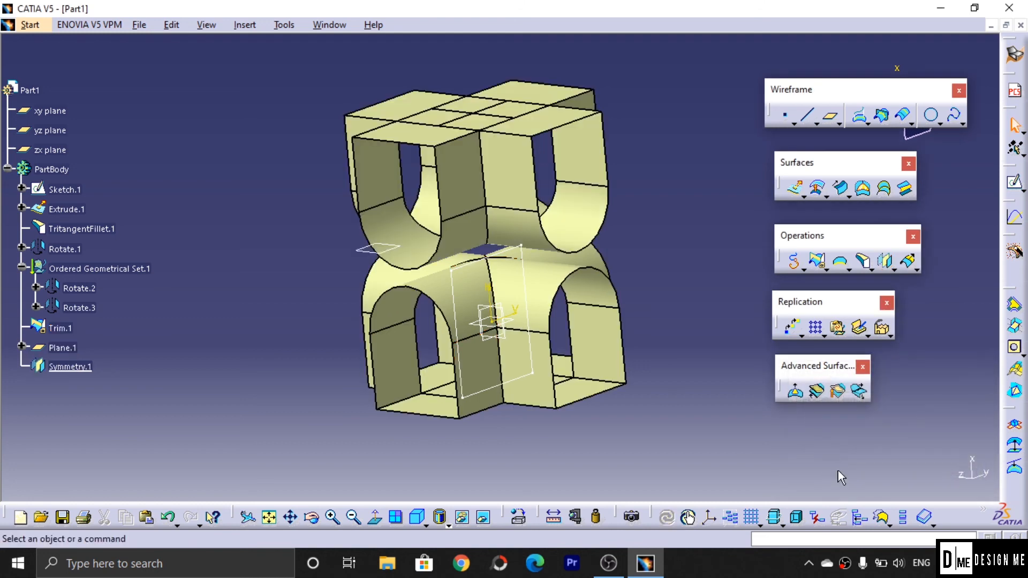
# Step: Scale the mirrored surface by a ratio of 2 with the offset plane as reference
pyautogui.click(896, 270)
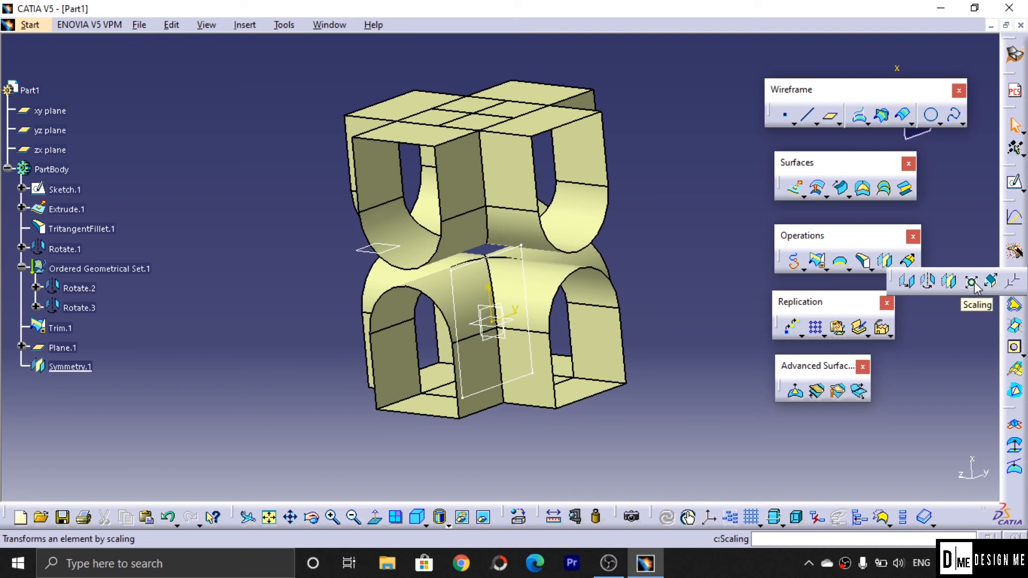
pyautogui.click(972, 282)
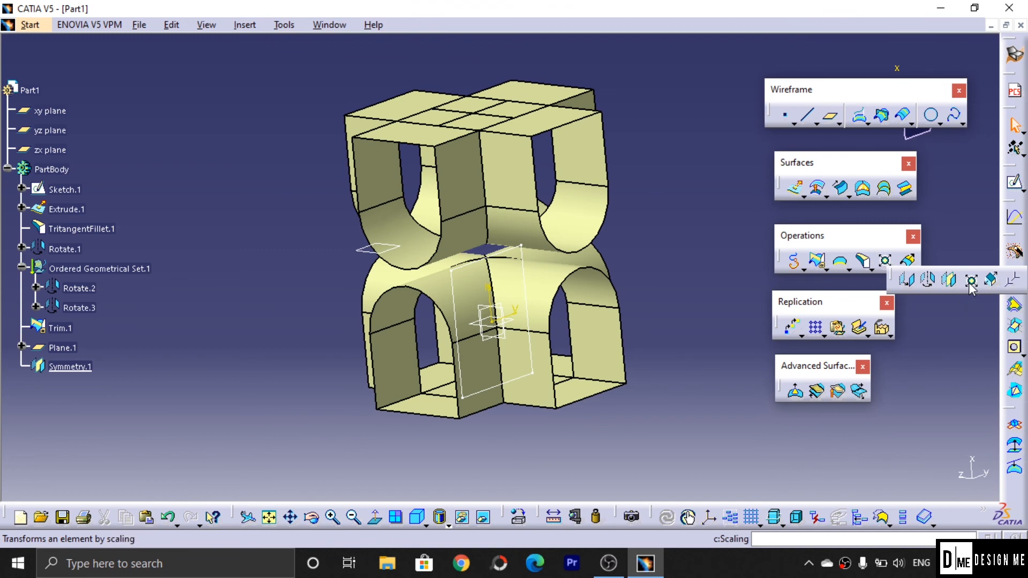
pyautogui.click(970, 281)
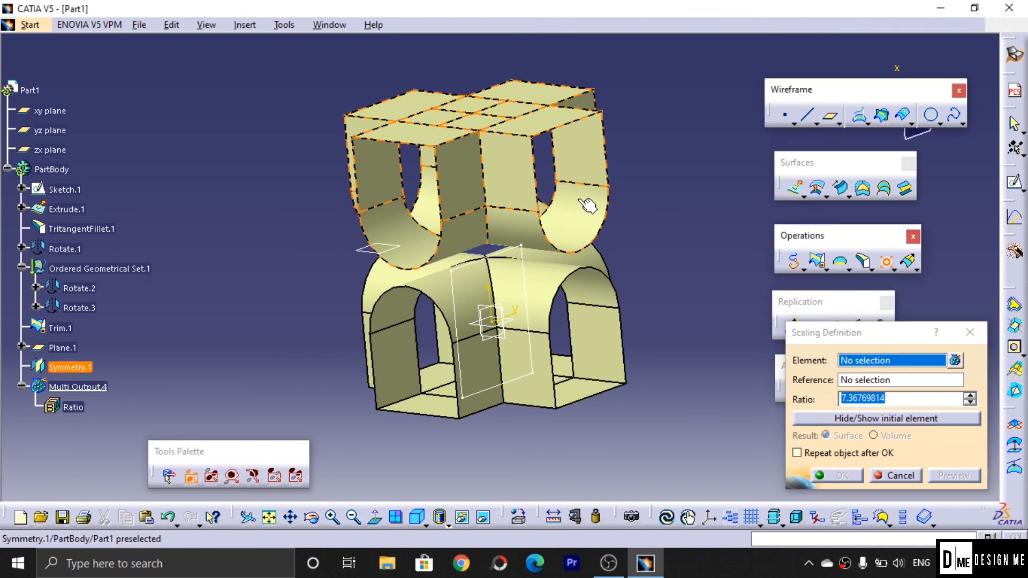
pyautogui.click(67, 368)
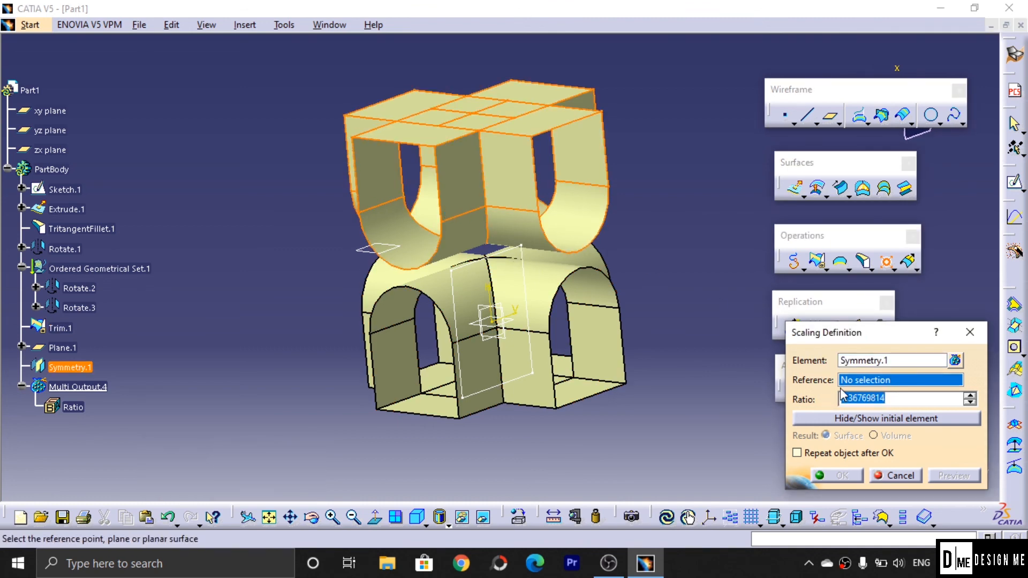
pyautogui.write('2')
pyautogui.click(62, 348)
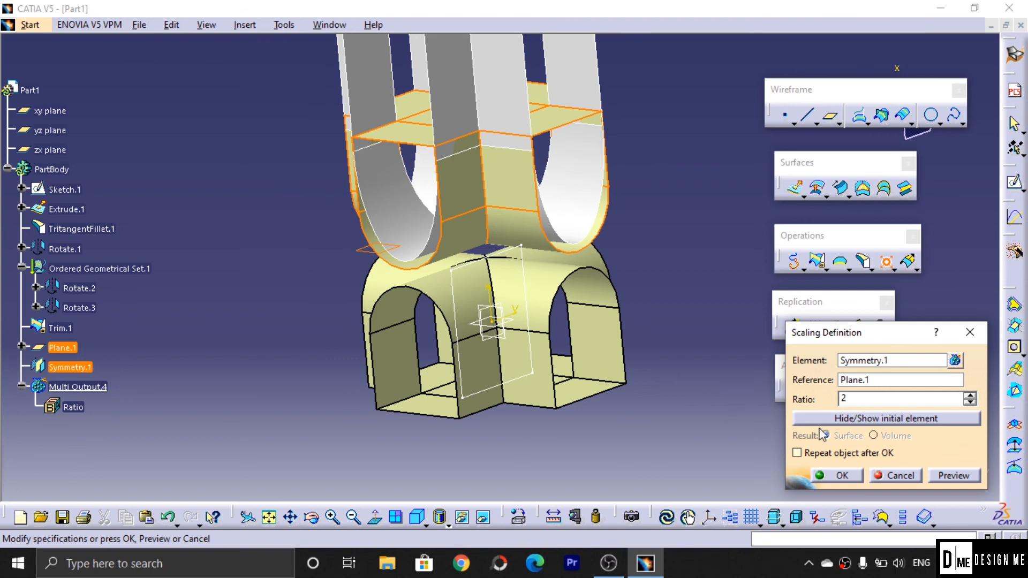
pyautogui.click(843, 476)
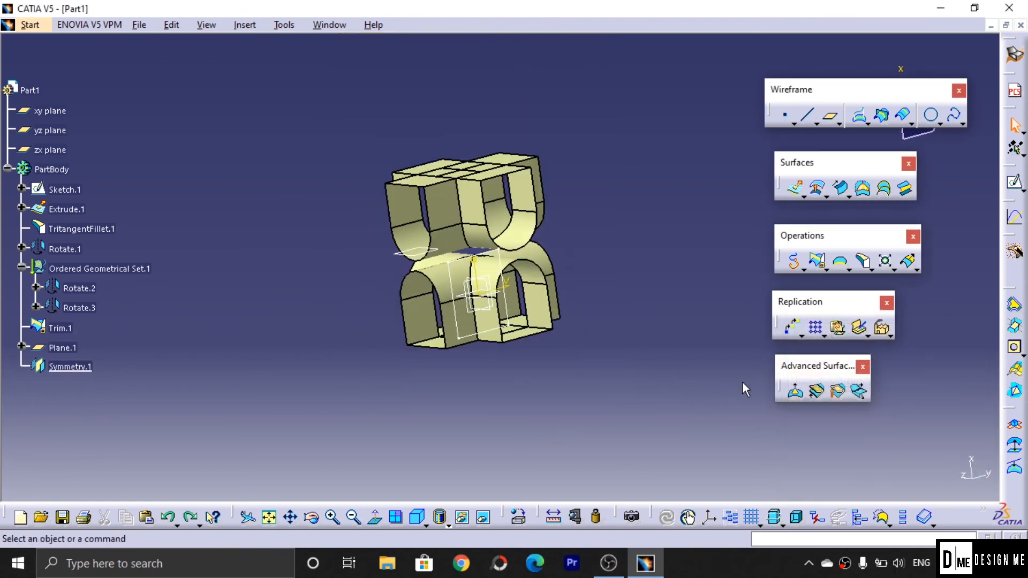
pyautogui.click(887, 265)
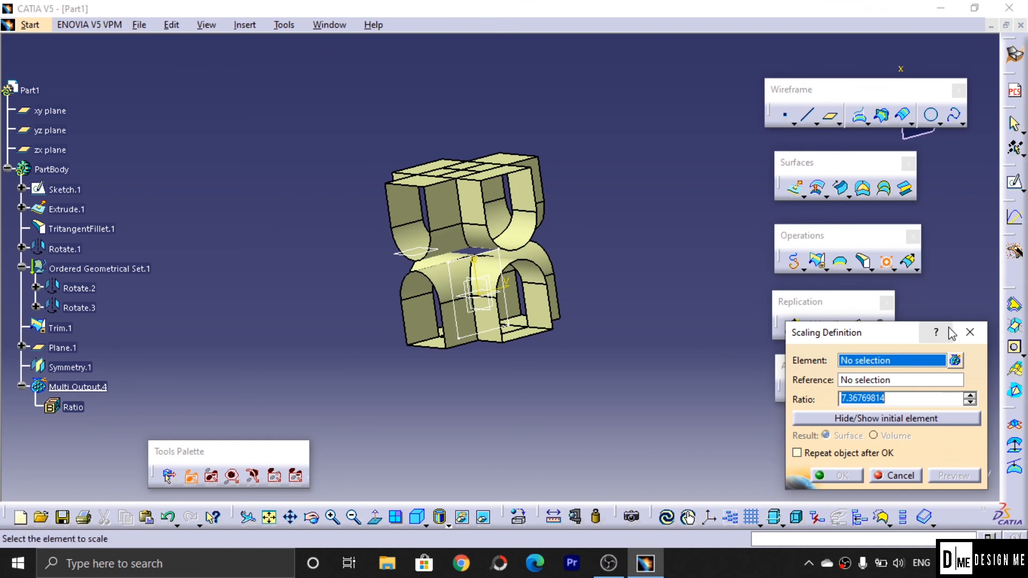
pyautogui.click(970, 332)
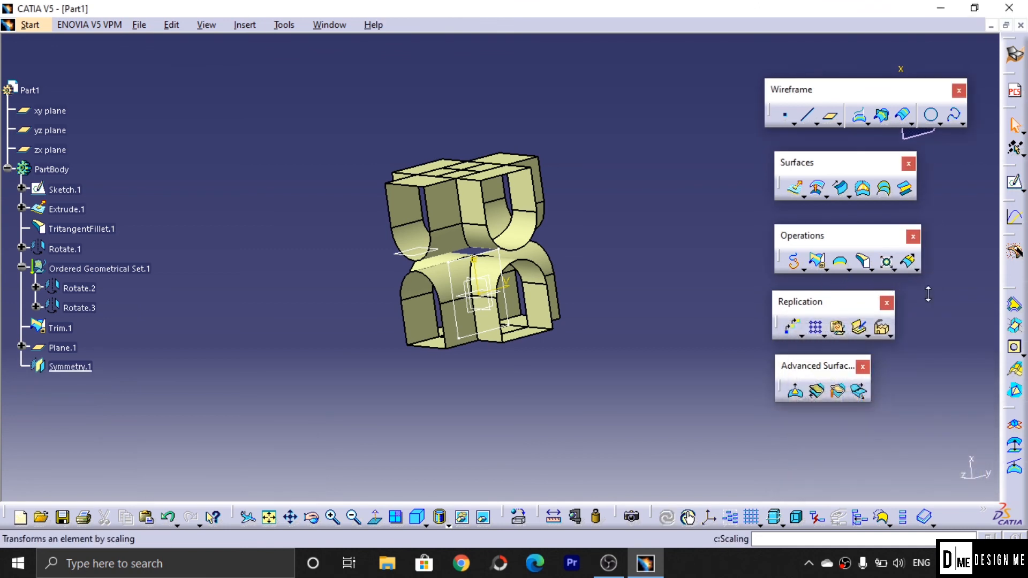
pyautogui.click(893, 269)
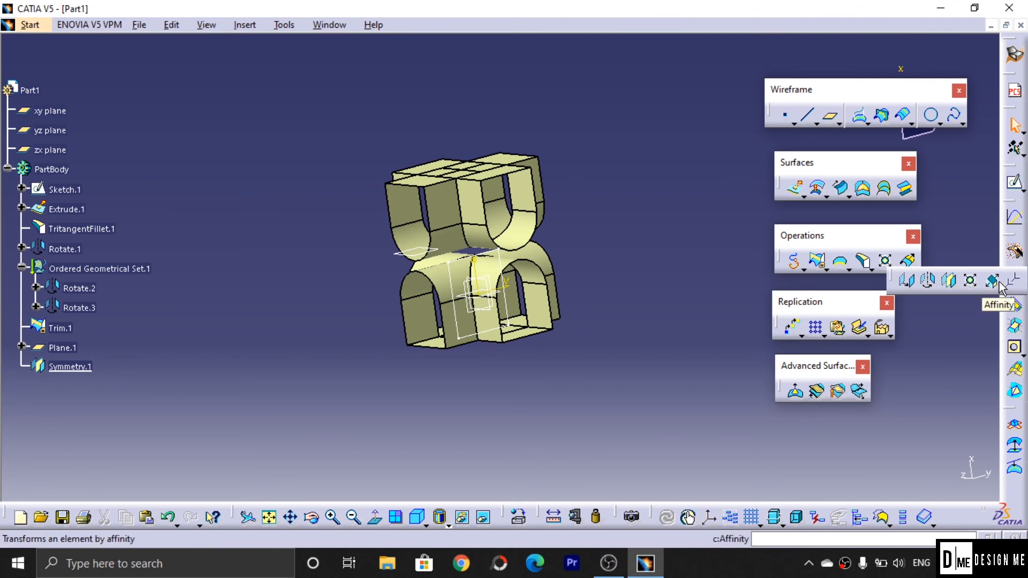
# Step: Extrapolate the trimmed surface outward from the curved top edge of one lower tunnel opening by about 42 mm, with tangent continuity
pyautogui.click(913, 266)
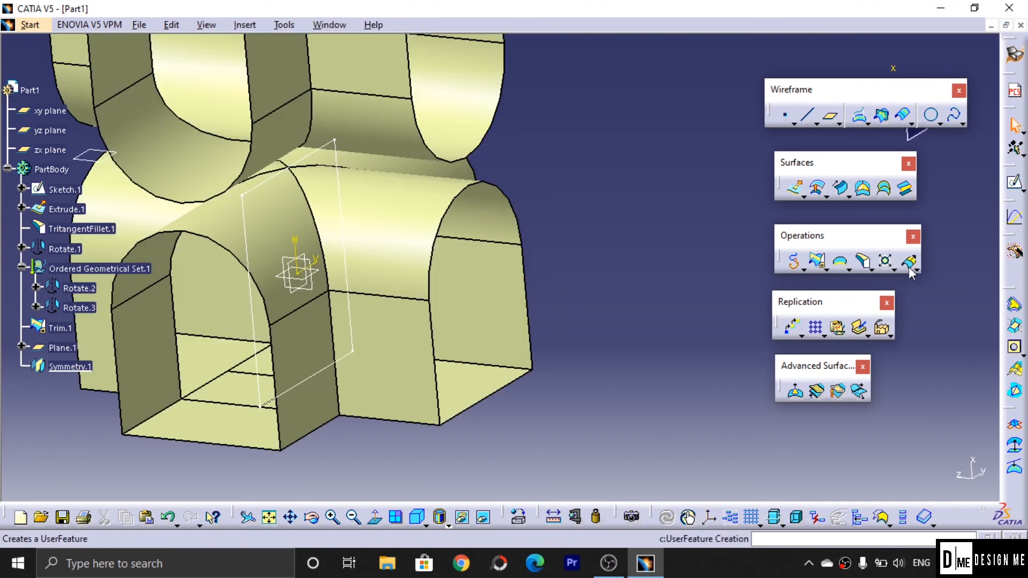
pyautogui.click(910, 268)
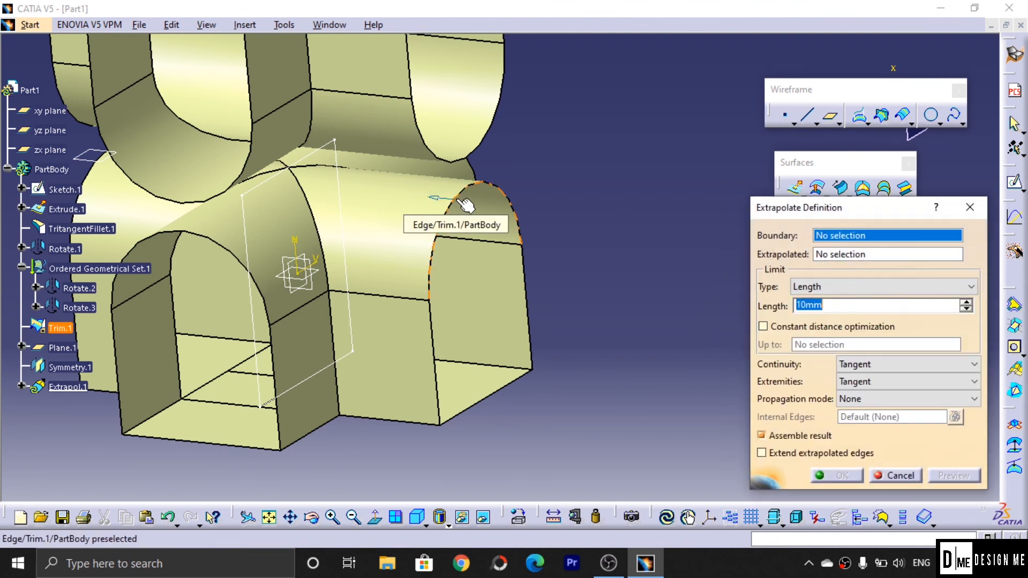
pyautogui.click(465, 205)
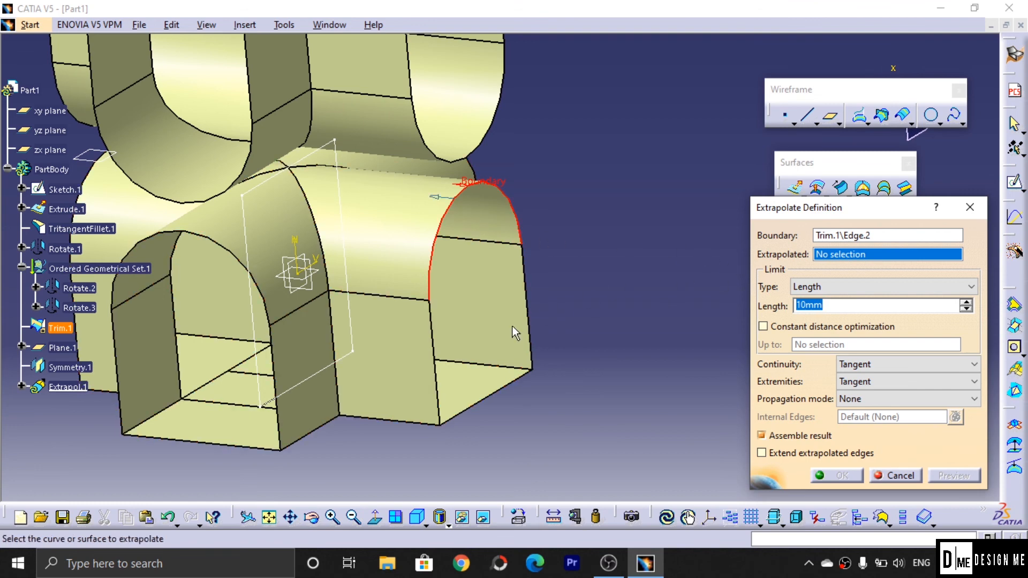
pyautogui.click(413, 368)
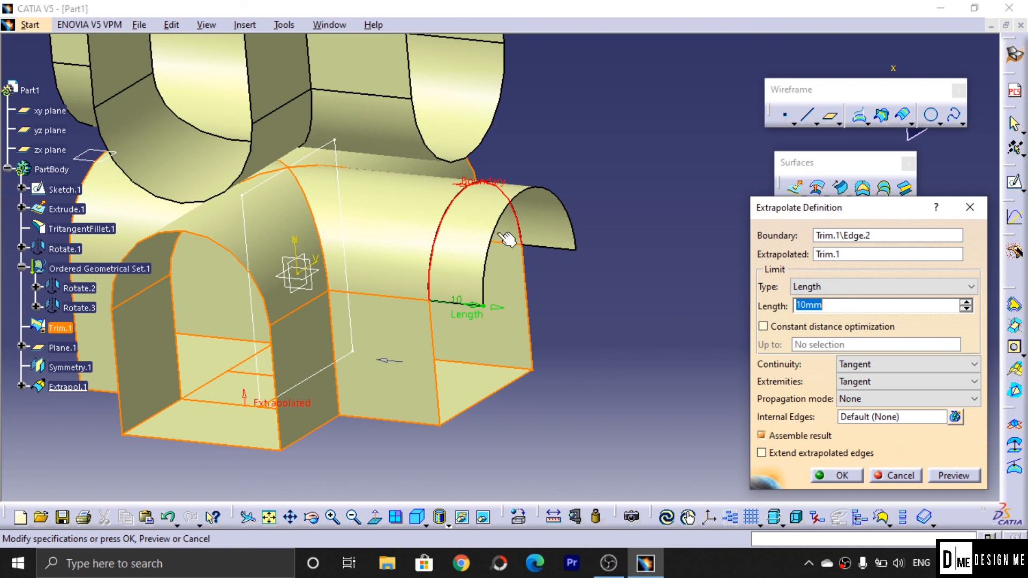
pyautogui.moveTo(486, 305); pyautogui.dragTo(674, 364)
pyautogui.moveTo(532, 377); pyautogui.dragTo(486, 447, button='middle')
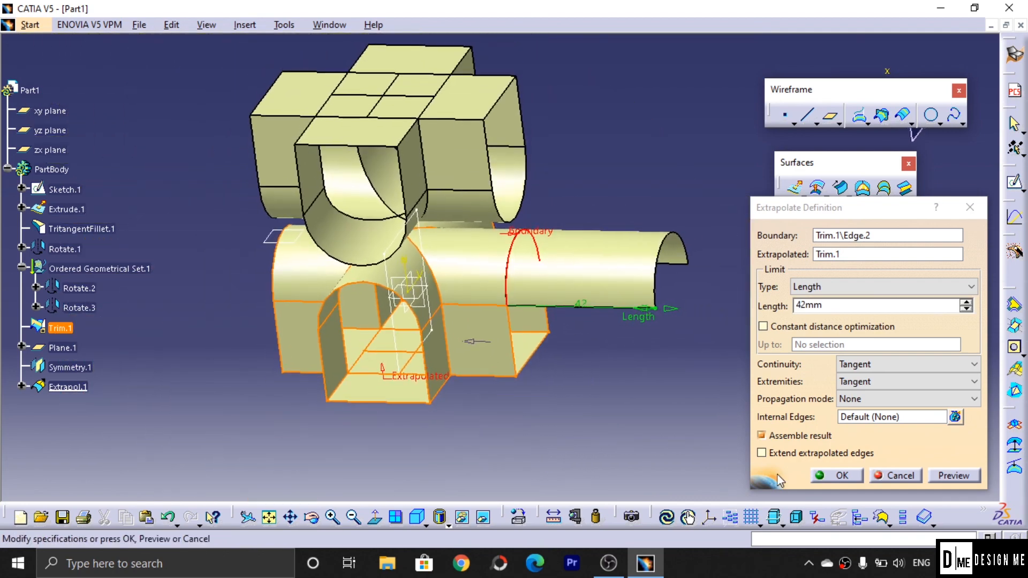
pyautogui.click(835, 475)
pyautogui.moveTo(705, 429); pyautogui.dragTo(455, 332, button='middle')
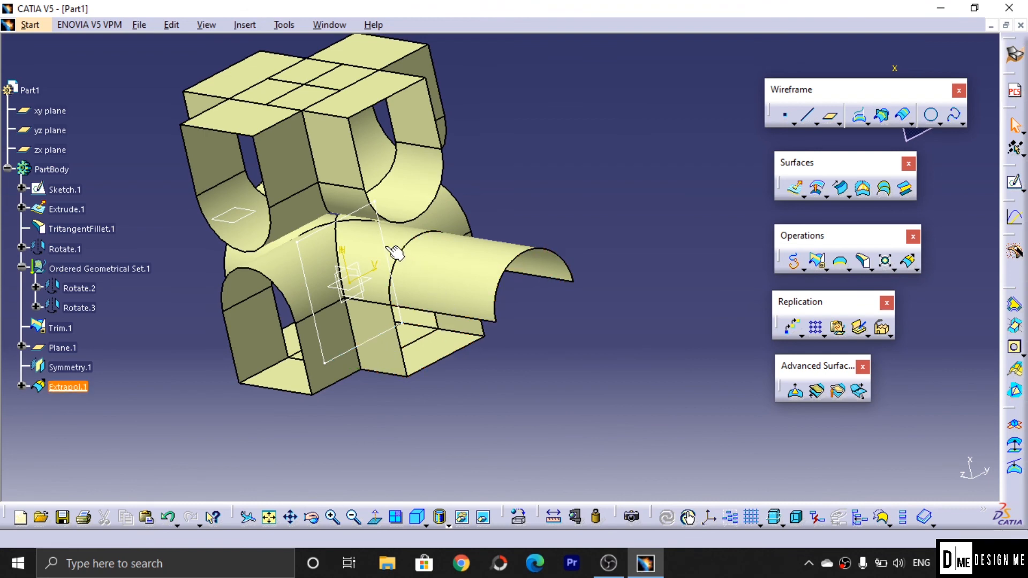